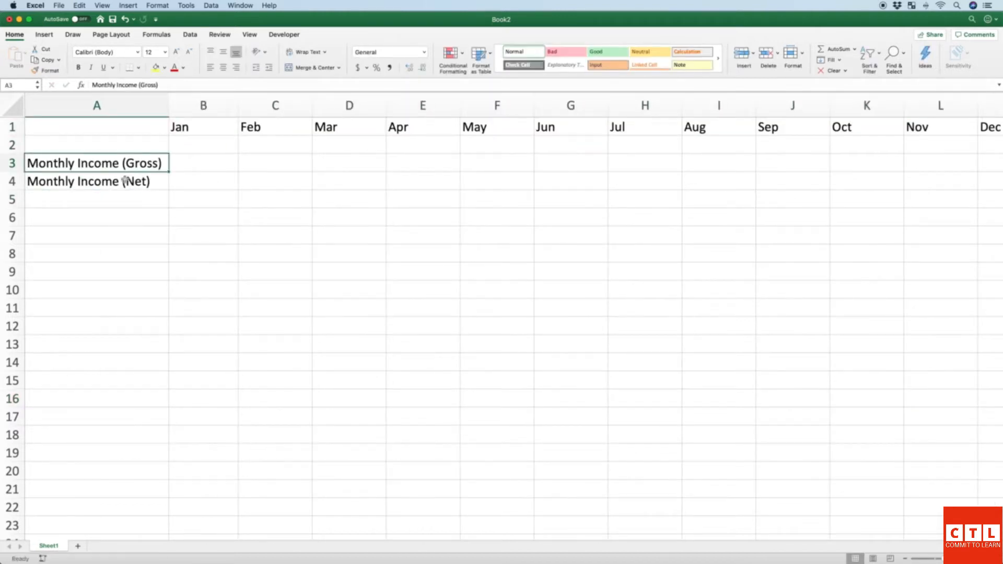
Step: Enter the heading Expenses in A6 and list Rent, Electric and Water below it
{"action": "left_click", "coordinate": [117, 182]}
{"action": "left_click", "coordinate": [108, 216]}
{"action": "type", "text": "Expenses"}
{"action": "key", "text": "Return"}
{"action": "type", "text": "Rent"}
{"action": "key", "text": "Return"}
{"action": "type", "text": "Electric"}
{"action": "key", "text": "Return"}
{"action": "type", "text": "Water"}
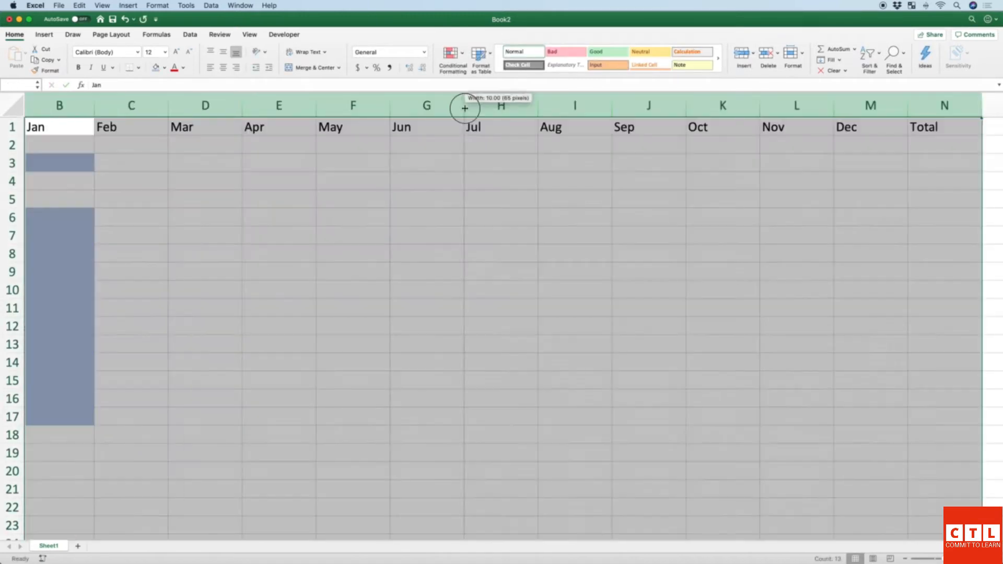
Step: Narrow the month and Total columns equally, and enter 3500 as January's gross monthly income
{"action": "left_click_drag", "start_coordinate": [465, 108], "coordinate": [440, 108]}
{"action": "left_click", "coordinate": [194, 163]}
{"action": "type", "text": "3500"}
Step: Link February's gross income to January's, fill it through December, and test the links with 4000 as January's income
{"action": "left_click", "coordinate": [240, 165]}
{"action": "type", "text": "="}
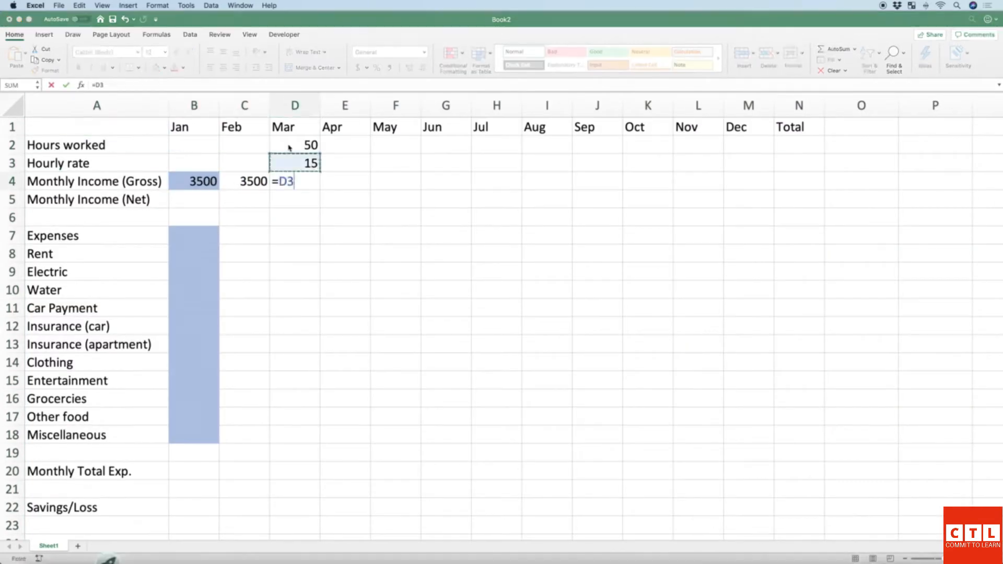
{"action": "left_click_drag", "start_coordinate": [270, 153], "coordinate": [769, 149]}
{"action": "left_click", "coordinate": [114, 85]}
{"action": "type", "text": "4000"}
Step: Total the yearly gross income in N2 with =SUM(B2:M2), and center the month headings
{"action": "left_click", "coordinate": [799, 145]}
{"action": "type", "text": "=SUM(B2:M2)"}
{"action": "left_click_drag", "start_coordinate": [194, 127], "coordinate": [749, 127]}
{"action": "left_click", "coordinate": [223, 67]}
Step: Calculate January's net income using a 0.87 factor in A3, and extend the net income row through December and Total
{"action": "left_click", "coordinate": [184, 163]}
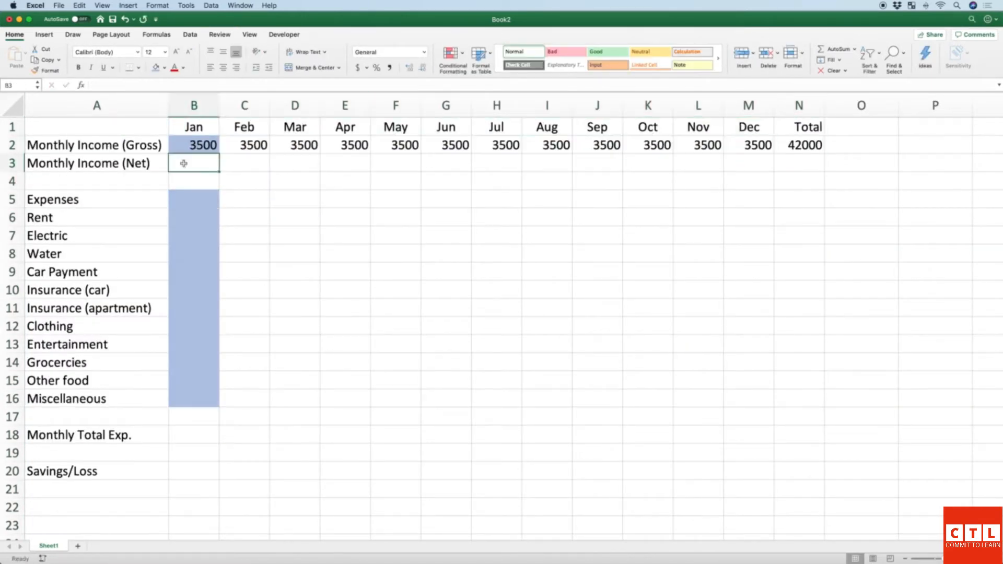
{"action": "type", "text": "0.87"}
{"action": "left_click", "coordinate": [61, 163]}
{"action": "left_click_drag", "start_coordinate": [294, 172], "coordinate": [826, 165]}
{"action": "left_click_drag", "start_coordinate": [899, 154], "coordinate": [888, 166]}
Step: Make the Expenses heading bold and underlined, and total January's expenses with SUM over C6:C16
{"action": "left_click", "coordinate": [171, 199]}
{"action": "left_click", "coordinate": [78, 67]}
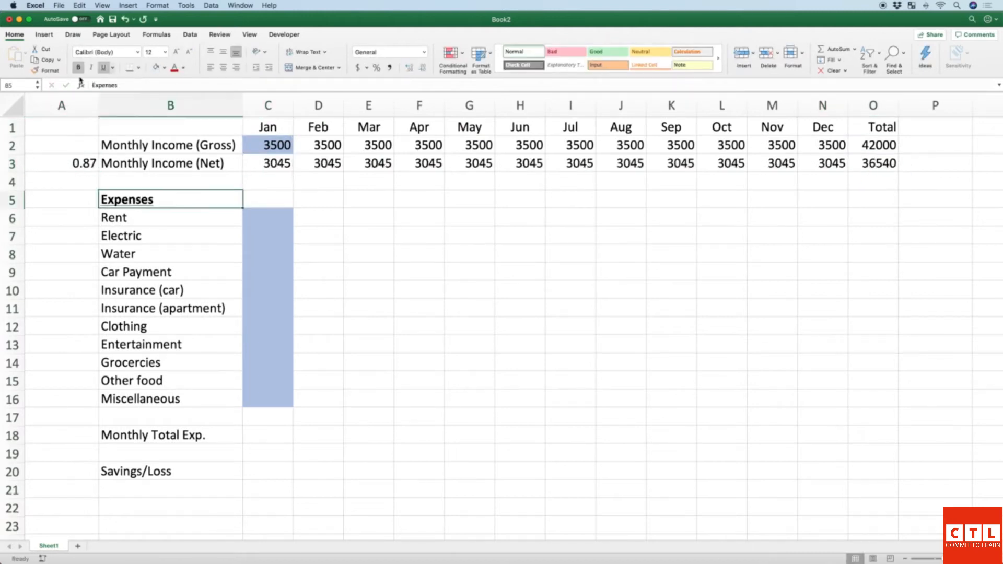
{"action": "type", "text": "=sum("}
{"action": "left_click_drag", "start_coordinate": [262, 218], "coordinate": [268, 400]}
Step: Link February's rent to January's and fill the link through December for every expense row down to Miscellaneous
{"action": "left_click", "coordinate": [313, 219]}
{"action": "type", "text": "="}
{"action": "left_click", "coordinate": [268, 218]}
{"action": "left_click_drag", "start_coordinate": [344, 226], "coordinate": [831, 219]}
{"action": "mouse_move", "coordinate": [343, 244]}
{"action": "left_mouse_down"}
{"action": "mouse_move", "coordinate": [831, 237]}
{"action": "mouse_move", "coordinate": [836, 399]}
{"action": "left_mouse_up"}
Step: Sum the yearly rent in the Total column and fill the formula down to Miscellaneous
{"action": "left_click", "coordinate": [873, 218]}
{"action": "type", "text": "=SUM("}
{"action": "left_click_drag", "start_coordinate": [898, 226], "coordinate": [888, 399]}
{"action": "left_click", "coordinate": [873, 399]}
Step: Fill January's total expenses and its savings formula =C3-C18 across the remaining months
{"action": "left_click_drag", "start_coordinate": [293, 444], "coordinate": [831, 437]}
{"action": "double_click", "coordinate": [825, 435]}
{"action": "left_click", "coordinate": [268, 472]}
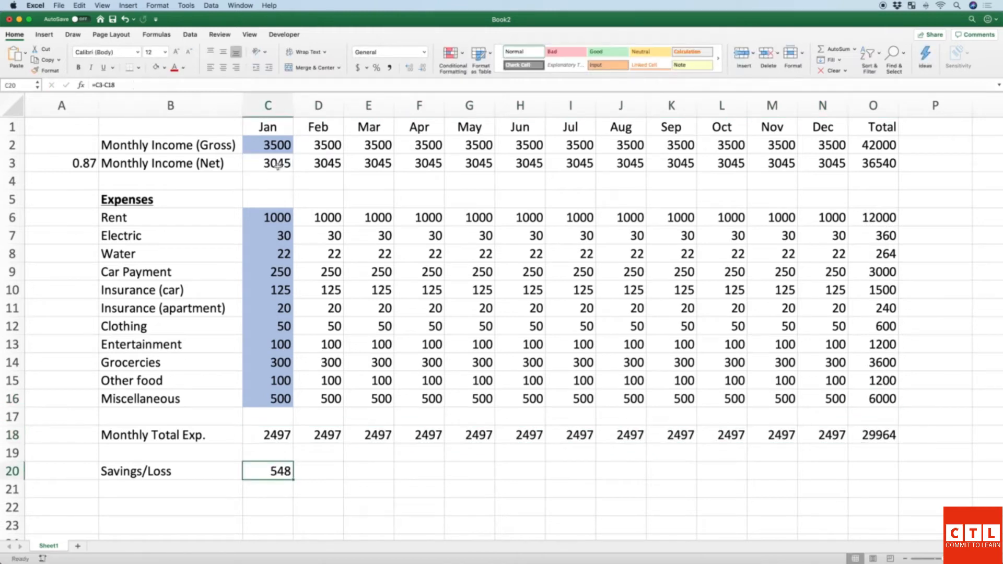
{"action": "left_click_drag", "start_coordinate": [293, 480], "coordinate": [831, 472]}
Step: Add a Savings summary beside the budget table and calculate yearly savings divided by earnings
{"action": "scroll", "coordinate": [873, 479], "scroll_direction": "right", "scroll_amount": 5}
{"action": "type", "text": "Savings="}
{"action": "left_click", "coordinate": [791, 461]}
{"action": "type", "text": "/"}
{"action": "left_click", "coordinate": [866, 461]}
{"action": "key", "text": "Return"}
{"action": "scroll", "coordinate": [783, 392], "scroll_direction": "left", "scroll_amount": 5}
Step: Format the budget amounts as dollar currency without decimals
{"action": "left_click", "coordinate": [895, 417]}
{"action": "double_click", "coordinate": [239, 162]}
{"action": "left_click", "coordinate": [605, 438]}
{"action": "left_click", "coordinate": [940, 470]}
{"action": "scroll", "coordinate": [865, 457], "scroll_direction": "left", "scroll_amount": 5}
Step: Add a % of Income column using =O6/$O$3, formatted as one-decimal percentages, and fill it down to Miscellaneous
{"action": "left_click", "coordinate": [862, 200]}
{"action": "type", "text": "% of Income"}
{"action": "right_click", "coordinate": [862, 218]}
{"action": "left_click_drag", "start_coordinate": [900, 227], "coordinate": [888, 399]}
{"action": "double_click", "coordinate": [862, 236]}
{"action": "left_click", "coordinate": [857, 359]}
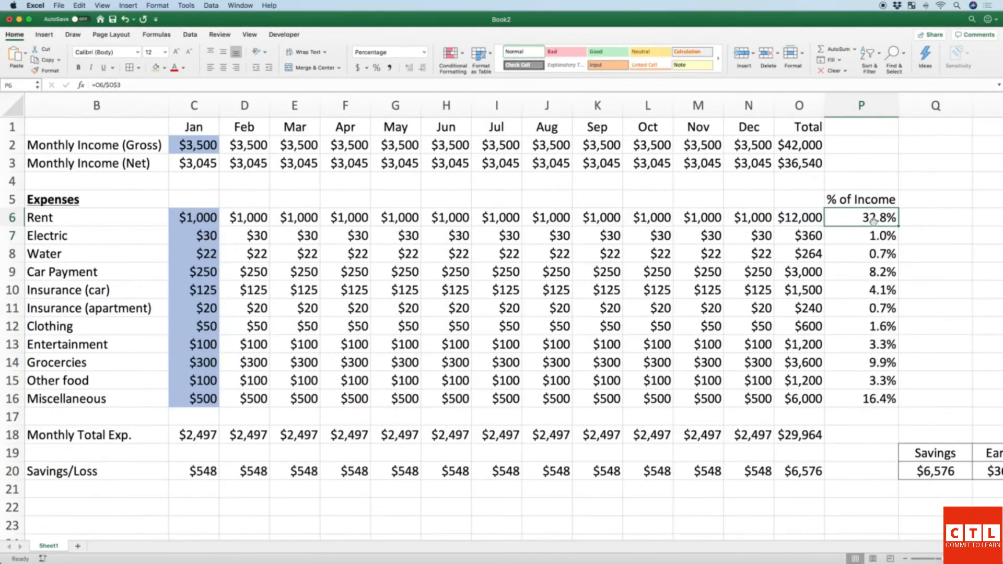
{"action": "left_click", "coordinate": [862, 399]}
Step: Insert a narrow column filled black between the Dec and Total columns as a divider
{"action": "left_click_drag", "start_coordinate": [826, 106], "coordinate": [861, 105]}
{"action": "right_click", "coordinate": [815, 106]}
{"action": "left_click", "coordinate": [164, 68]}
{"action": "left_click", "coordinate": [814, 127]}
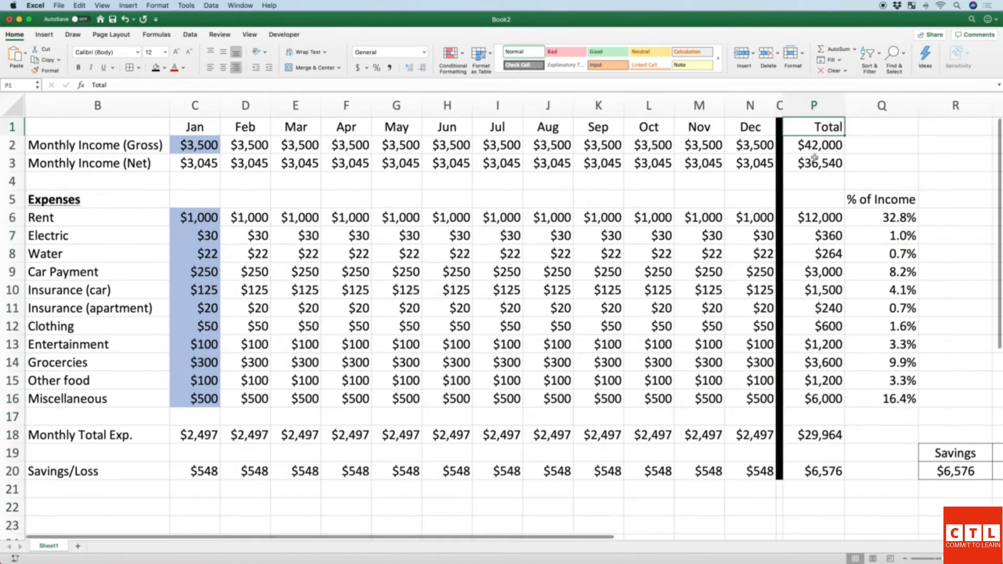
Step: Enter 2019-2020 as the budget's title in cell B1
{"action": "left_click", "coordinate": [97, 127]}
{"action": "type", "text": "2019-2020"}
{"action": "key", "text": "Return"}
Step: Set June's electric expense to =C7*2 and check June's total expenses and savings
{"action": "left_click", "coordinate": [442, 237]}
{"action": "type", "text": "60=C7*2"}
{"action": "left_click", "coordinate": [447, 435]}
{"action": "left_click", "coordinate": [447, 471]}
Step: Rename the budget sheet to 2019 and create a copy of it
{"action": "double_click", "coordinate": [52, 547]}
{"action": "type", "text": "2019"}
{"action": "right_click", "coordinate": [50, 546]}
{"action": "left_click", "coordinate": [51, 490]}
{"action": "left_click", "coordinate": [122, 506]}
Step: Rename the copied sheet to 2020 and enter a left-aligned 2020 in its cell B1
{"action": "double_click", "coordinate": [51, 546]}
{"action": "type", "text": "2020"}
{"action": "key", "text": "Return"}
{"action": "left_click", "coordinate": [84, 128]}
{"action": "type", "text": "2020"}
{"action": "left_click", "coordinate": [210, 67]}
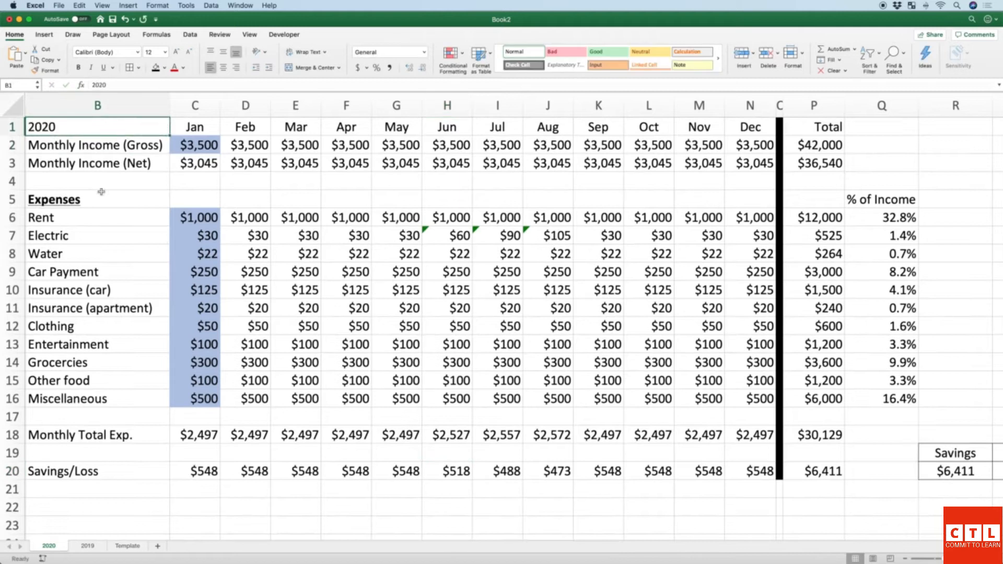
Step: Add a summary sheet with a 2019 row and a Savings column, linking B2 to R20 on the 2019 sheet
{"action": "scroll", "coordinate": [956, 475], "scroll_direction": "right", "scroll_amount": 2}
{"action": "left_click", "coordinate": [157, 546]}
{"action": "type", "text": "2019"}
{"action": "left_click", "coordinate": [233, 151]}
{"action": "type", "text": "Savings="}
{"action": "left_click", "coordinate": [126, 546]}
{"action": "left_click", "coordinate": [986, 472]}
{"action": "key", "text": "Return"}
{"action": "left_click", "coordinate": [266, 181]}
{"action": "left_click_drag", "start_coordinate": [95, 85], "coordinate": [114, 86]}
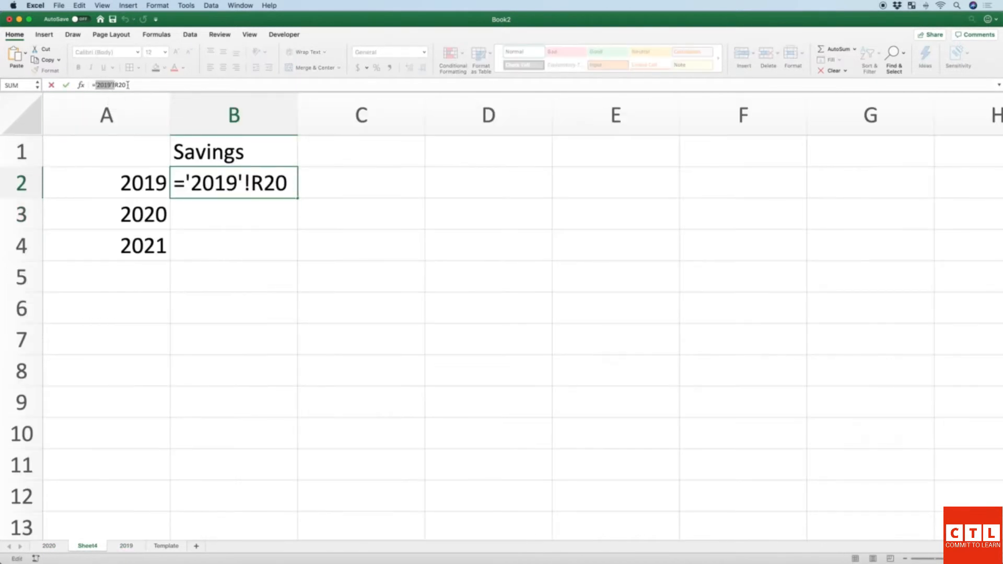
{"action": "key", "text": "Return"}
Step: Link the 2020 savings on the summary sheet to R20 on the 2020 sheet
{"action": "type", "text": "="}
{"action": "left_click", "coordinate": [49, 546]}
{"action": "left_click", "coordinate": [987, 472]}
{"action": "key", "text": "Return"}
Step: Add a Cumulative column to the summary sheet and enter =B3+B2 for 2020
{"action": "key", "text": "Up"}
{"action": "key", "text": "Up"}
{"action": "key", "text": "Up"}
{"action": "key", "text": "Right"}
{"action": "type", "text": "Cumulative"}
{"action": "key", "text": "Return"}
{"action": "left_click", "coordinate": [365, 215]}
{"action": "type", "text": "=B2+B3"}
{"action": "key", "text": "Return"}
{"action": "left_click", "coordinate": [394, 215]}
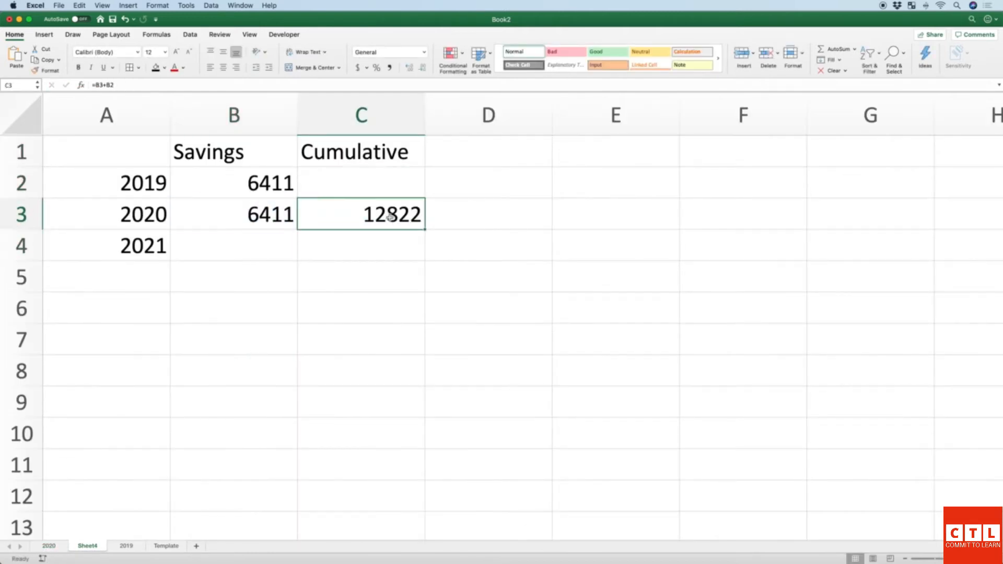
{"action": "left_click", "coordinate": [126, 546]}
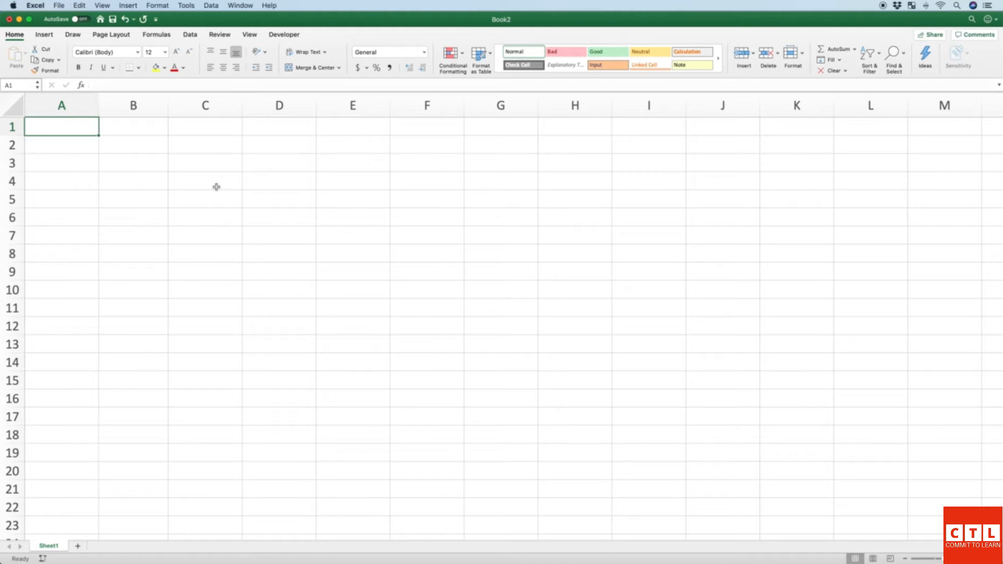
Step: Enter Jan and Feb as month headings in B1 and C1 of the blank sheet
{"action": "key", "text": "Right"}
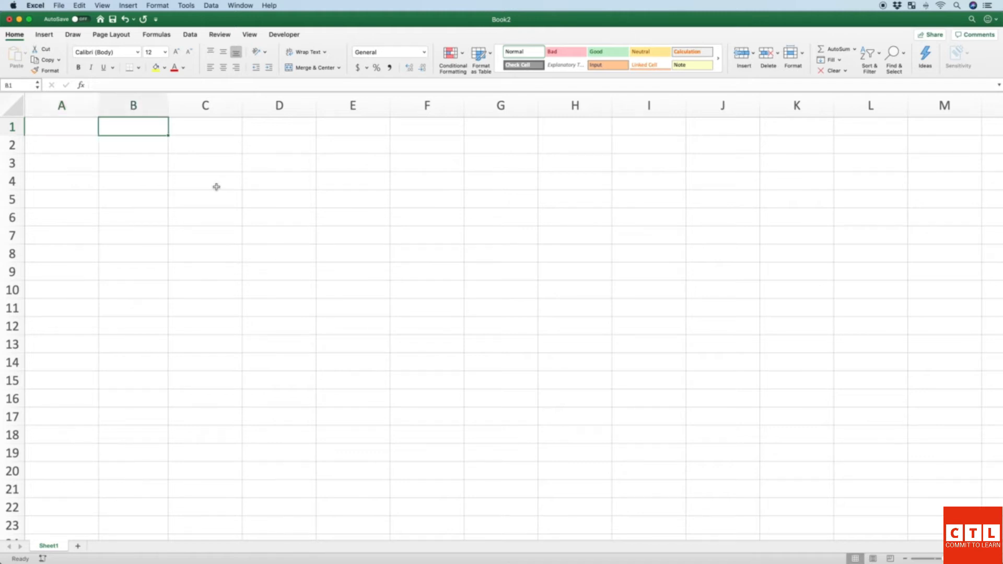
{"action": "type", "text": "Jan"}
{"action": "key", "text": "Tab"}
{"action": "type", "text": "Feb"}
{"action": "key", "text": "Return"}
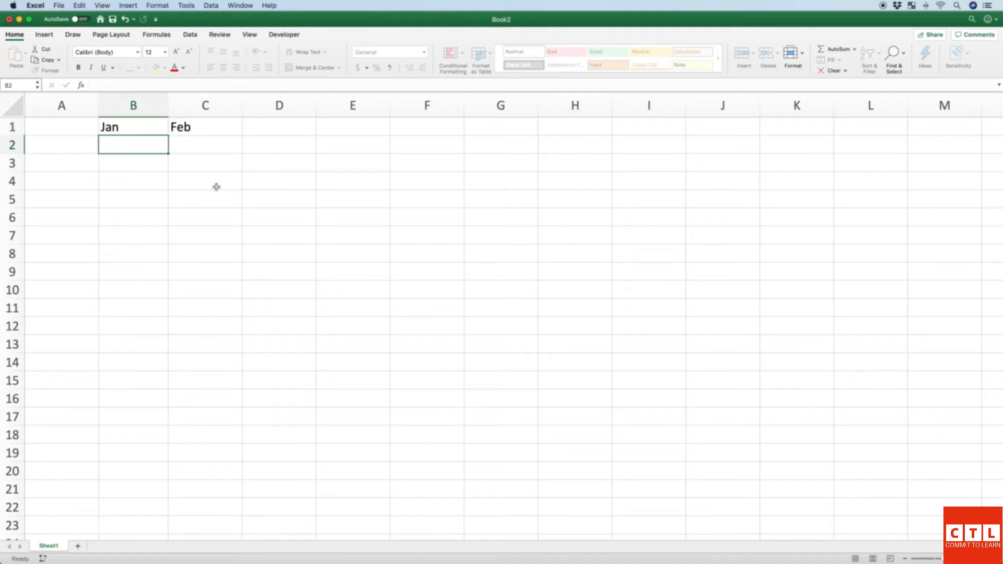
Step: Extend the Jan and Feb headings across row 1 through Dec in M1
{"action": "key", "text": "Up"}
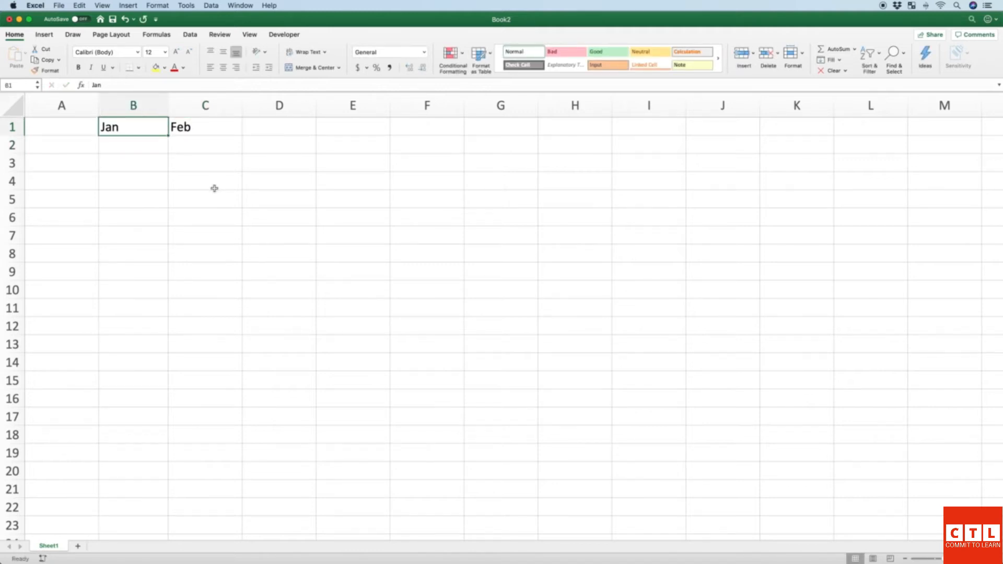
{"action": "left_click_drag", "start_coordinate": [142, 127], "coordinate": [203, 129]}
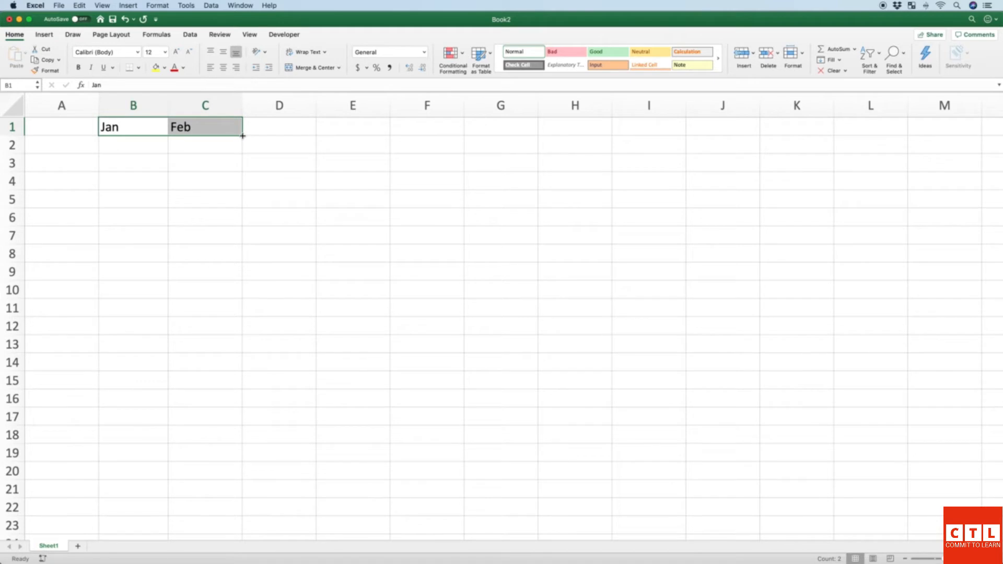
{"action": "left_click_drag", "start_coordinate": [242, 136], "coordinate": [963, 135]}
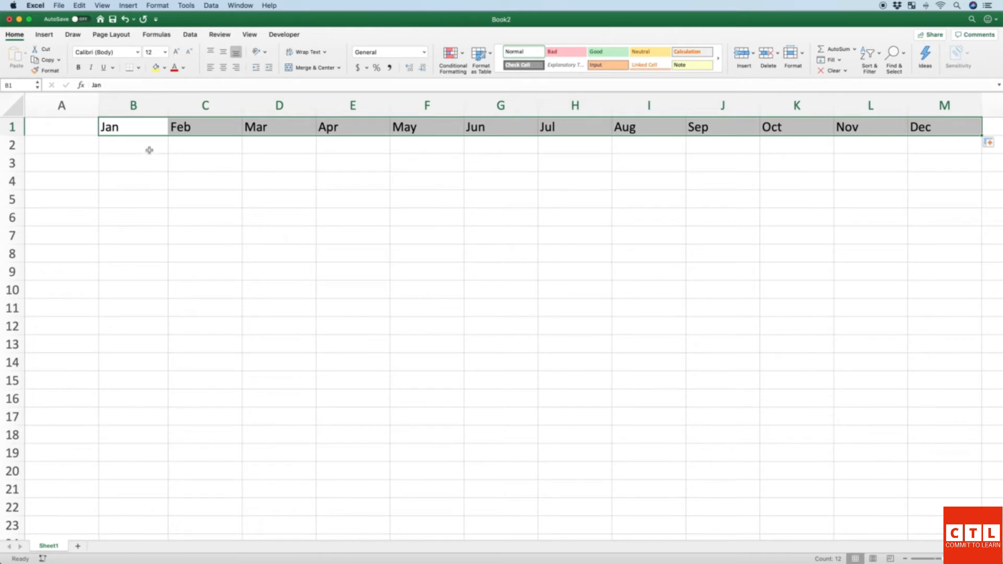
{"action": "left_click", "coordinate": [131, 129]}
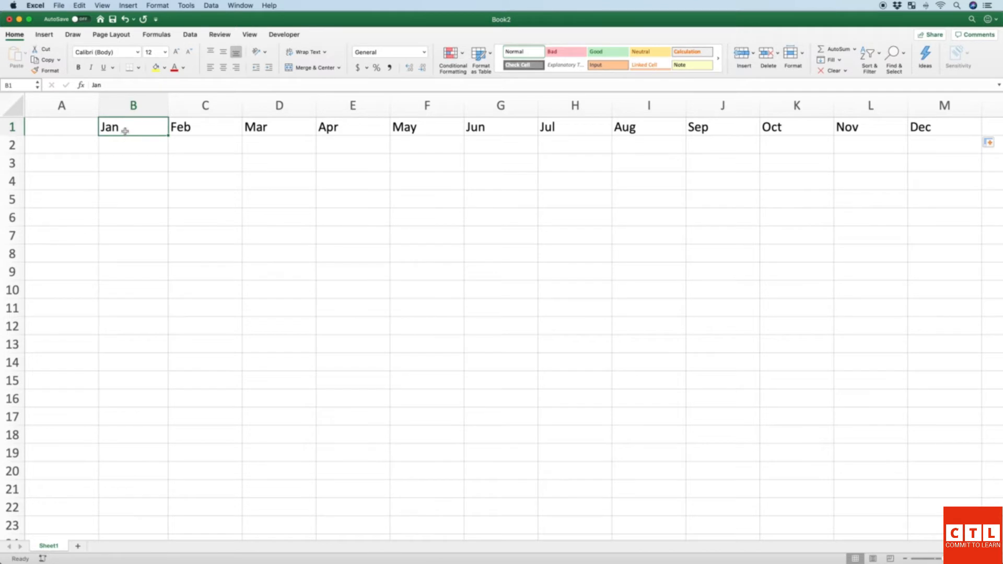
Step: Enter the labels Monthly Income (Gross) in A3 and Monthly Income (Net) in A4
{"action": "left_click", "coordinate": [84, 147]}
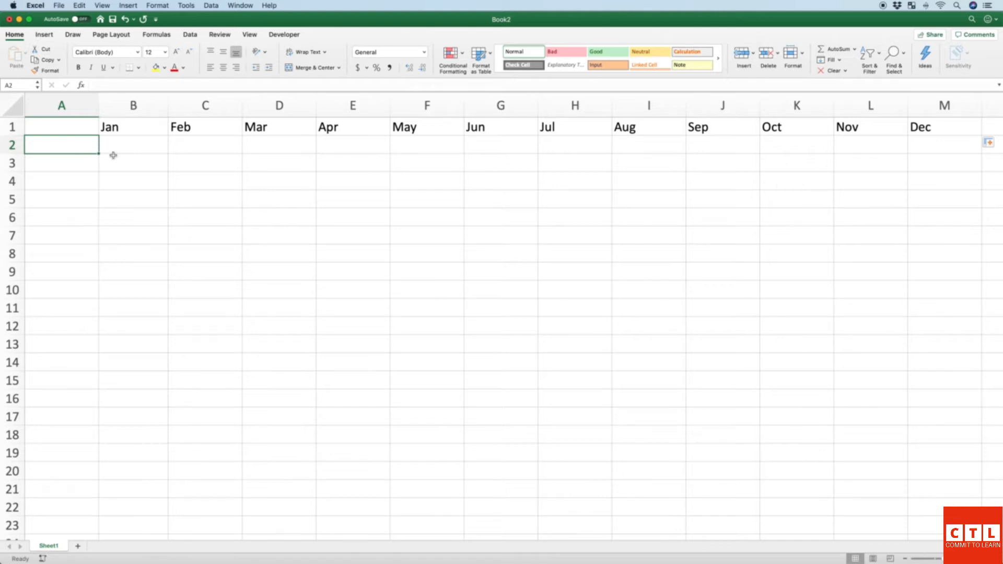
{"action": "left_click", "coordinate": [82, 157]}
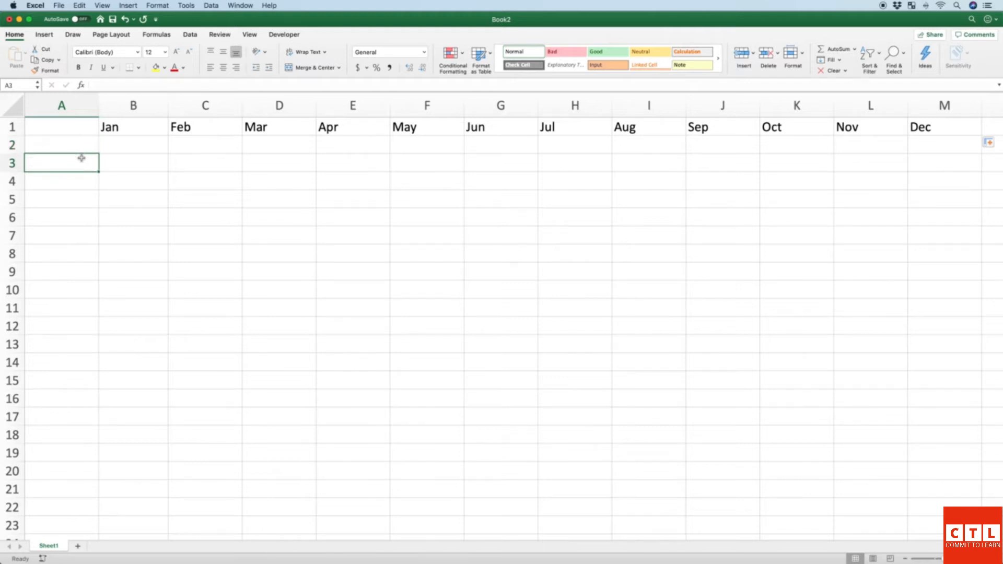
{"action": "type", "text": "Monthly "}
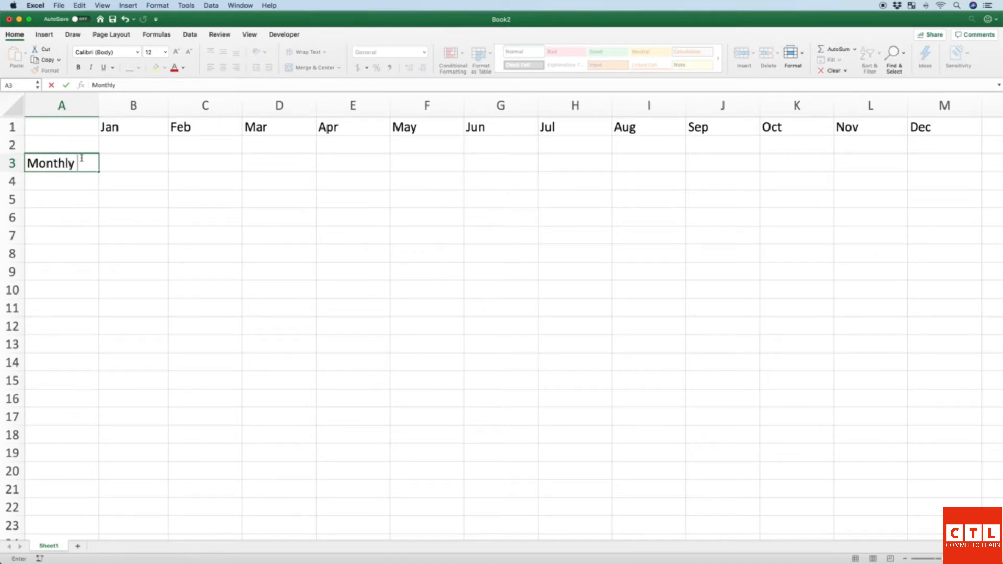
{"action": "type", "text": "Income (Gross)"}
{"action": "key", "text": "Return"}
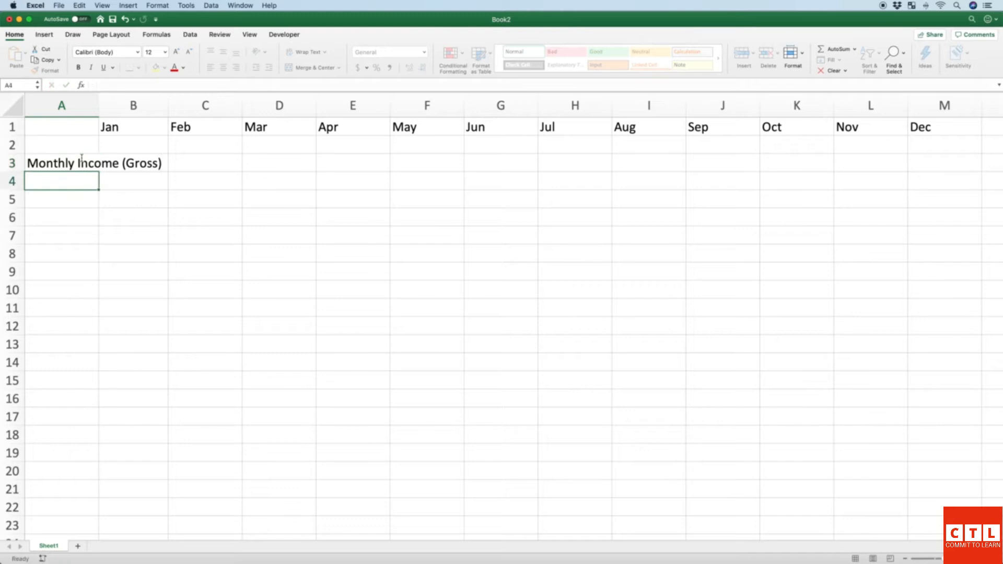
{"action": "type", "text": "Monthly I"}
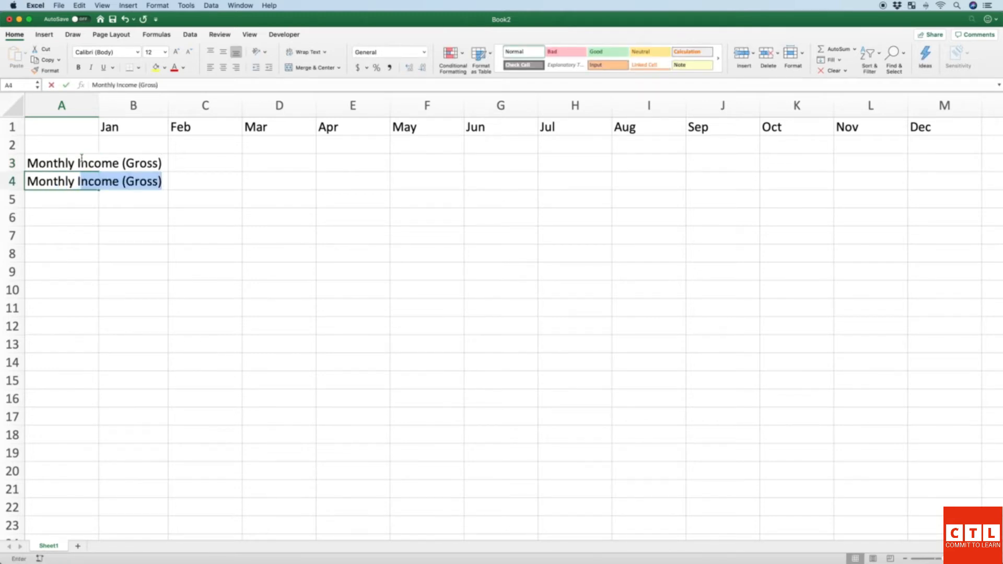
{"action": "type", "text": "ncome (Net)"}
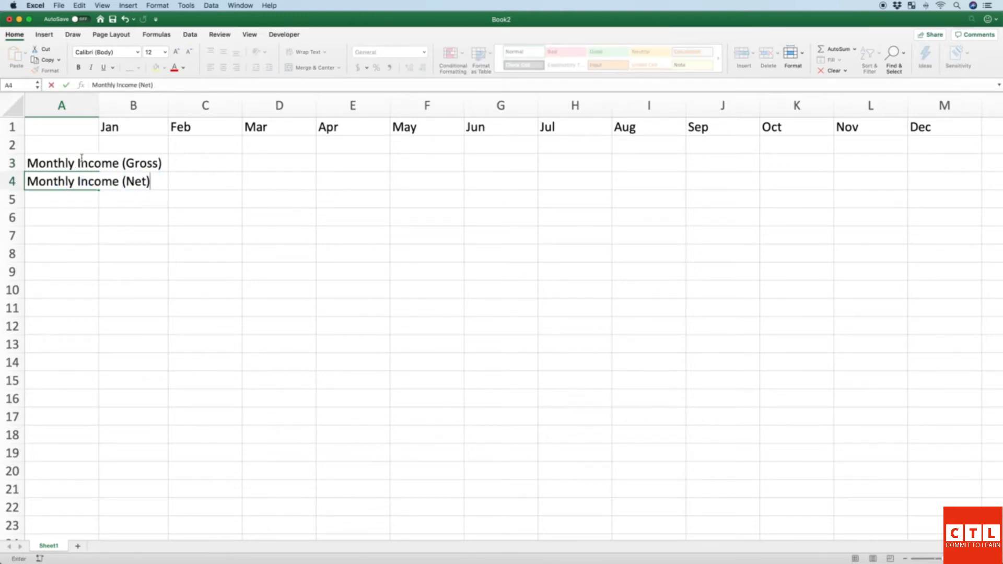
{"action": "key", "text": "Return"}
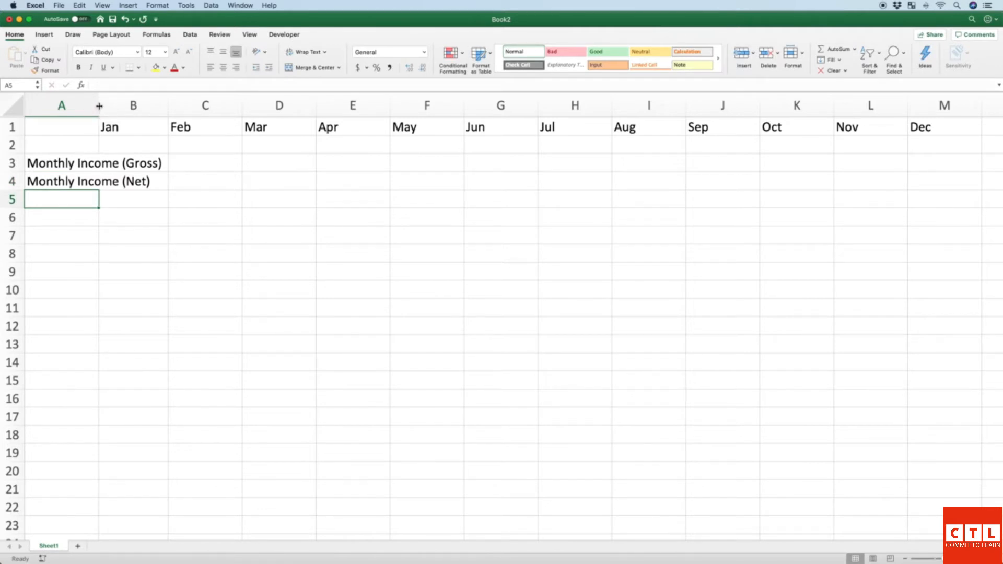
Step: Widen column A so both monthly income labels fit
{"action": "left_click_drag", "start_coordinate": [99, 106], "coordinate": [168, 106]}
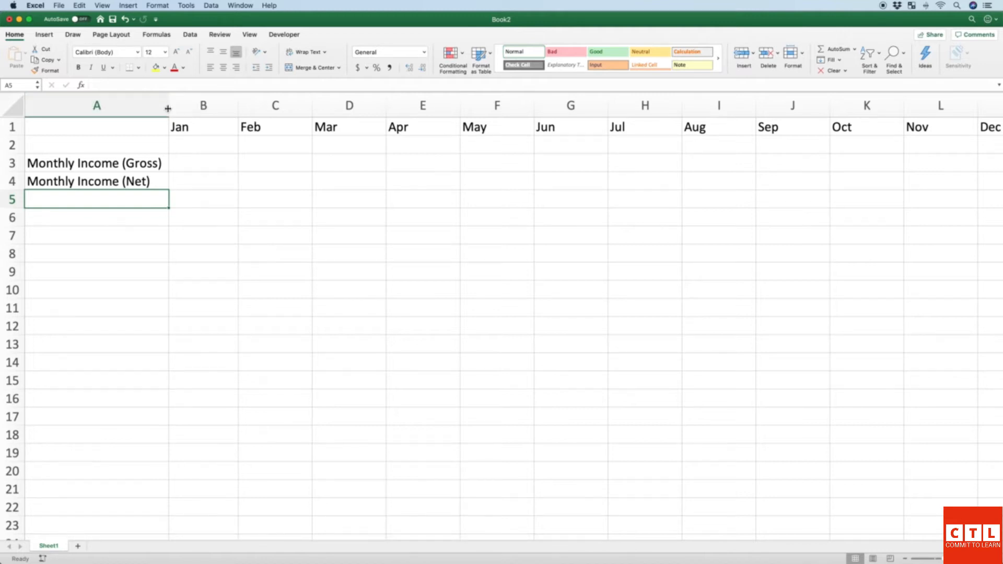
{"action": "left_click", "coordinate": [134, 163]}
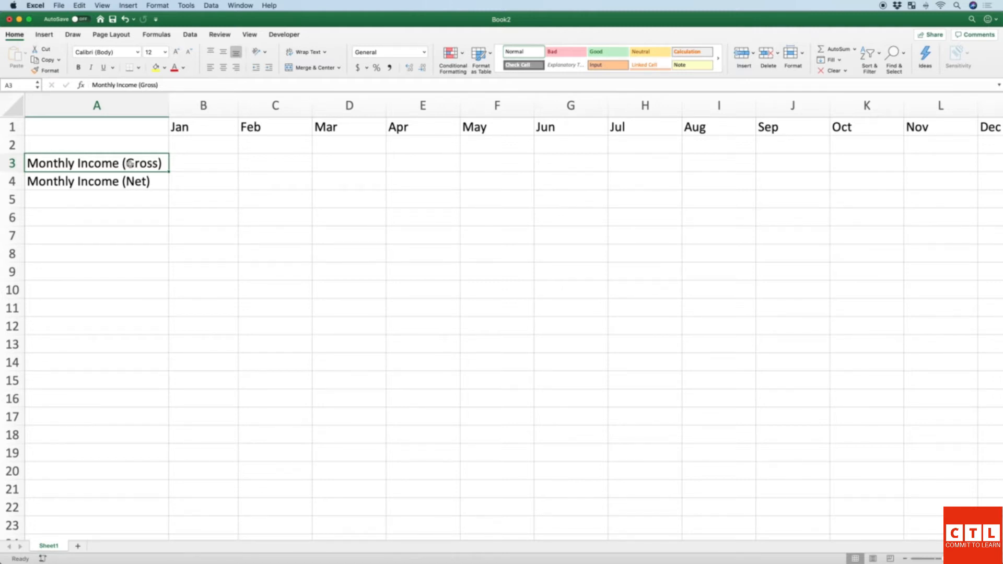
{"action": "left_click", "coordinate": [118, 181]}
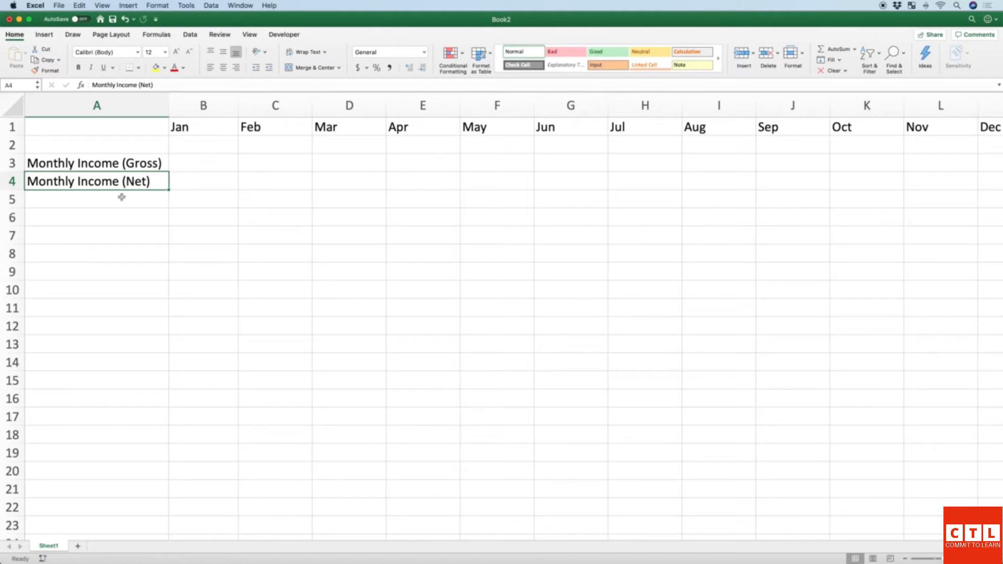
Step: Enter the heading Expenses in A6 and the first expense item, Rent, in A7
{"action": "left_click", "coordinate": [107, 216]}
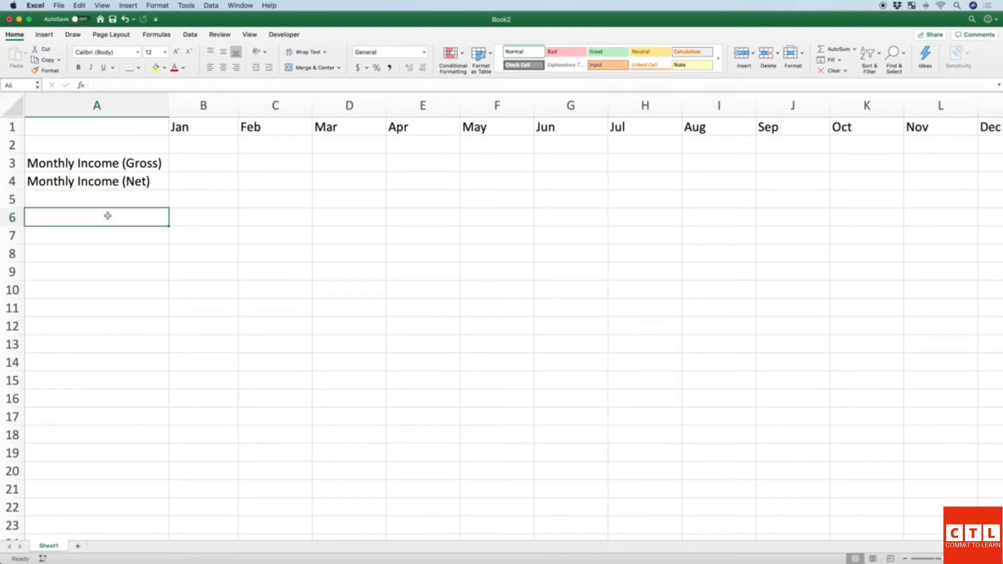
{"action": "type", "text": "Expenses"}
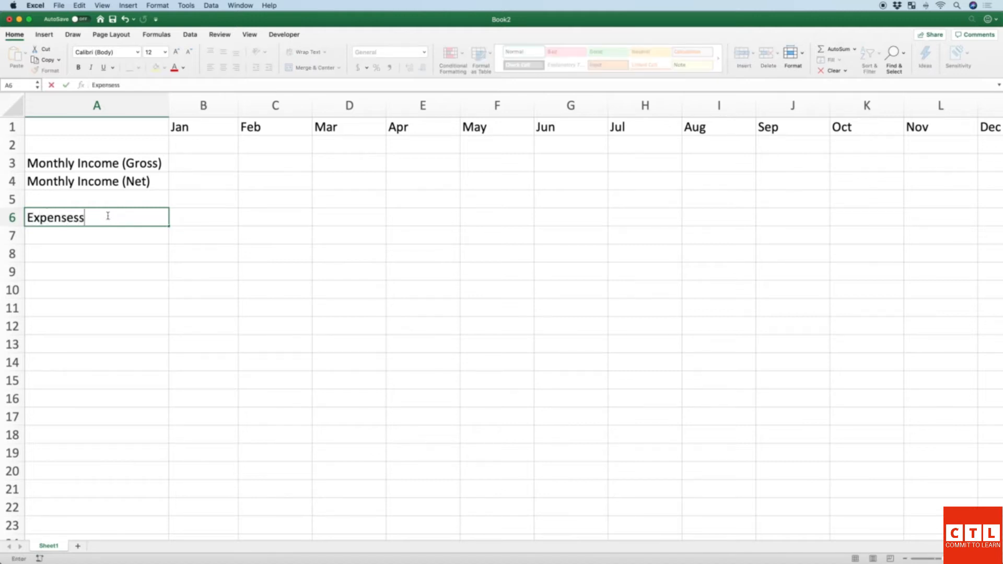
{"action": "key", "text": "Return"}
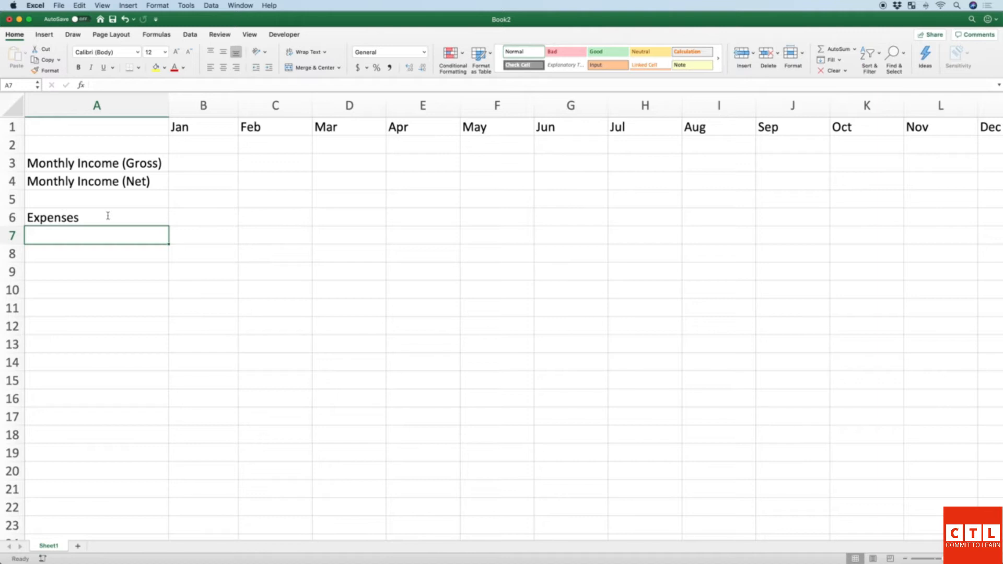
{"action": "type", "text": "Rent"}
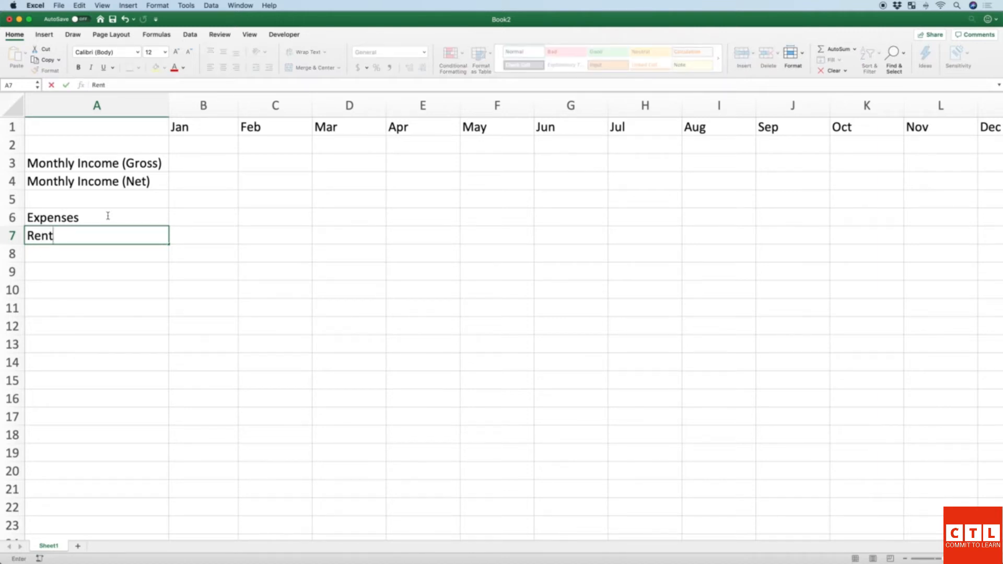
{"action": "key", "text": "Return"}
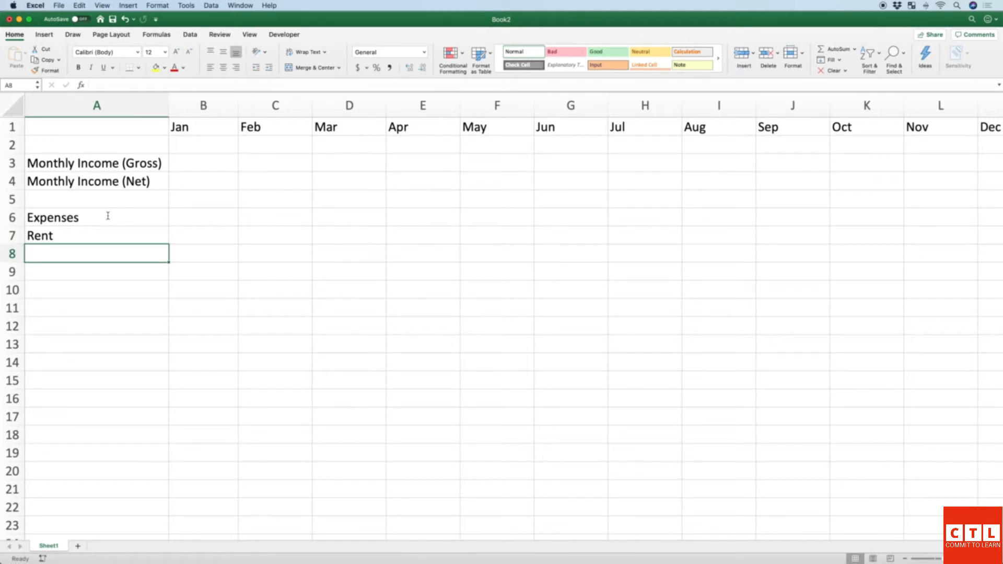
Step: Add Electric in A8 and Water in A9 to the expense list
{"action": "type", "text": "Elec"}
{"action": "key", "text": "BackSpace"}
{"action": "key", "text": "BackSpace"}
{"action": "type", "text": "ectric"}
{"action": "key", "text": "Return"}
{"action": "type", "text": "Water"}
{"action": "key", "text": "Return"}
Step: Add Car Payment in A10 and Insurance (car) in A11 to the expense list
{"action": "type", "text": "Car Pay"}
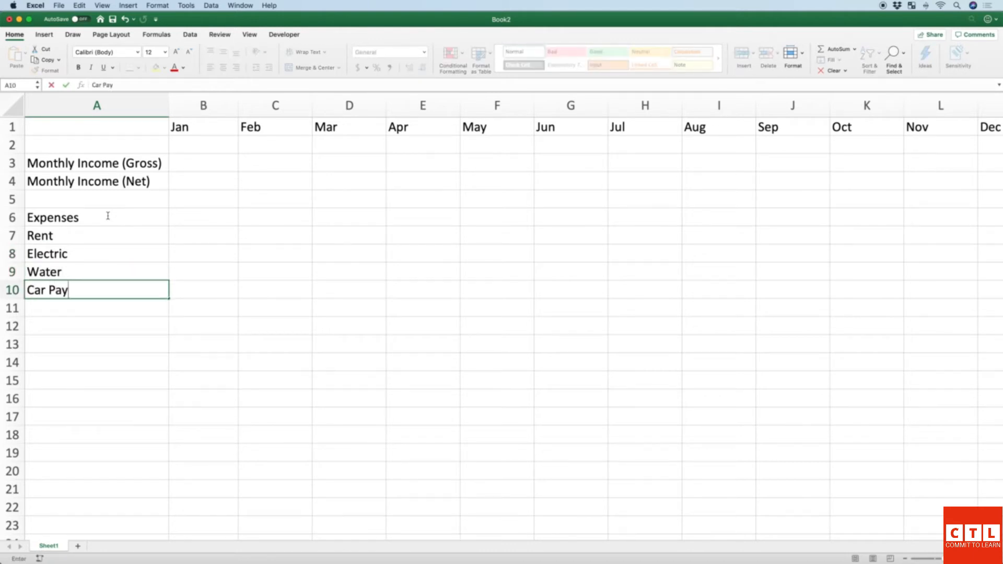
{"action": "type", "text": "ment"}
{"action": "type", "text": "I"}
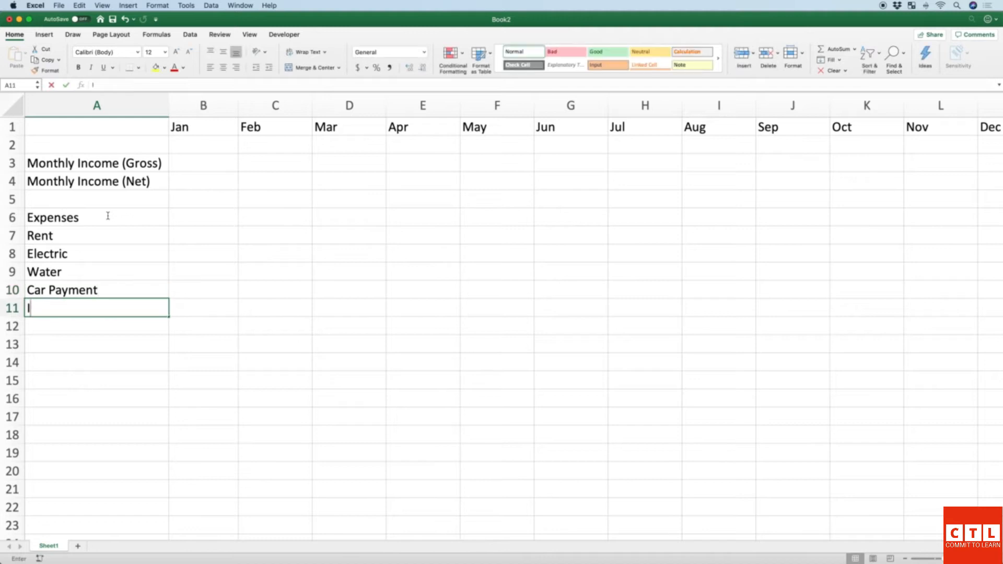
{"action": "type", "text": "nsurance (car)"}
{"action": "key", "text": "Return"}
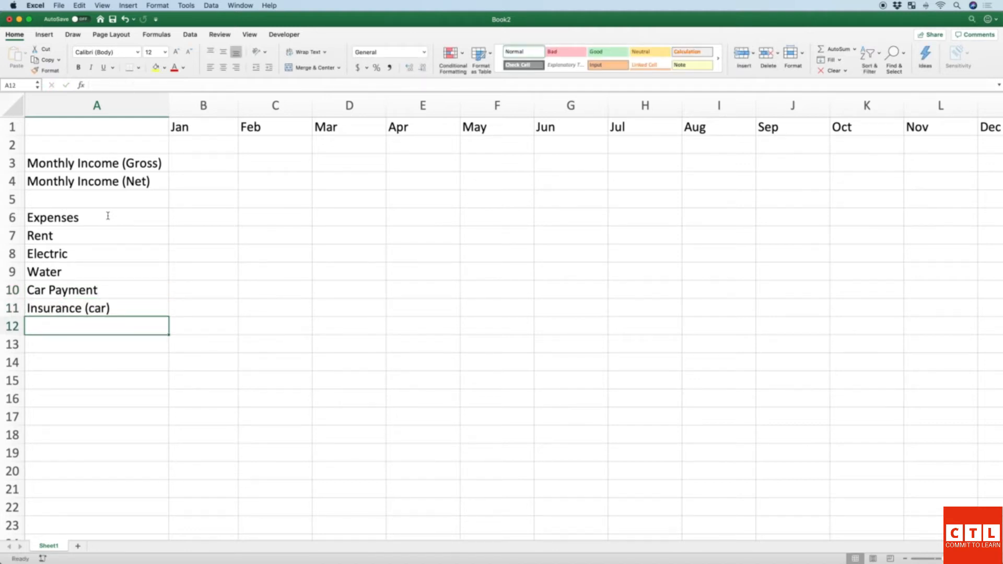
Step: Add Insurance (apartment) in A12 and Clothing in A13 to the expense list
{"action": "type", "text": "Insurance (apartment)"}
{"action": "key", "text": "Return"}
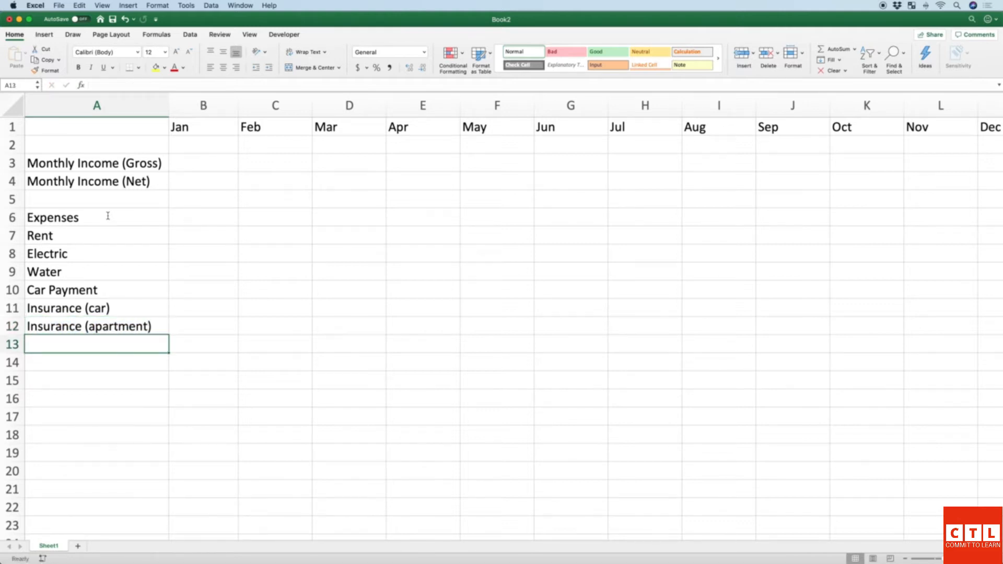
{"action": "type", "text": "Clothing"}
{"action": "key", "text": "Return"}
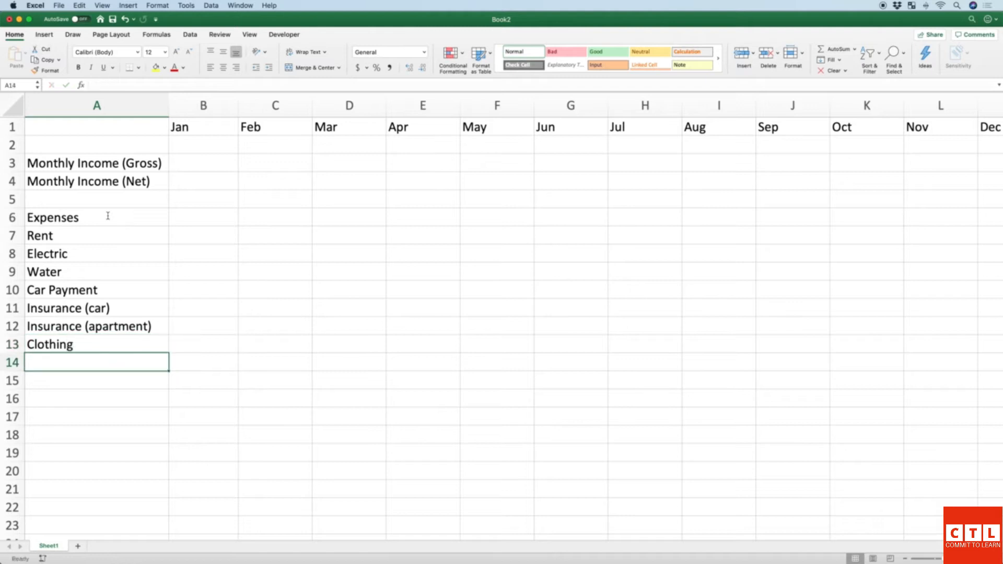
Step: Add Entertainment in A14 and Grocercies in A15 to the expense list
{"action": "type", "text": "Entertainment"}
{"action": "key", "text": "Return"}
{"action": "type", "text": "Grocercies"}
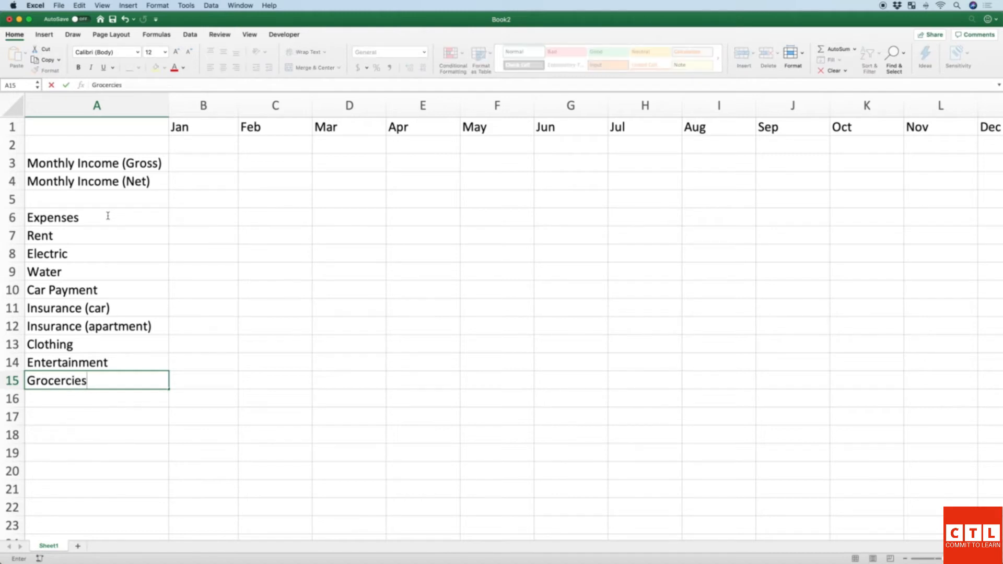
{"action": "key", "text": "Return"}
Step: Add Other food in A16 and Miscellaneous in A17 to the expense list
{"action": "type", "text": "Other food"}
{"action": "key", "text": "Return"}
{"action": "type", "text": "M"}
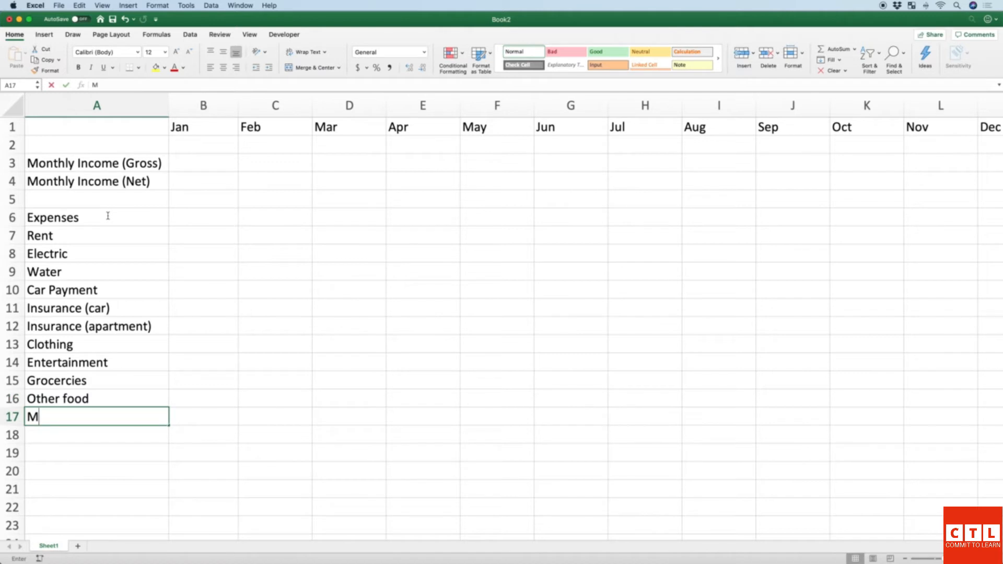
{"action": "type", "text": "iscella"}
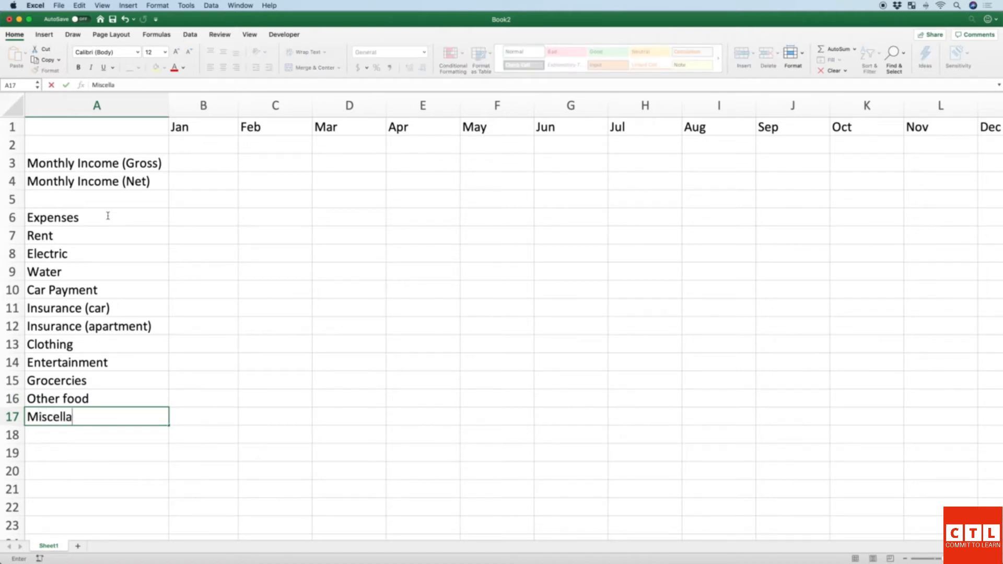
{"action": "type", "text": "neous"}
{"action": "key", "text": "Return"}
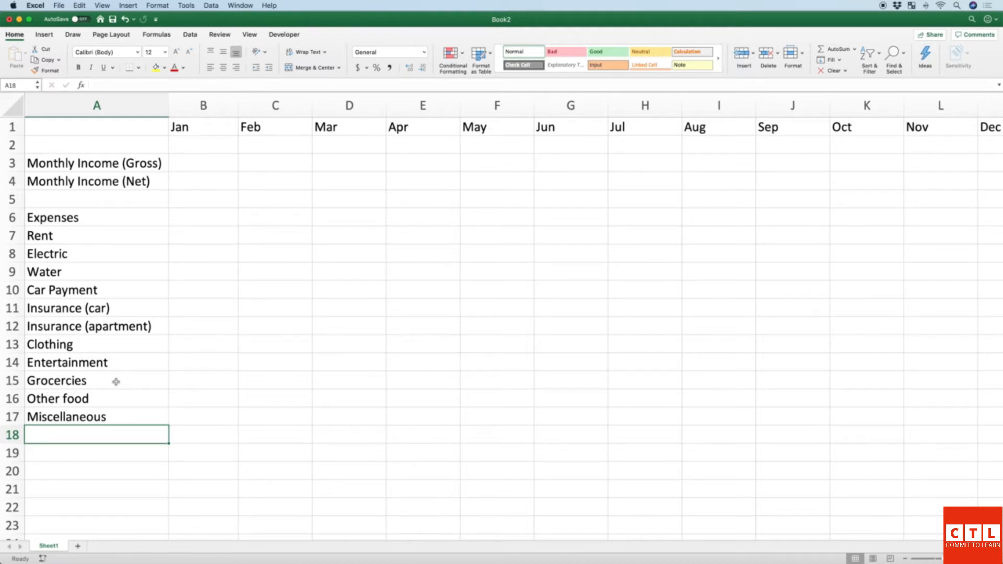
Step: Enter the label Monthly Total Exp. in A19, leaving one blank row below the expense list
{"action": "key", "text": "Down"}
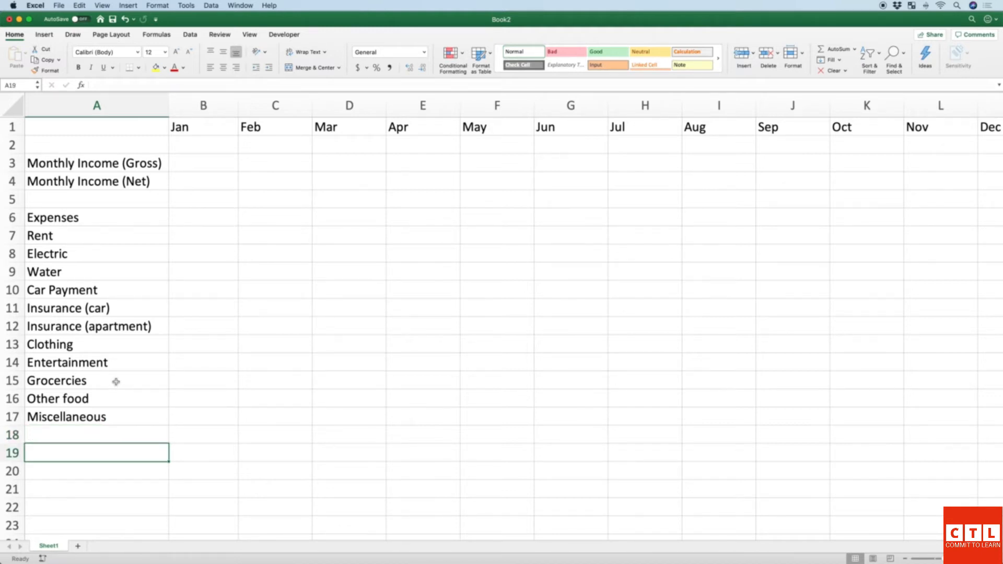
{"action": "type", "text": "Monthly"}
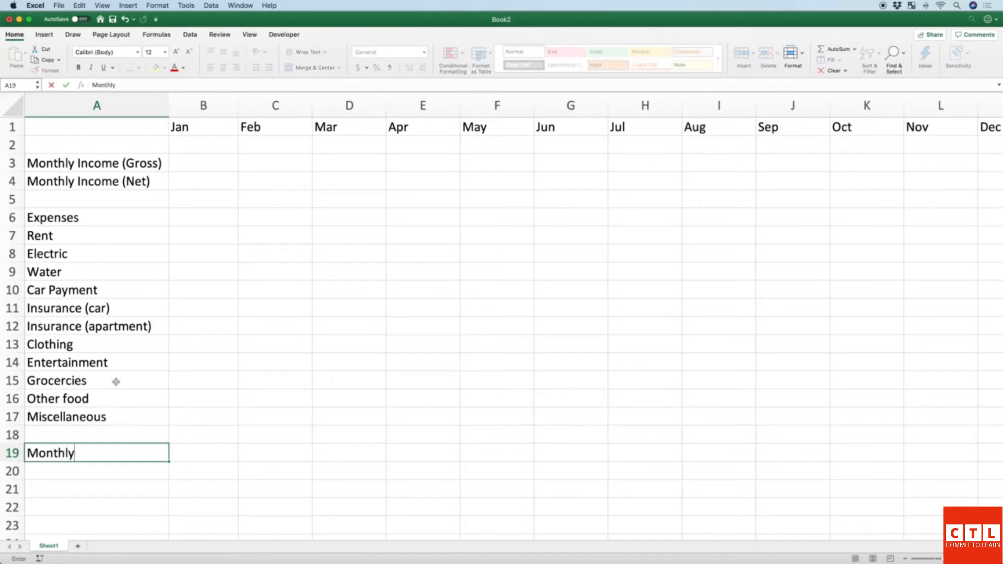
{"action": "type", "text": " Total Exp"}
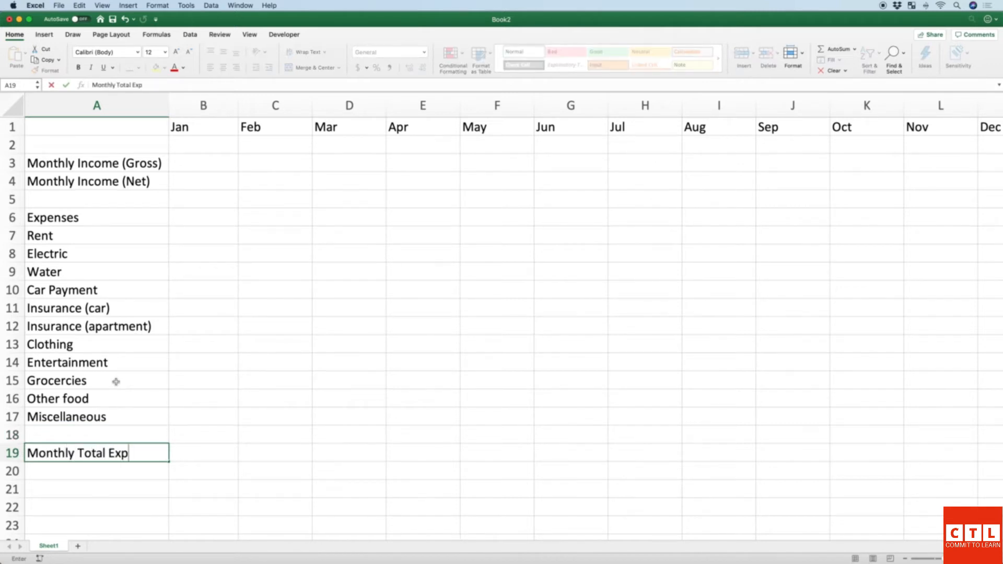
{"action": "type", "text": "."}
{"action": "key", "text": "Return"}
Step: Enter the label Savings/Loss in A21, one blank row below the monthly total label
{"action": "key", "text": "Return"}
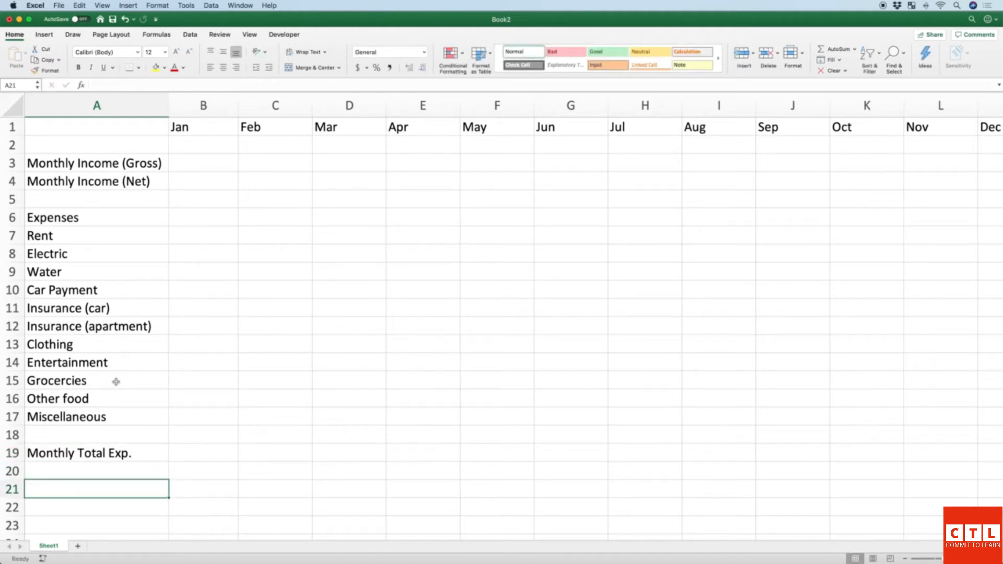
{"action": "type", "text": "Savings/Loss"}
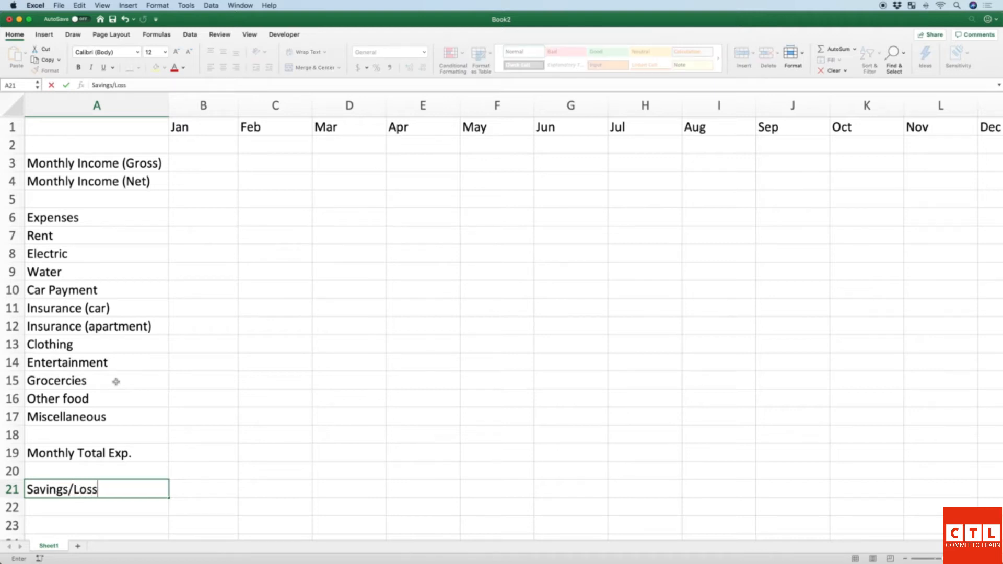
{"action": "key", "text": "Return"}
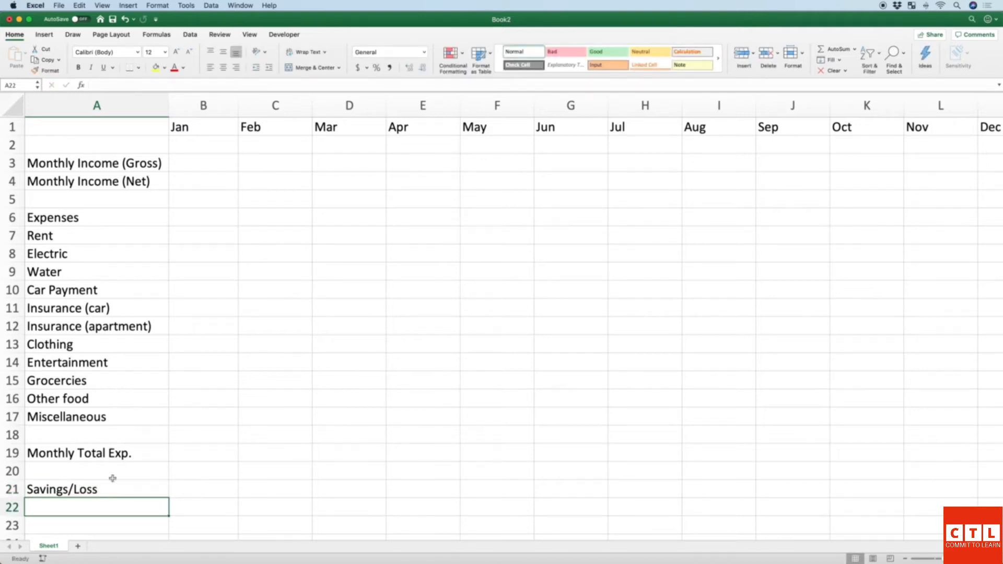
{"action": "left_click", "coordinate": [119, 489]}
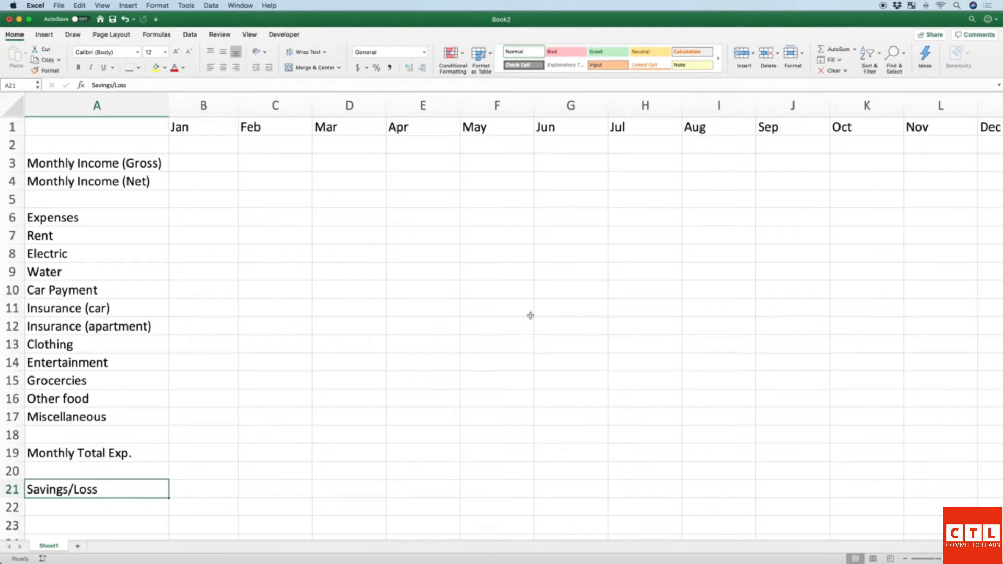
Step: Fill the January expense cells B6:B17 and the gross income cell B3 with a light blue theme colour
{"action": "left_click", "coordinate": [199, 216]}
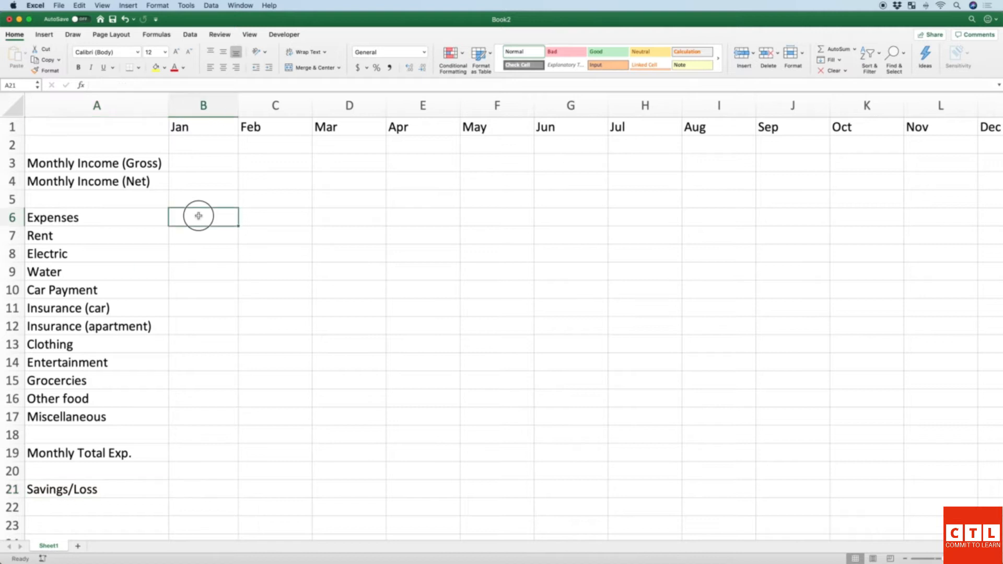
{"action": "left_click_drag", "start_coordinate": [199, 216], "coordinate": [199, 417]}
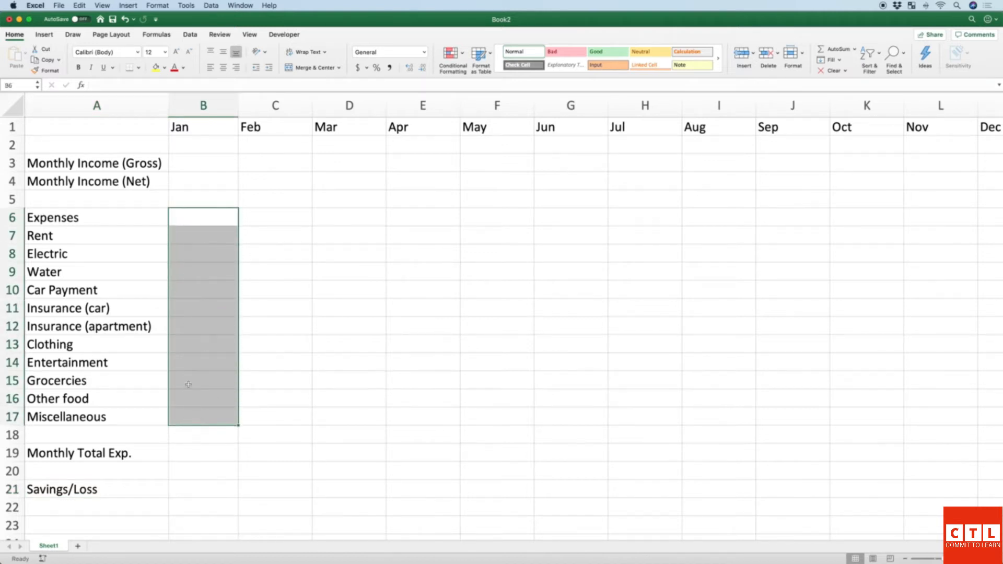
{"action": "left_click", "coordinate": [165, 68]}
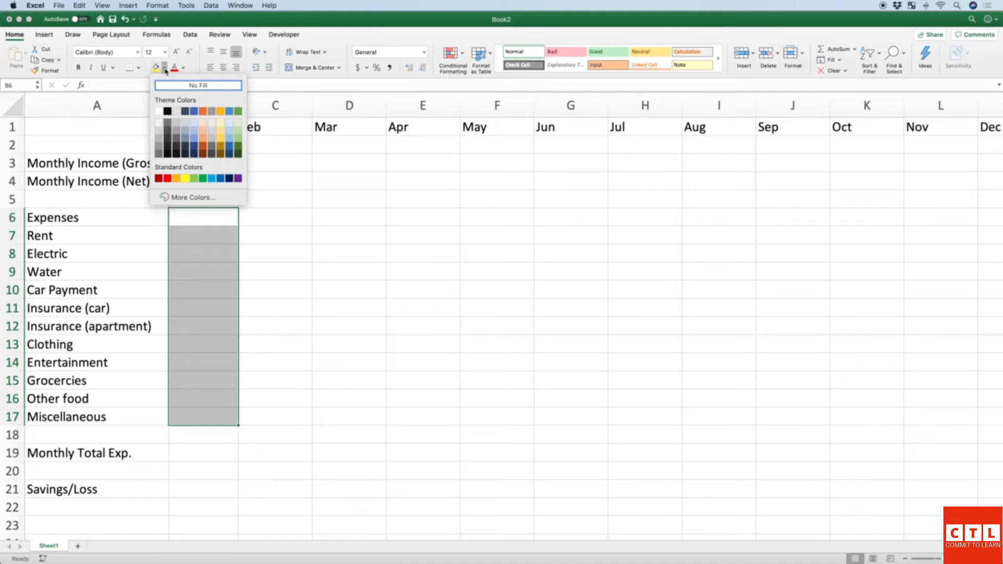
{"action": "left_click", "coordinate": [195, 133]}
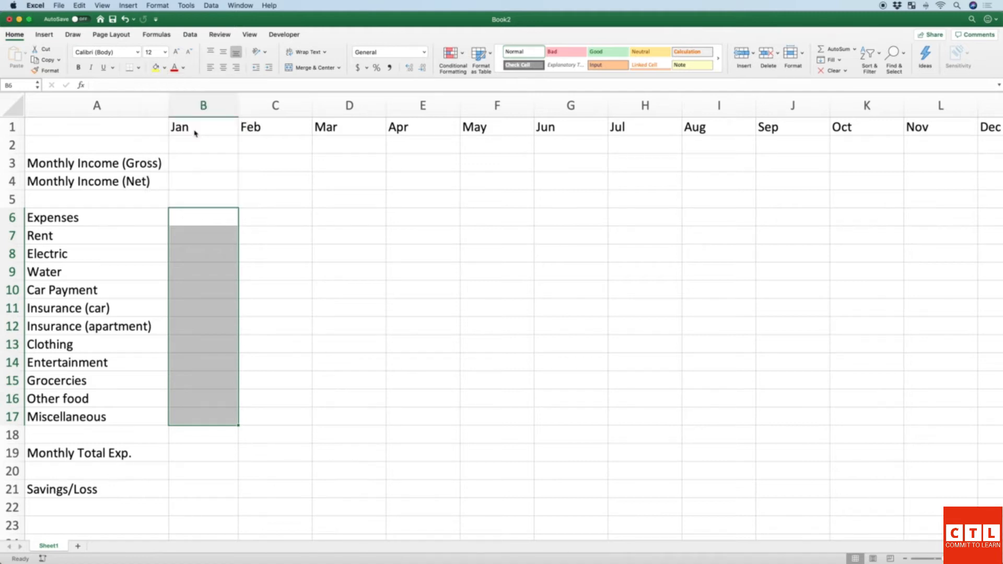
{"action": "left_click", "coordinate": [194, 160]}
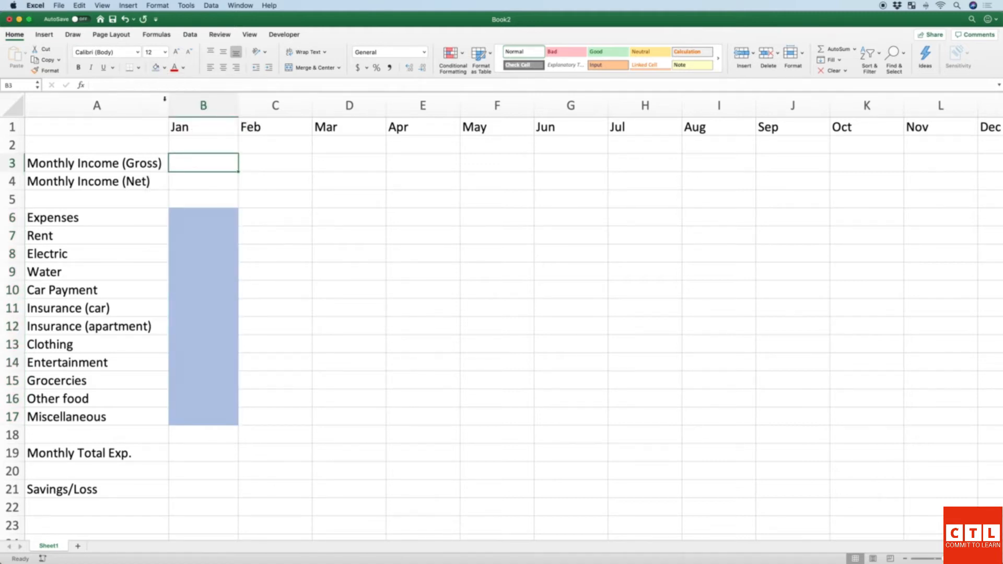
{"action": "left_click", "coordinate": [157, 68]}
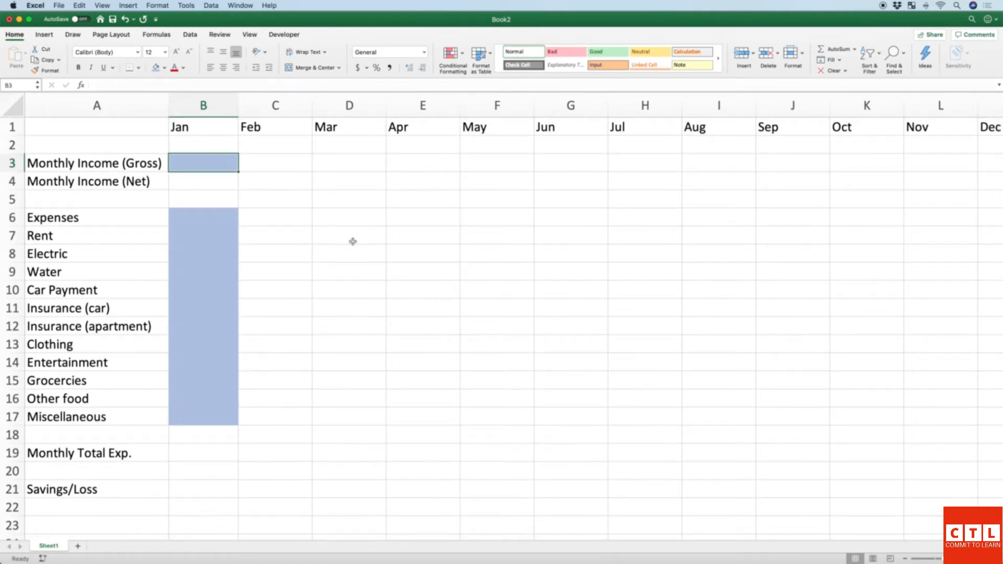
Step: Enter the heading Total in N1, directly after the Dec column
{"action": "scroll", "coordinate": [371, 264], "scroll_direction": "right", "scroll_amount": 5}
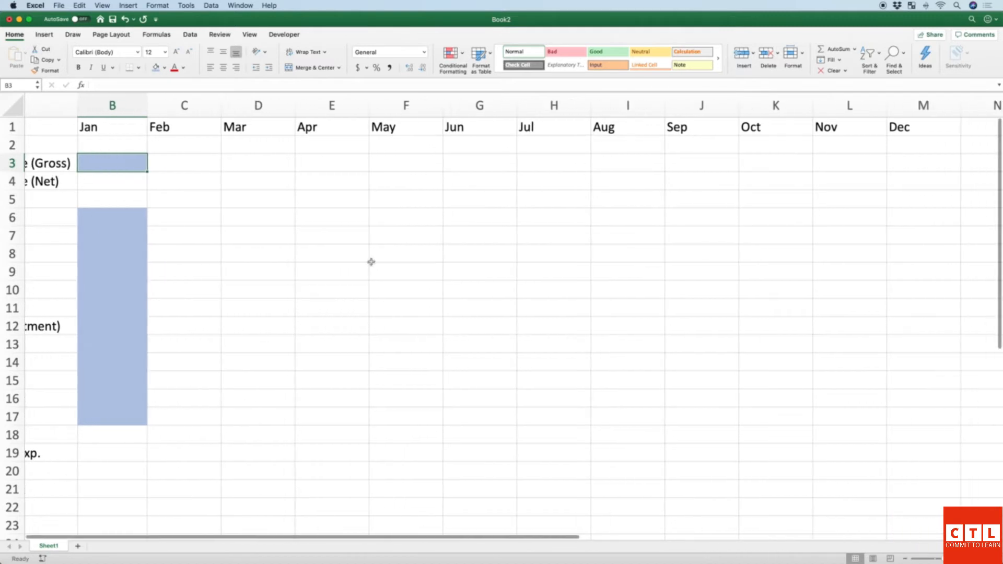
{"action": "left_click", "coordinate": [878, 128]}
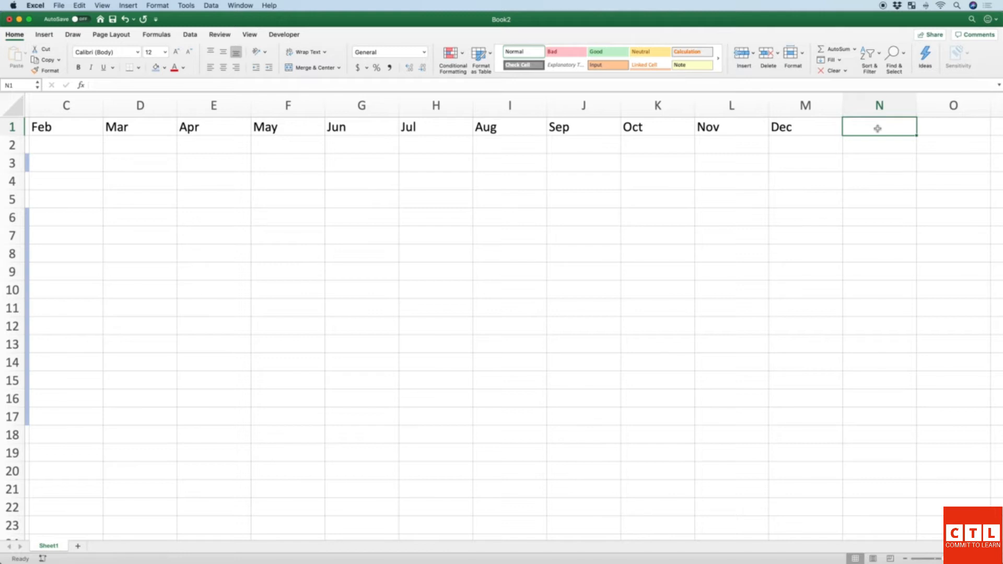
{"action": "type", "text": "Total"}
{"action": "key", "text": "Return"}
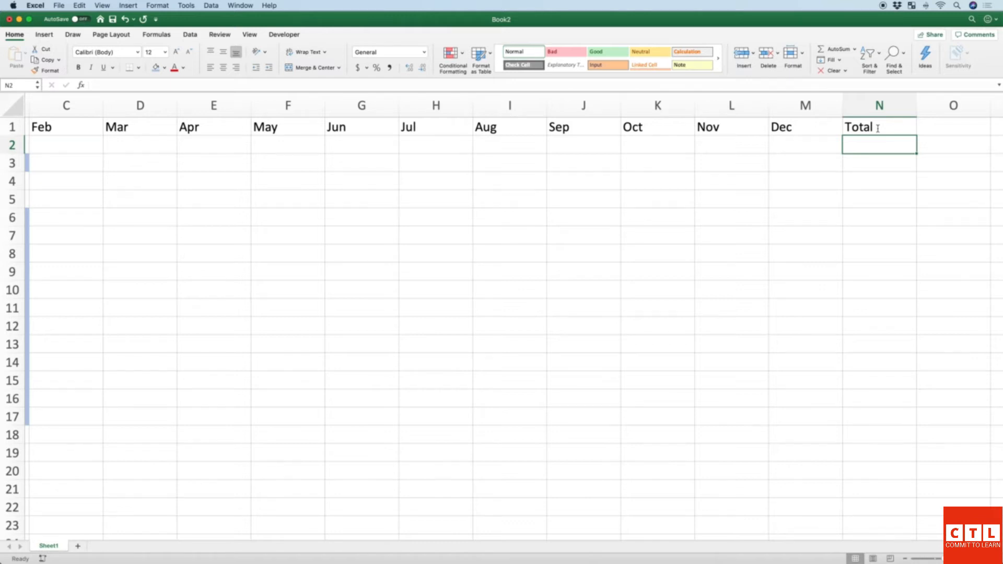
Step: Narrow columns B through N together to one equal width so Jan through Total fit beside the labels
{"action": "scroll", "coordinate": [571, 259], "scroll_direction": "left", "scroll_amount": 5}
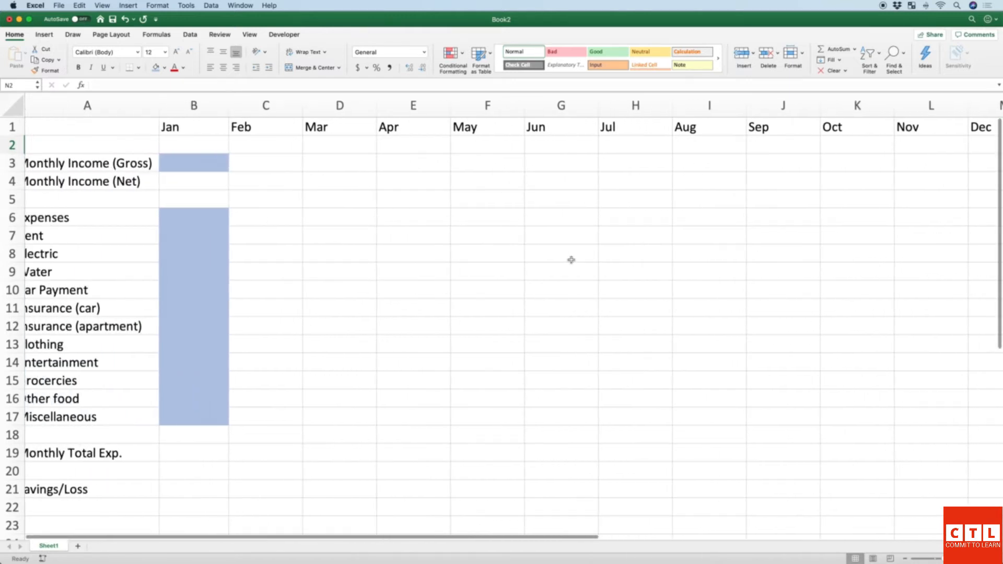
{"action": "scroll", "coordinate": [571, 260], "scroll_direction": "left", "scroll_amount": 1}
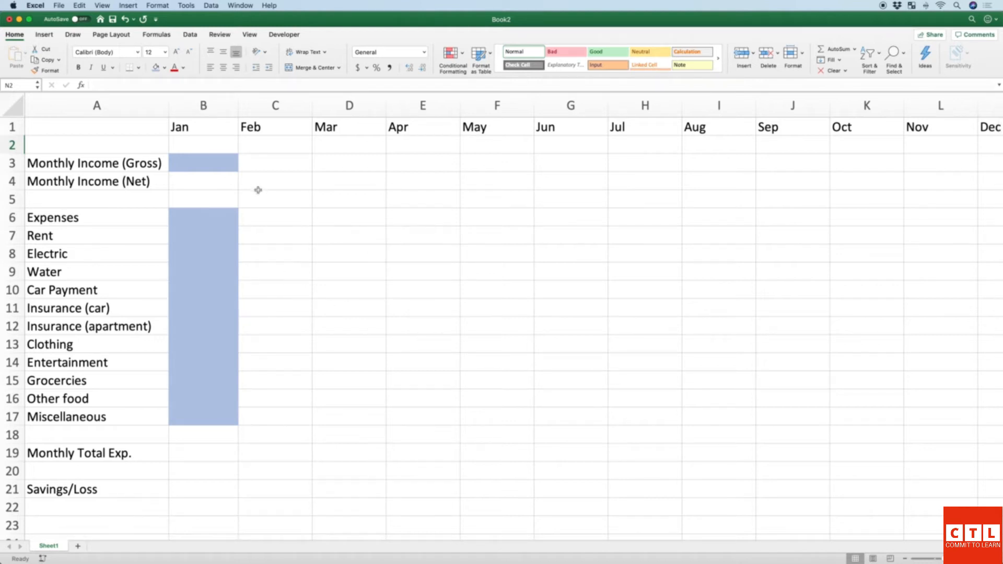
{"action": "left_click", "coordinate": [204, 105]}
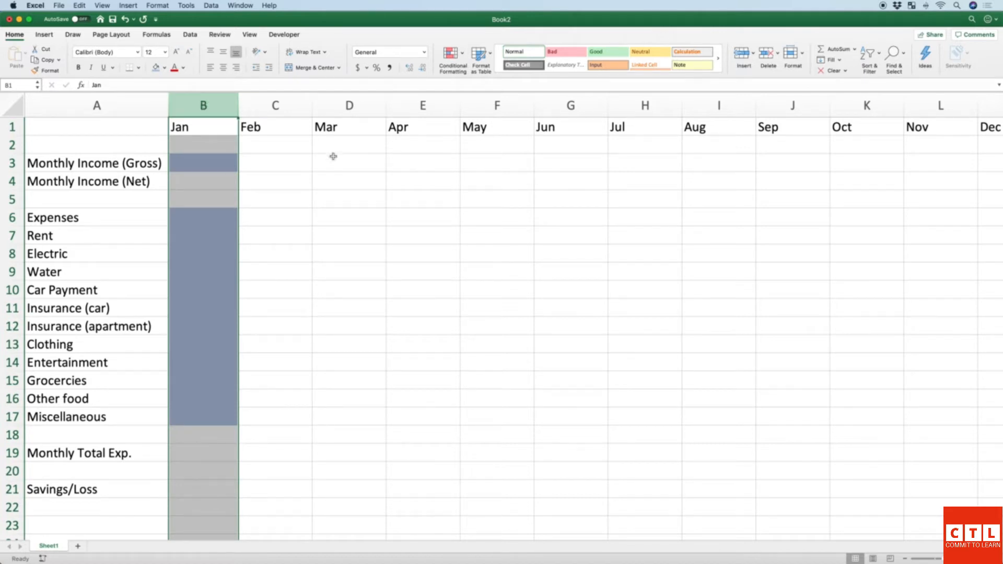
{"action": "scroll", "coordinate": [350, 170], "scroll_direction": "right", "scroll_amount": 3}
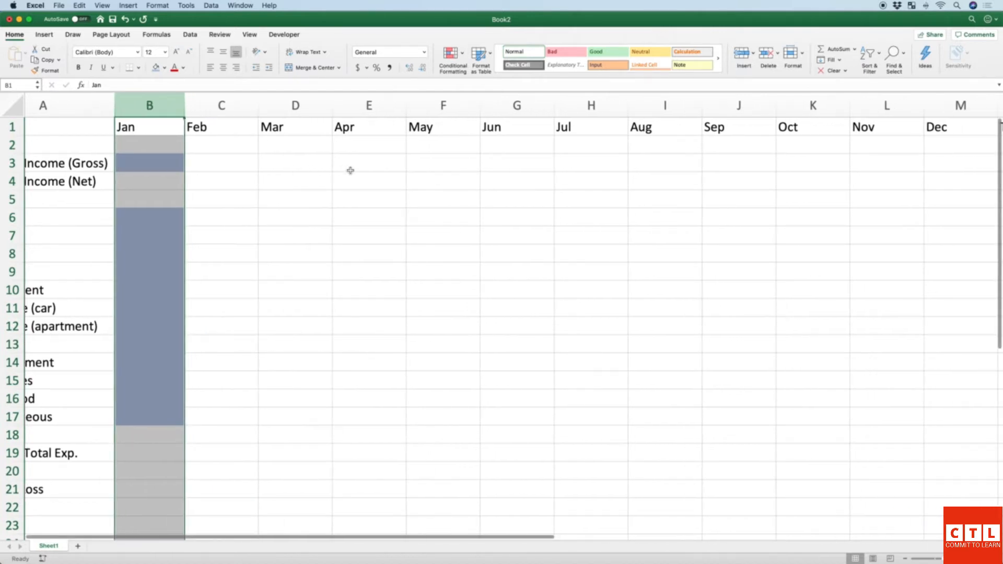
{"action": "key", "text": "shift+Right"}
{"action": "key", "text": "shift+Right"}
{"action": "key", "text": "shift+Right"}
{"action": "key", "text": "shift+Right"}
{"action": "key", "text": "shift+Right"}
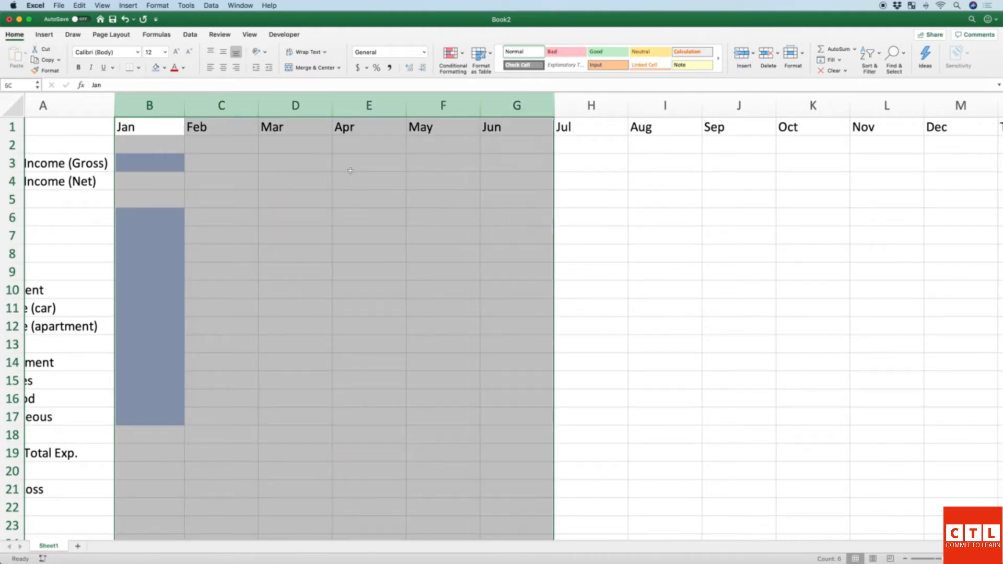
{"action": "key", "text": "shift+Right"}
{"action": "key", "text": "shift+Right"}
{"action": "key", "text": "shift+Right"}
{"action": "key", "text": "shift+Right"}
{"action": "key", "text": "shift+Right"}
{"action": "key", "text": "shift+Right"}
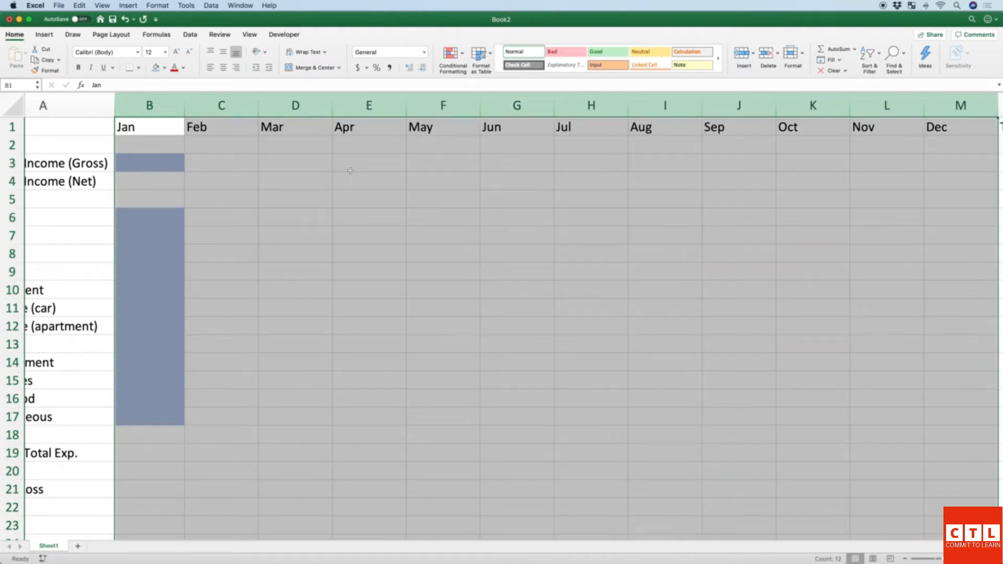
{"action": "key", "text": "shift+Right"}
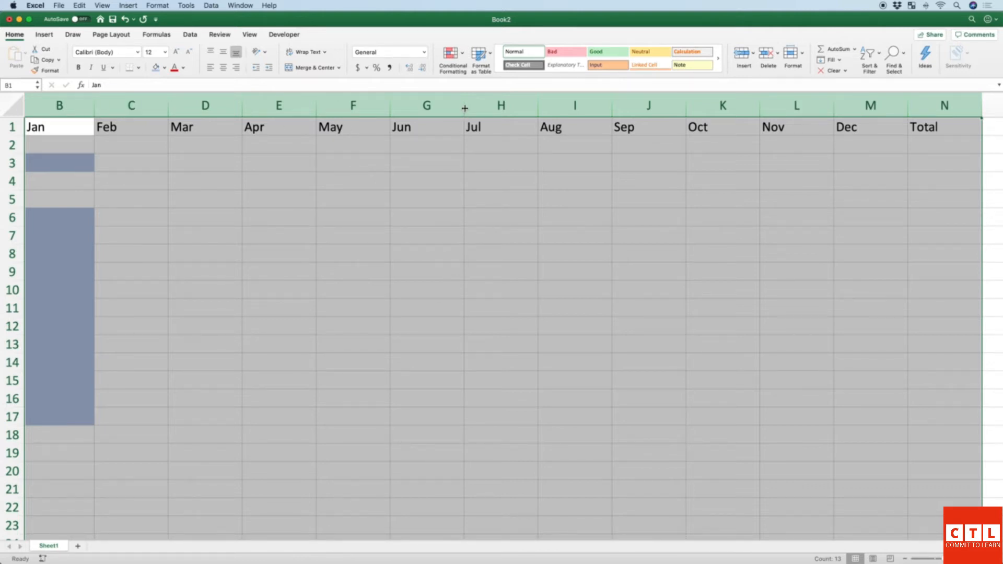
{"action": "left_click_drag", "start_coordinate": [464, 108], "coordinate": [443, 108]}
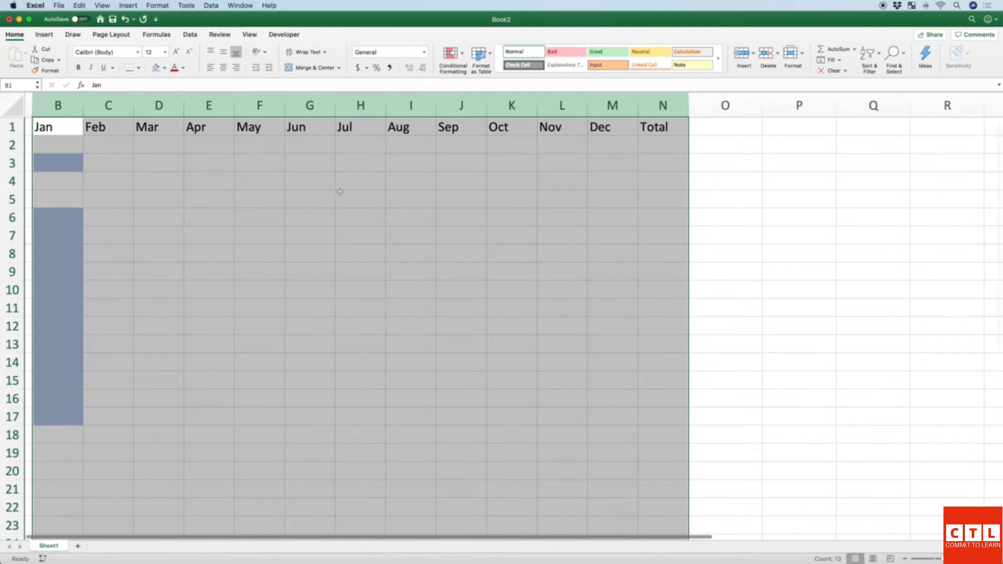
{"action": "scroll", "coordinate": [340, 191], "scroll_direction": "left", "scroll_amount": 3}
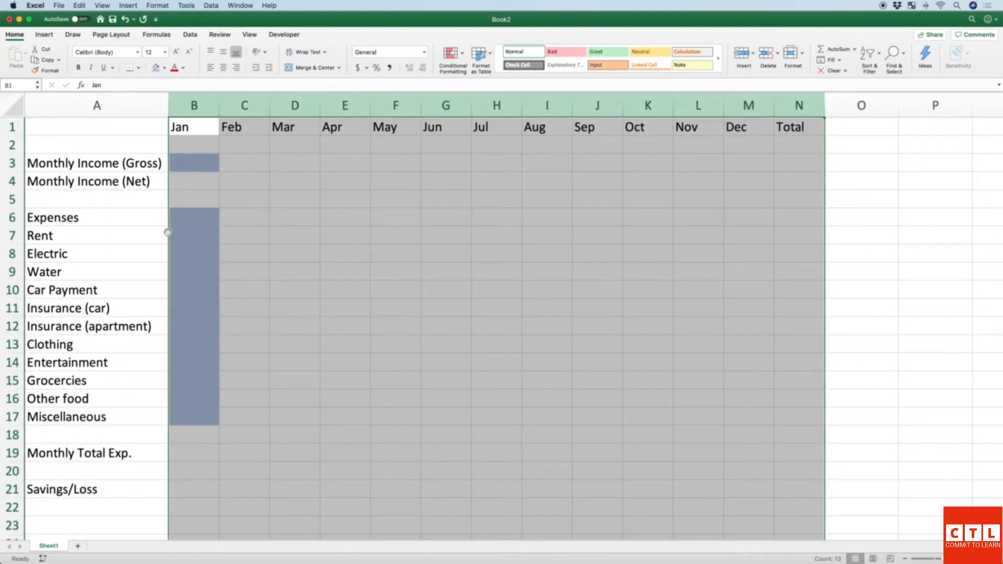
{"action": "left_click", "coordinate": [275, 212]}
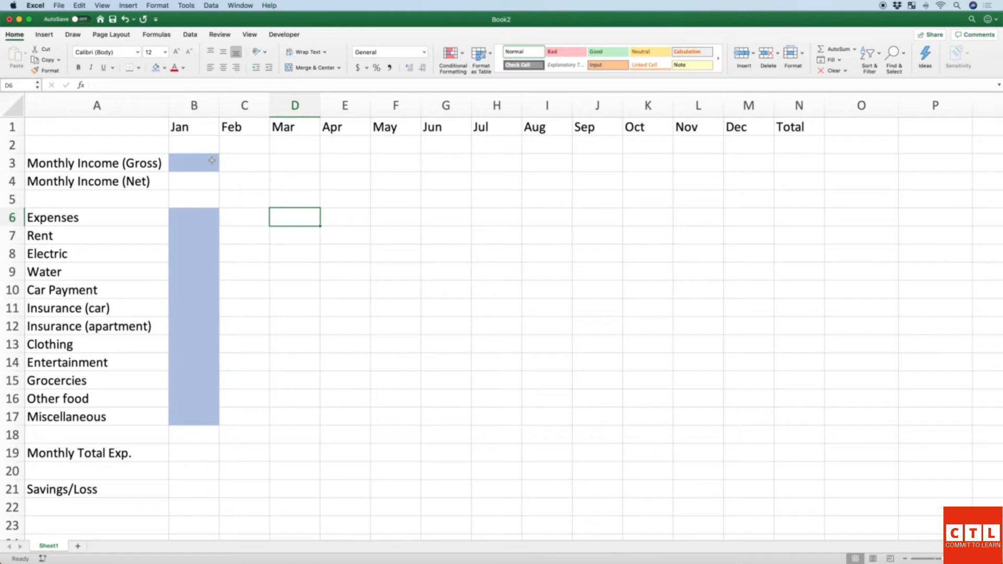
Step: Enter 3500 as the January gross monthly income in B3 and select the February cell C3
{"action": "left_click", "coordinate": [203, 164]}
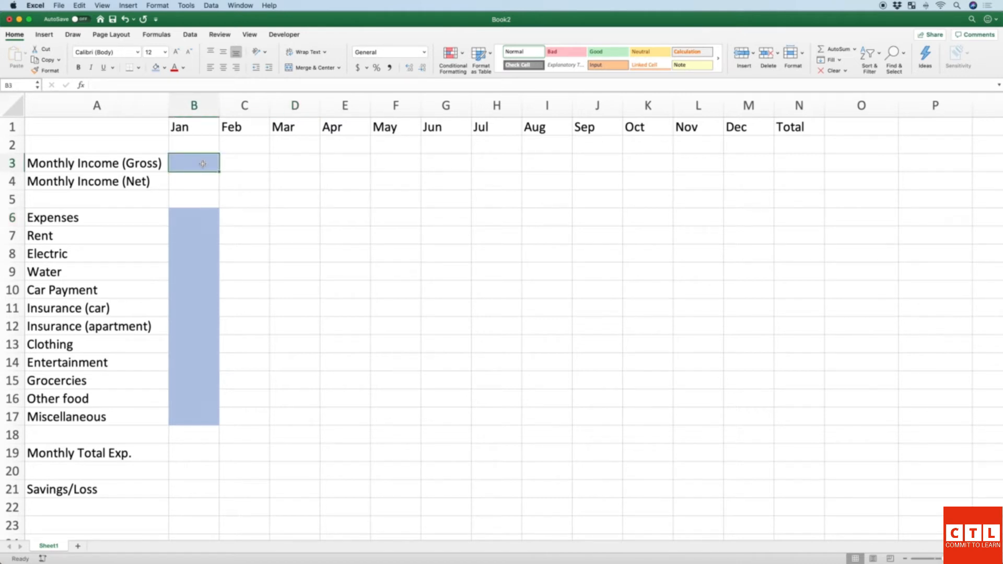
{"action": "type", "text": "3500"}
{"action": "key", "text": "Return"}
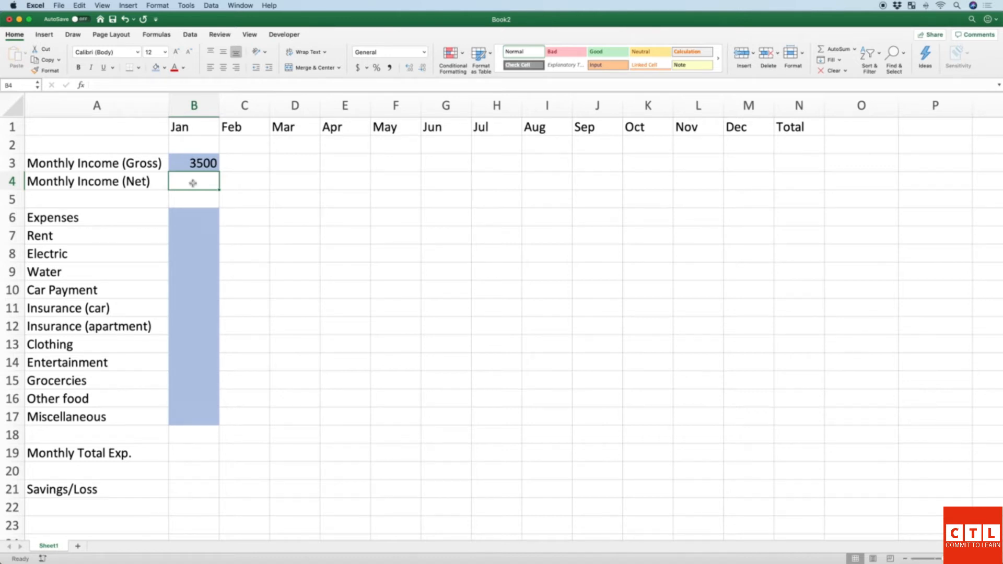
{"action": "left_click", "coordinate": [237, 166]}
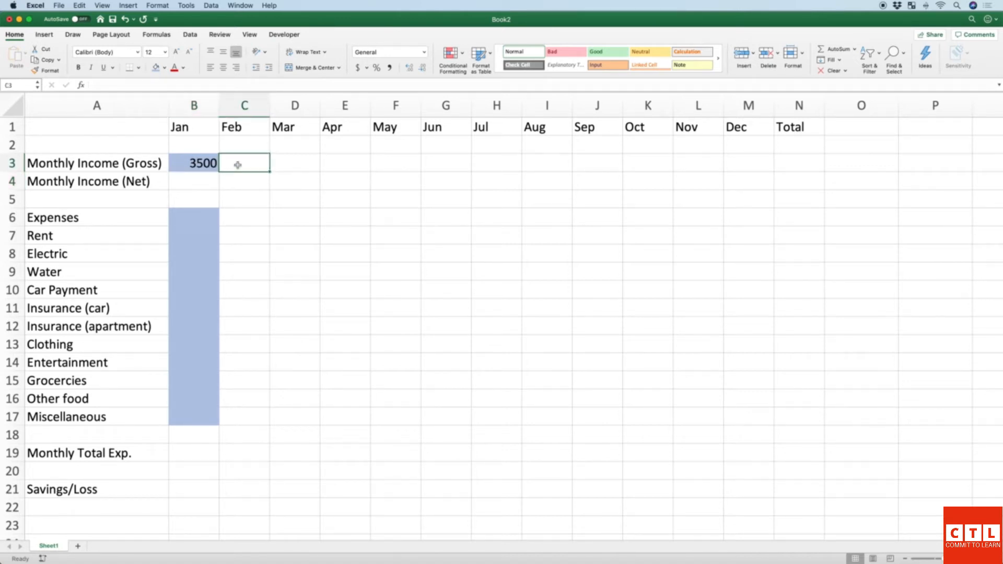
Step: Link the February gross income in C3 to January's value with the formula =B3
{"action": "type", "text": "="}
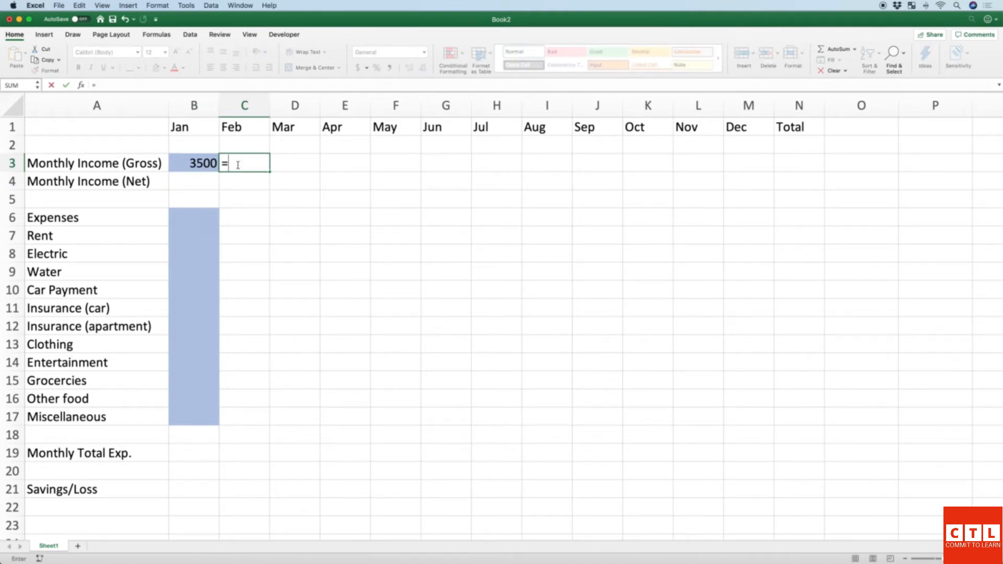
{"action": "key", "text": "Left"}
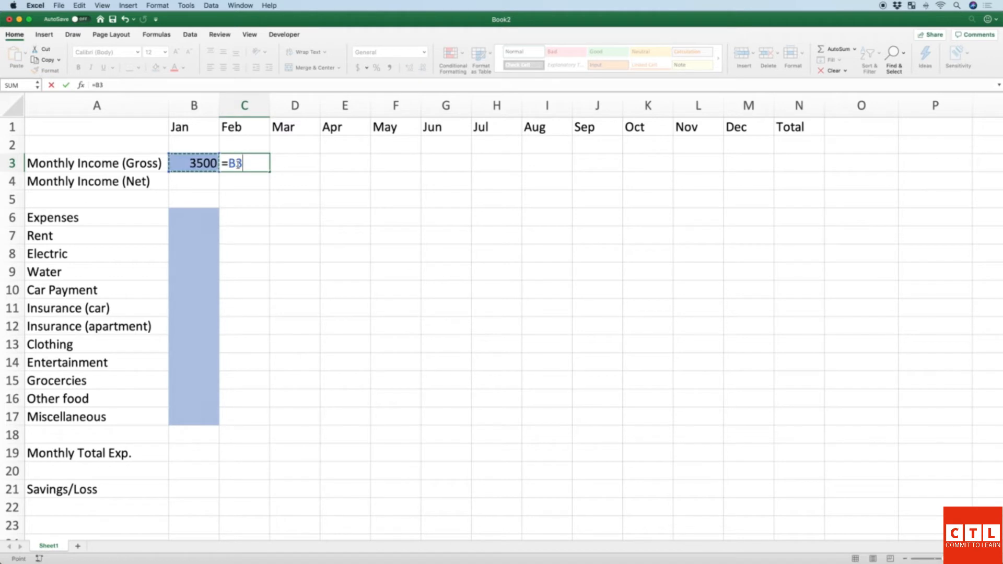
{"action": "key", "text": "Return"}
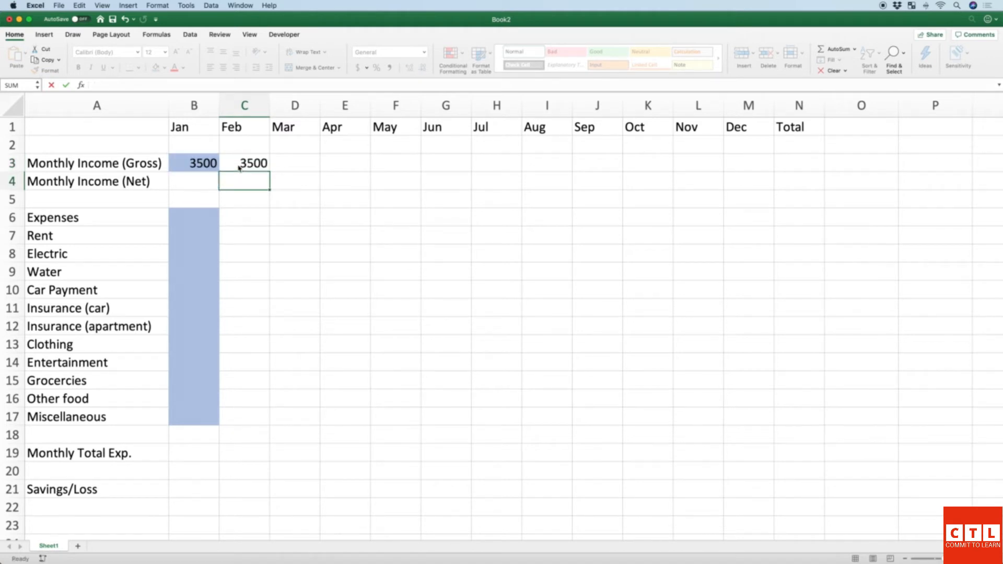
{"action": "left_click", "coordinate": [239, 168]}
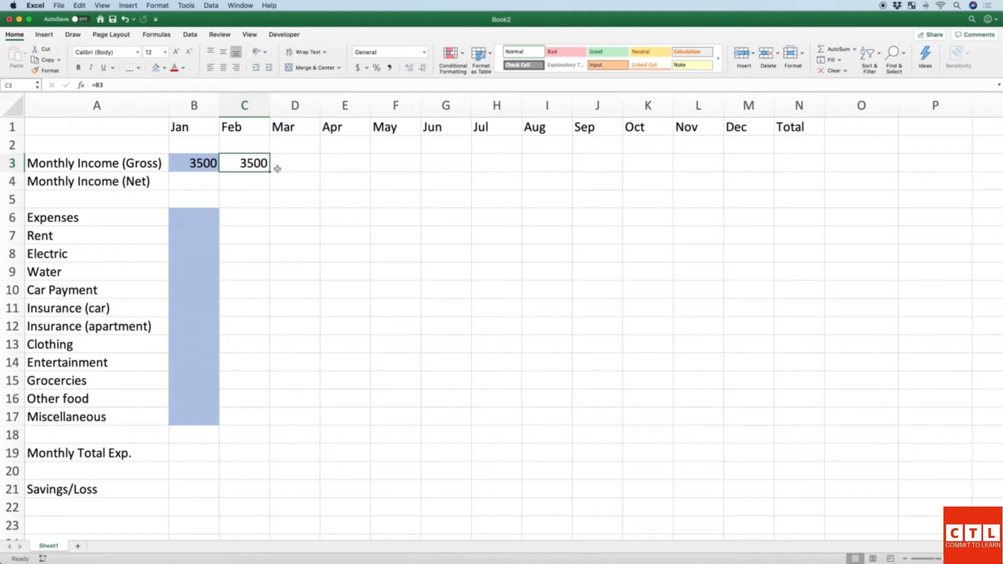
Step: Add the label Hours worked in A2, directly above Monthly Income (Gross)
{"action": "key", "text": "Up"}
{"action": "key", "text": "Left"}
{"action": "key", "text": "Left"}
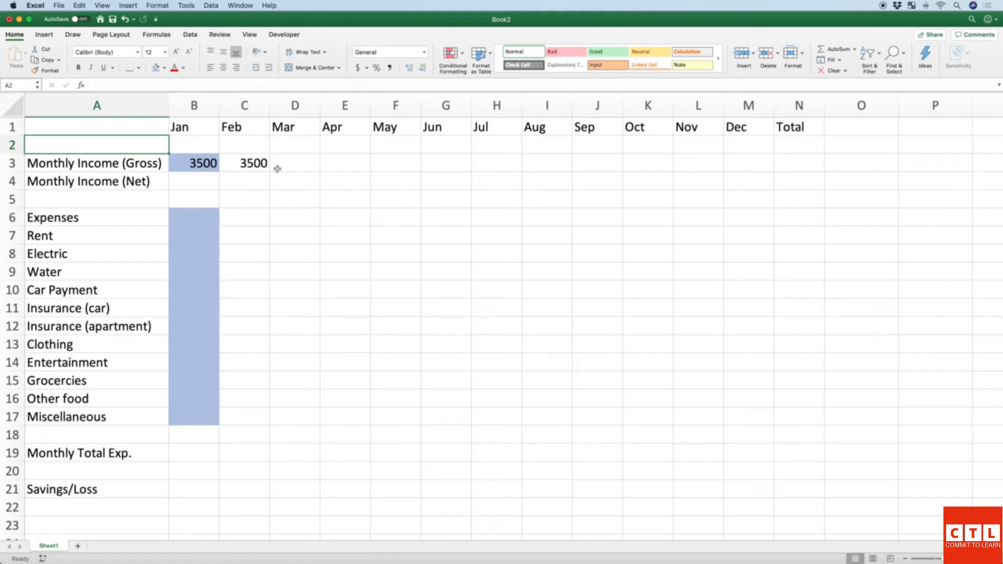
{"action": "type", "text": "Hours "}
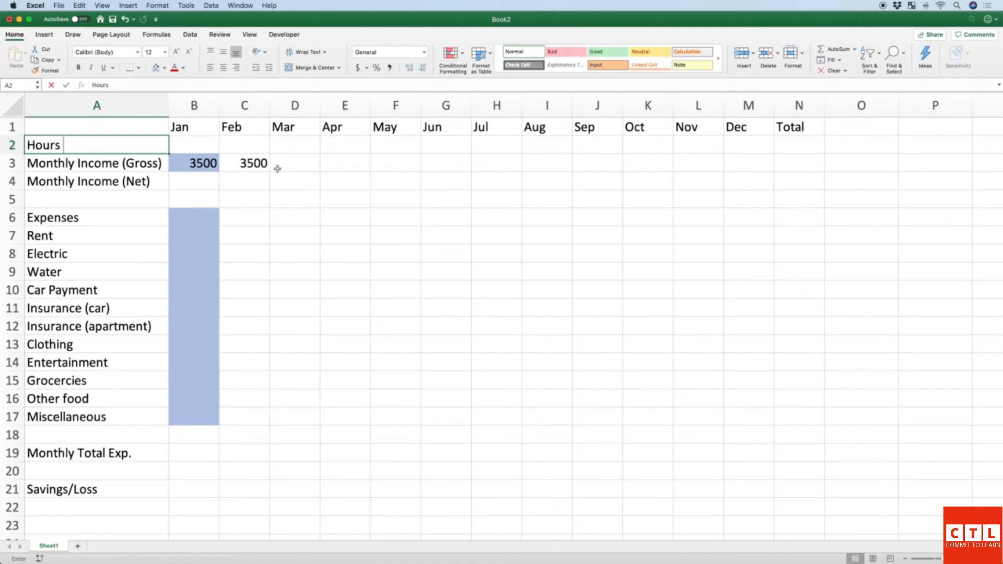
{"action": "type", "text": "worked"}
{"action": "key", "text": "Return"}
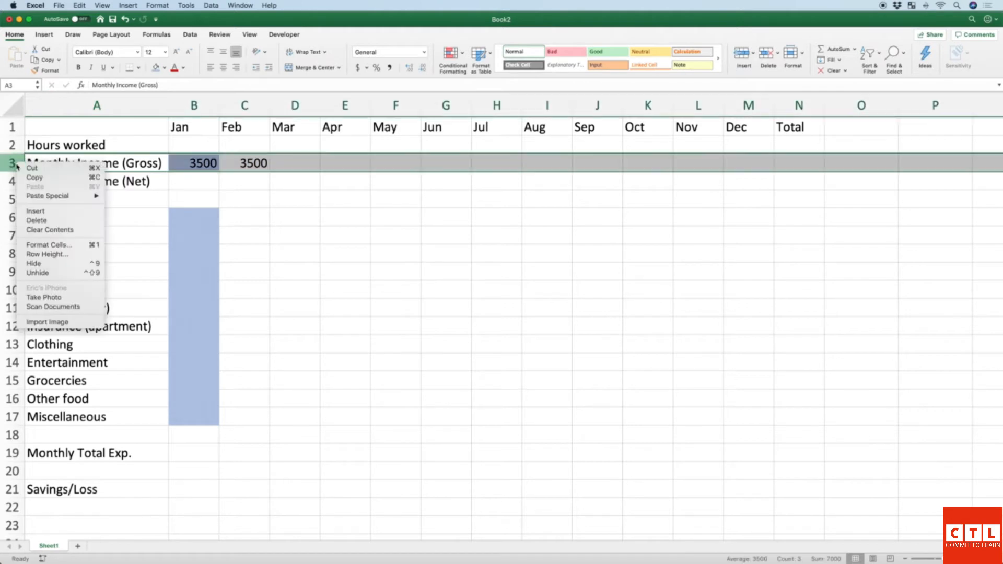
Step: Insert a row above Monthly Income (Gross) and label it Hourly rate in A3
{"action": "left_click", "coordinate": [42, 213]}
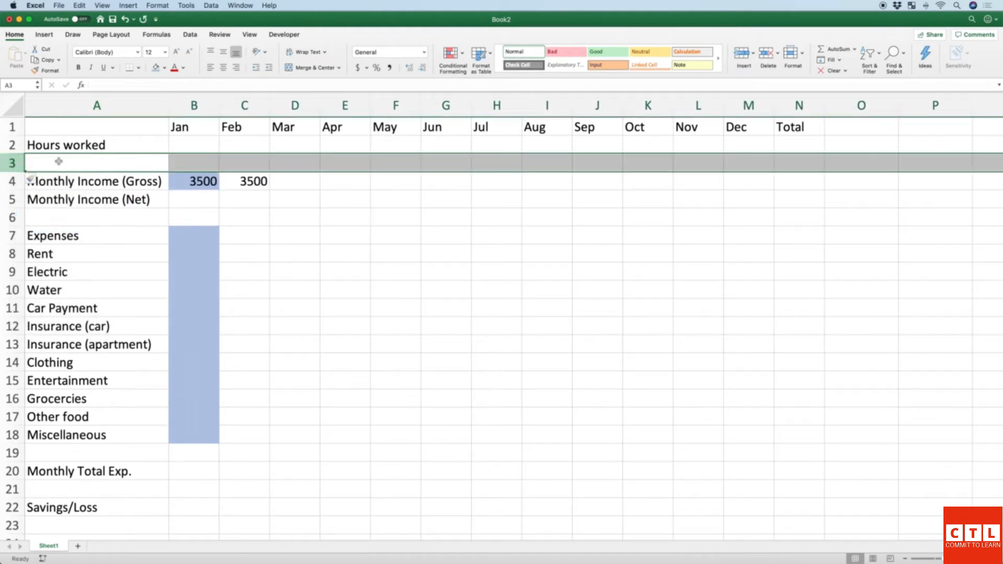
{"action": "left_click", "coordinate": [59, 162]}
{"action": "type", "text": "Hourly rat"}
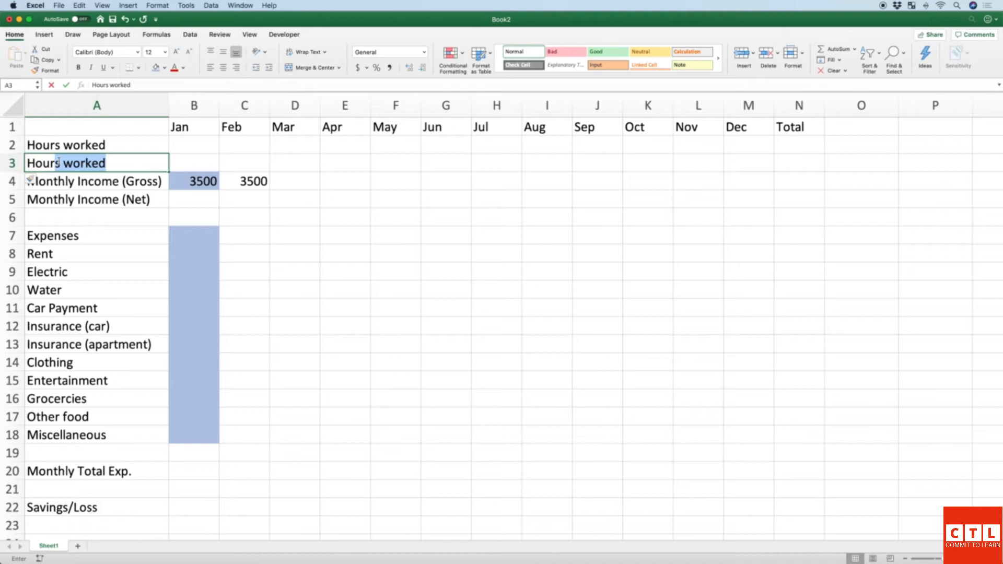
{"action": "type", "text": "e"}
{"action": "key", "text": "Return"}
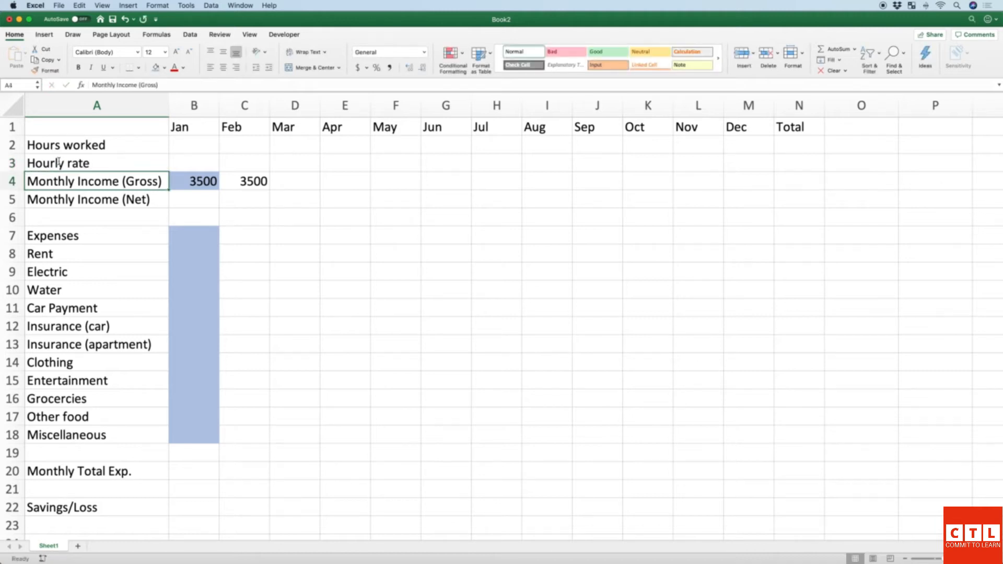
Step: Enter 50 hours worked in D2 and an hourly rate of 15 in D3 for March
{"action": "left_click", "coordinate": [288, 144]}
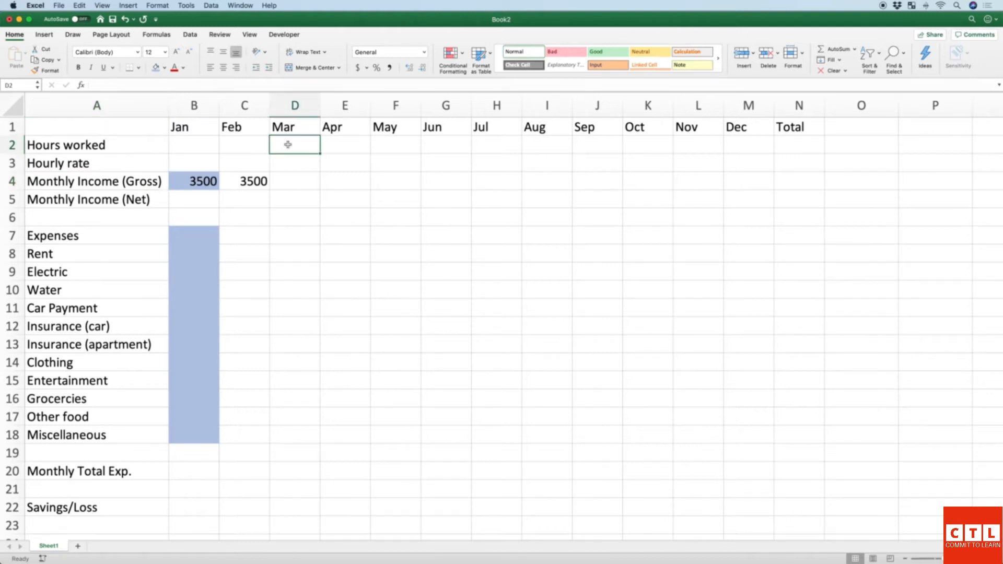
{"action": "type", "text": "50"}
{"action": "key", "text": "Tab"}
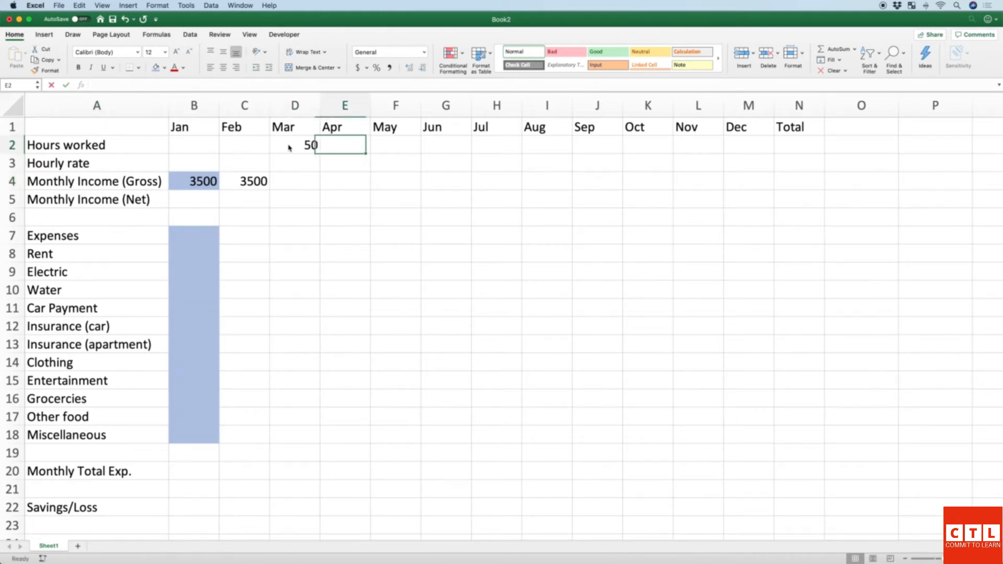
{"action": "key", "text": "Down"}
{"action": "key", "text": "Left"}
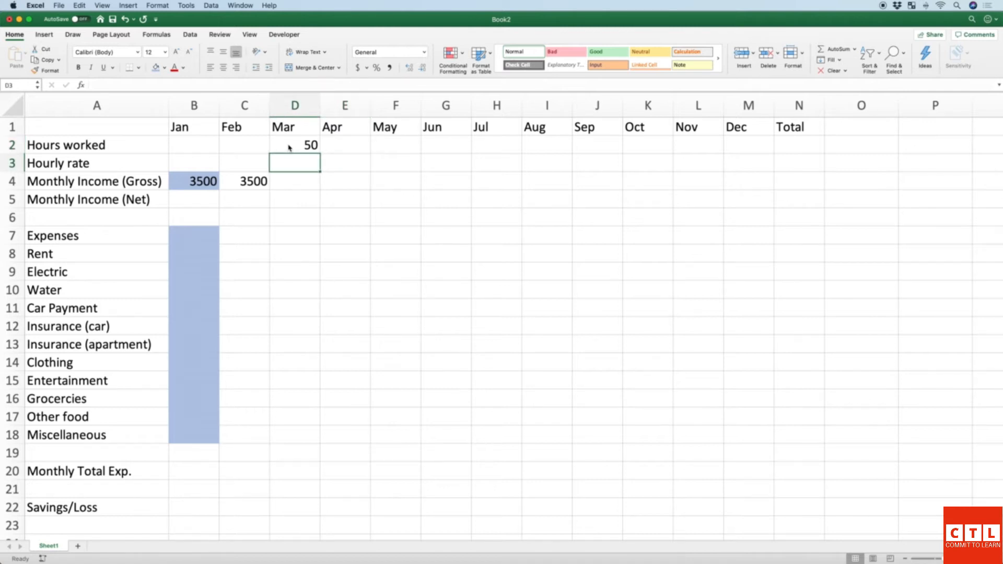
{"action": "type", "text": "15"}
{"action": "key", "text": "Return"}
Step: Calculate the March gross income in D4 by multiplying hourly rate by hours worked with =D3*D2
{"action": "type", "text": "="}
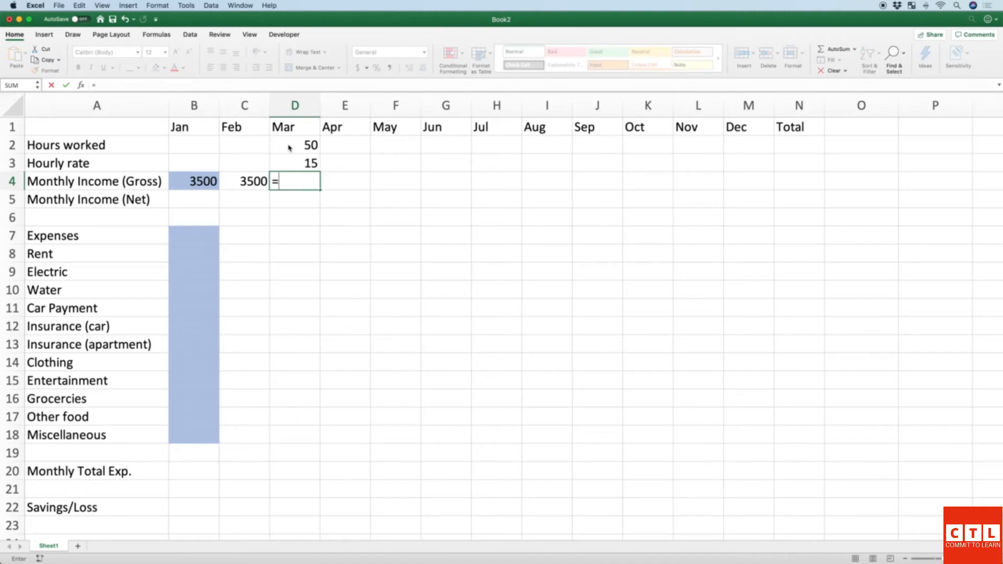
{"action": "key", "text": "Up"}
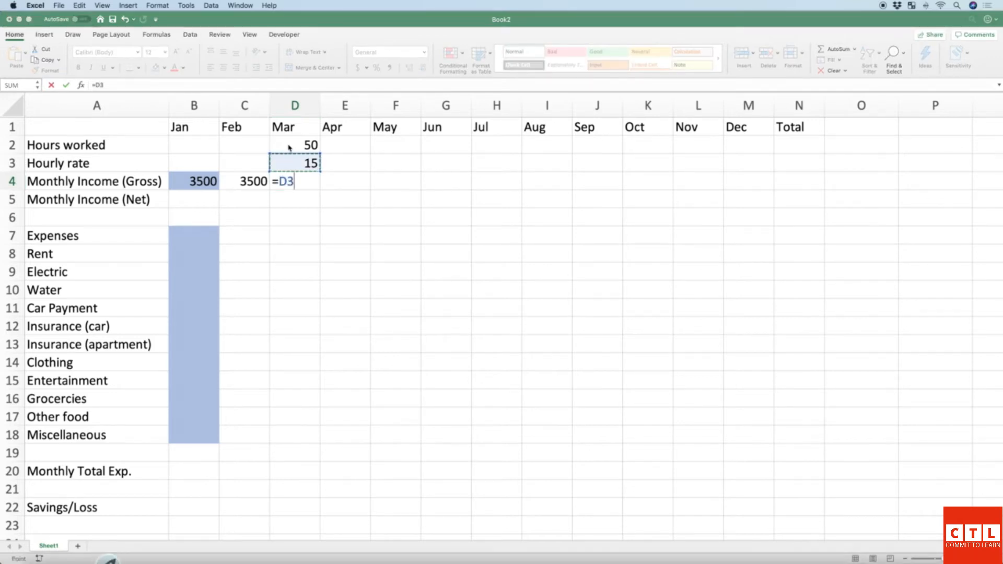
{"action": "left_click", "coordinate": [297, 146]}
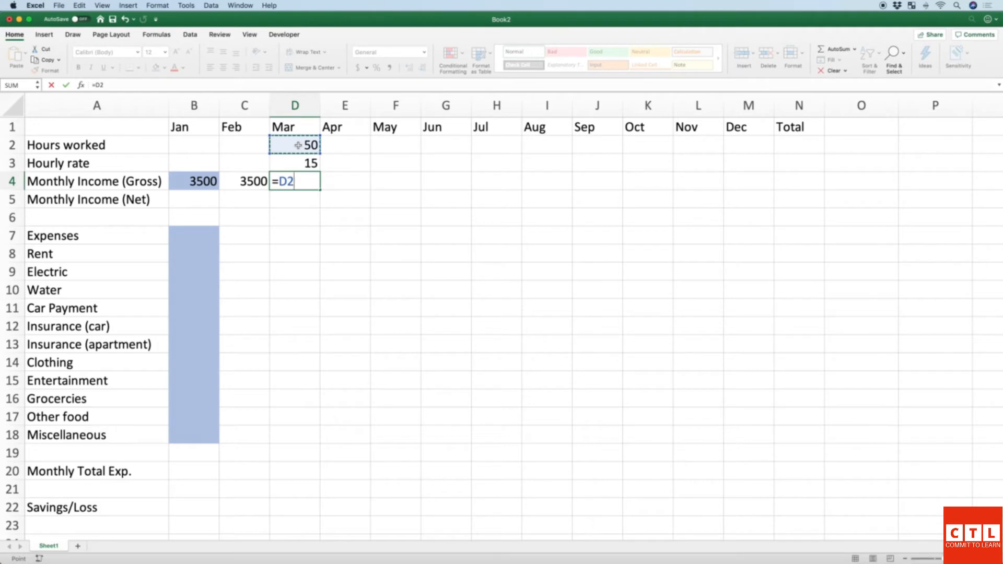
{"action": "key", "text": "Down"}
{"action": "type", "text": "*"}
{"action": "left_click", "coordinate": [297, 146]}
{"action": "key", "text": "Return"}
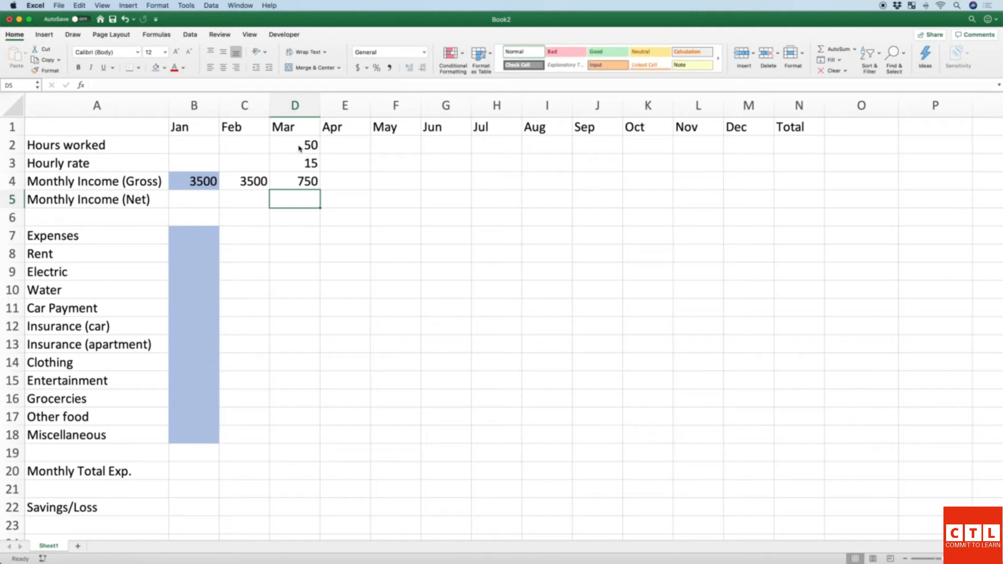
{"action": "left_click", "coordinate": [303, 183]}
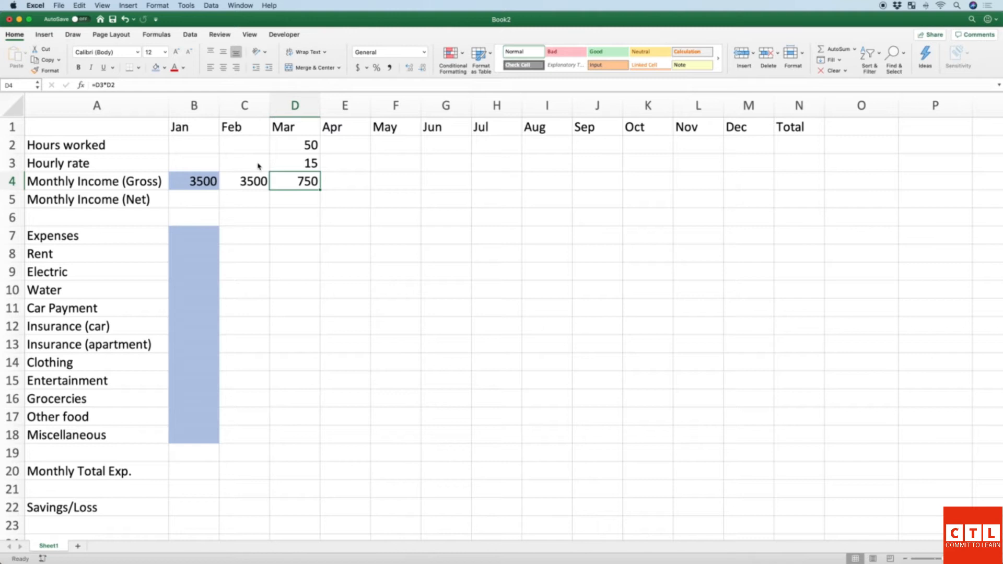
Step: Delete the Hours worked and Hourly rate rows and clear the March gross income formula
{"action": "left_click", "coordinate": [20, 166]}
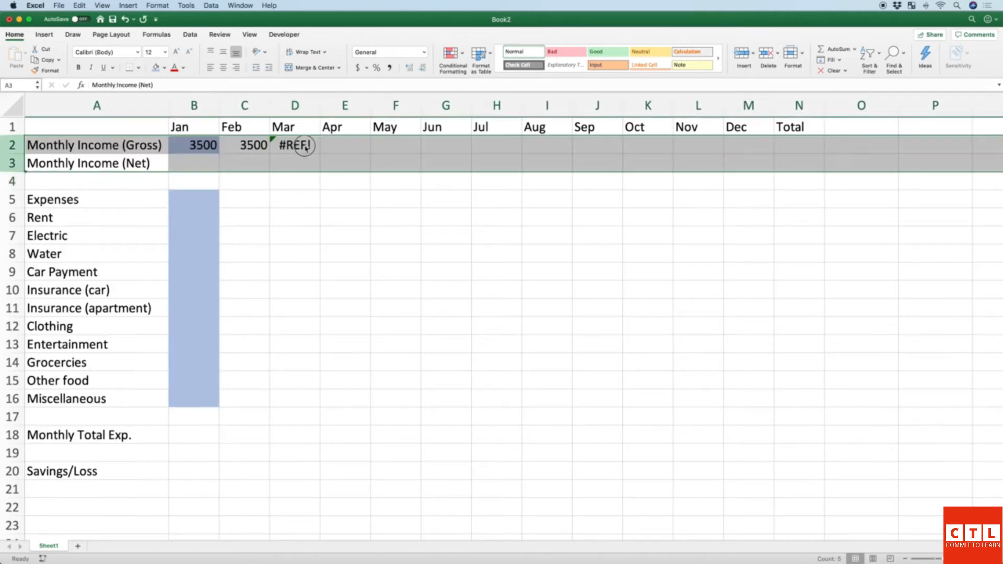
{"action": "left_click", "coordinate": [306, 148]}
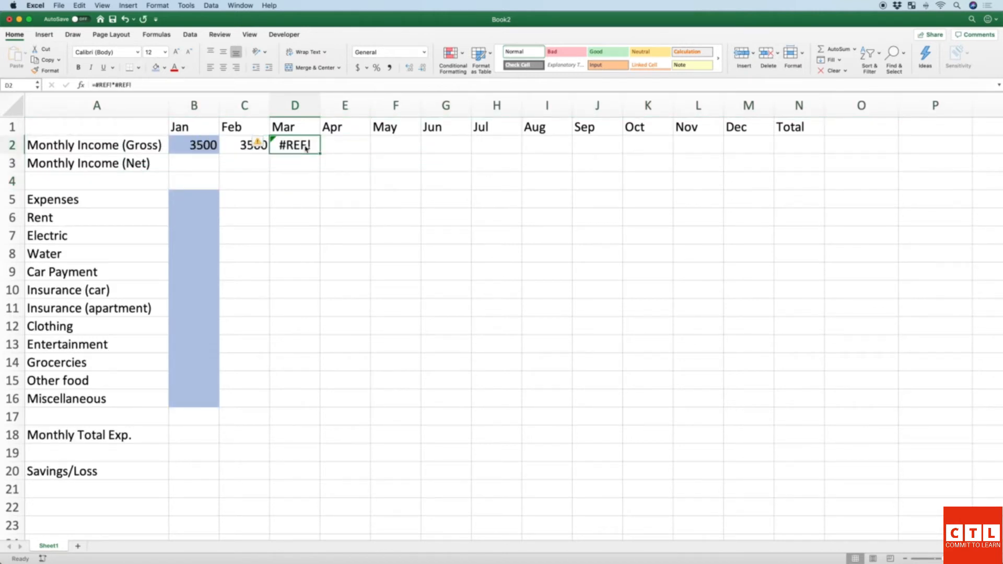
{"action": "key", "text": "Delete"}
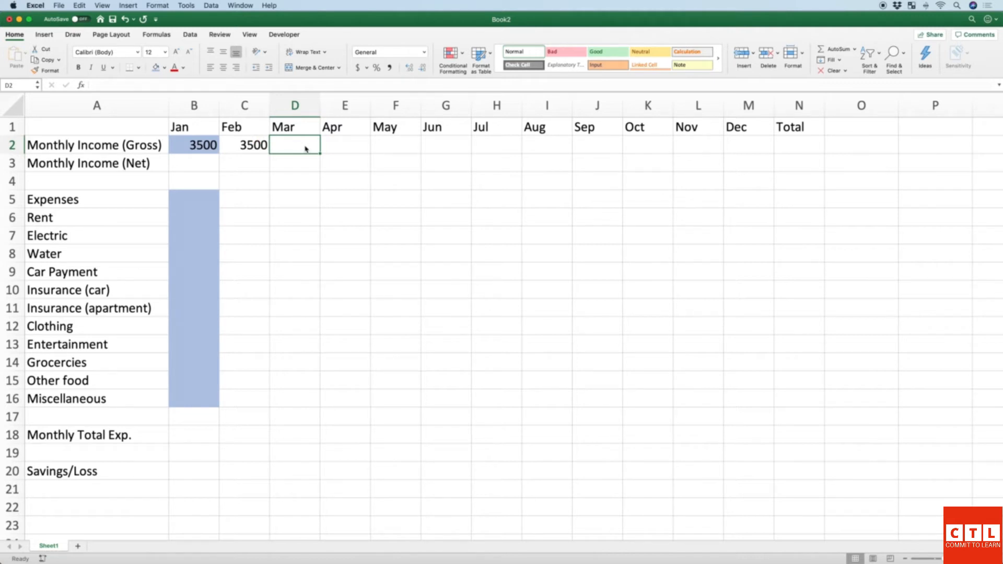
Step: Replace the February gross income formula in C2 with the absolute reference =$B$2
{"action": "left_click", "coordinate": [251, 155]}
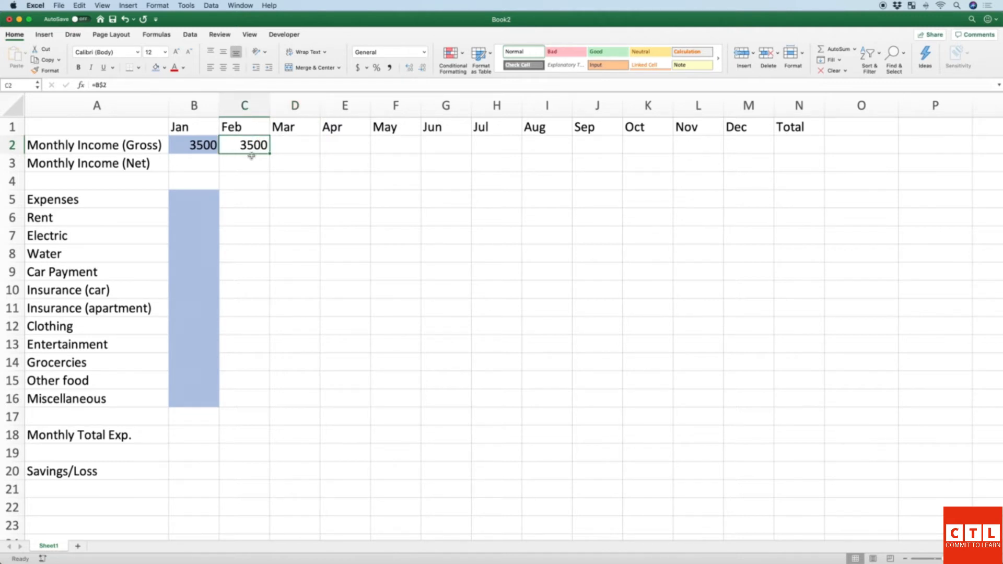
{"action": "type", "text": "="}
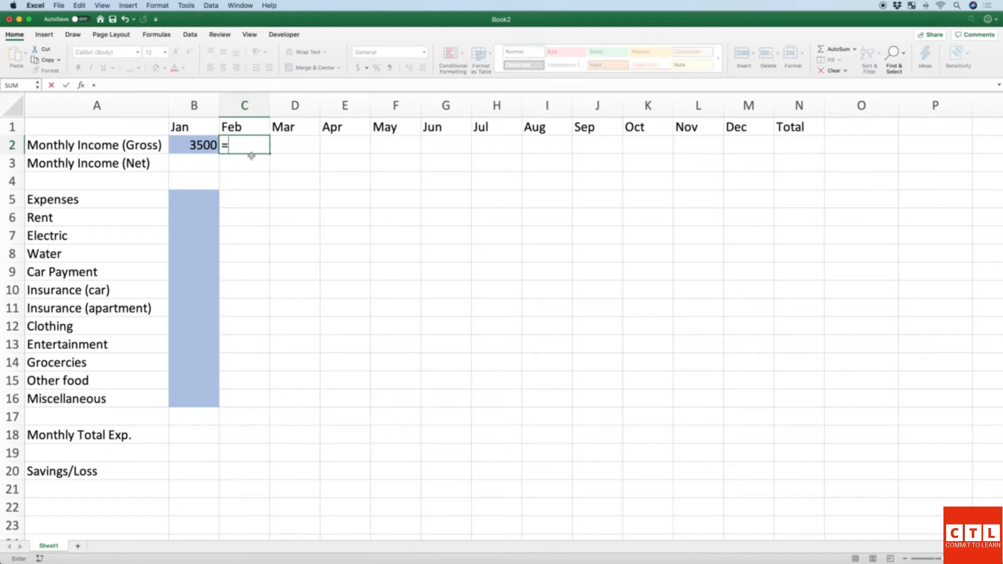
{"action": "key", "text": "Left"}
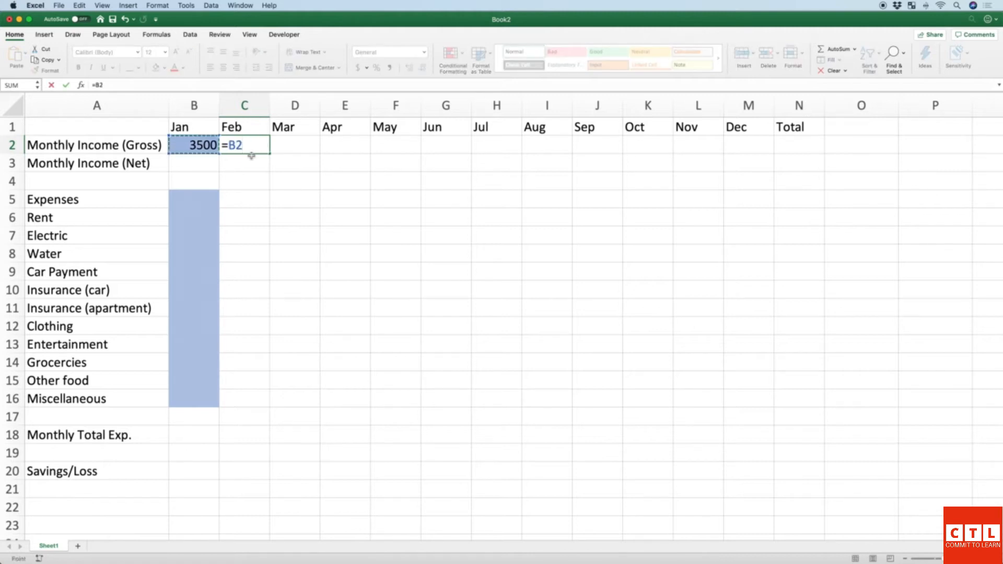
{"action": "left_click", "coordinate": [116, 87]}
{"action": "type", "text": "$B$"}
{"action": "key", "text": "Return"}
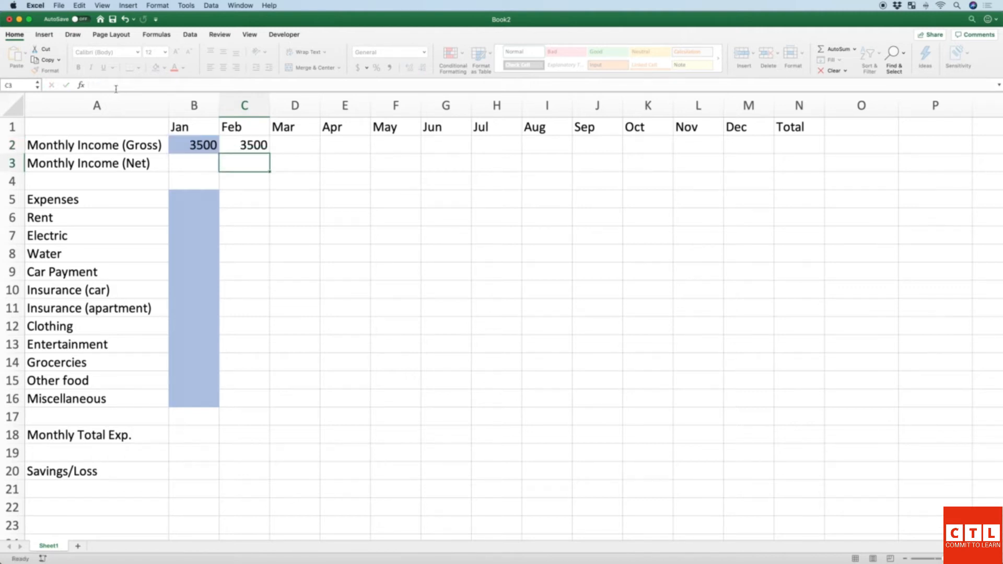
Step: Fill the February gross income formula across from C2 through December in M2
{"action": "key", "text": "Up"}
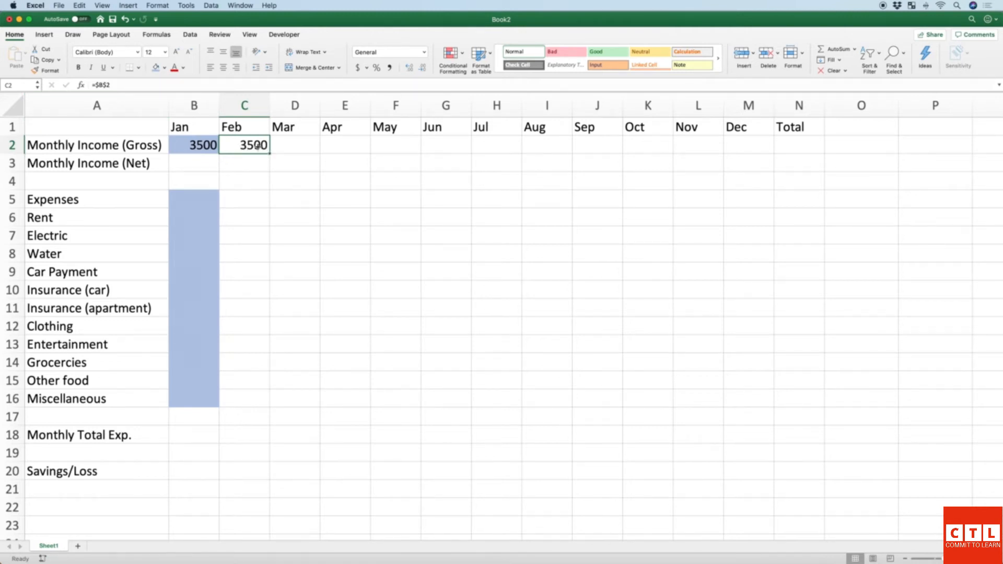
{"action": "key", "text": "shift+Right"}
{"action": "key", "text": "shift+Right"}
{"action": "key", "text": "shift+Right"}
{"action": "key", "text": "shift+Right"}
{"action": "key", "text": "shift+Right"}
{"action": "key", "text": "shift+Right"}
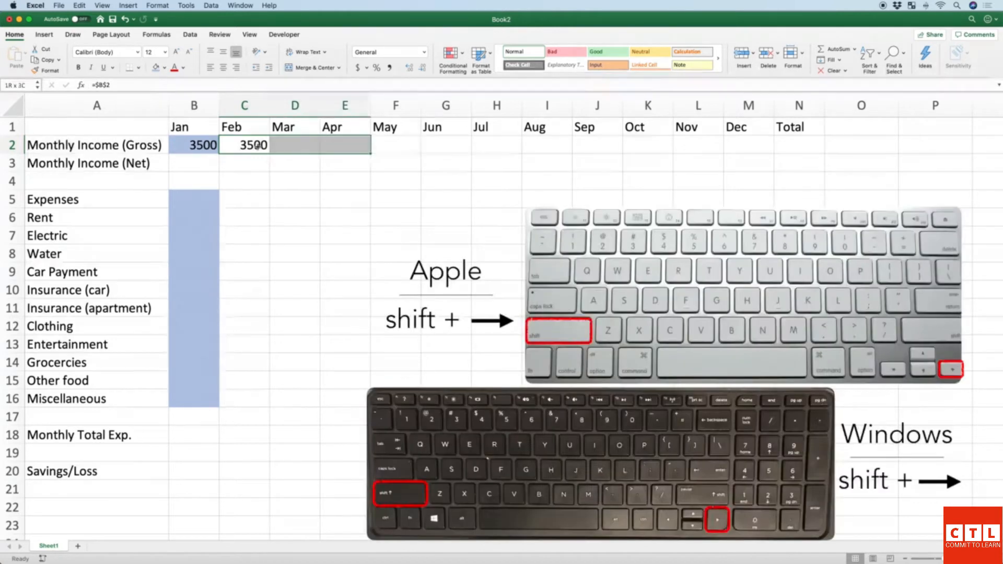
{"action": "key", "text": "shift+Right"}
{"action": "key", "text": "shift+Right"}
{"action": "key", "text": "shift+Right"}
{"action": "key", "text": "shift+Right"}
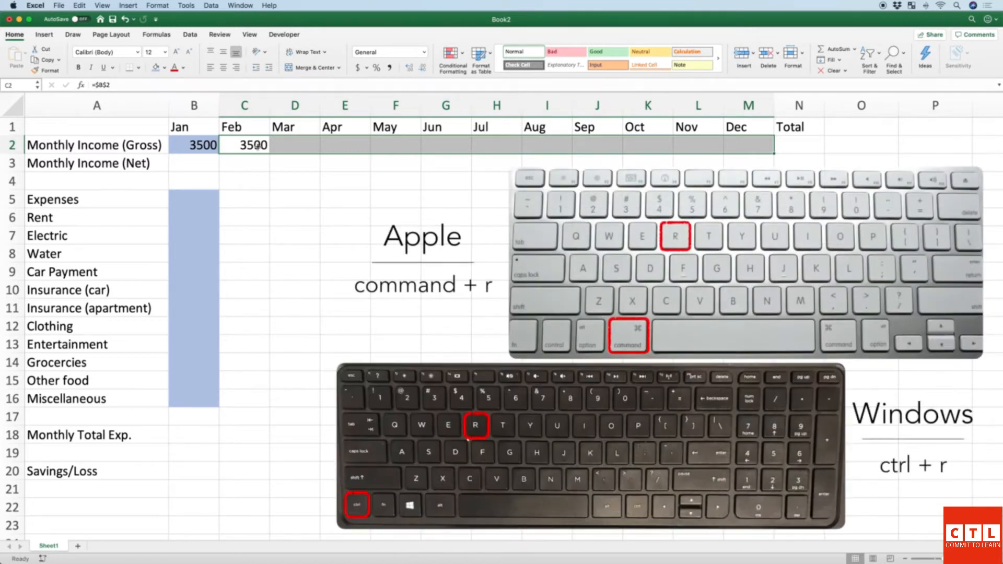
{"action": "key", "text": "super+r"}
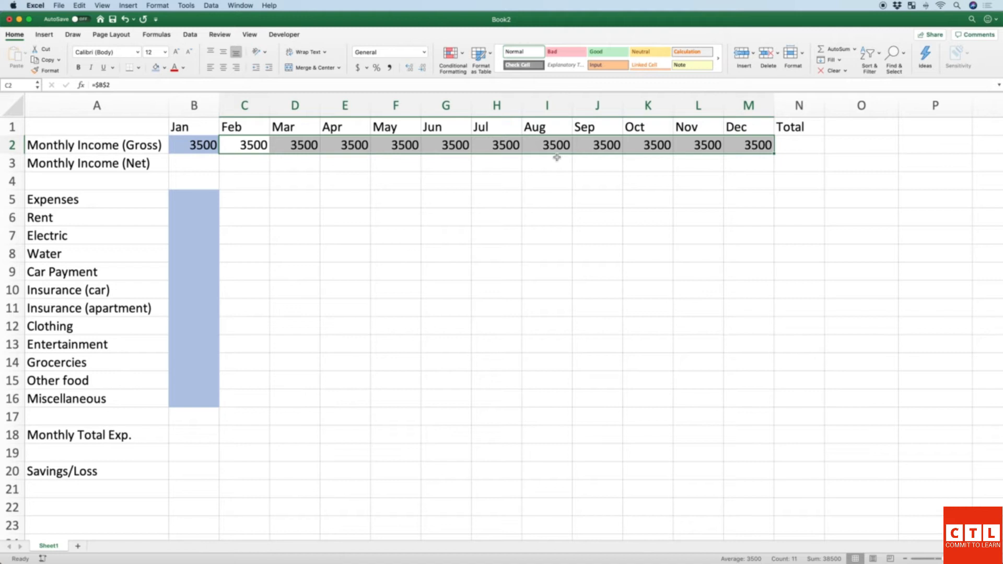
Step: Change the January gross monthly income in B2 to 4000
{"action": "left_click", "coordinate": [199, 147]}
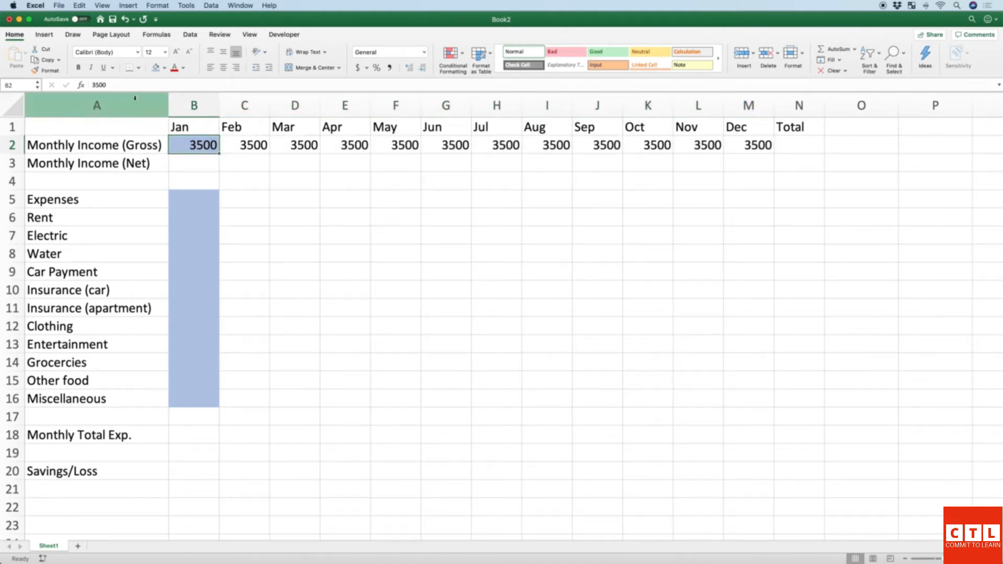
{"action": "left_click", "coordinate": [114, 85]}
{"action": "key", "text": "BackSpace"}
{"action": "key", "text": "BackSpace"}
{"action": "key", "text": "BackSpace"}
{"action": "key", "text": "BackSpace"}
{"action": "type", "text": "4000"}
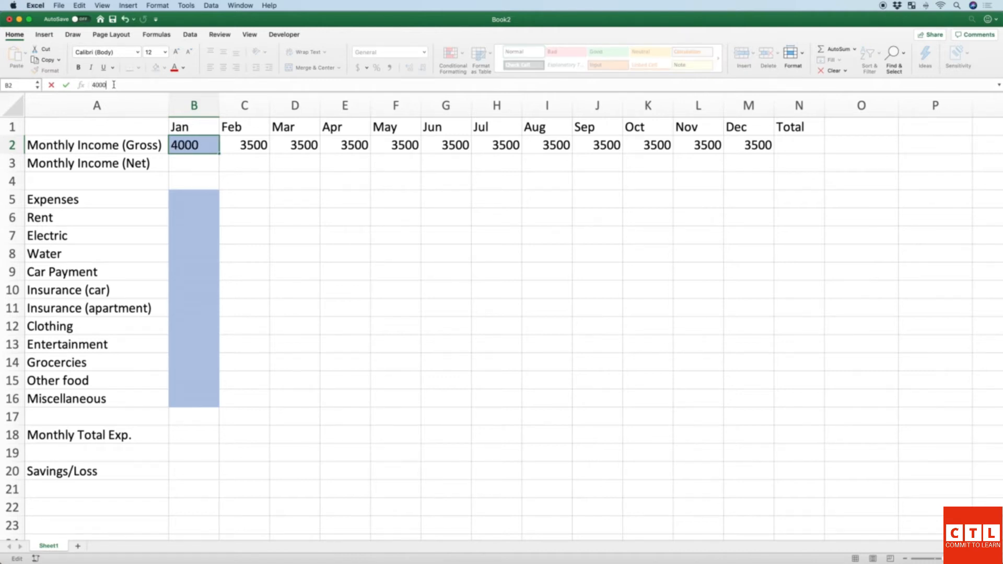
{"action": "key", "text": "Return"}
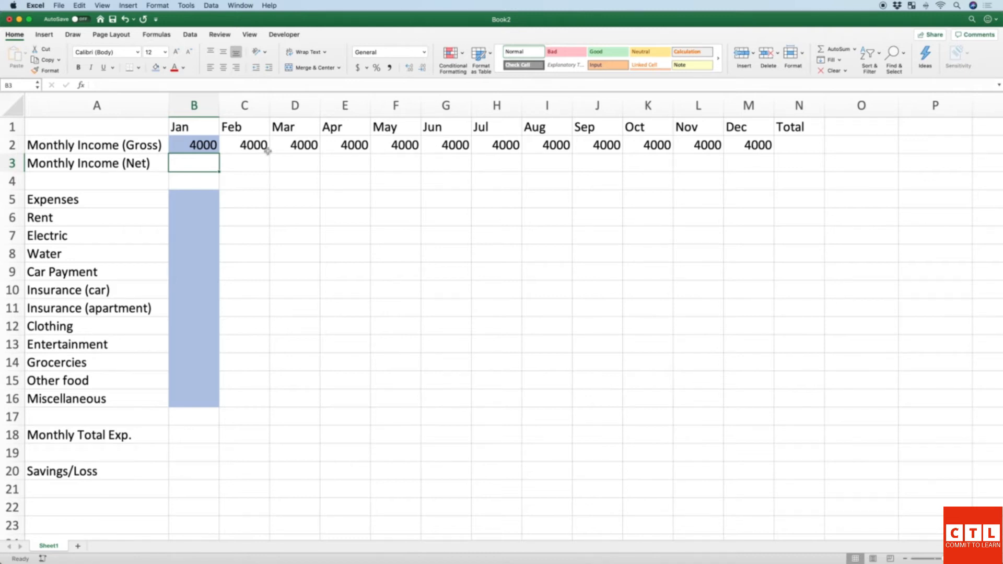
{"action": "left_click", "coordinate": [204, 146]}
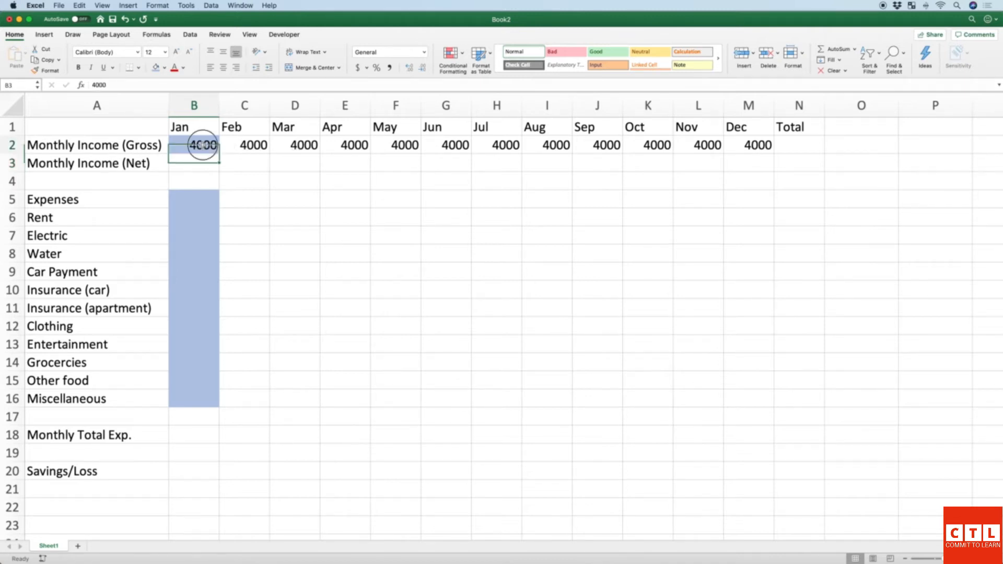
Step: Total the gross monthly income for January through December in N2 with the formula =SUM(B2:M2)
{"action": "left_click", "coordinate": [794, 144]}
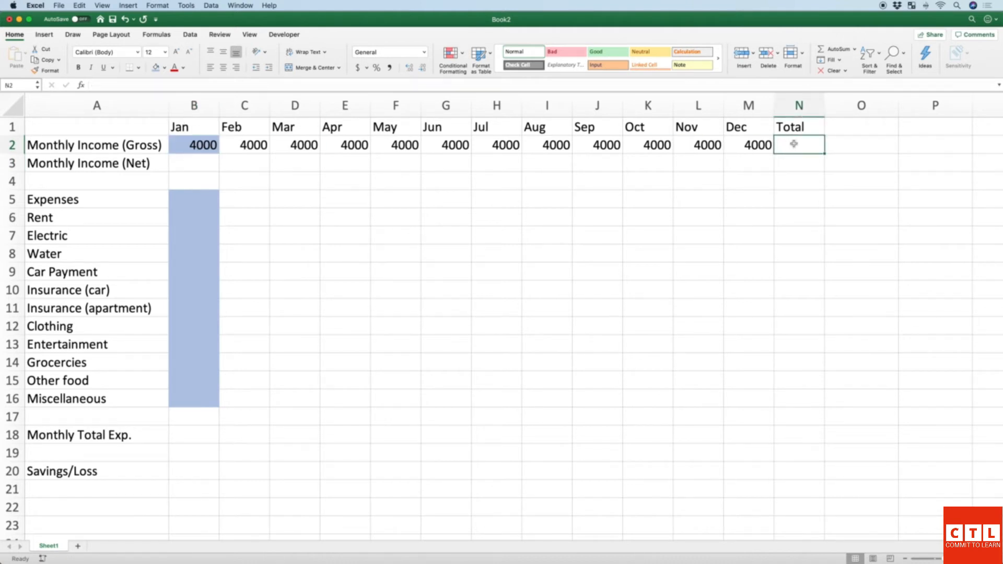
{"action": "type", "text": "="}
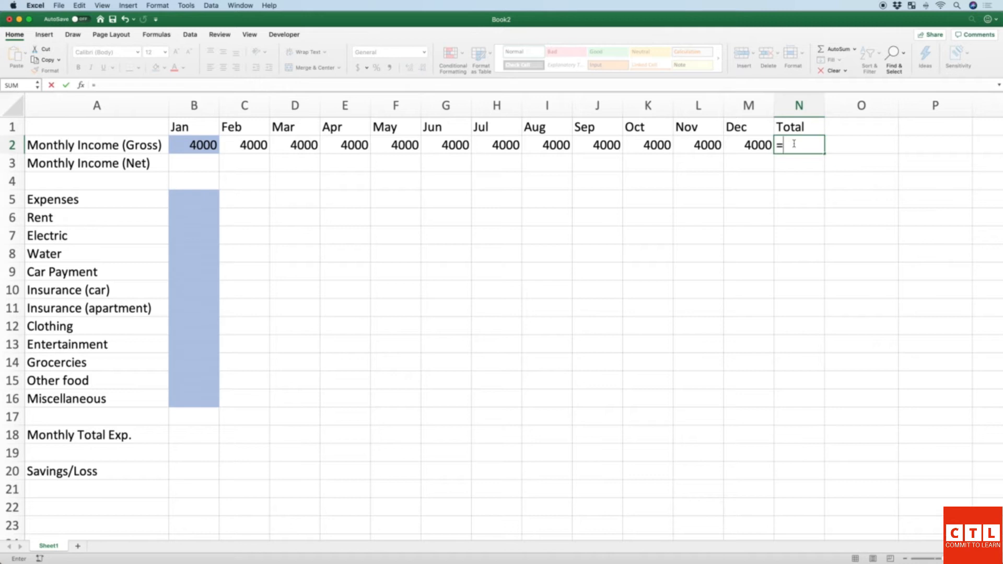
{"action": "type", "text": "sum("}
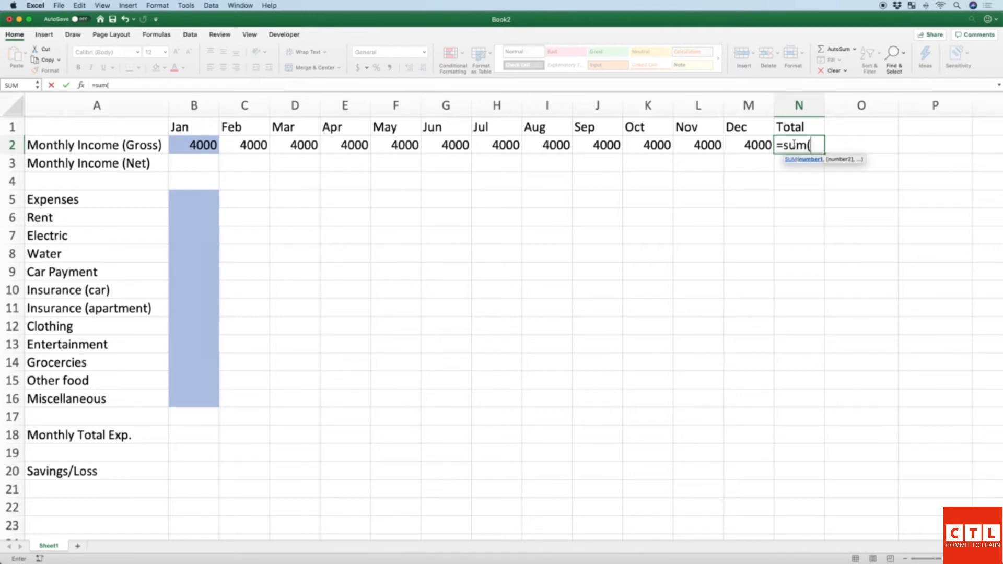
{"action": "key", "text": "Left"}
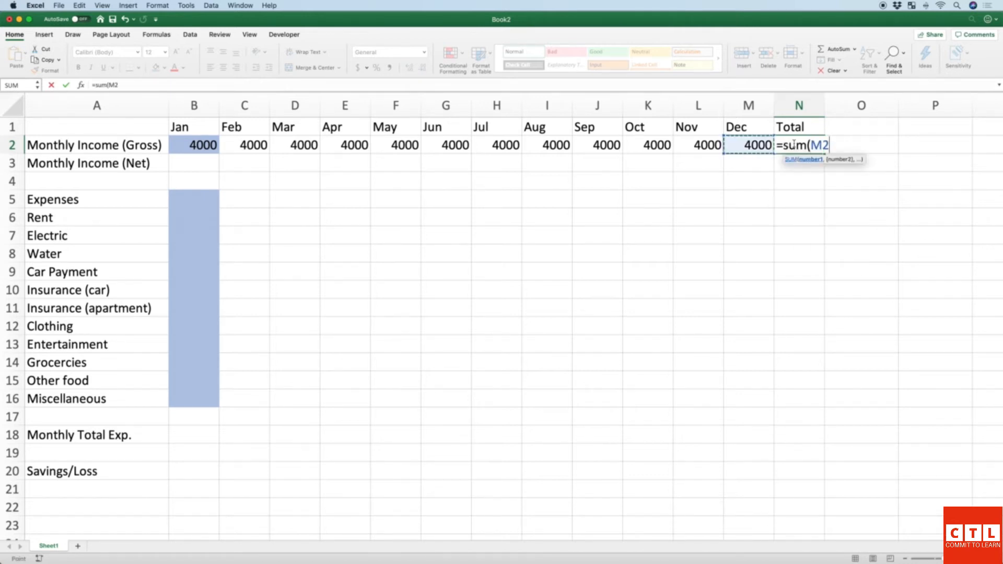
{"action": "key", "text": "shift+Left"}
{"action": "key", "text": "shift+Left"}
{"action": "key", "text": "shift+Left"}
{"action": "key", "text": "shift+Left"}
{"action": "key", "text": "shift+Left"}
{"action": "key", "text": "shift+Left"}
{"action": "key", "text": "shift+Left"}
{"action": "key", "text": "shift+Left"}
{"action": "key", "text": "shift+Left"}
{"action": "key", "text": "shift+Left"}
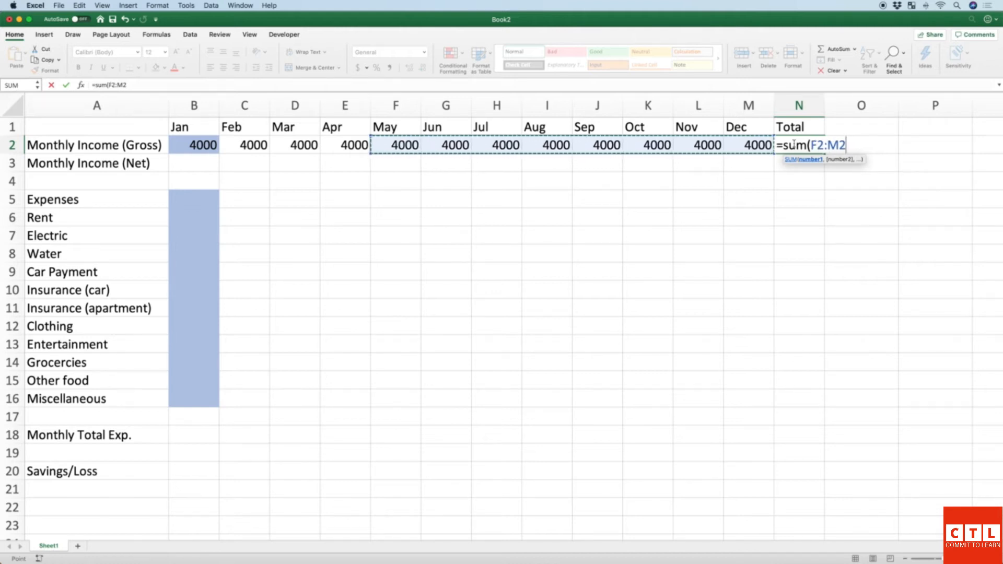
{"action": "key", "text": "shift+Left"}
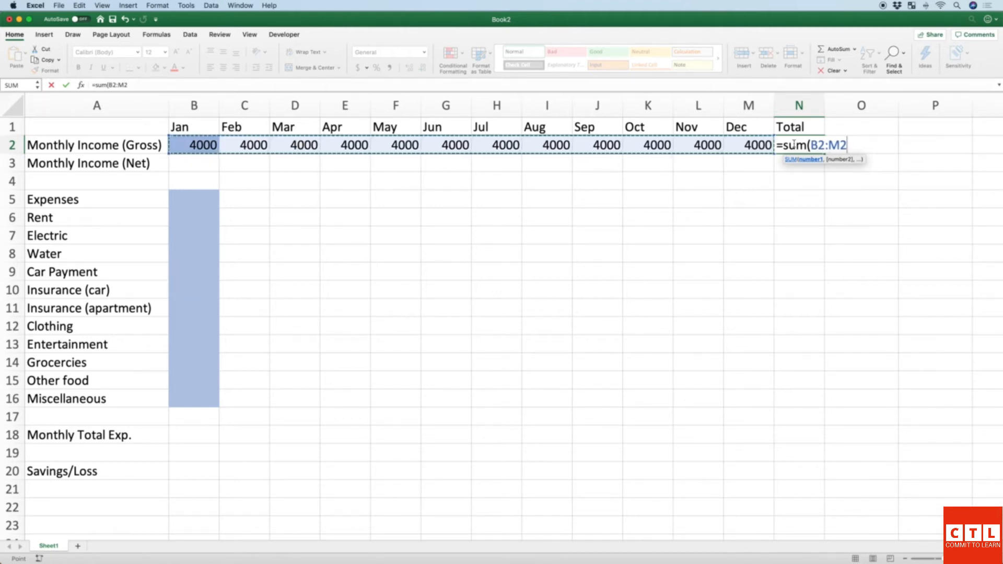
{"action": "type", "text": ")"}
{"action": "key", "text": "Return"}
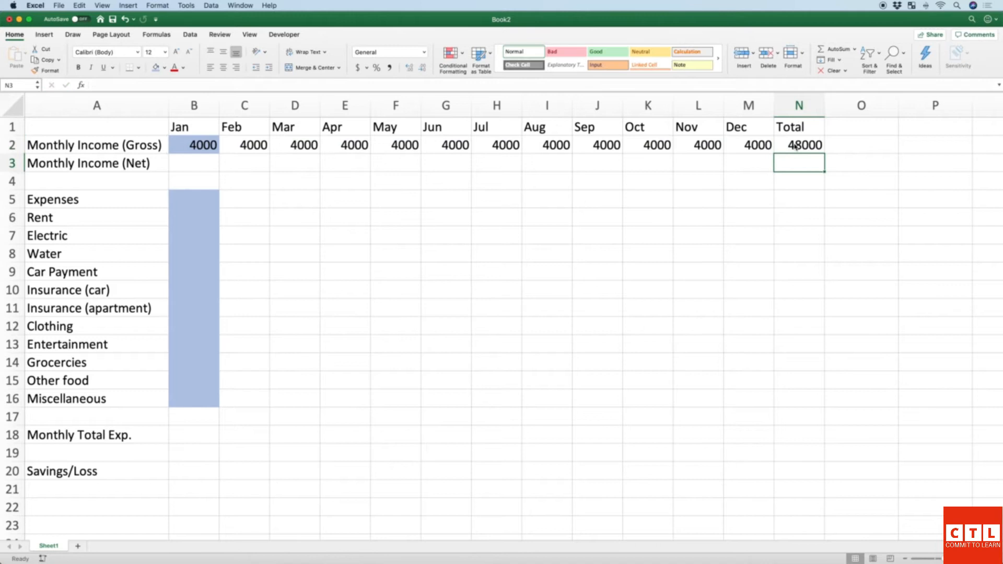
{"action": "left_click", "coordinate": [795, 148]}
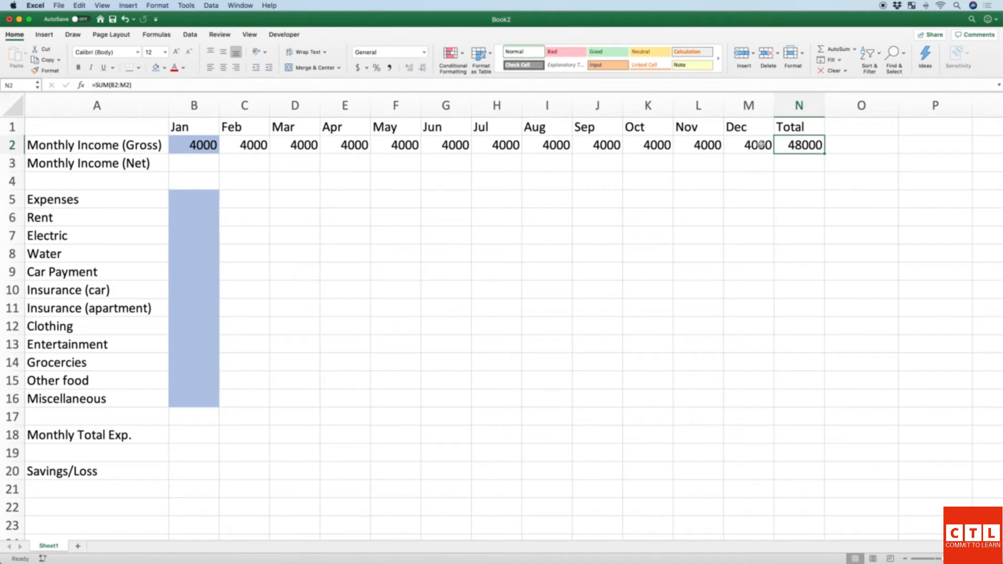
Step: Change the January gross monthly income in B2 to 3500
{"action": "left_click", "coordinate": [194, 145]}
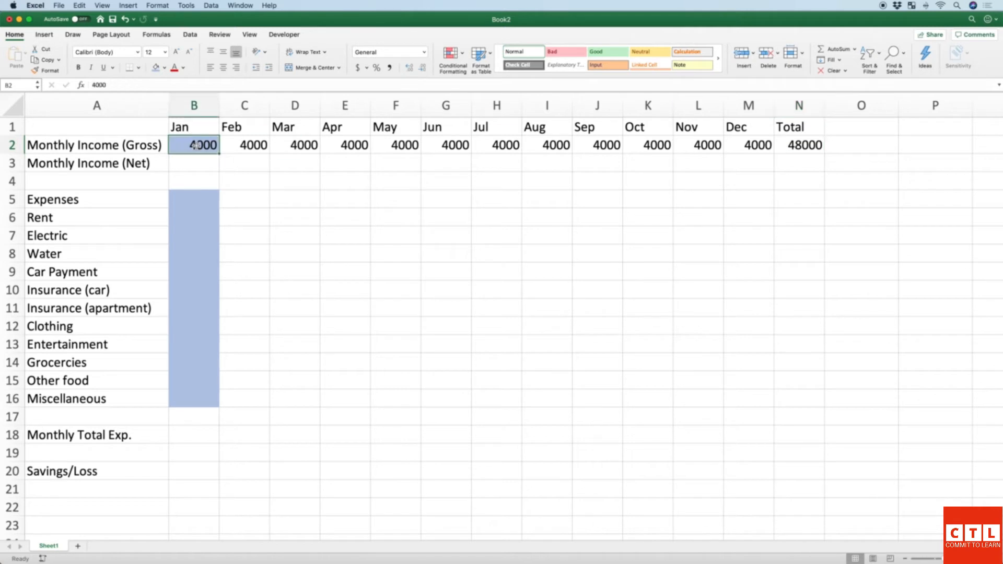
{"action": "type", "text": "3500"}
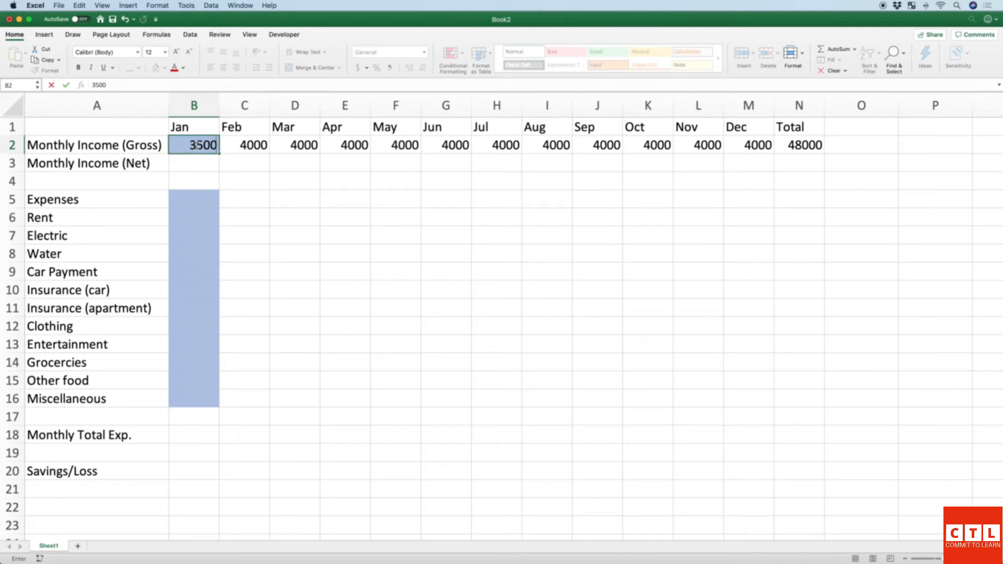
{"action": "key", "text": "Tab"}
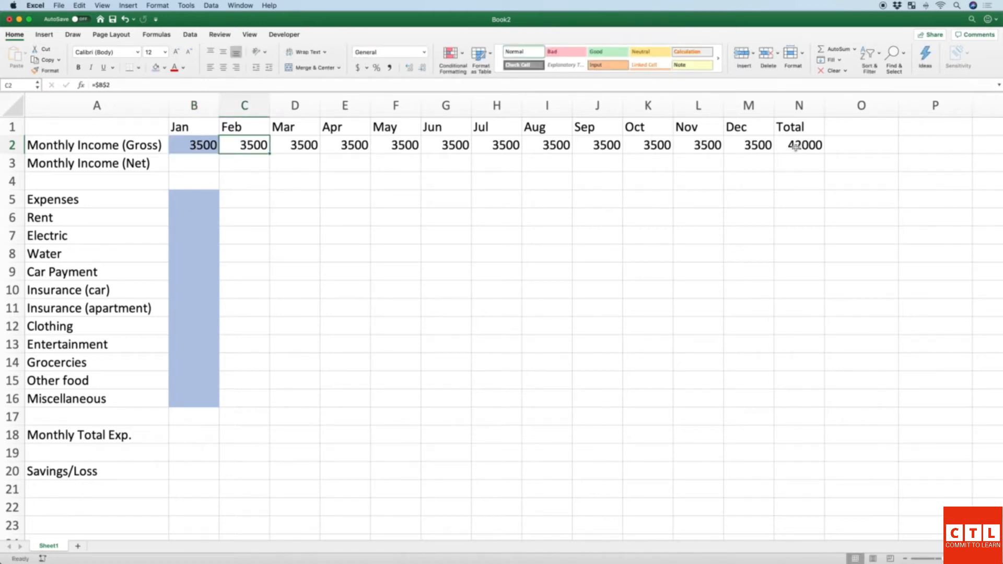
Step: Right-align the Total heading and the gross income total in N1:N2
{"action": "left_click_drag", "start_coordinate": [195, 127], "coordinate": [509, 138]}
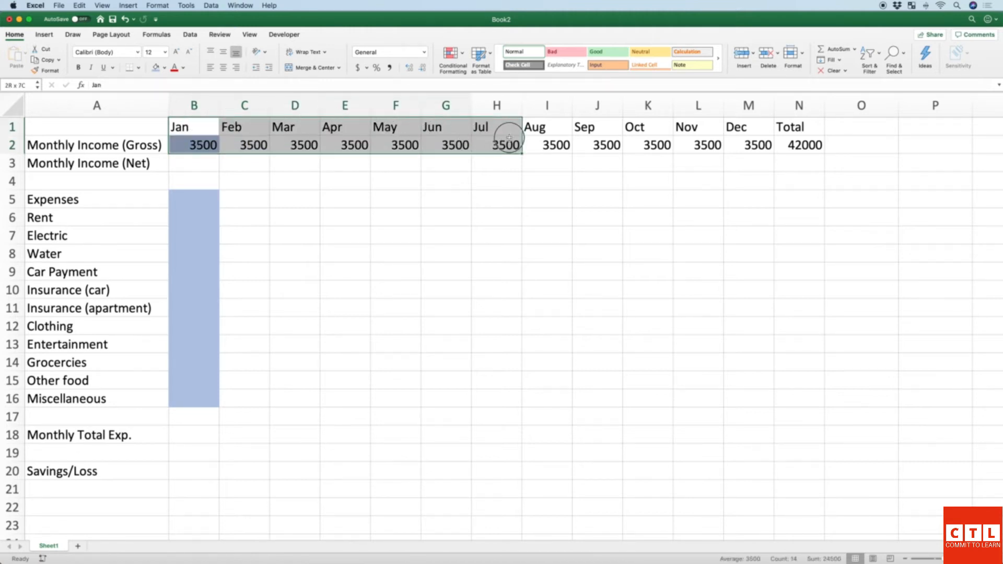
{"action": "left_click", "coordinate": [340, 147]}
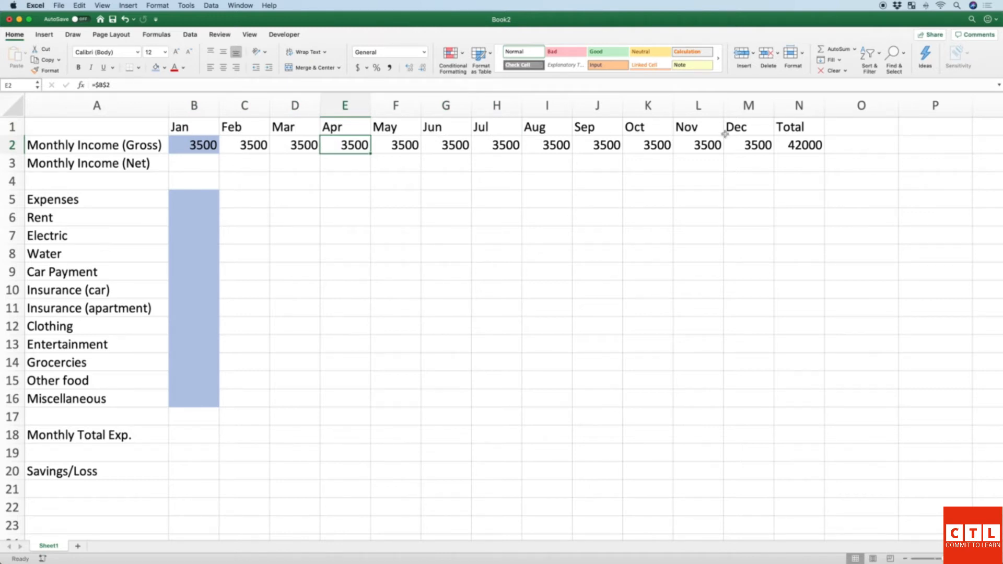
{"action": "left_click", "coordinate": [800, 134]}
{"action": "left_click_drag", "start_coordinate": [800, 134], "coordinate": [799, 144]}
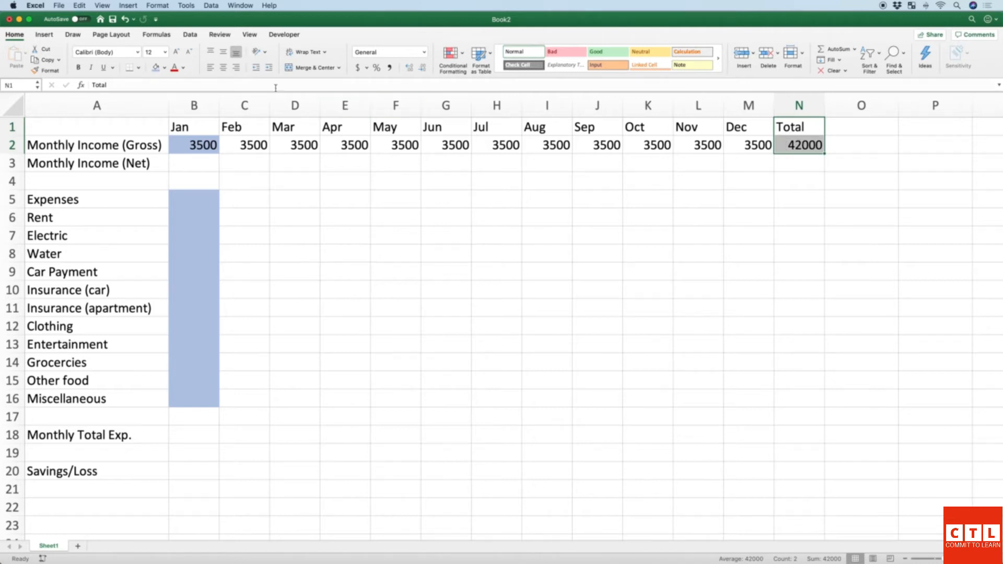
{"action": "left_click", "coordinate": [236, 68]}
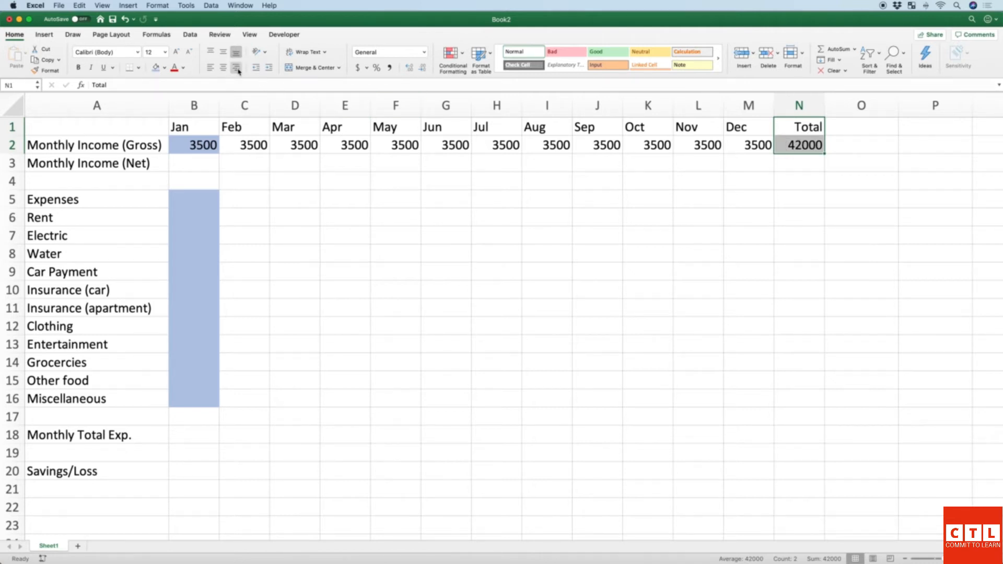
Step: Center the month headings Jan through Dec in B1:M1
{"action": "left_click", "coordinate": [235, 128]}
{"action": "left_click_drag", "start_coordinate": [189, 128], "coordinate": [746, 134]}
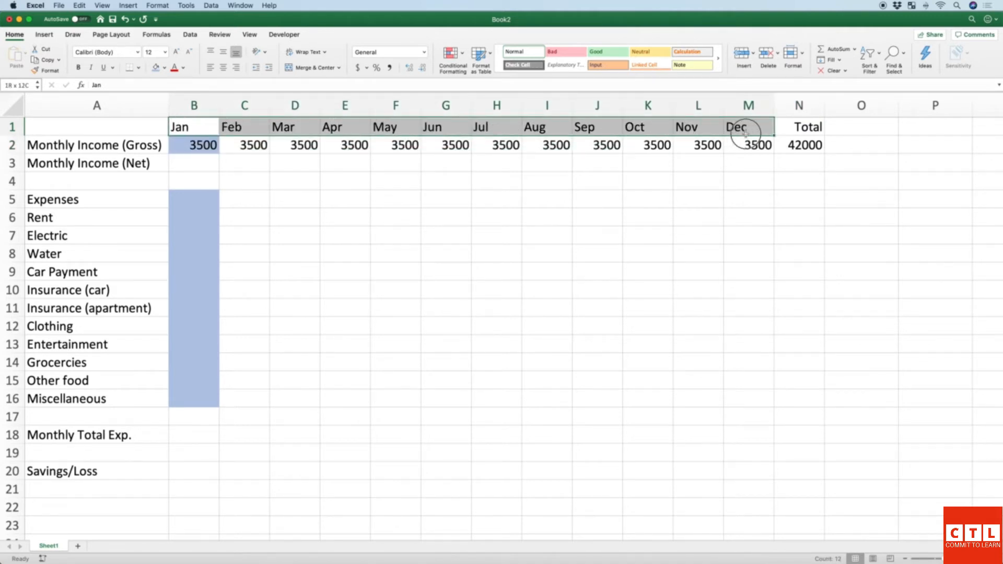
{"action": "left_click", "coordinate": [223, 68]}
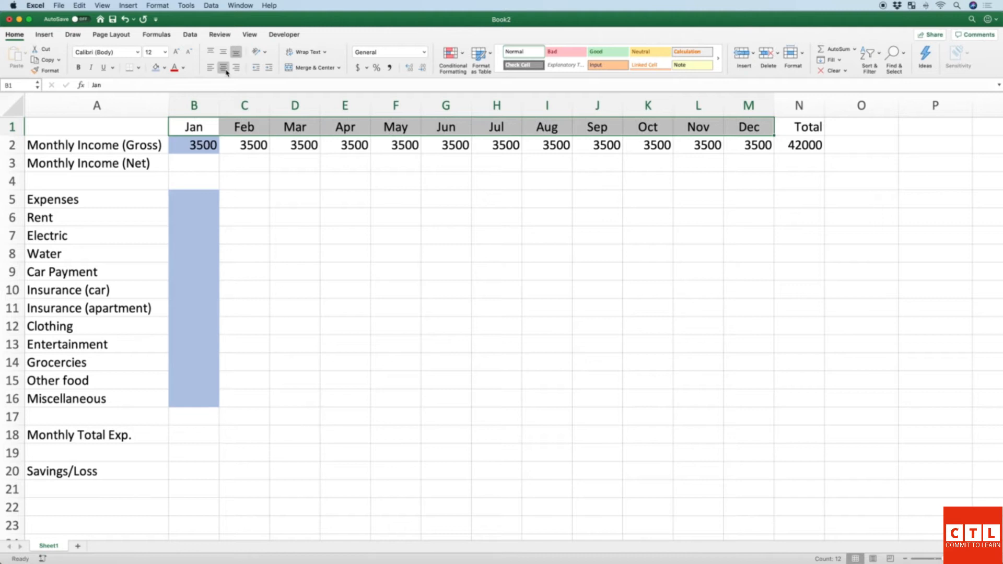
Step: Try center and left alignment on the gross income values in B2:M2, settling on right alignment
{"action": "left_click_drag", "start_coordinate": [199, 149], "coordinate": [747, 150]}
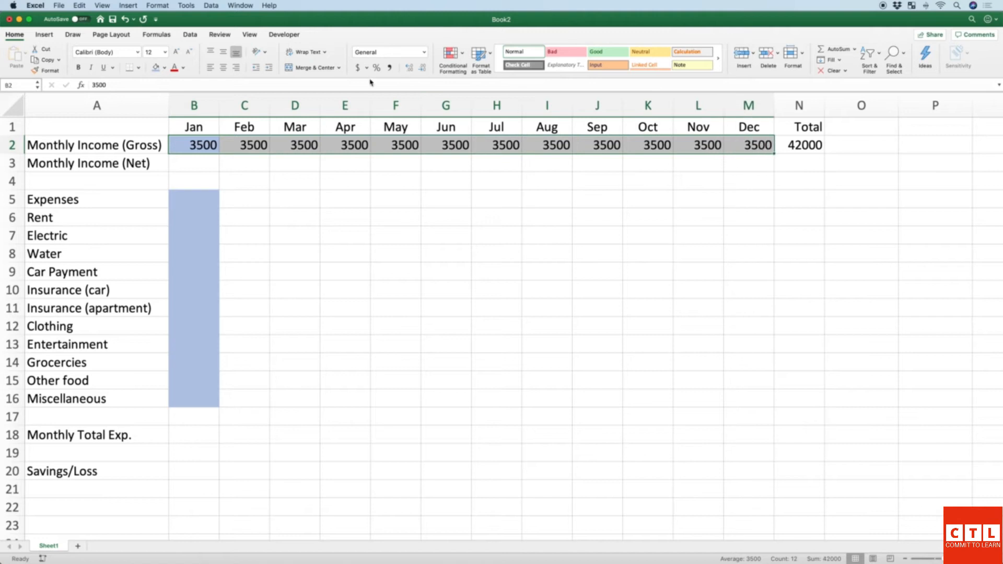
{"action": "left_click", "coordinate": [226, 71]}
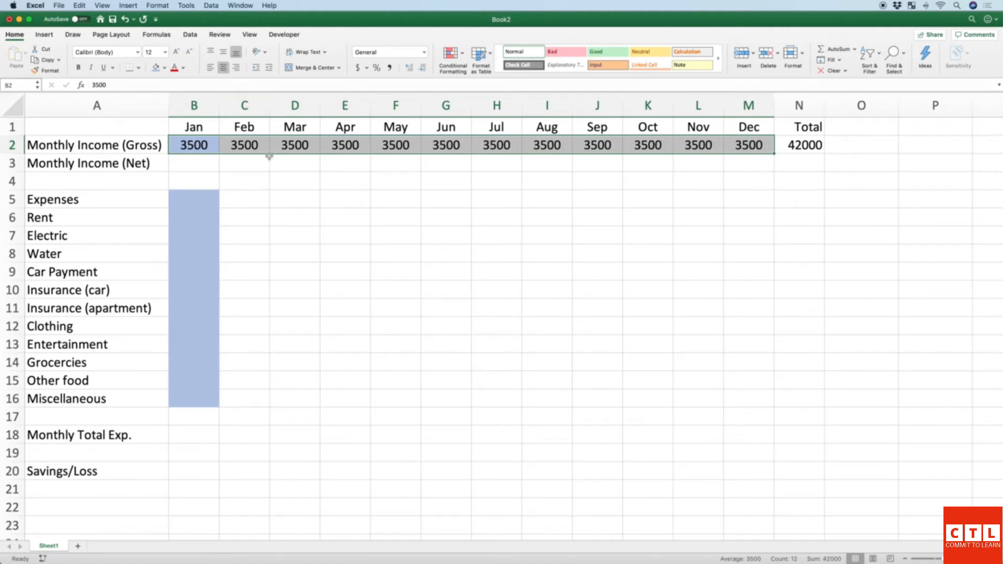
{"action": "left_click", "coordinate": [210, 71]}
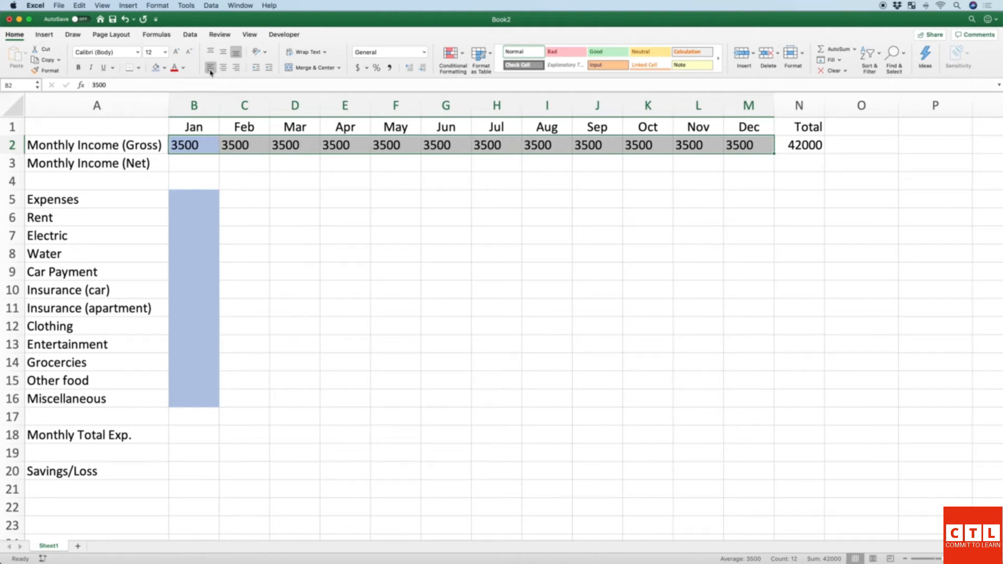
{"action": "left_click", "coordinate": [236, 67]}
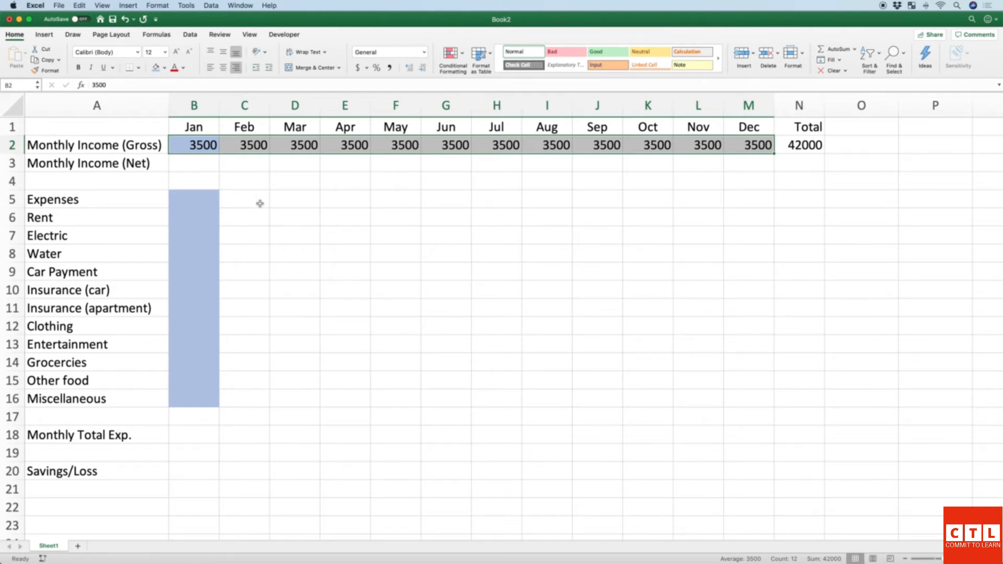
Step: Insert a blank column in front of the row labels in column A
{"action": "left_click", "coordinate": [184, 163]}
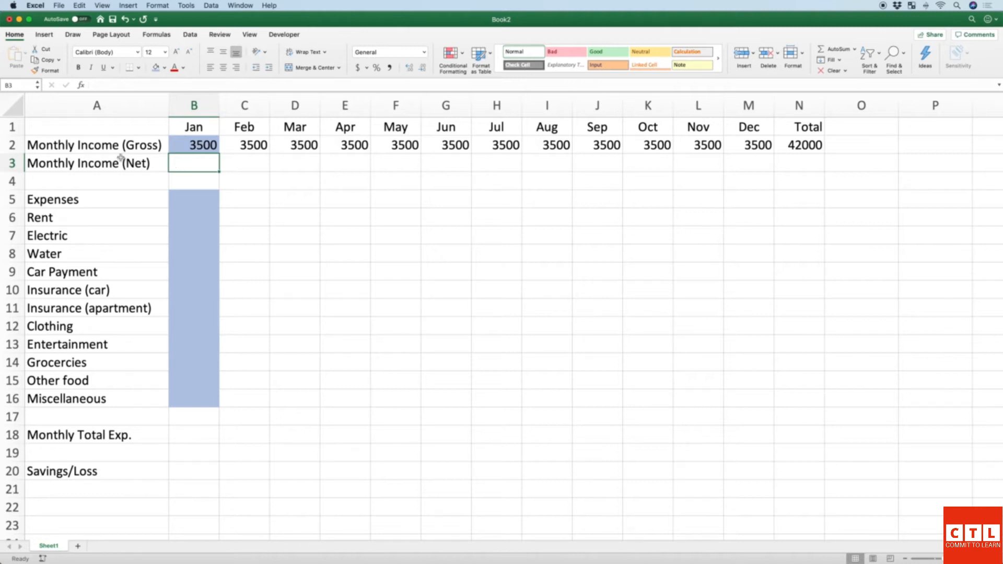
{"action": "right_click", "coordinate": [102, 107]}
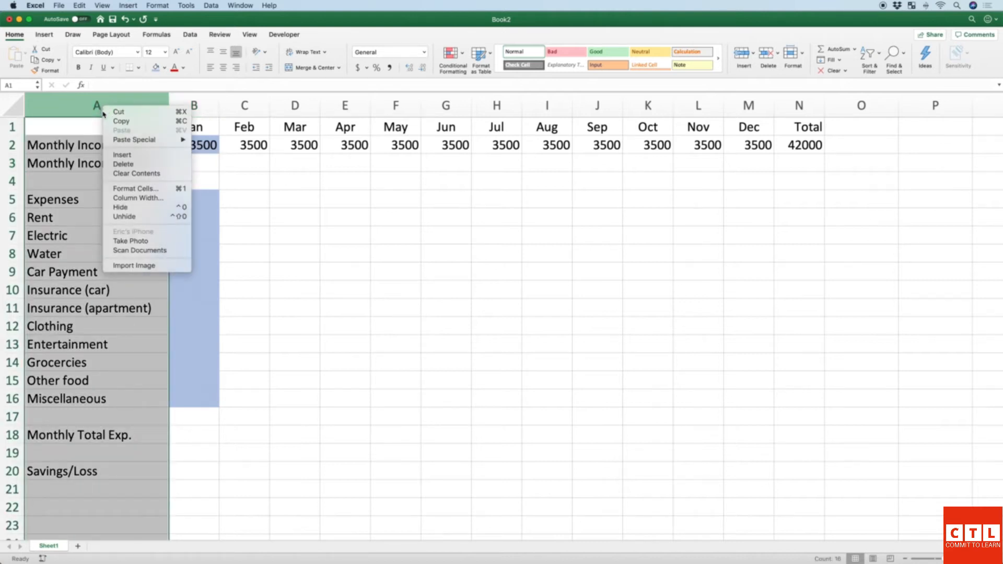
{"action": "left_click", "coordinate": [122, 155]}
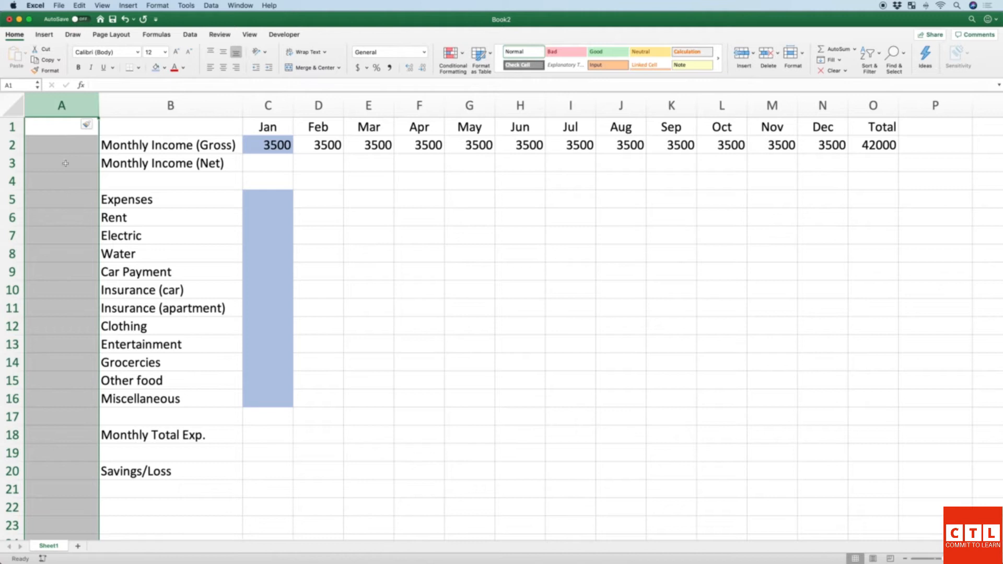
Step: Enter the net income factor .87 in A3, beside the Monthly Income (Net) label
{"action": "left_click", "coordinate": [65, 164]}
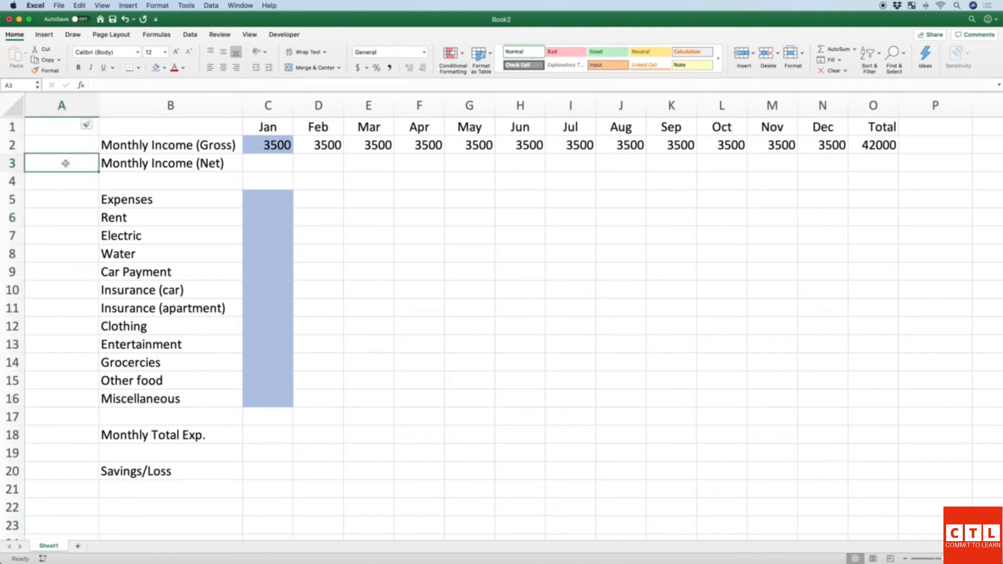
{"action": "type", "text": ".87"}
{"action": "key", "text": "Tab"}
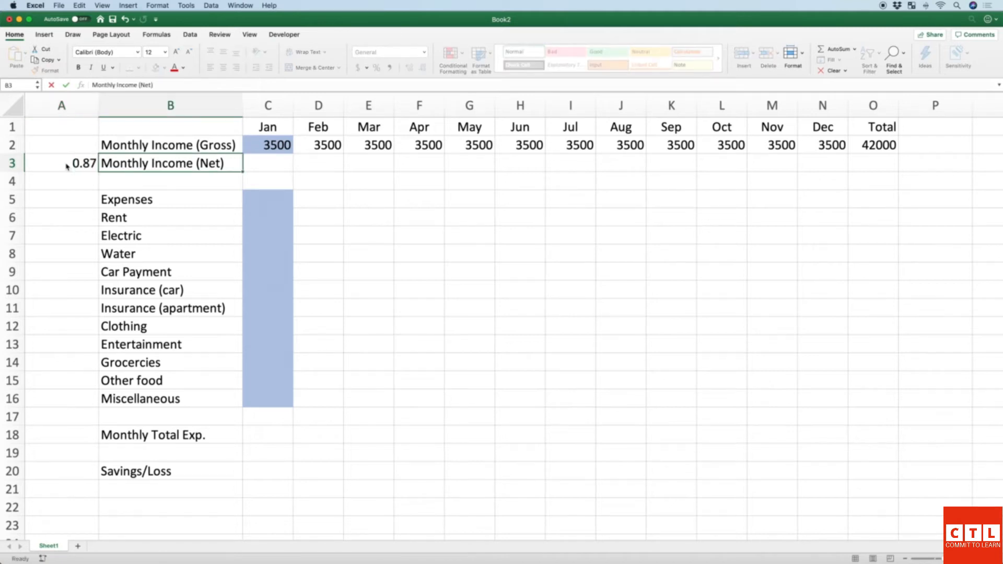
Step: Calculate the January net income in C3 with the formula =C2*$A$3, keeping the factor reference absolute
{"action": "key", "text": "Tab"}
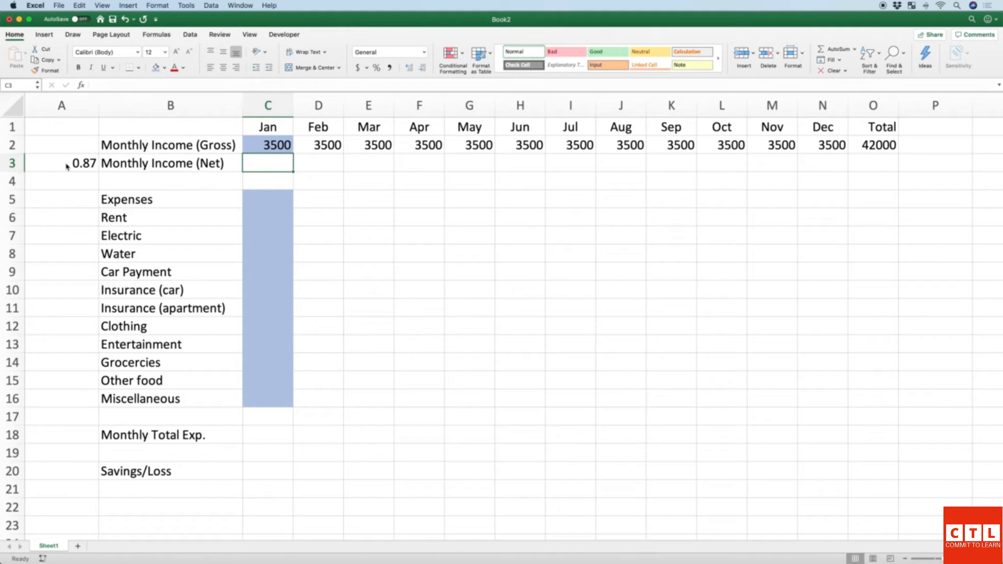
{"action": "type", "text": "="}
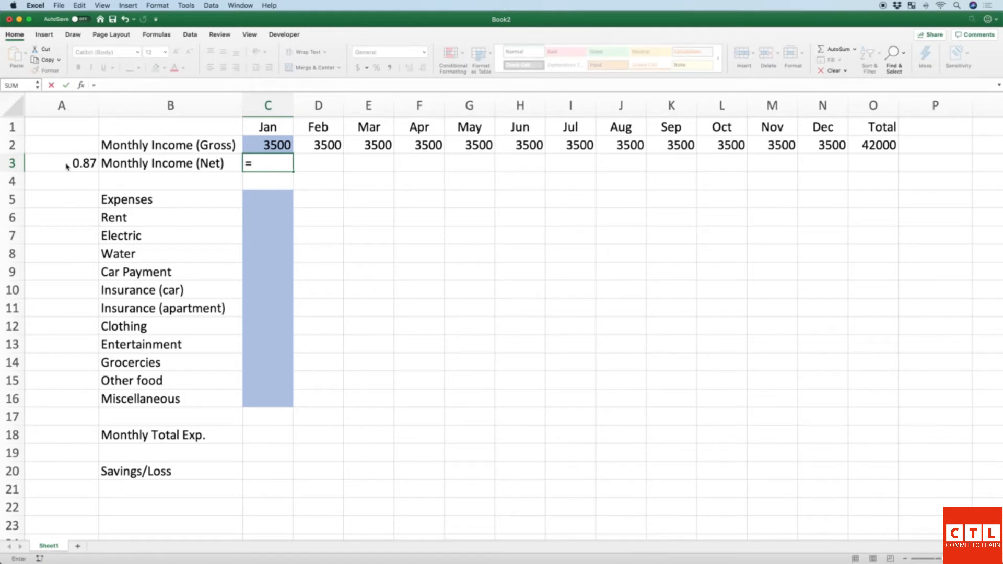
{"action": "key", "text": "Up"}
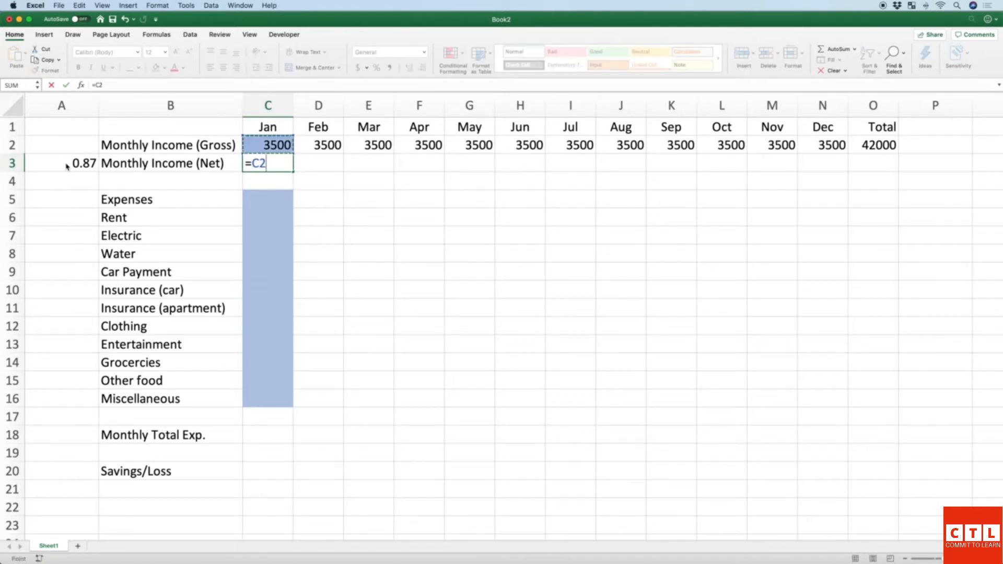
{"action": "type", "text": "*"}
{"action": "key", "text": "Left"}
{"action": "key", "text": "Left"}
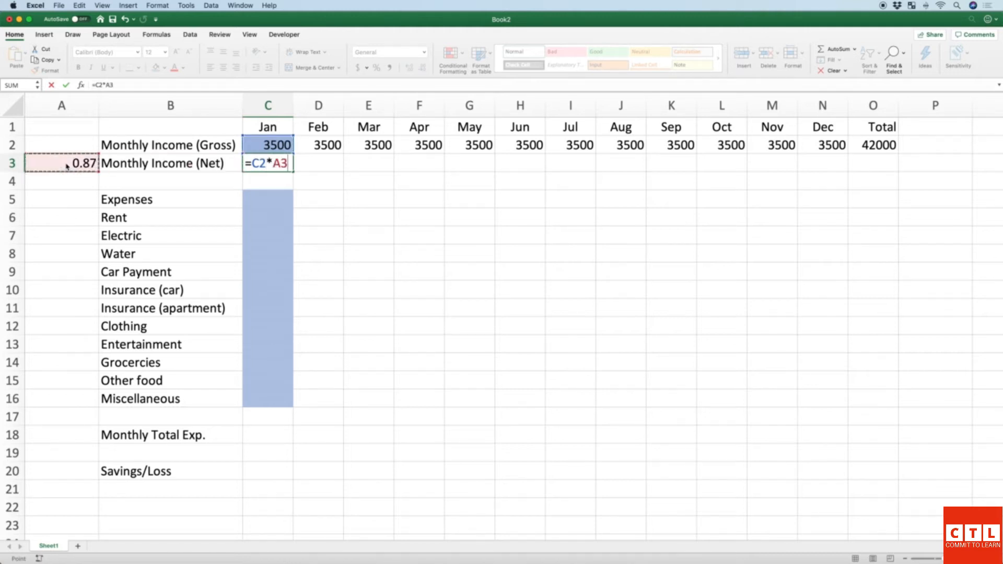
{"action": "scroll", "coordinate": [89, 125], "scroll_direction": "down", "scroll_amount": 1}
{"action": "scroll", "coordinate": [89, 125], "scroll_direction": "up", "scroll_amount": 1}
{"action": "left_click", "coordinate": [107, 84]}
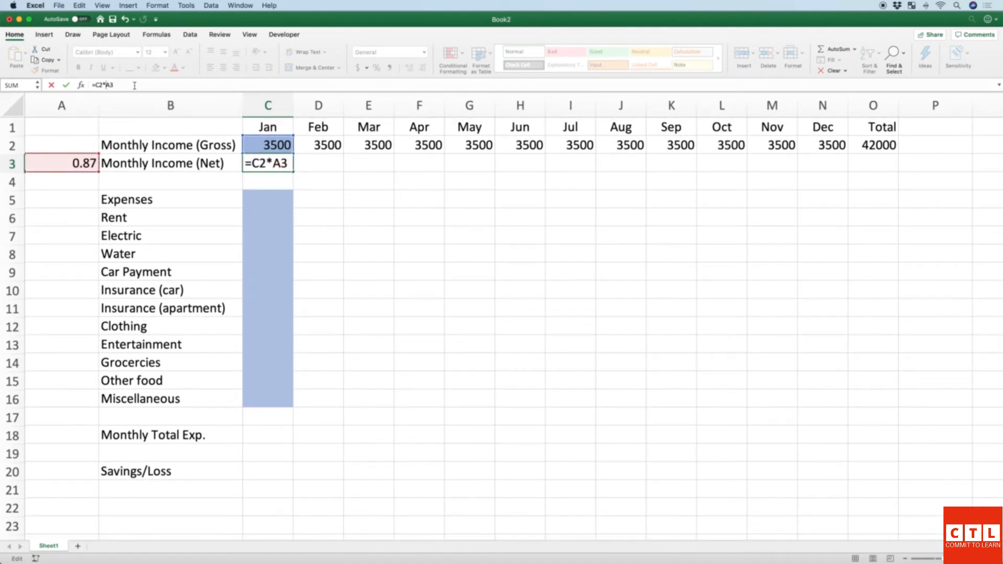
{"action": "type", "text": "$A$"}
{"action": "key", "text": "Return"}
{"action": "key", "text": "Up"}
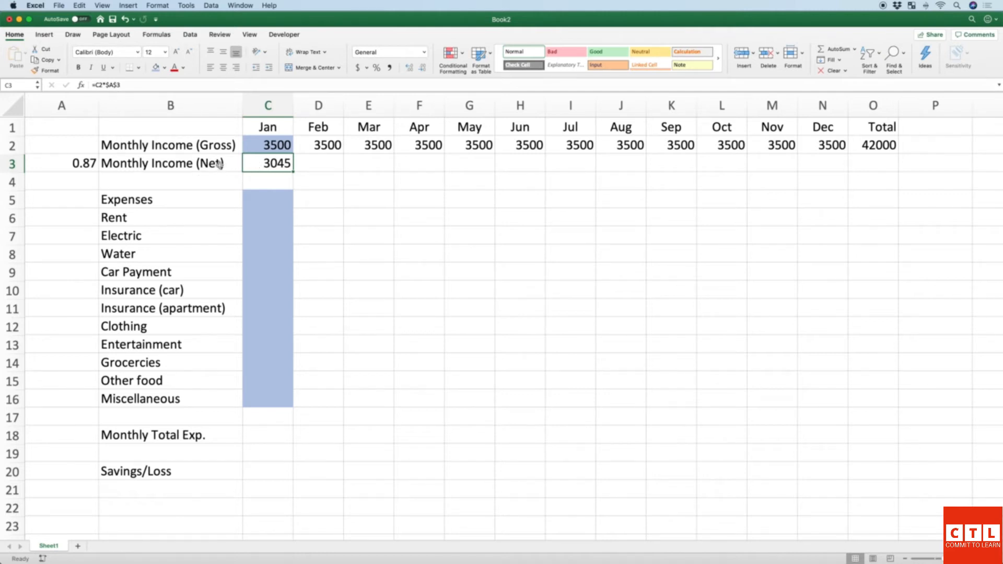
Step: Inspect the January net income formula in C3 and the gross income and factor cells it references
{"action": "left_click", "coordinate": [274, 145]}
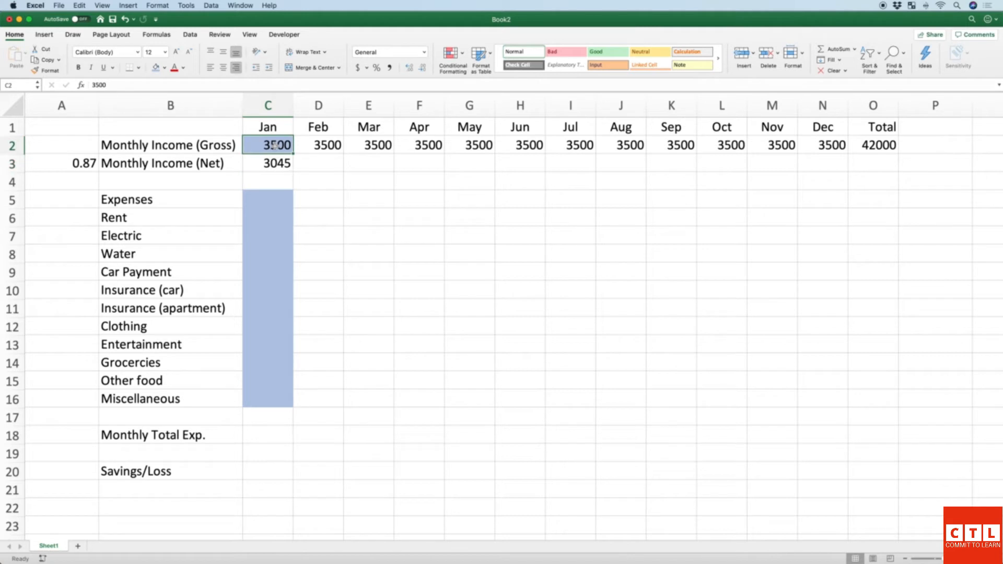
{"action": "key", "text": "Down"}
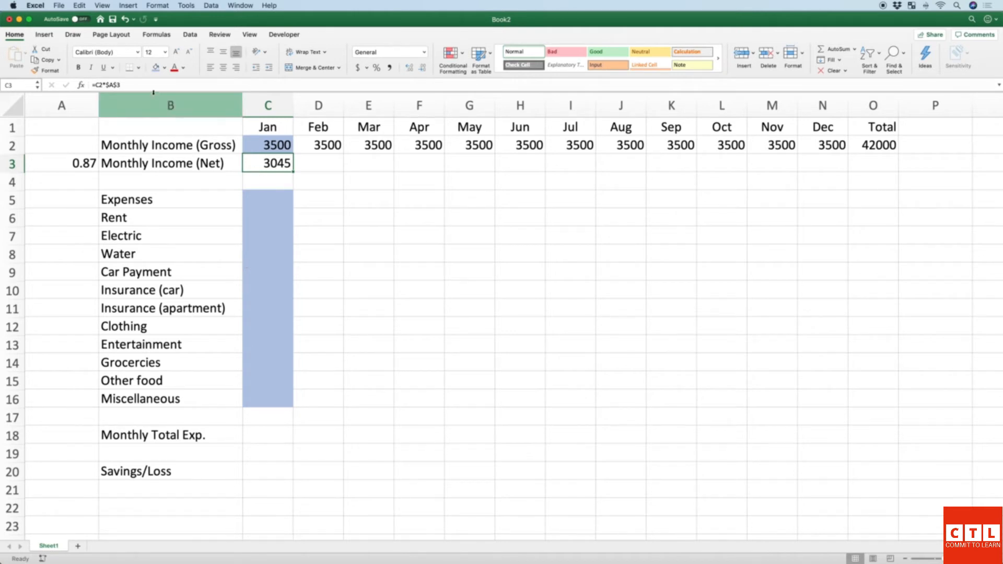
{"action": "left_click", "coordinate": [137, 85]}
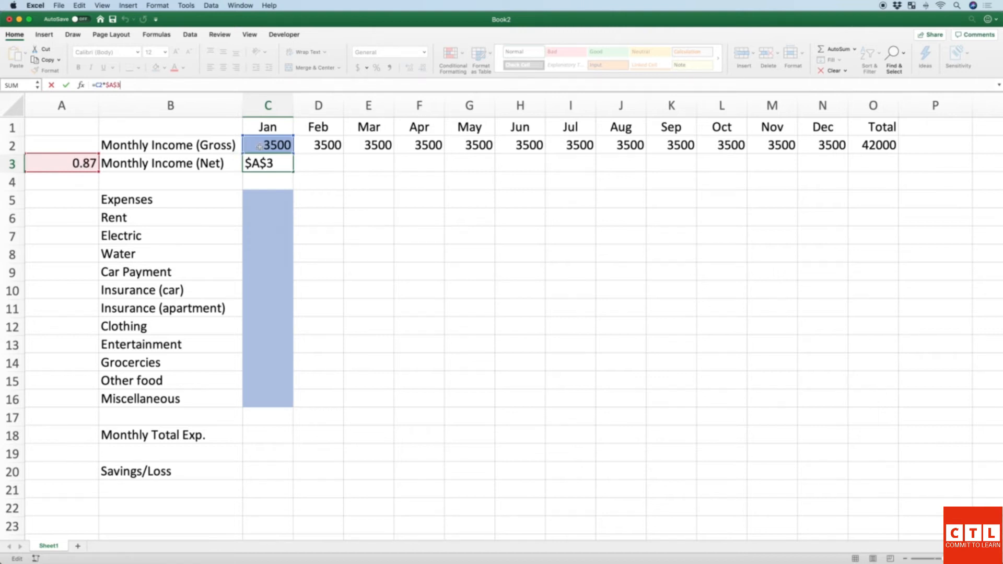
{"action": "key", "text": "Return"}
Step: Try a net income factor of .85 in A3 and check the January net income in C3
{"action": "key", "text": "Left"}
{"action": "key", "text": "Left"}
{"action": "key", "text": "Up"}
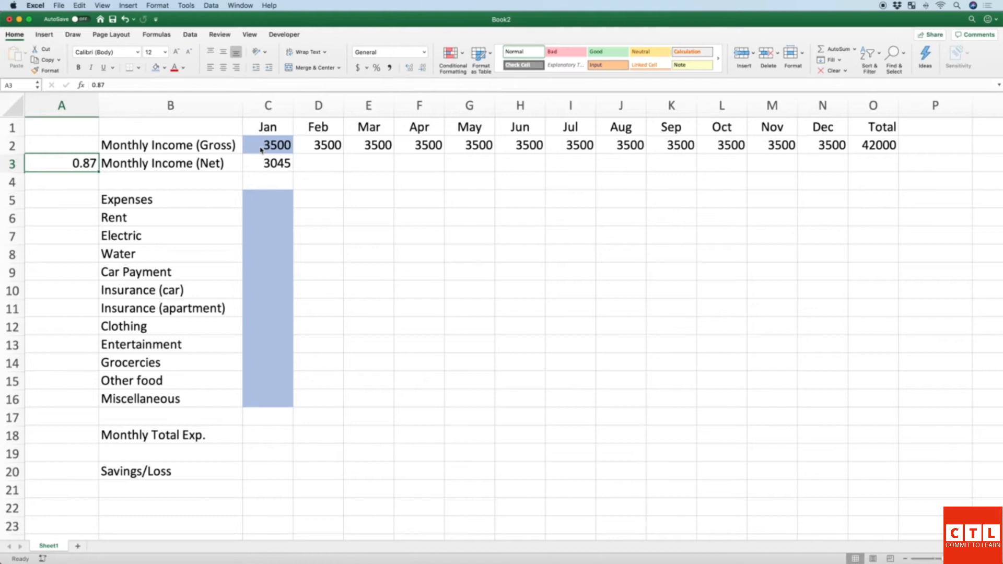
{"action": "type", "text": ".85"}
{"action": "key", "text": "Return"}
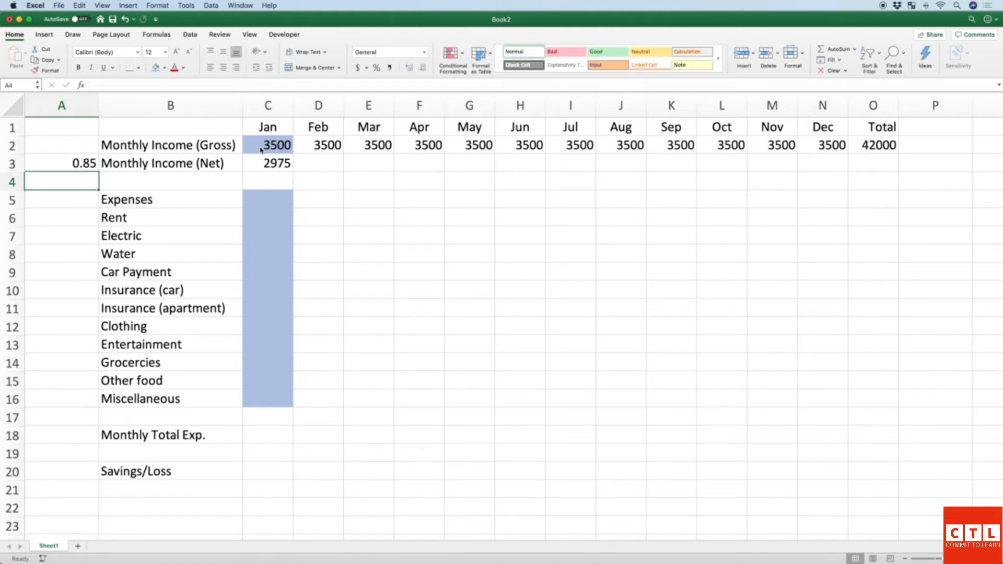
{"action": "key", "text": "Up"}
{"action": "key", "text": "Right"}
{"action": "key", "text": "Right"}
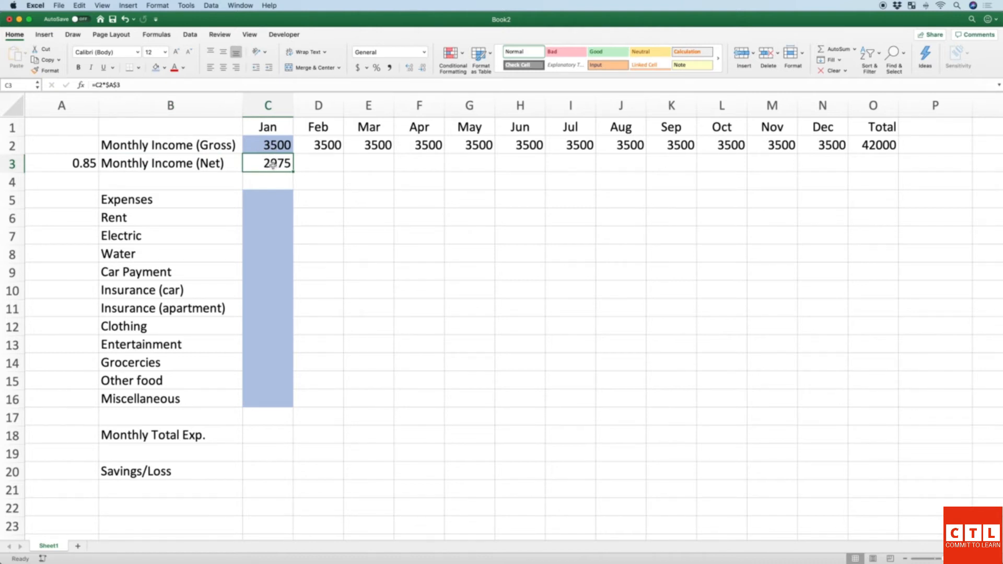
Step: Set the net income factor in A3 back to 0.87
{"action": "left_click", "coordinate": [83, 164]}
{"action": "left_click", "coordinate": [129, 83]}
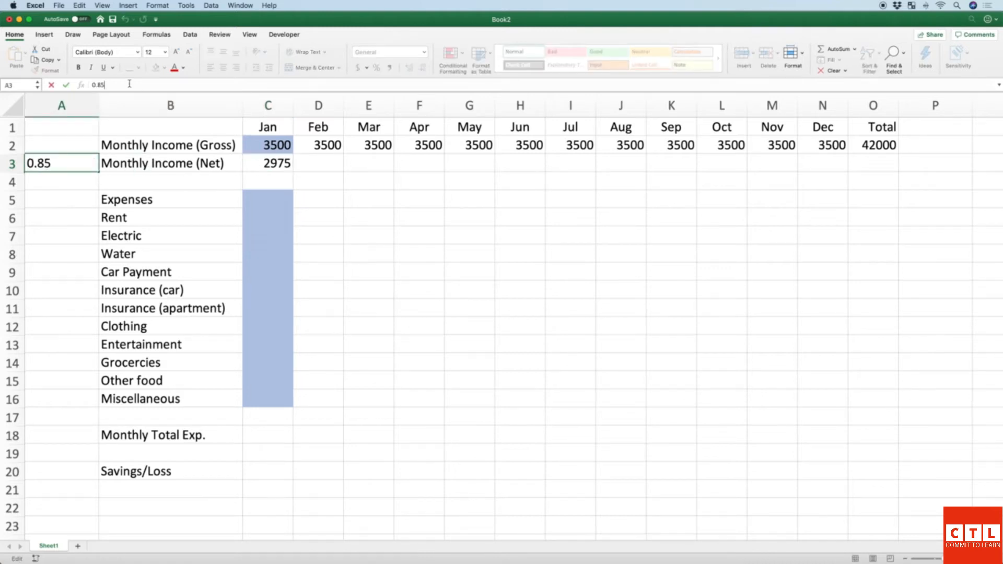
{"action": "key", "text": "BackSpace"}
{"action": "type", "text": "7"}
{"action": "key", "text": "Return"}
Step: Fill the net income formula from C3 across to December in N3 and check the references in the December formula
{"action": "left_click", "coordinate": [267, 162]}
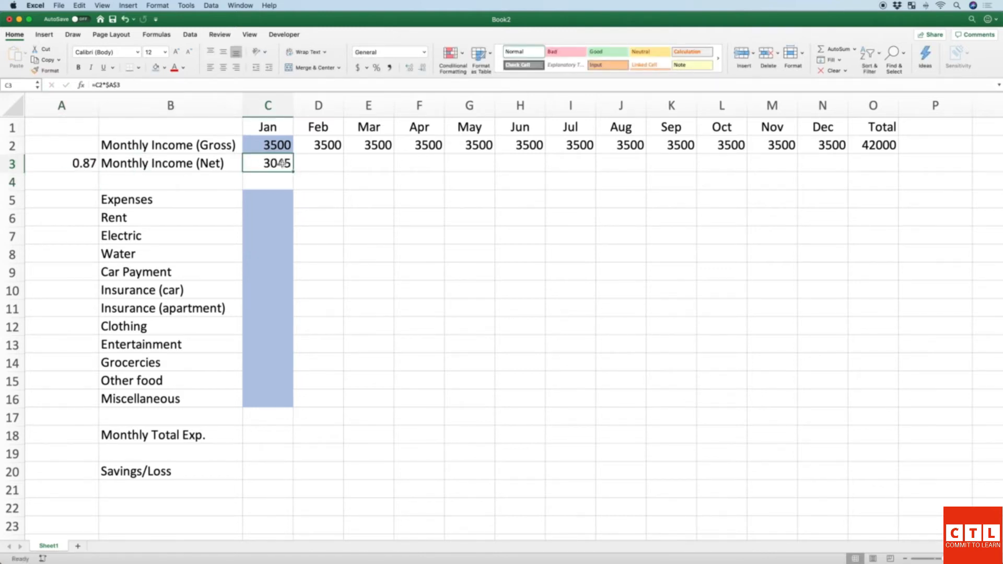
{"action": "left_click_drag", "start_coordinate": [293, 172], "coordinate": [840, 173]}
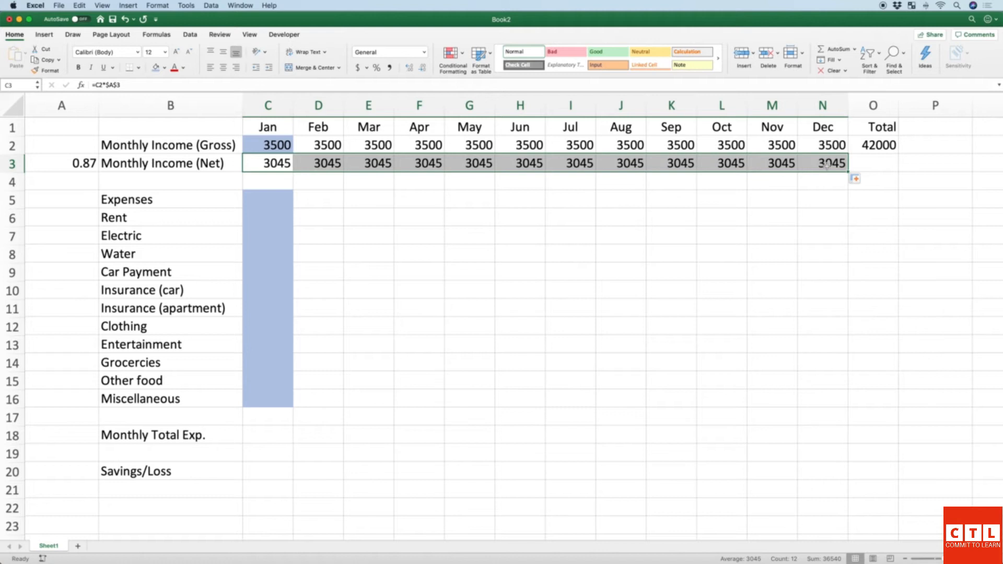
{"action": "left_click", "coordinate": [826, 166]}
{"action": "left_click", "coordinate": [179, 86]}
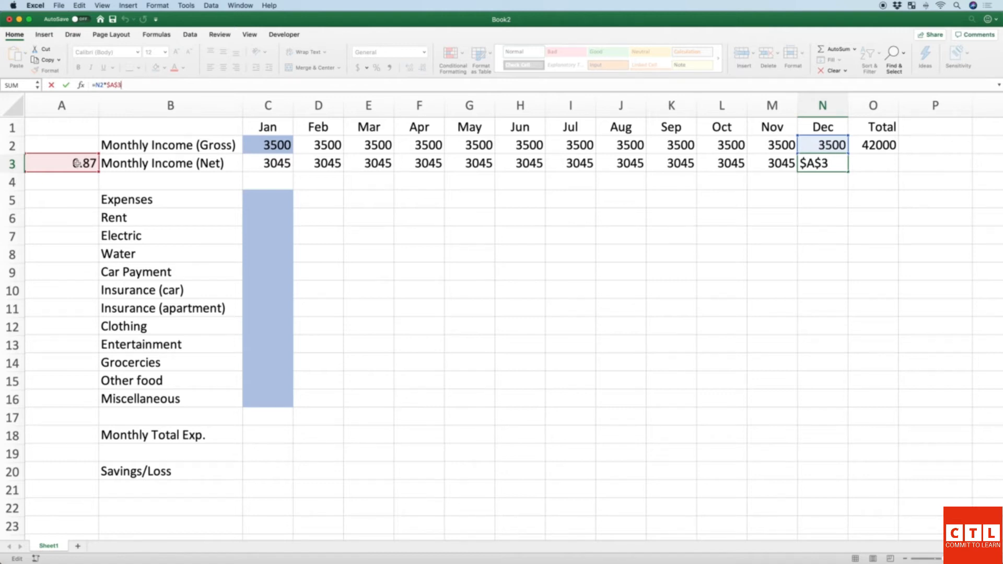
{"action": "key", "text": "Return"}
Step: Copy the yearly total formula from O2 down to O3 for the net income row
{"action": "key", "text": "Right"}
{"action": "key", "text": "Up"}
{"action": "key", "text": "Up"}
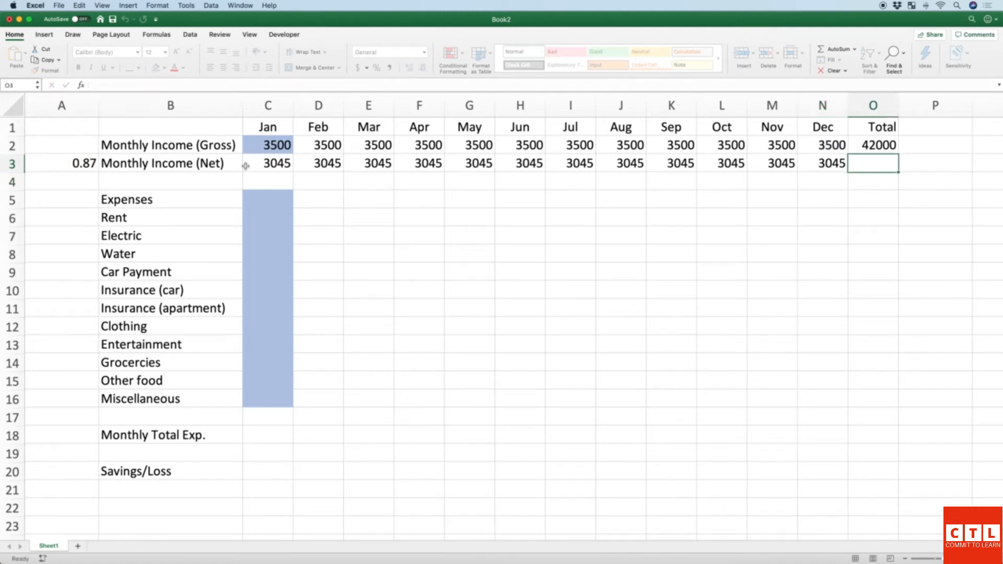
{"action": "left_click_drag", "start_coordinate": [898, 152], "coordinate": [898, 166]}
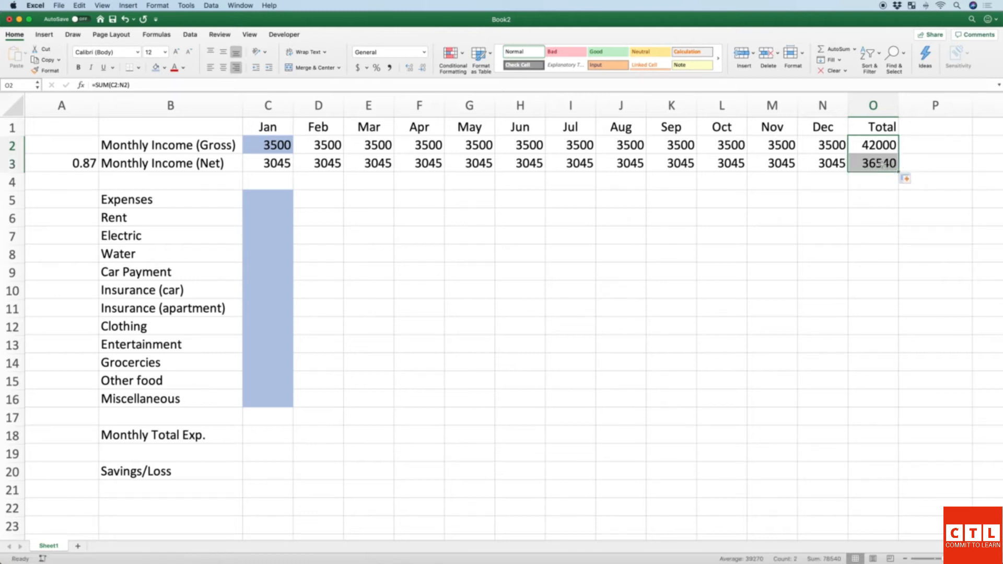
{"action": "left_click", "coordinate": [879, 164]}
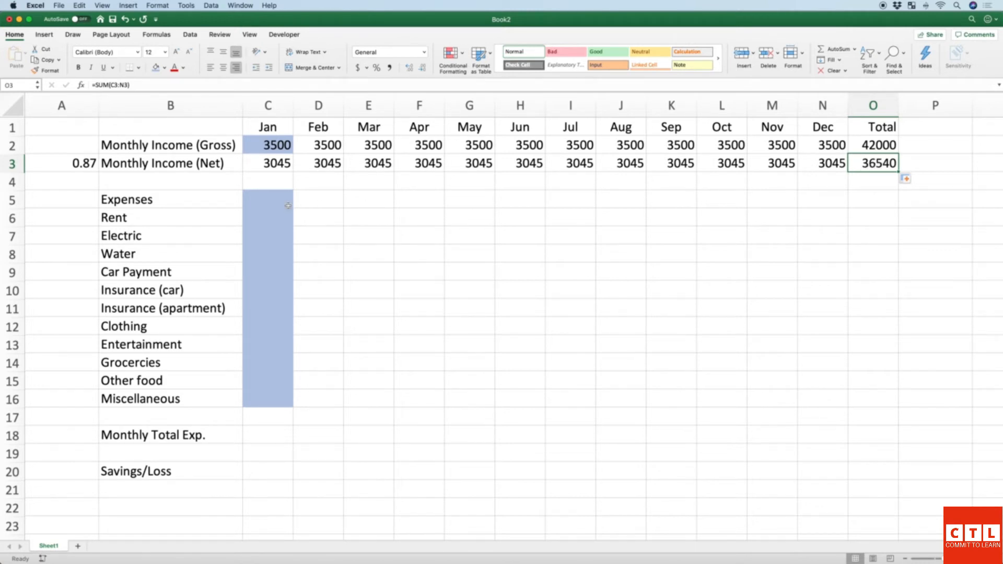
Step: Remove the blue fill from cell C5 beside the Expenses heading
{"action": "left_click", "coordinate": [268, 202]}
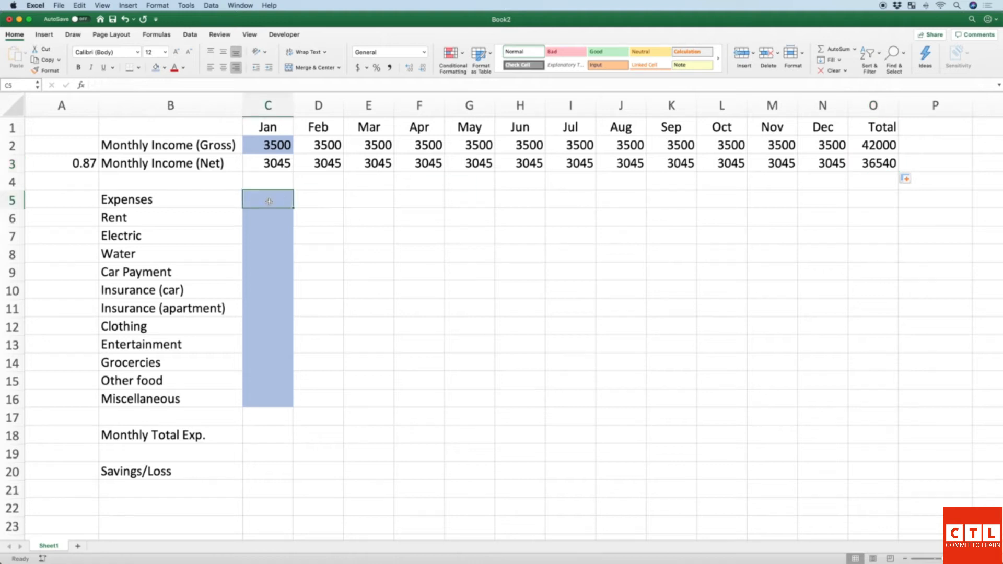
{"action": "left_click", "coordinate": [165, 68]}
{"action": "left_click", "coordinate": [177, 87]}
{"action": "left_click", "coordinate": [164, 68]}
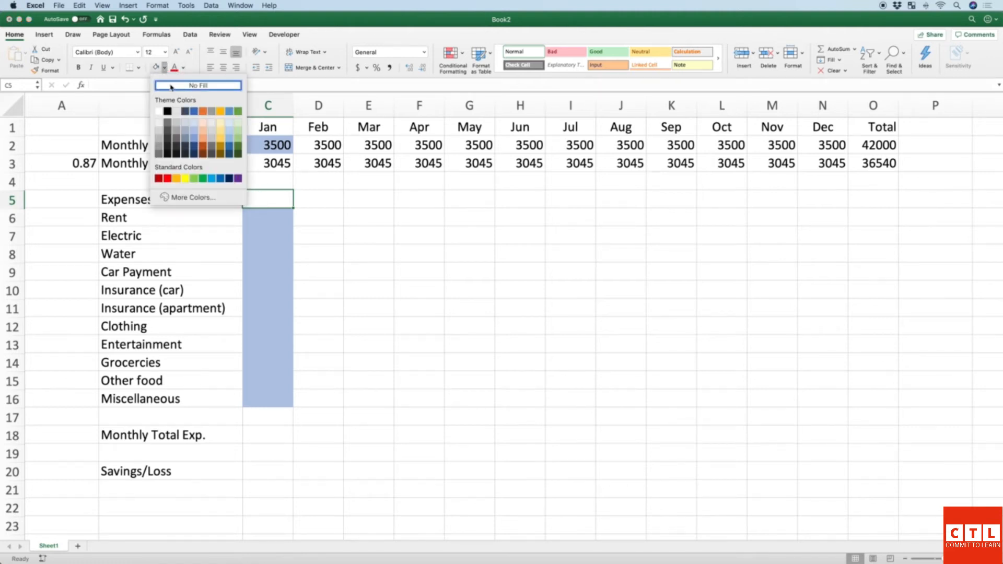
{"action": "left_click", "coordinate": [310, 199]}
{"action": "left_click_drag", "start_coordinate": [284, 216], "coordinate": [284, 273]}
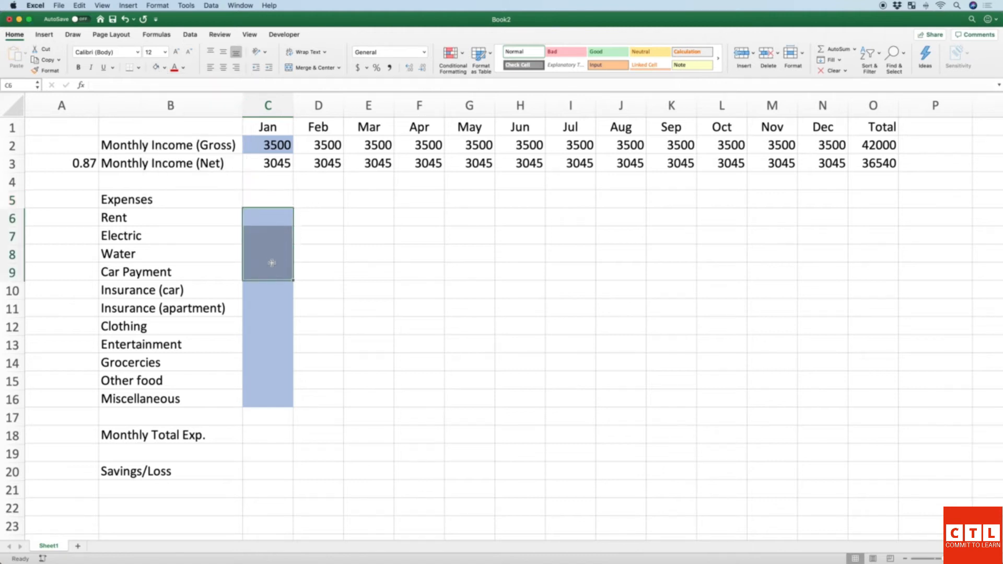
{"action": "left_click", "coordinate": [268, 222]}
Step: Make the Expenses heading in B5 bold and underlined
{"action": "left_click", "coordinate": [176, 201]}
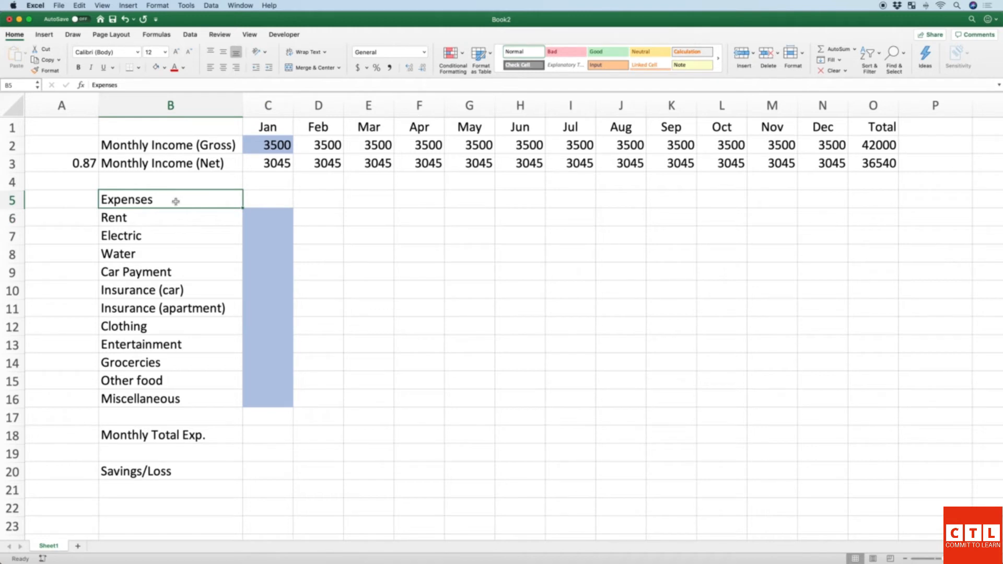
{"action": "key", "text": "super+b"}
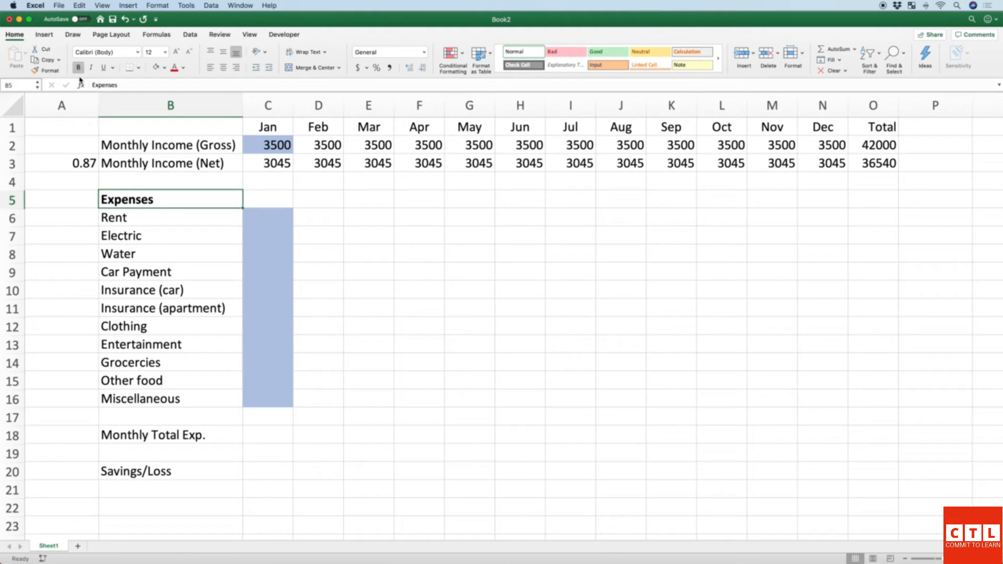
{"action": "key", "text": "super+u"}
{"action": "left_click", "coordinate": [168, 235]}
Step: Enter the January amounts for Rent, Electric and Water in C6:C8 as 1000, 30 and 22
{"action": "left_click", "coordinate": [254, 219]}
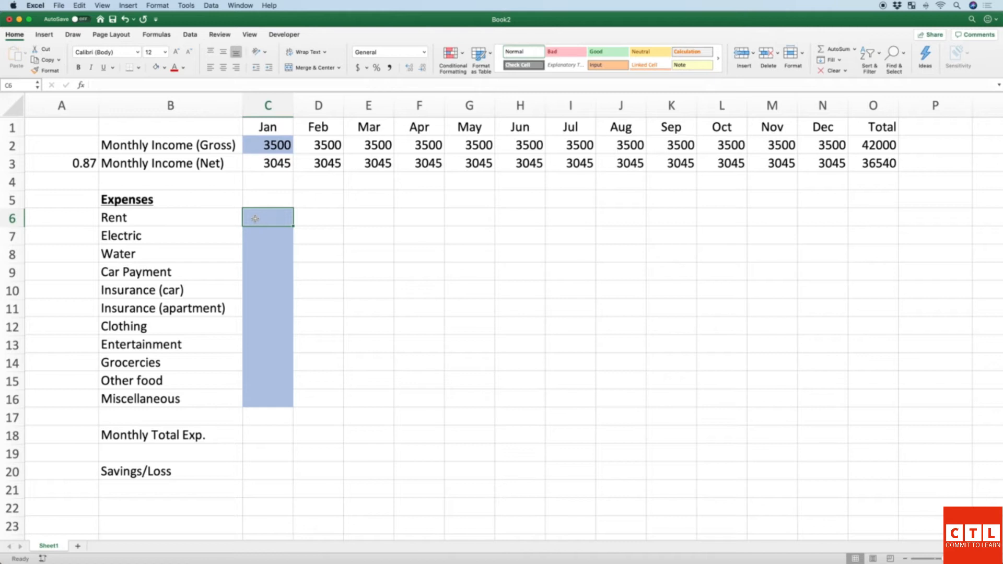
{"action": "type", "text": "1000"}
{"action": "key", "text": "Return"}
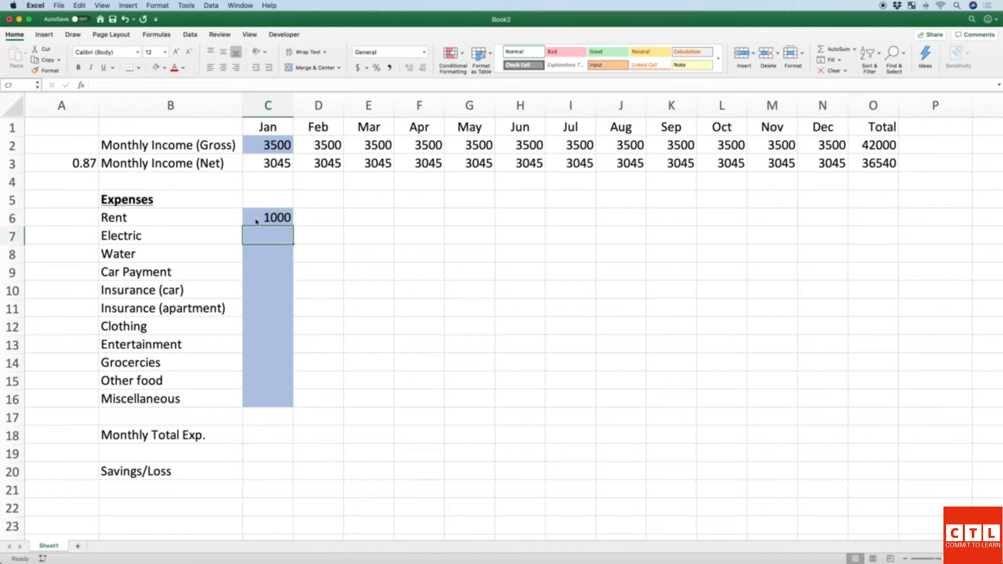
{"action": "type", "text": "30"}
{"action": "key", "text": "Return"}
{"action": "type", "text": "22"}
{"action": "key", "text": "Return"}
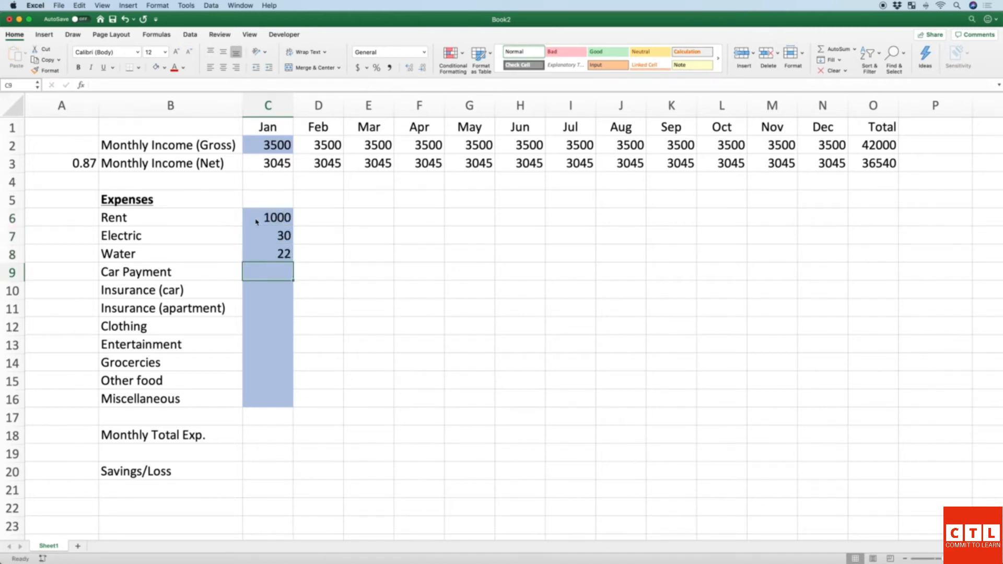
Step: Enter the January Car Payment as 250, car insurance as 125 and apartment insurance as 20 in C9:C11
{"action": "type", "text": "250"}
{"action": "key", "text": "Return"}
{"action": "type", "text": "125"}
{"action": "key", "text": "Return"}
{"action": "type", "text": "20"}
{"action": "key", "text": "Return"}
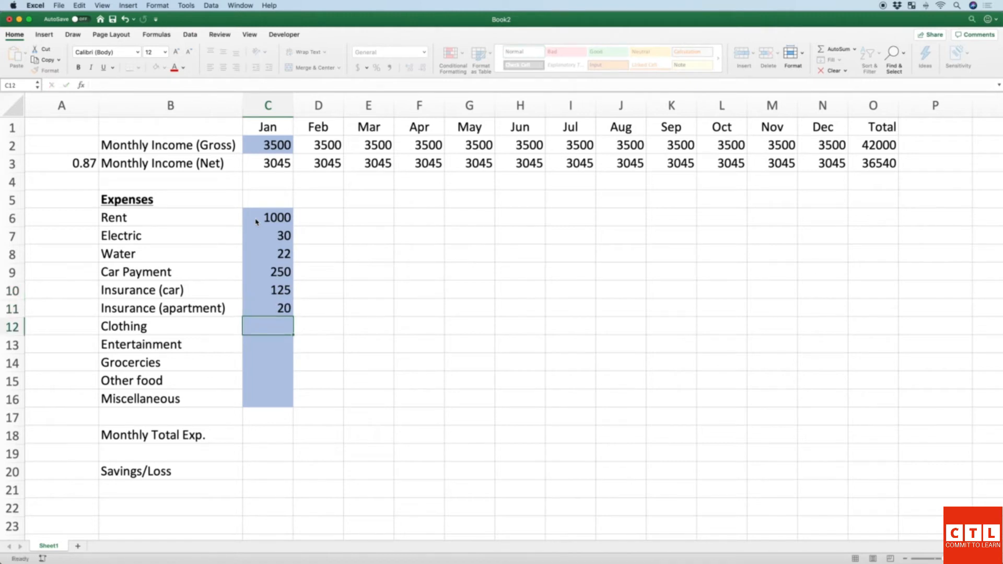
Step: Enter January Clothing as 50, Entertainment as 100 and Grocercies as 300 in C12:C14
{"action": "type", "text": "50"}
{"action": "key", "text": "Return"}
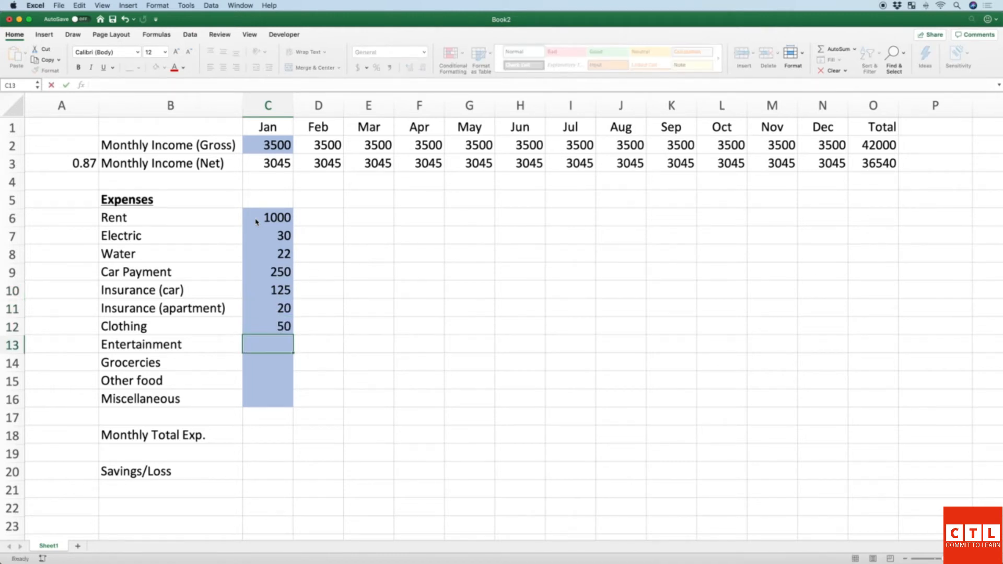
{"action": "type", "text": "100"}
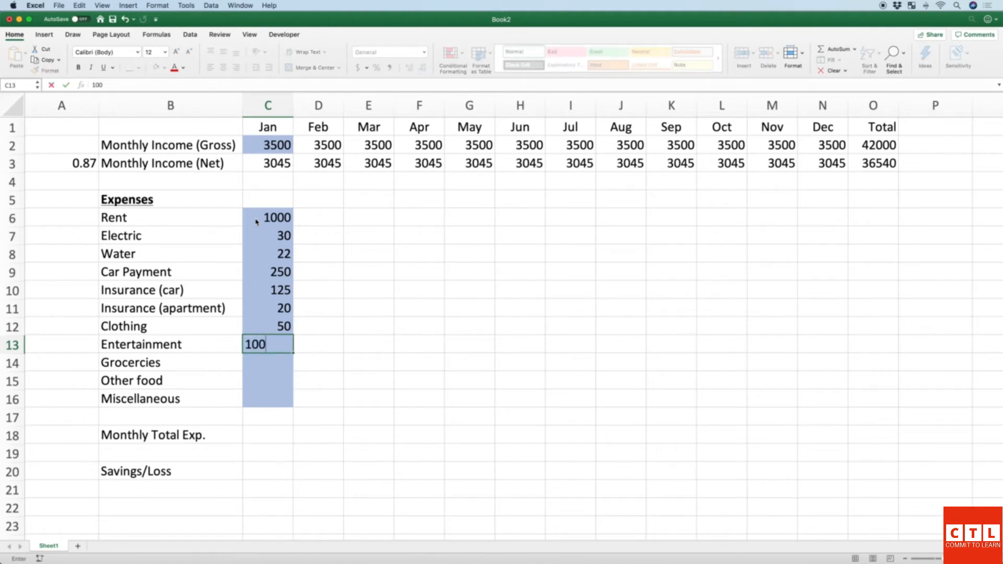
{"action": "key", "text": "Return"}
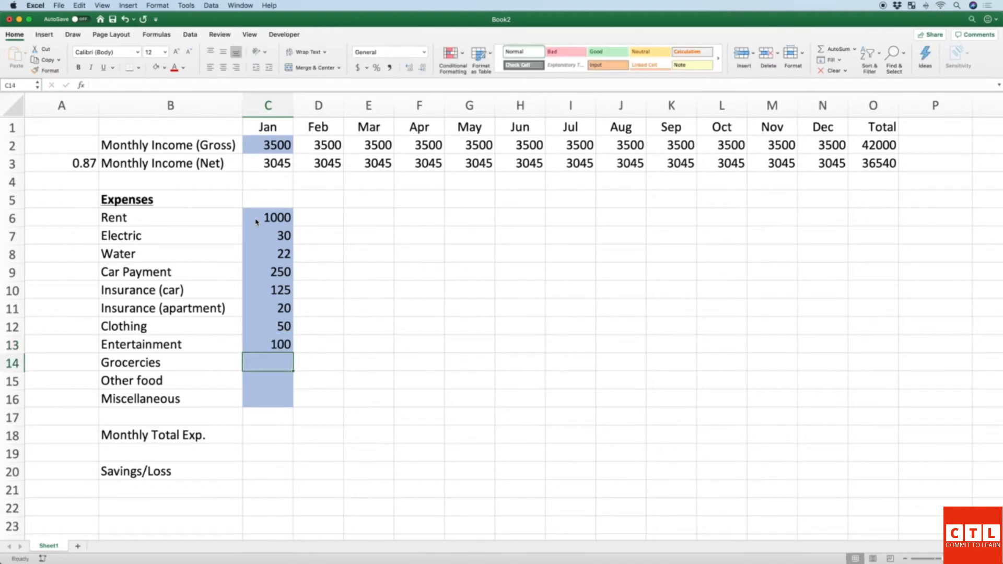
{"action": "type", "text": "300"}
{"action": "key", "text": "Return"}
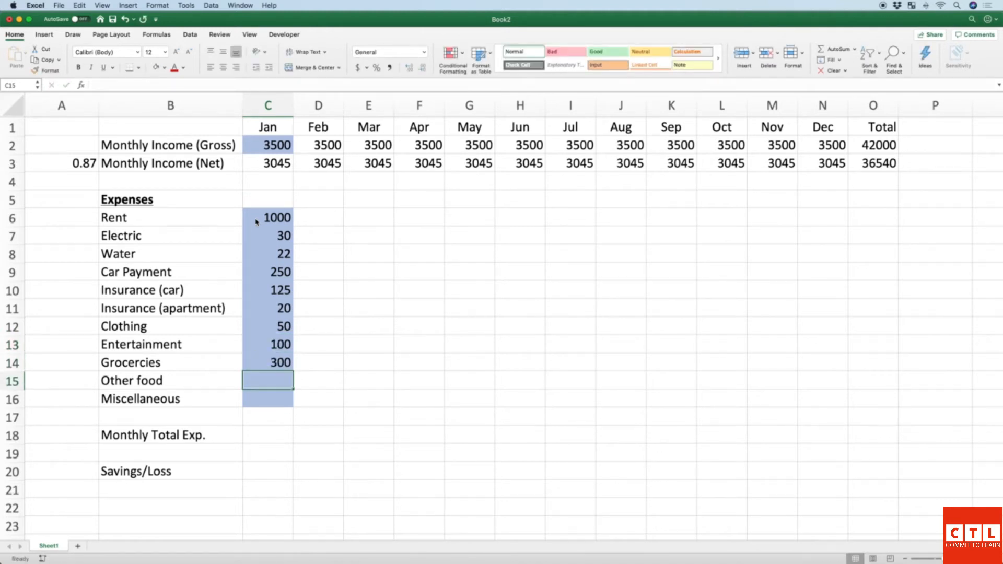
Step: Enter January Other food as 100 and Miscellaneous as 500 in C15:C16
{"action": "type", "text": "100"}
{"action": "key", "text": "Return"}
{"action": "type", "text": "500"}
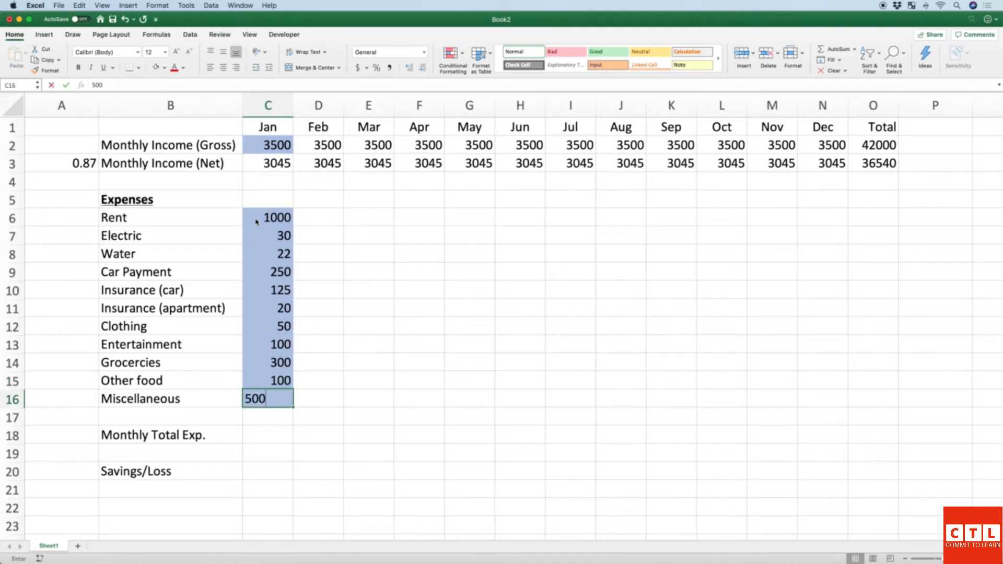
{"action": "key", "text": "Return"}
Step: Total the January expenses in C18, beside Monthly Total Exp., with the formula =SUM(C6:C16)
{"action": "key", "text": "Down"}
{"action": "key", "text": "Down"}
{"action": "key", "text": "Up"}
{"action": "type", "text": "="}
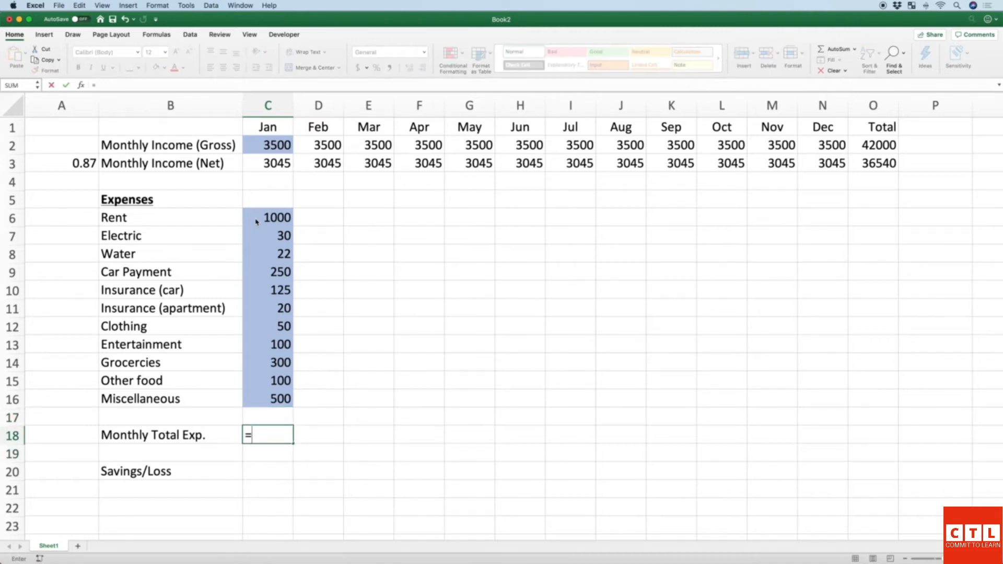
{"action": "type", "text": "sum("}
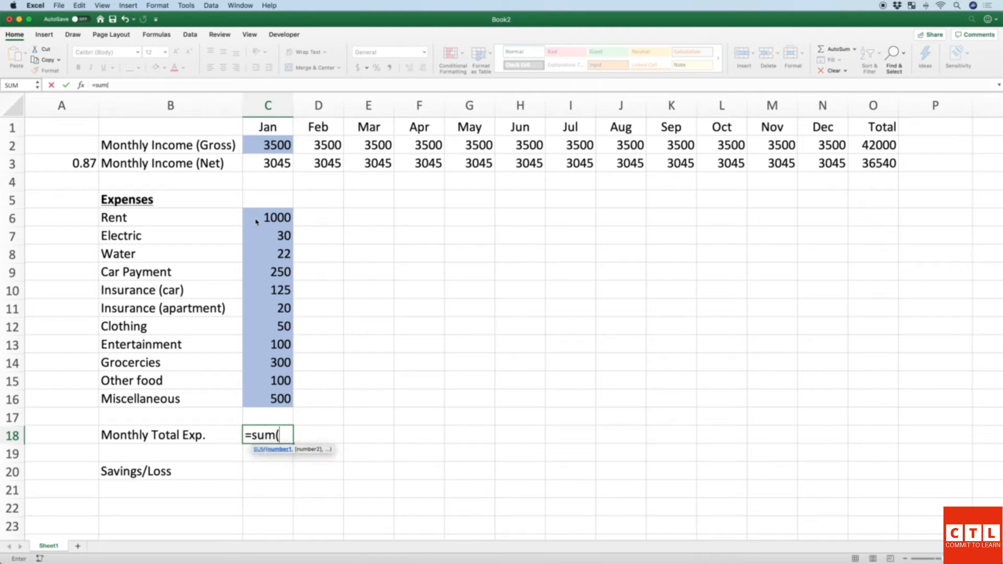
{"action": "key", "text": "Up"}
{"action": "key", "text": "Up"}
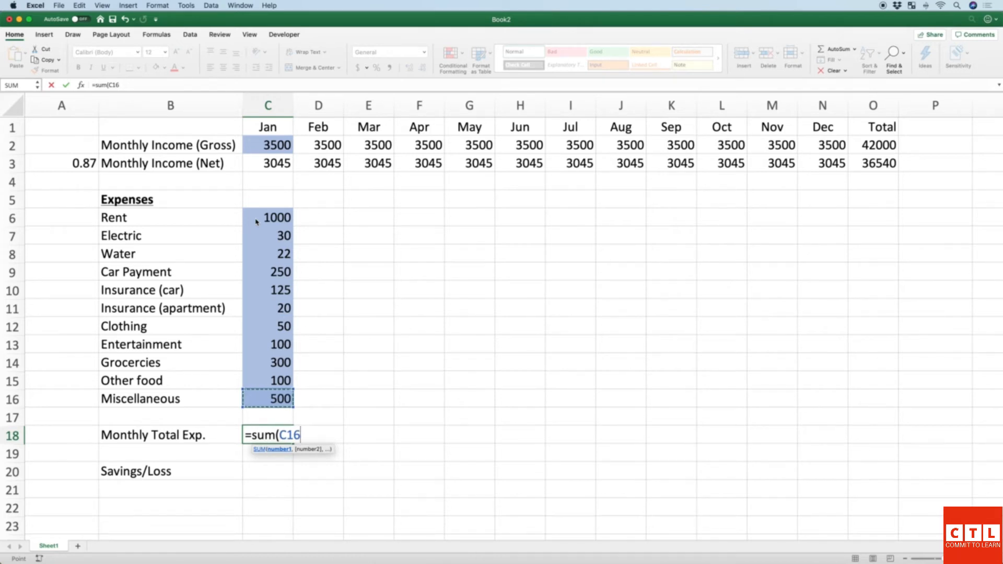
{"action": "left_click_drag", "start_coordinate": [256, 222], "coordinate": [256, 222]}
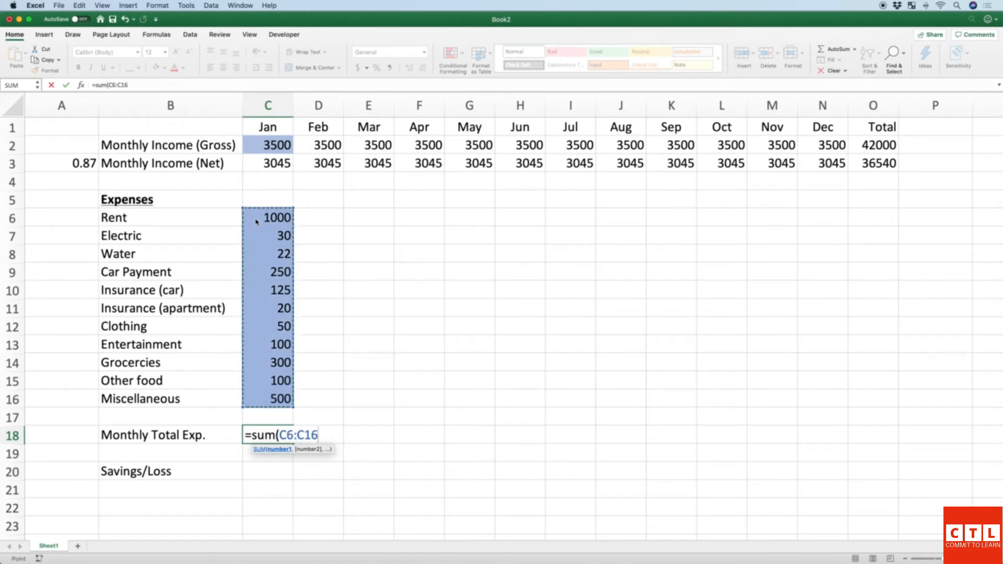
{"action": "type", "text": ")"}
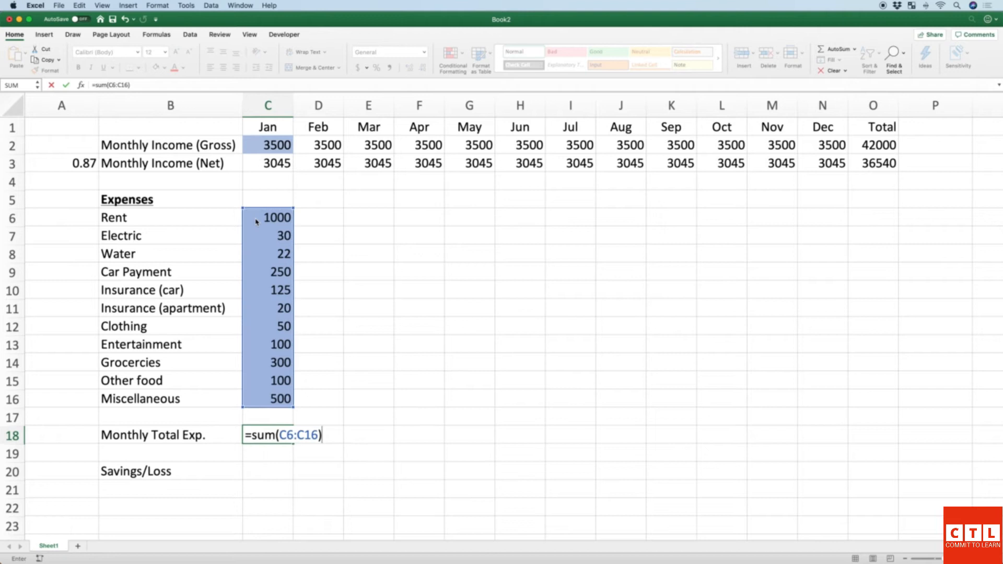
{"action": "key", "text": "Return"}
{"action": "key", "text": "Up"}
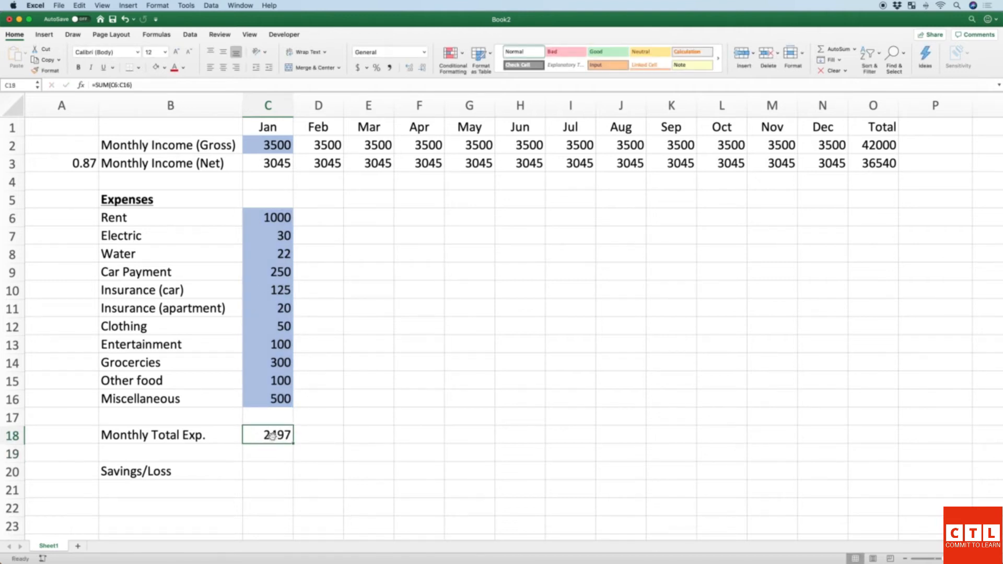
Step: Review the January expense entries and the monthly total formula in C18
{"action": "left_click", "coordinate": [267, 217]}
{"action": "key", "text": "Return"}
{"action": "left_click", "coordinate": [279, 256]}
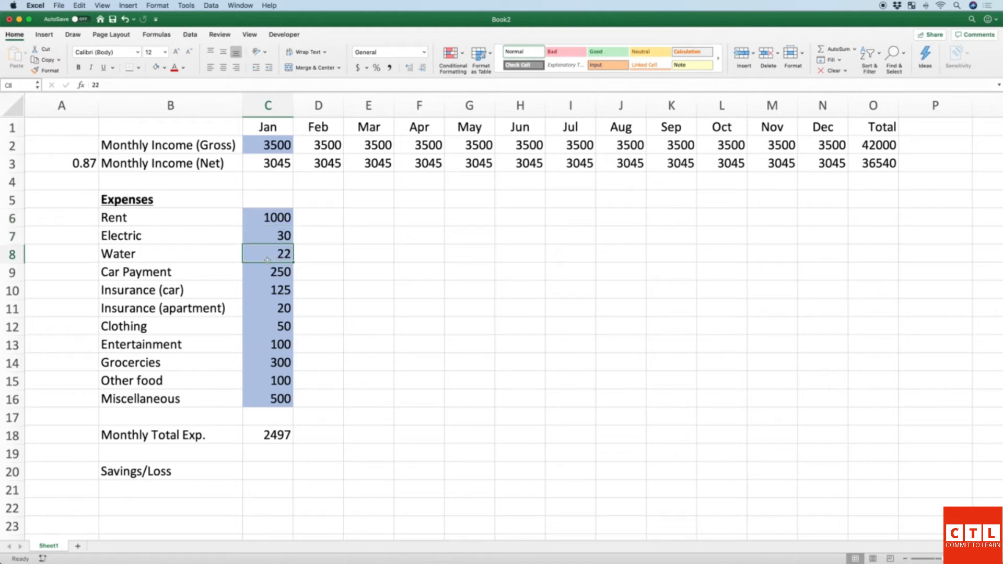
{"action": "left_click", "coordinate": [277, 433]}
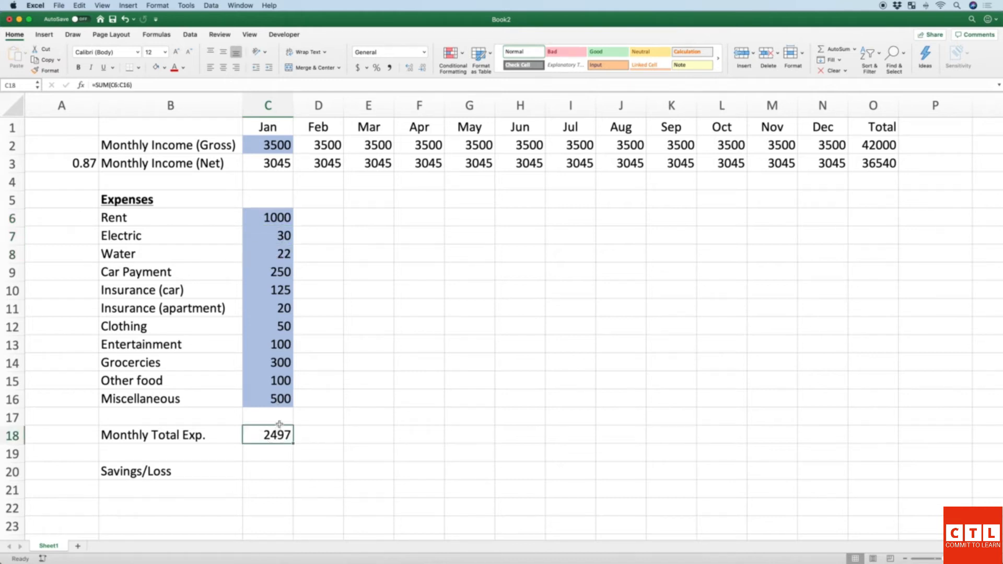
Step: Link February Rent in D6 to the January amount with =$C6 and fill the formula across to December in N6
{"action": "left_click", "coordinate": [324, 221]}
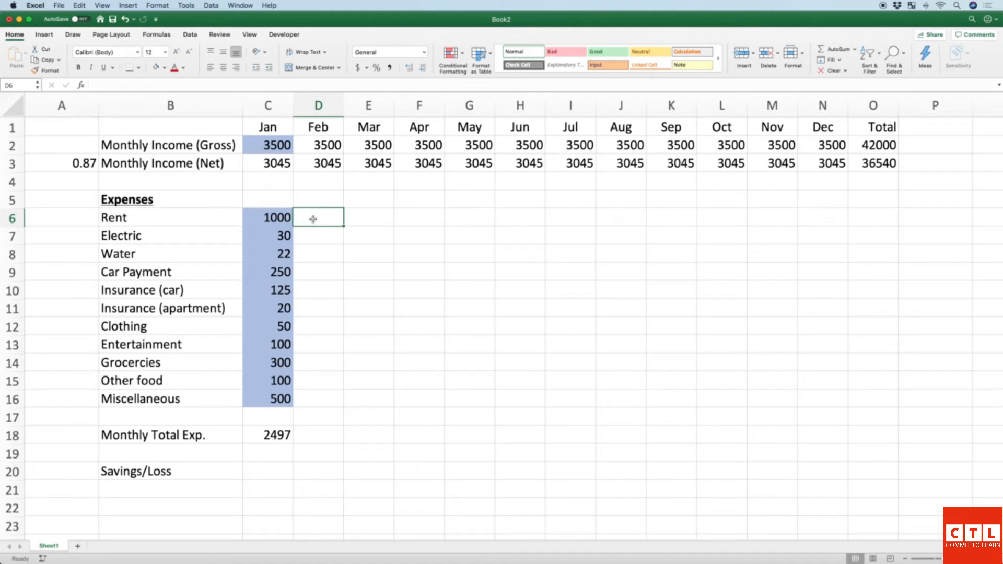
{"action": "type", "text": "="}
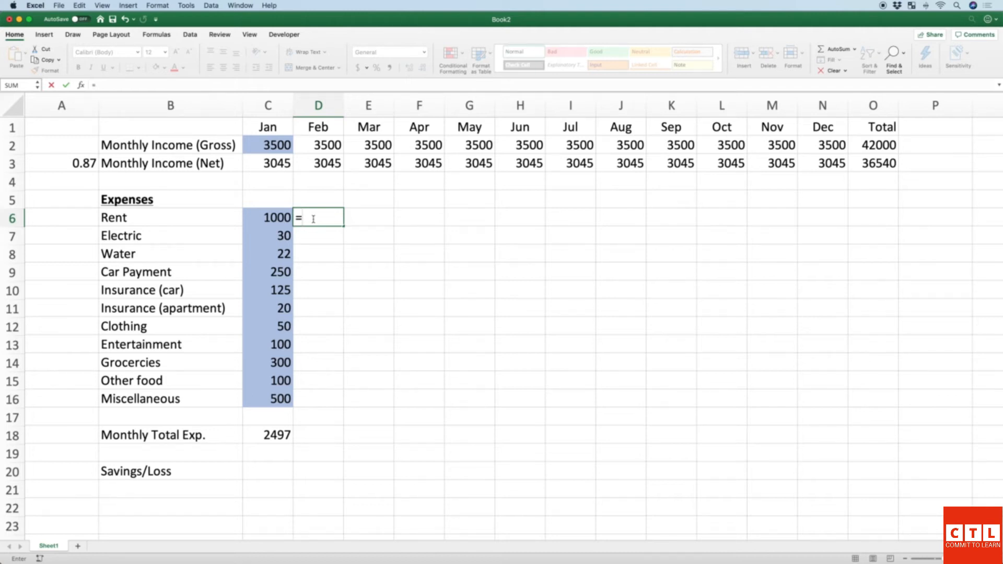
{"action": "type", "text": "C"}
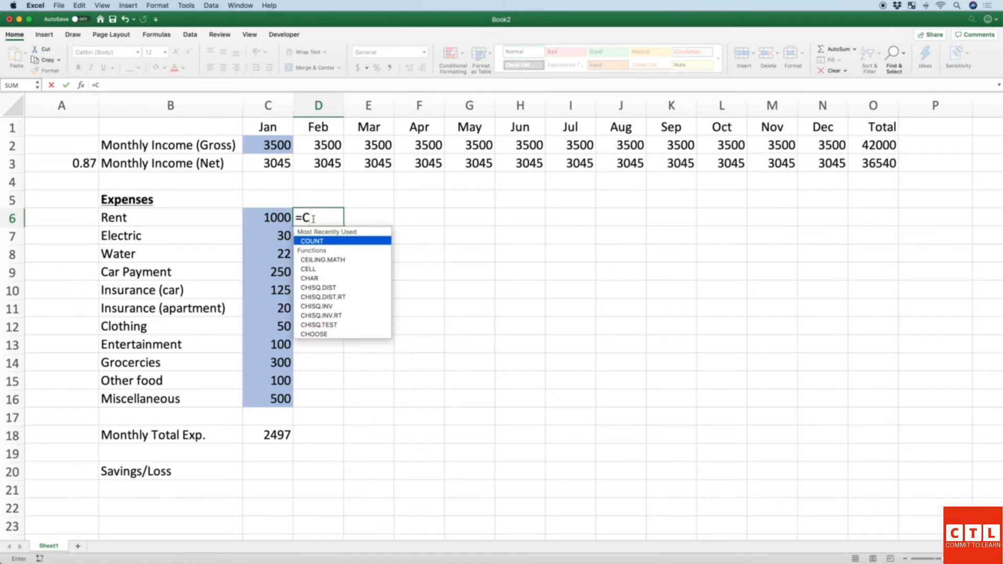
{"action": "key", "text": "BackSpace"}
{"action": "type", "text": "$C"}
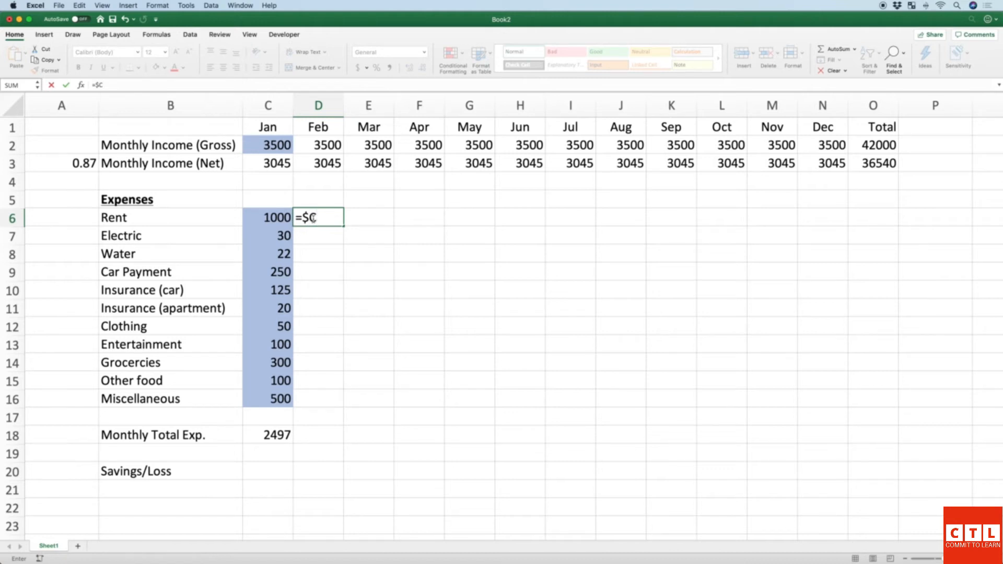
{"action": "type", "text": "6"}
{"action": "key", "text": "Return"}
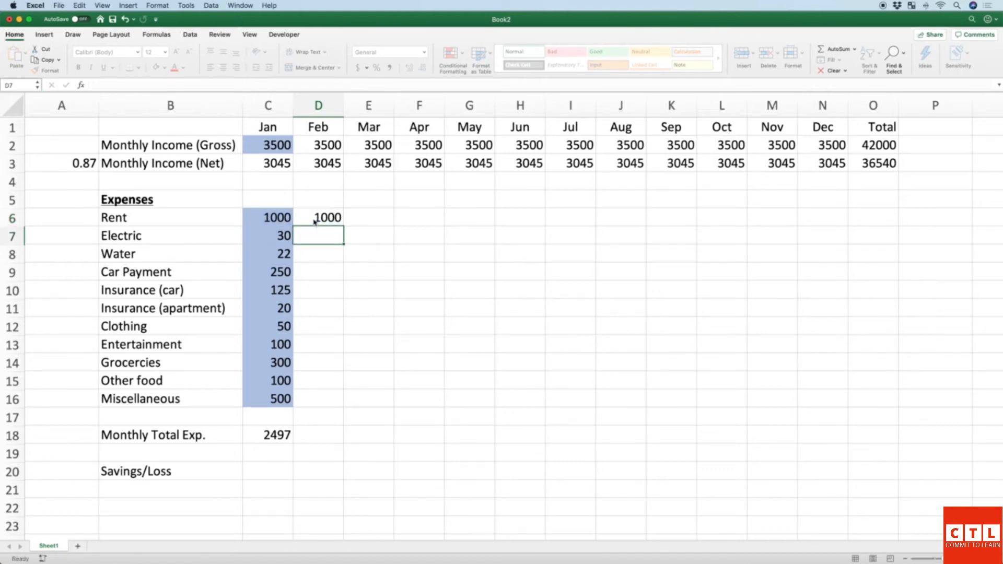
{"action": "left_click", "coordinate": [315, 221]}
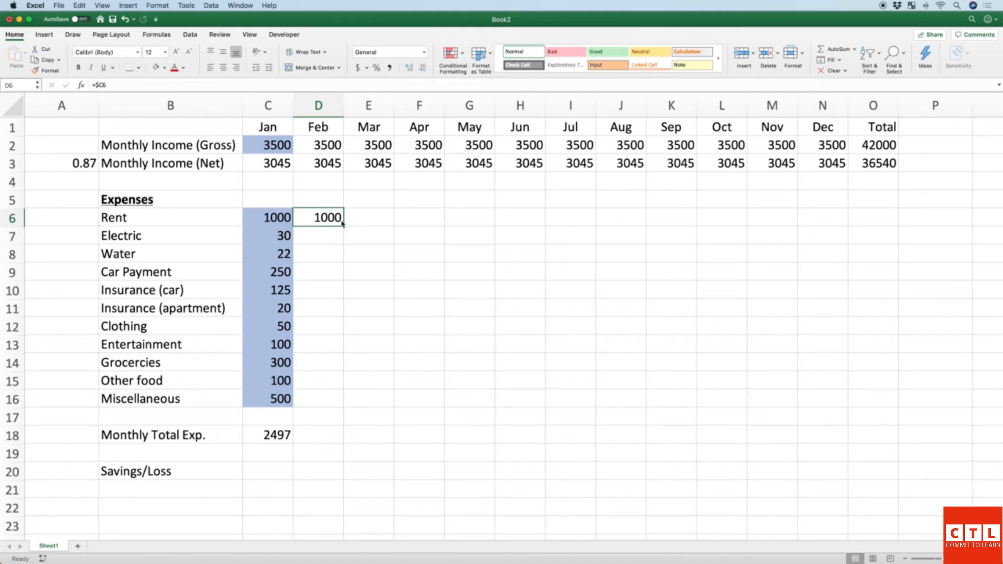
{"action": "left_click_drag", "start_coordinate": [344, 225], "coordinate": [844, 226]}
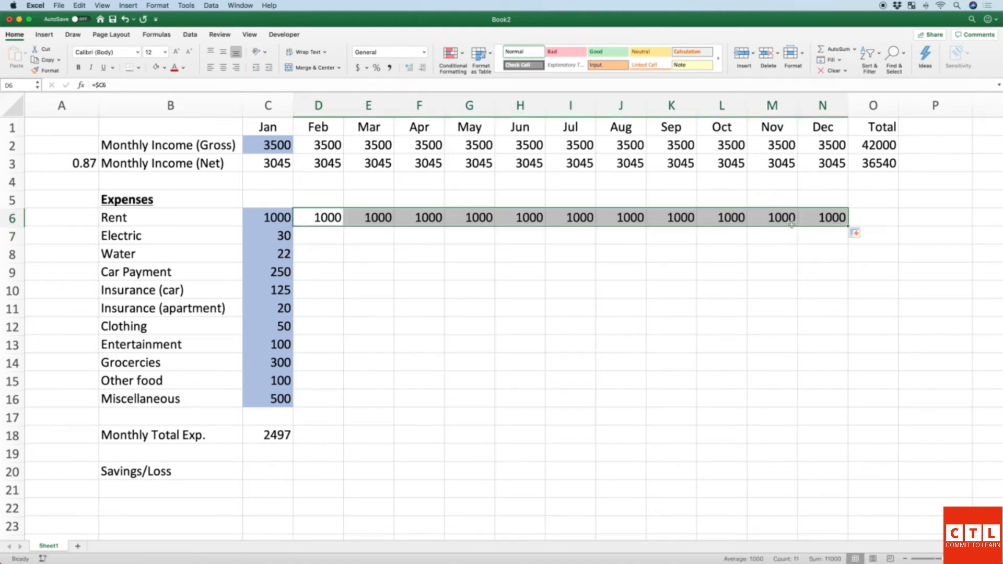
Step: Check the Rent formulas across row 6 for their fixed reference to the January column
{"action": "left_click", "coordinate": [817, 219]}
{"action": "left_click", "coordinate": [265, 87]}
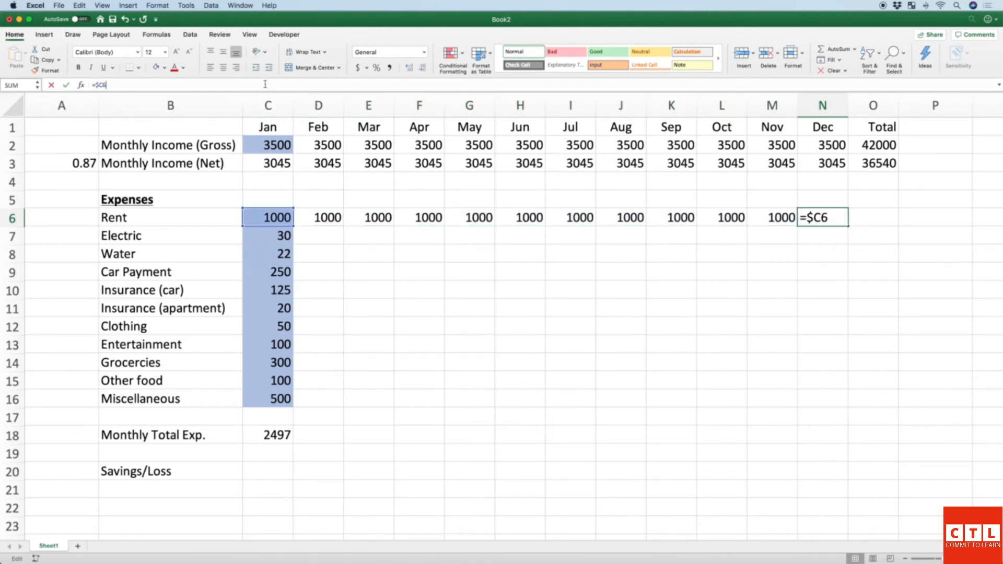
{"action": "key", "text": "Return"}
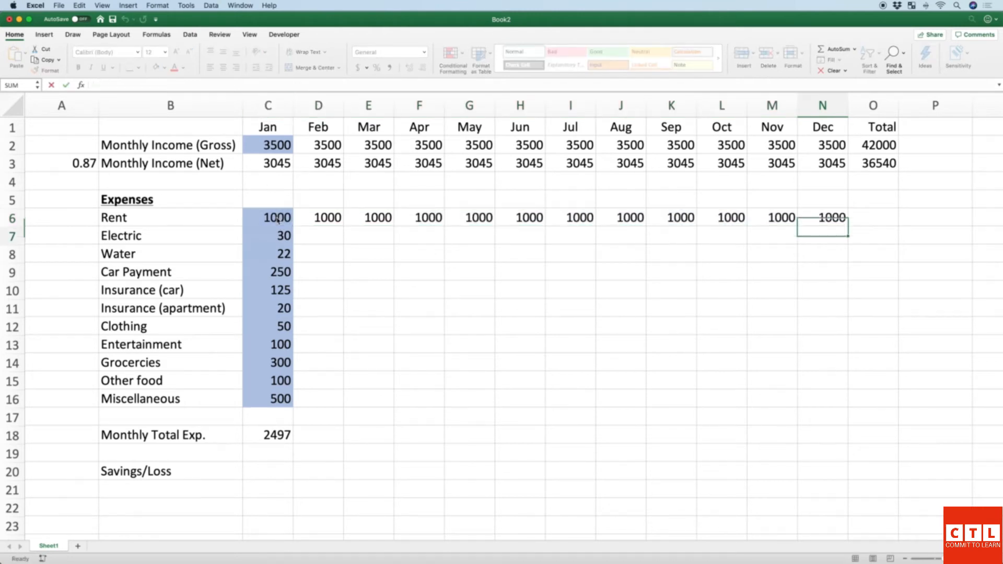
{"action": "key", "text": "Up"}
{"action": "key", "text": "Left"}
{"action": "key", "text": "Left"}
{"action": "key", "text": "Left"}
{"action": "key", "text": "Left"}
{"action": "key", "text": "Left"}
{"action": "key", "text": "Left"}
{"action": "key", "text": "Left"}
{"action": "key", "text": "Left"}
{"action": "key", "text": "Left"}
{"action": "key", "text": "Left"}
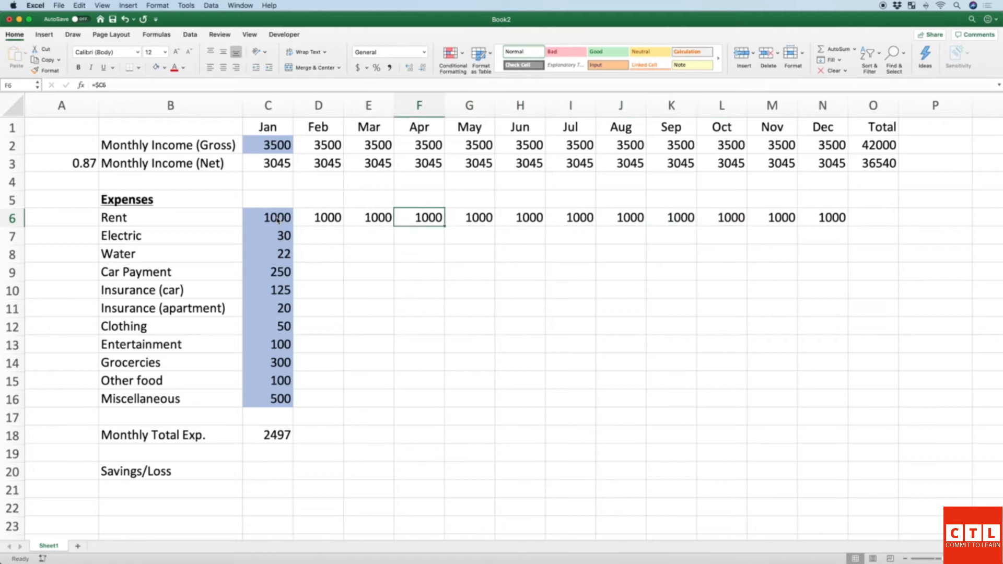
{"action": "key", "text": "Right"}
{"action": "key", "text": "Left"}
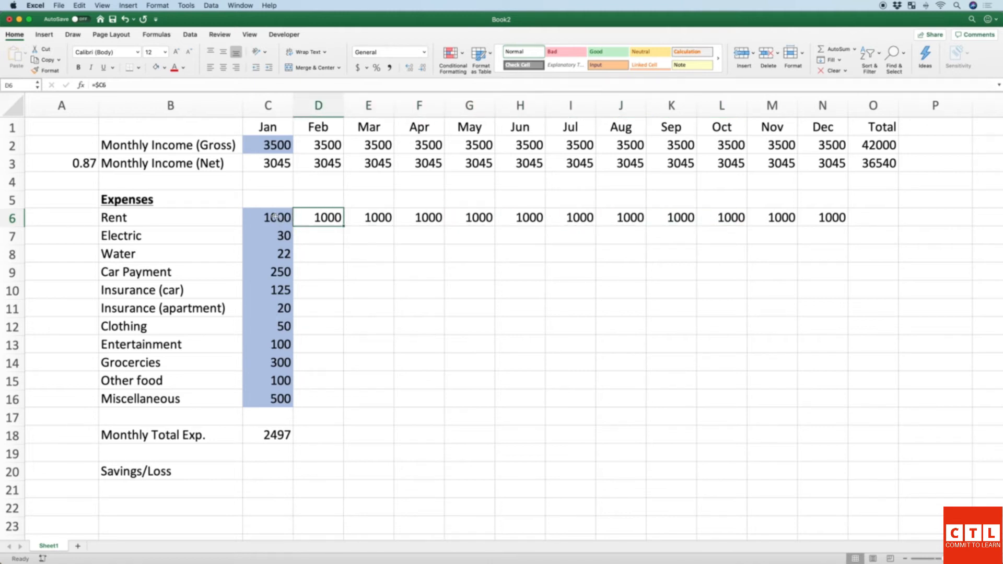
{"action": "key", "text": "Right"}
{"action": "key", "text": "Right"}
{"action": "key", "text": "Right"}
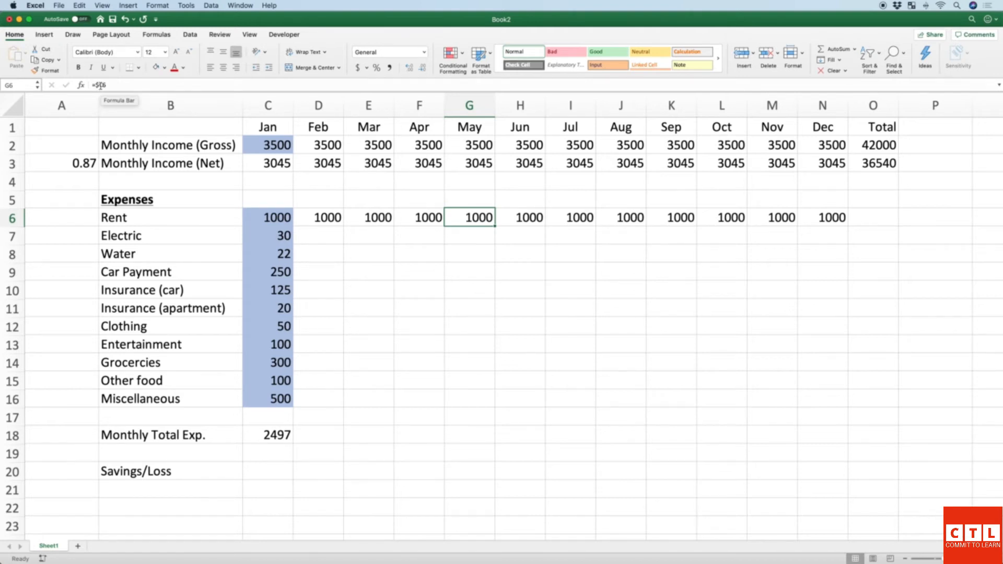
Step: Copy the D6 formula into the February Electric cell D7, fill it across to December and check the reference in N7
{"action": "left_click", "coordinate": [312, 220]}
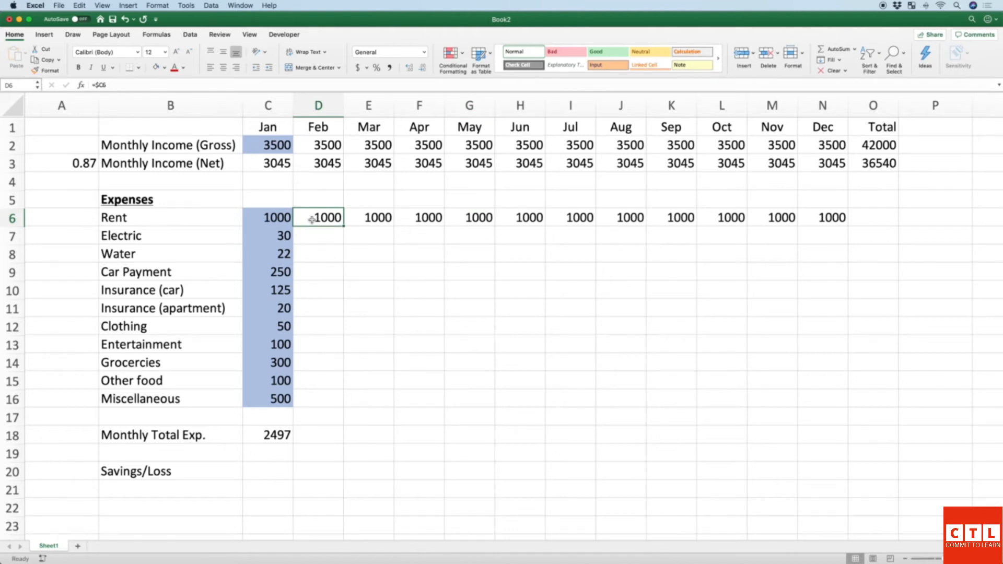
{"action": "left_click", "coordinate": [326, 236]}
{"action": "left_click", "coordinate": [330, 219]}
{"action": "key", "text": "super+c"}
{"action": "left_click", "coordinate": [331, 237]}
{"action": "key", "text": "super+v"}
{"action": "left_click", "coordinate": [151, 86]}
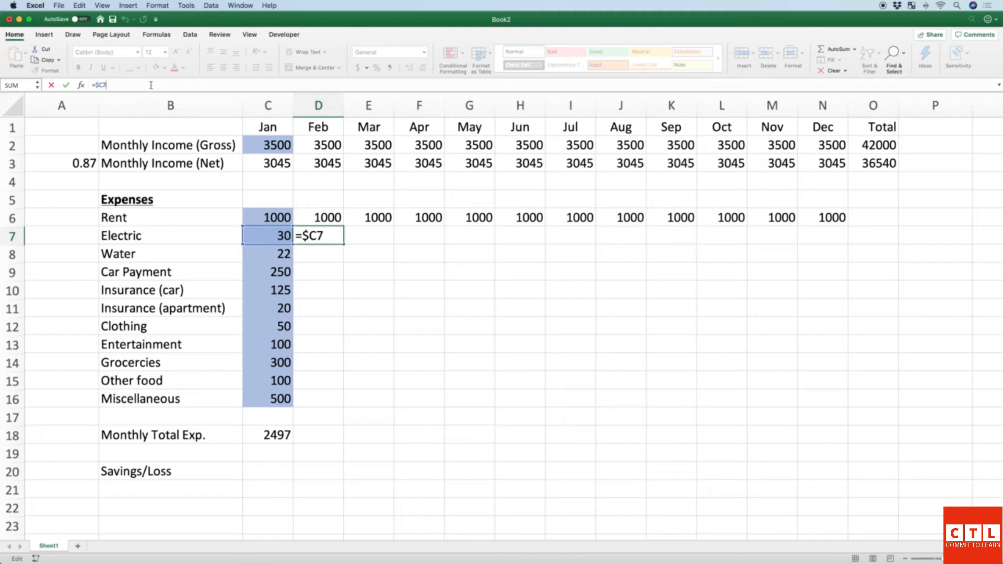
{"action": "key", "text": "Return"}
{"action": "left_click", "coordinate": [339, 239]}
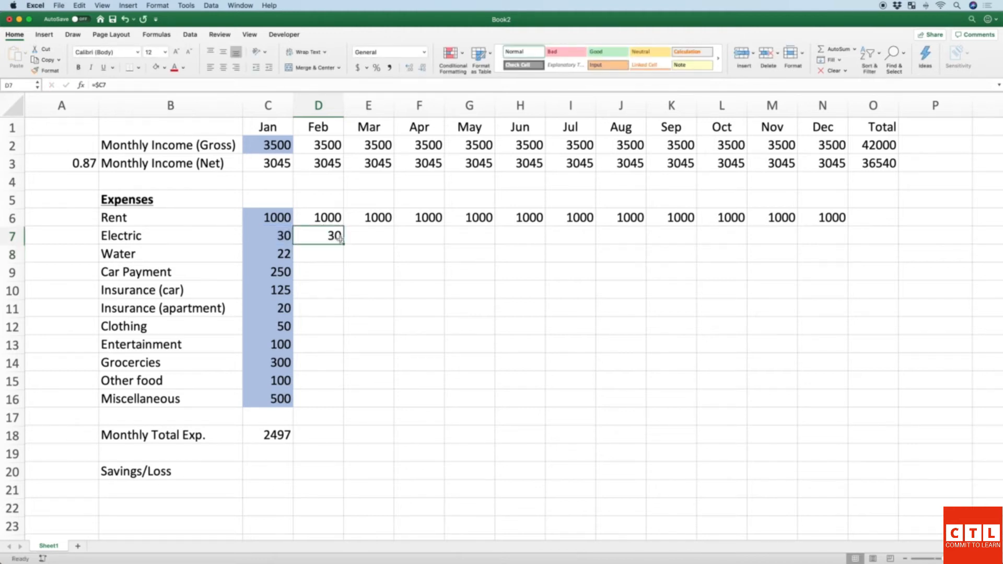
{"action": "left_click_drag", "start_coordinate": [342, 243], "coordinate": [831, 247]}
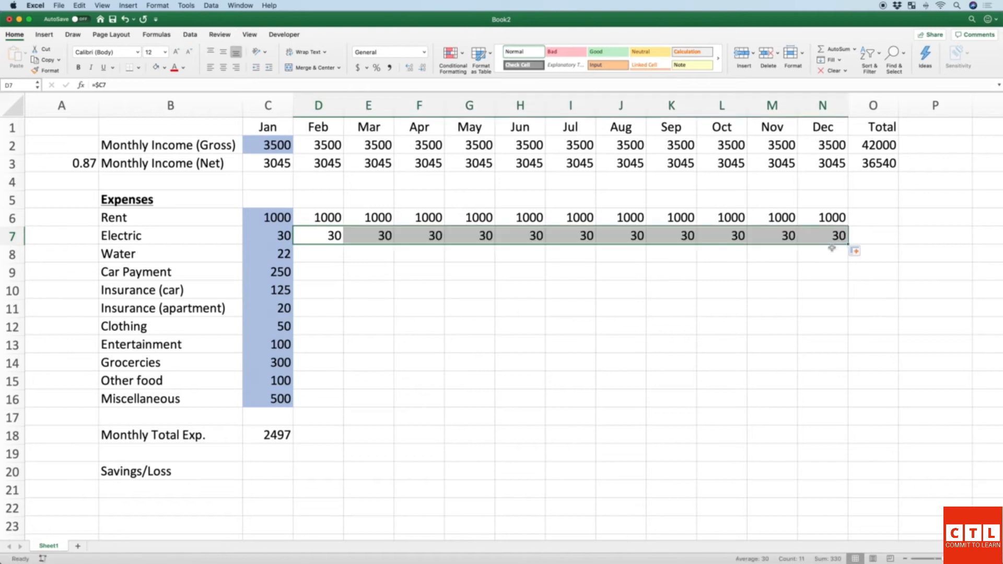
{"action": "left_click", "coordinate": [329, 236]}
{"action": "left_click", "coordinate": [809, 235]}
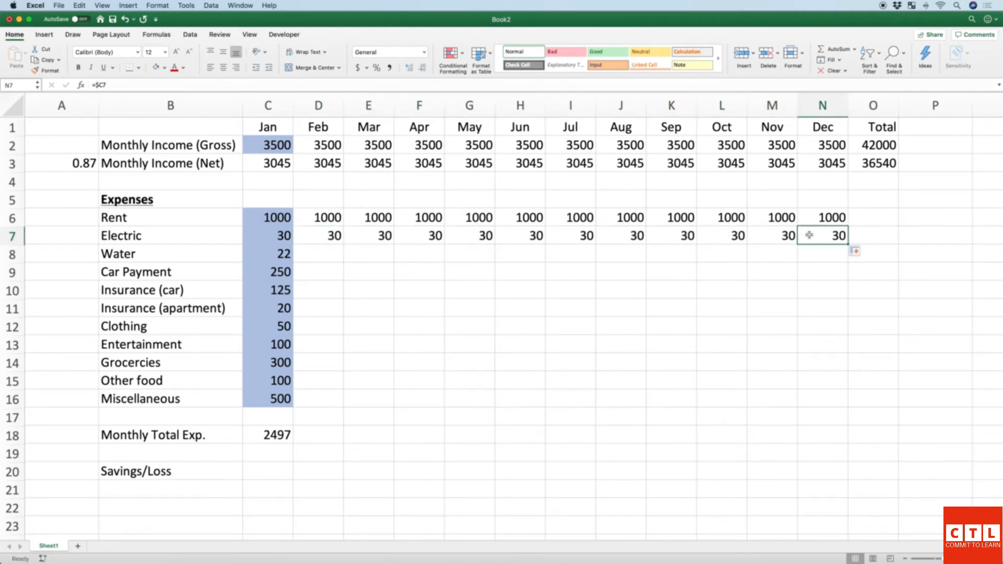
{"action": "left_click", "coordinate": [154, 84]}
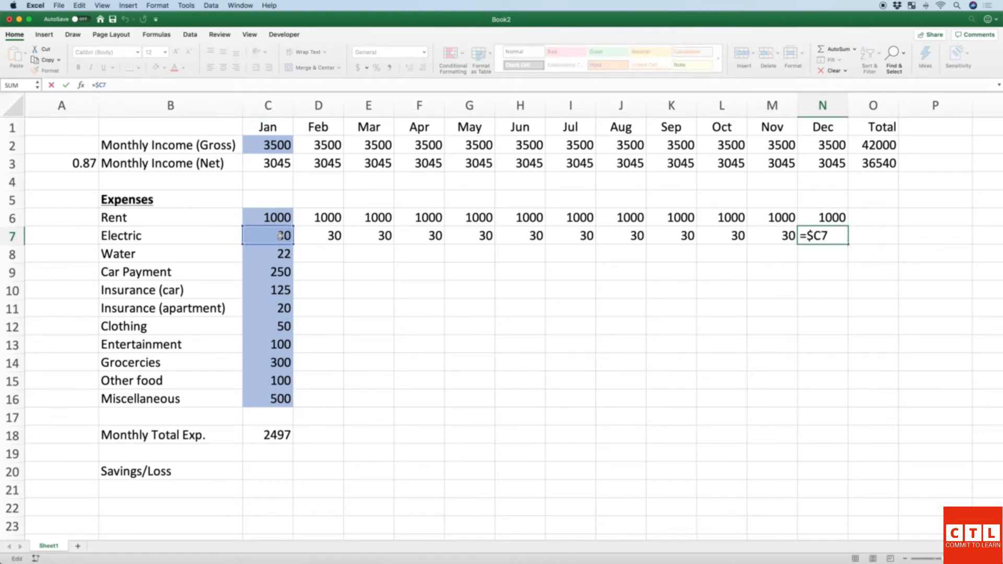
{"action": "key", "text": "Return"}
Step: Fill the February to December Rent formulas in D6:N6 down through Miscellaneous in row 16 and check the reference in N16
{"action": "left_click", "coordinate": [327, 239]}
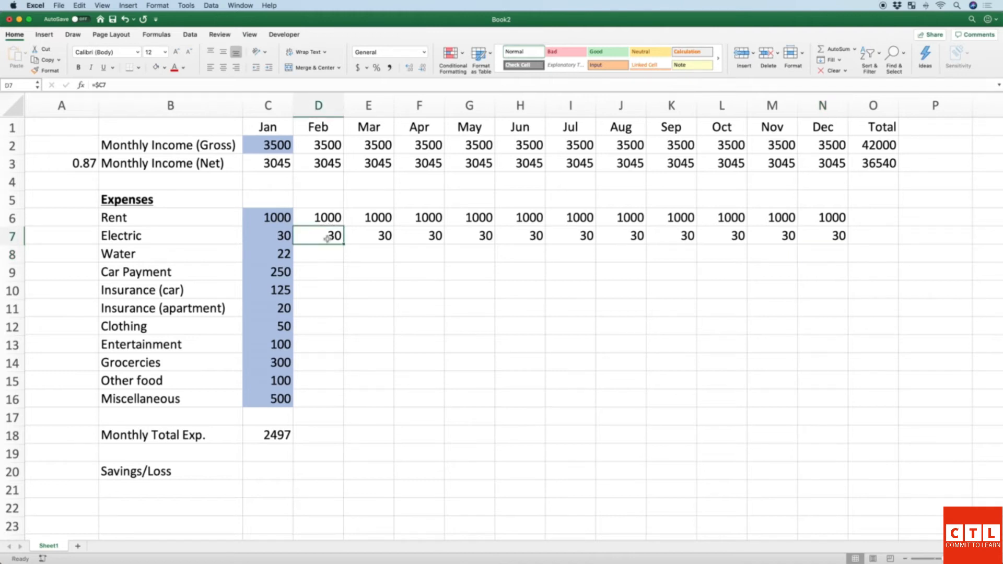
{"action": "key", "text": "Up"}
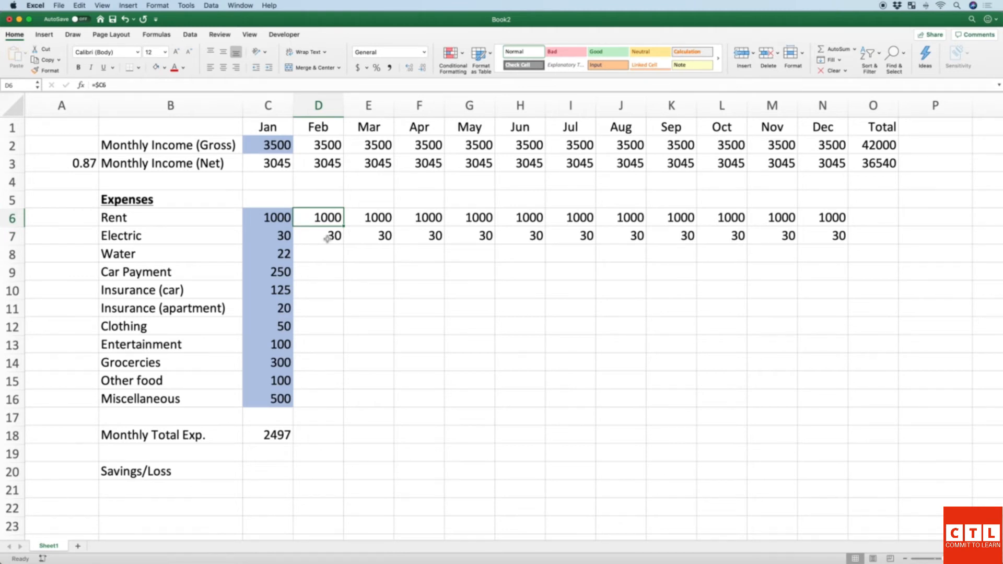
{"action": "key", "text": "ctrl+shift+Right"}
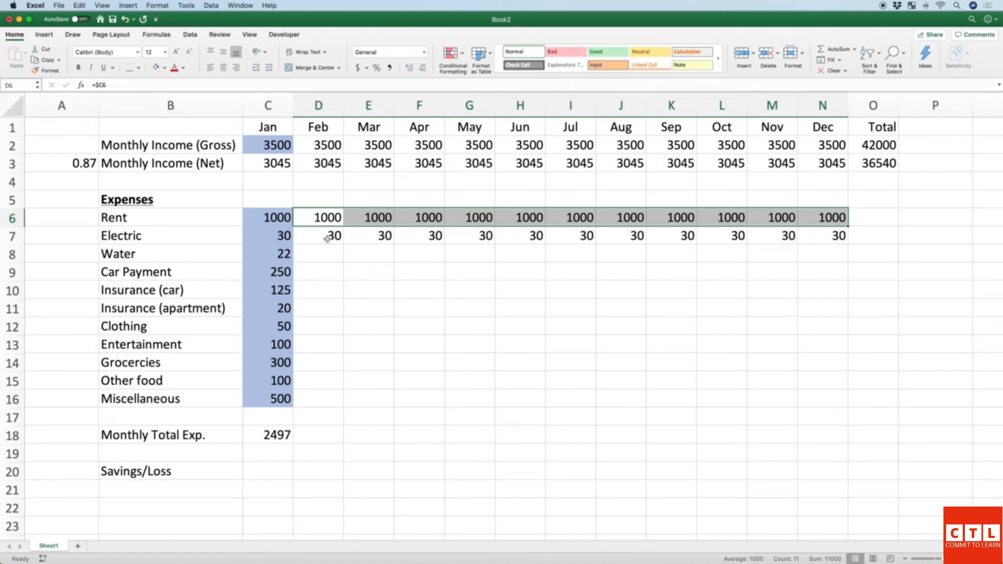
{"action": "key", "text": "shift+Down"}
{"action": "key", "text": "shift+Down"}
{"action": "key", "text": "shift+Down"}
{"action": "key", "text": "shift+Down"}
{"action": "key", "text": "shift+Down"}
{"action": "key", "text": "shift+Down"}
{"action": "key", "text": "shift+Down"}
{"action": "key", "text": "shift+Down"}
{"action": "key", "text": "shift+Down"}
{"action": "key", "text": "shift+Down"}
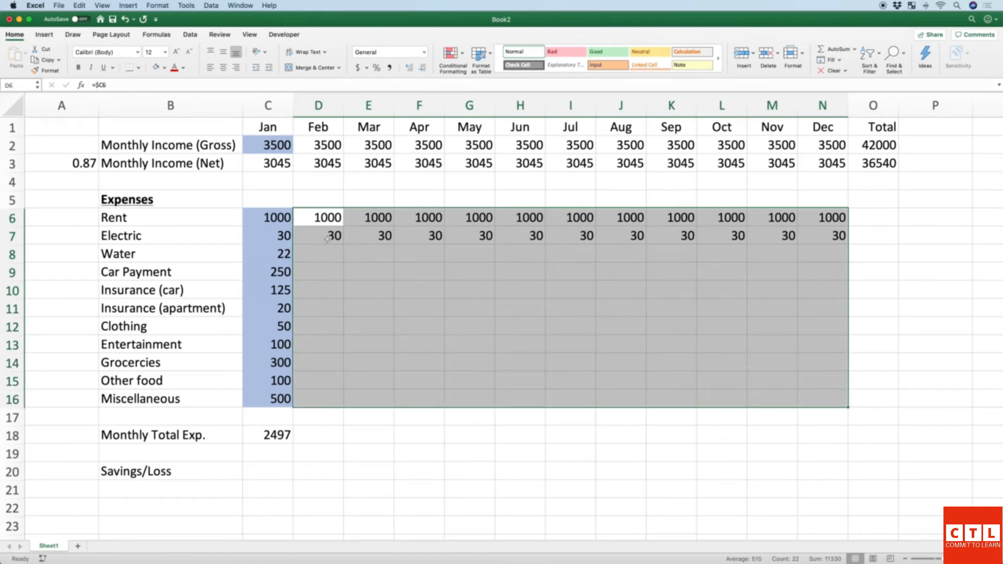
{"action": "key", "text": "ctrl+d"}
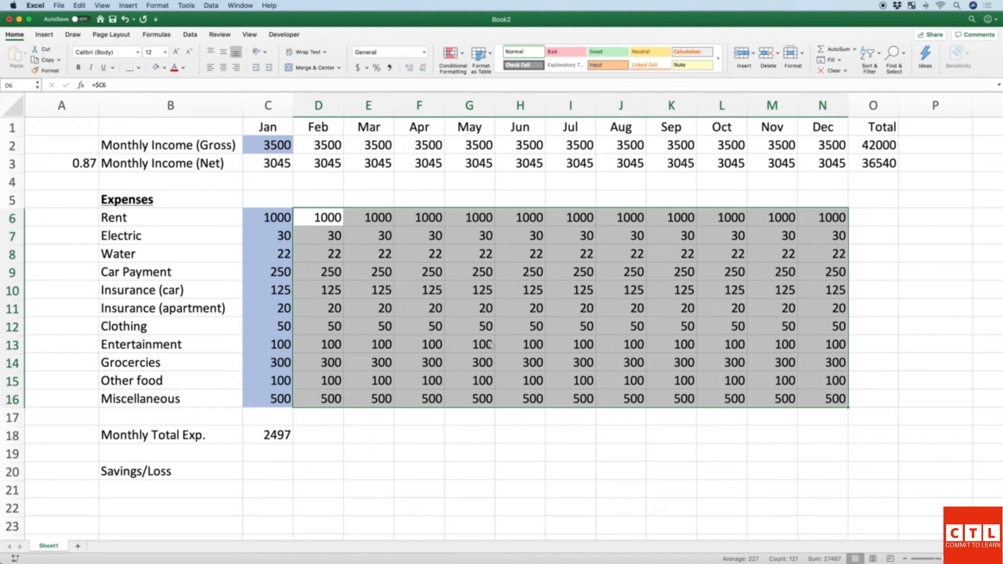
{"action": "left_click", "coordinate": [826, 399]}
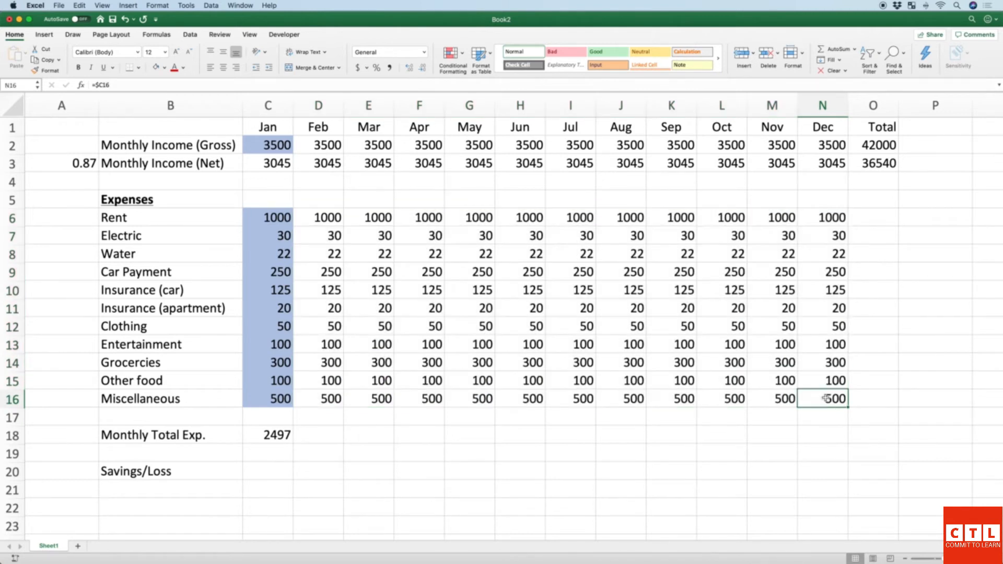
{"action": "left_click", "coordinate": [130, 83]}
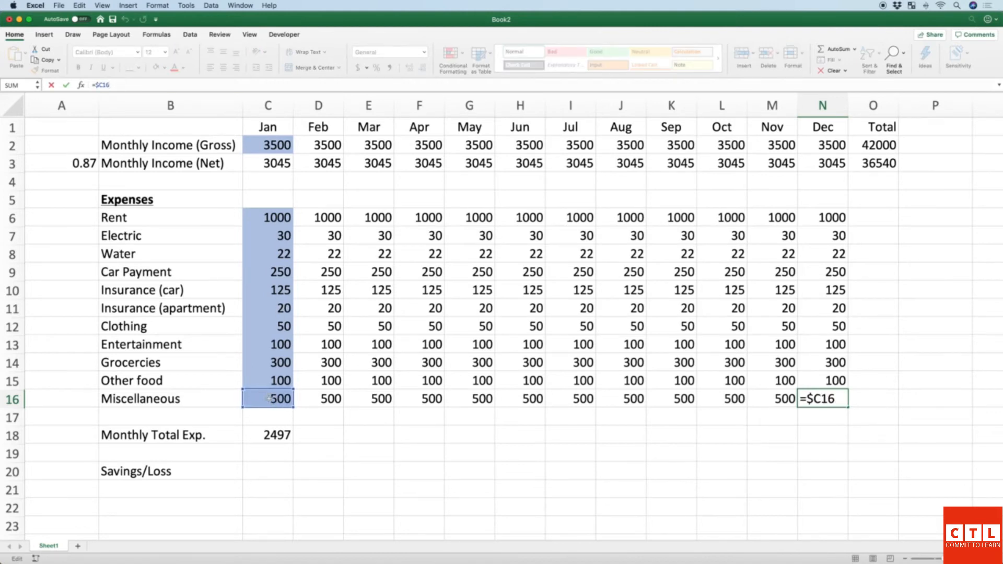
{"action": "key", "text": "Return"}
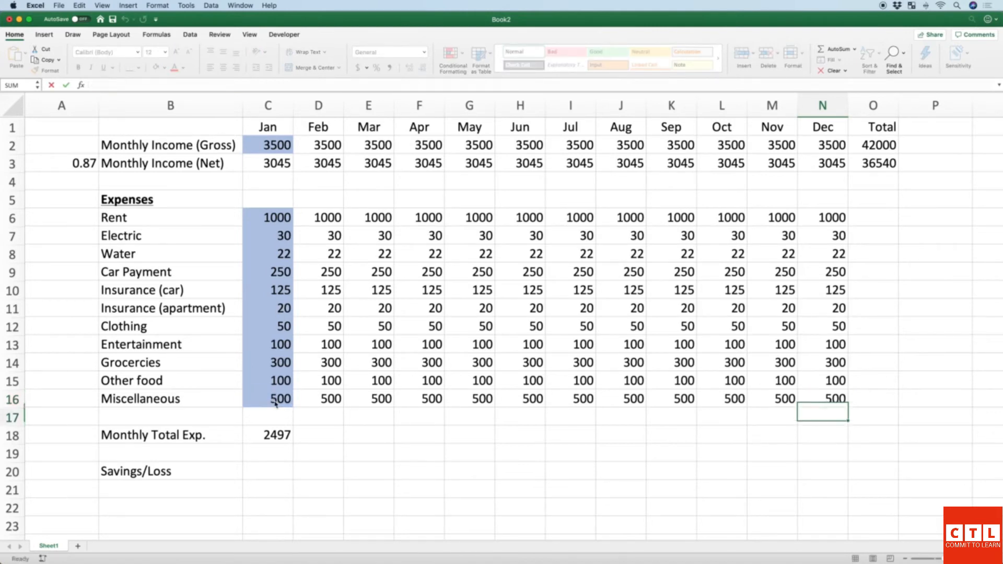
Step: Try January amounts of 50 for Electric, 30 for Water and 225 for Car Payment in C7:C9
{"action": "left_click", "coordinate": [275, 236]}
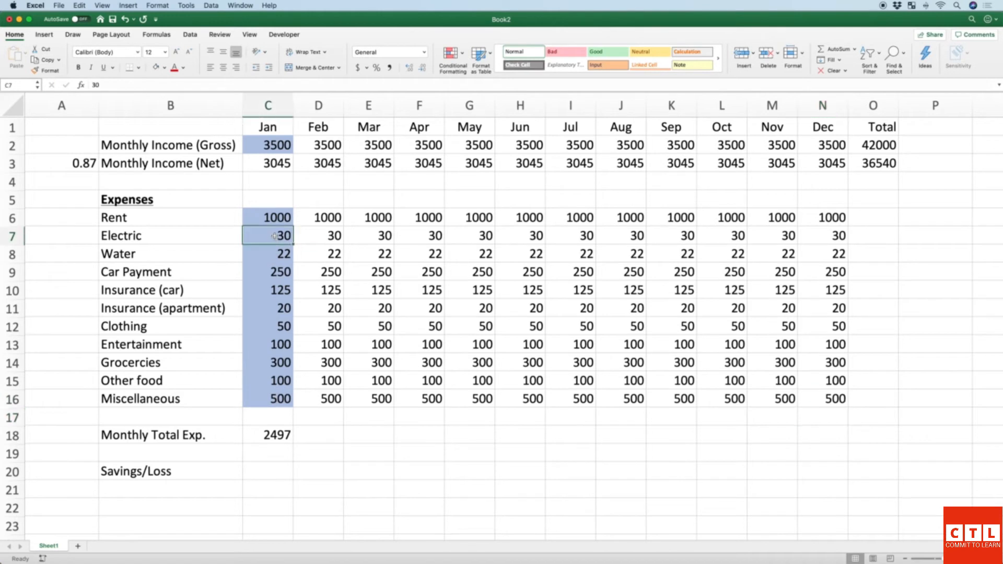
{"action": "type", "text": "50"}
{"action": "key", "text": "Return"}
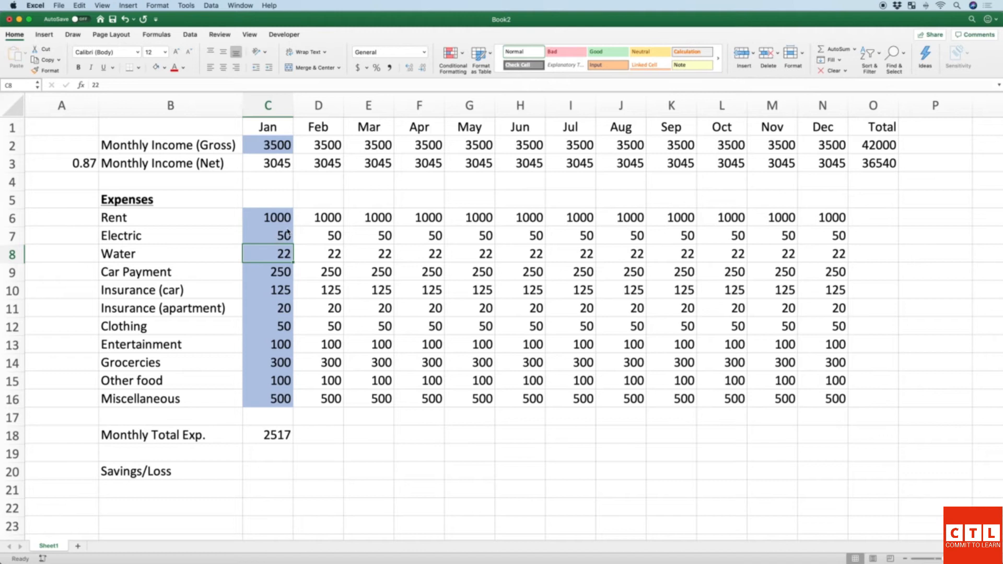
{"action": "type", "text": "30"}
{"action": "key", "text": "Return"}
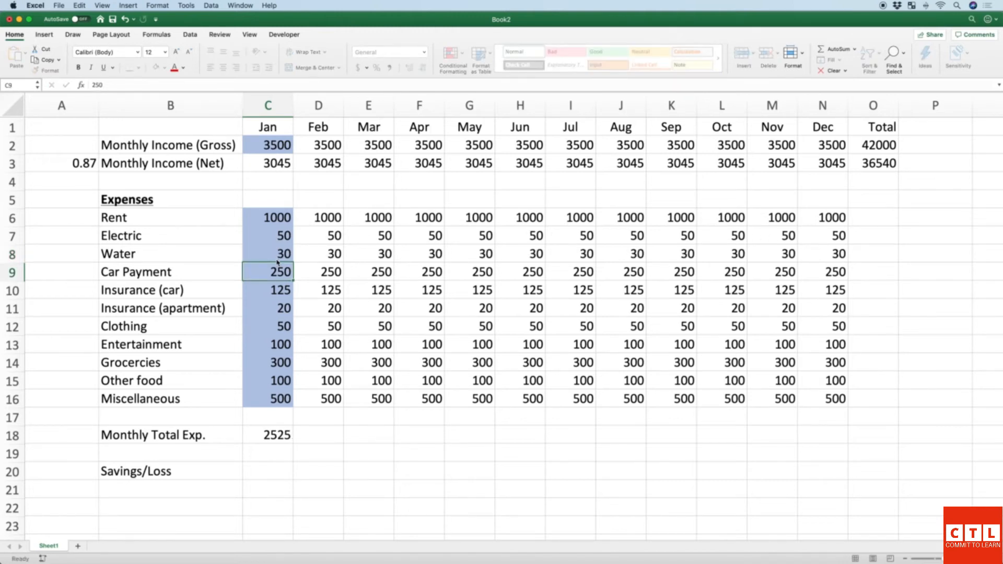
{"action": "type", "text": "225"}
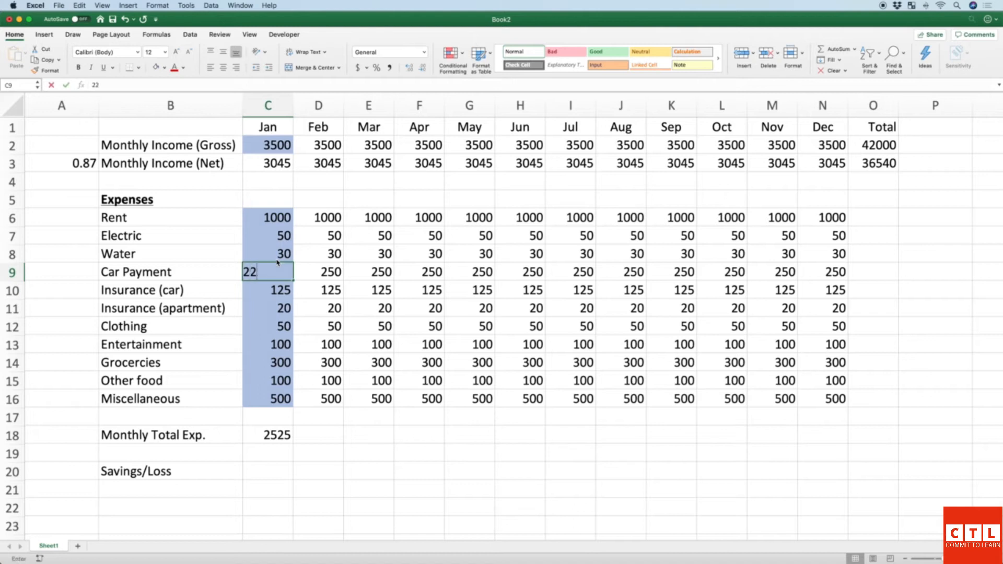
{"action": "key", "text": "Return"}
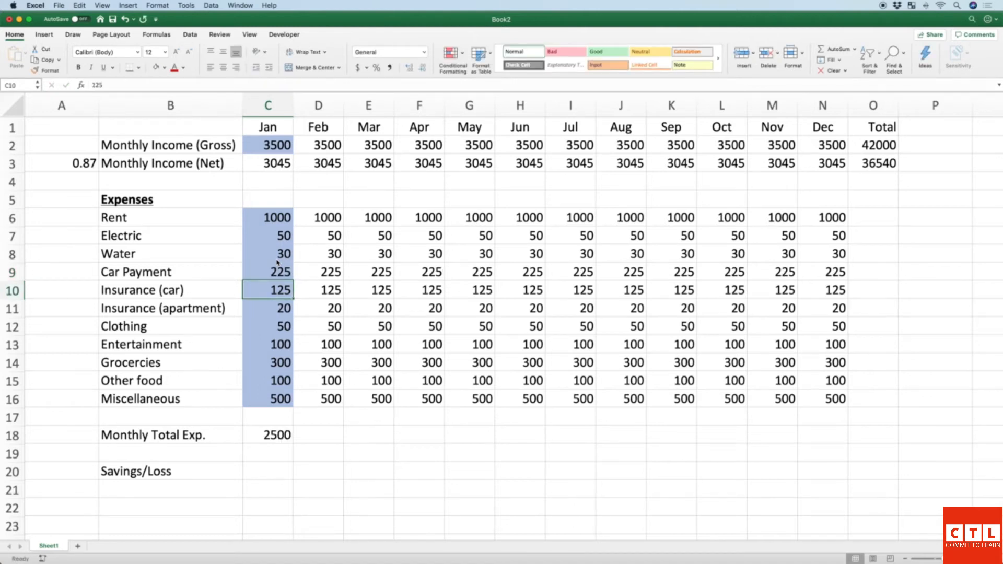
Step: Undo the trial changes to the January Electric, Water and Car Payment amounts
{"action": "key", "text": "super+z"}
{"action": "key", "text": "super+z"}
{"action": "key", "text": "super+z"}
{"action": "key", "text": "super+z"}
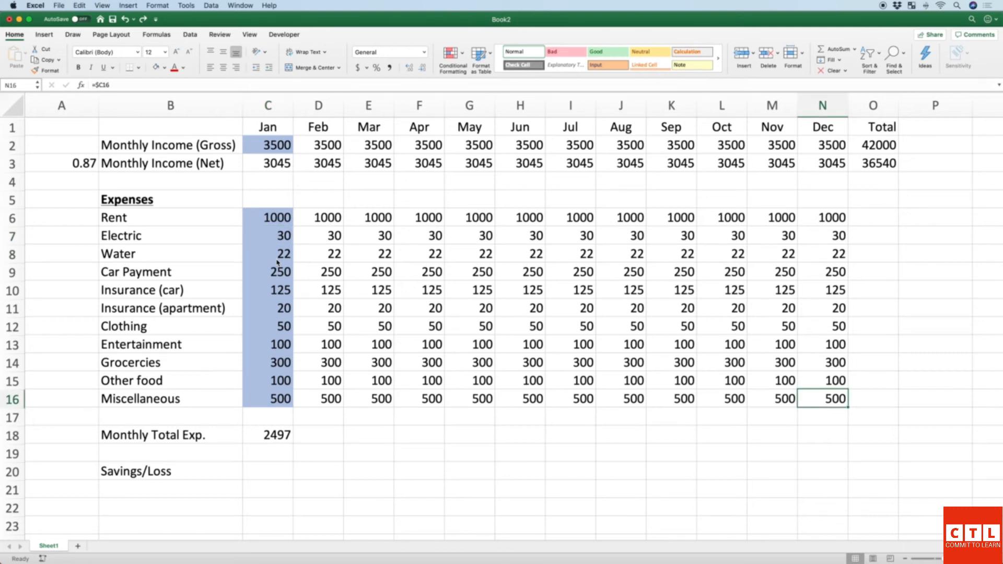
Step: Inspect the December Miscellaneous formula in N16 and the yearly net income total formula in O3
{"action": "left_click", "coordinate": [184, 81]}
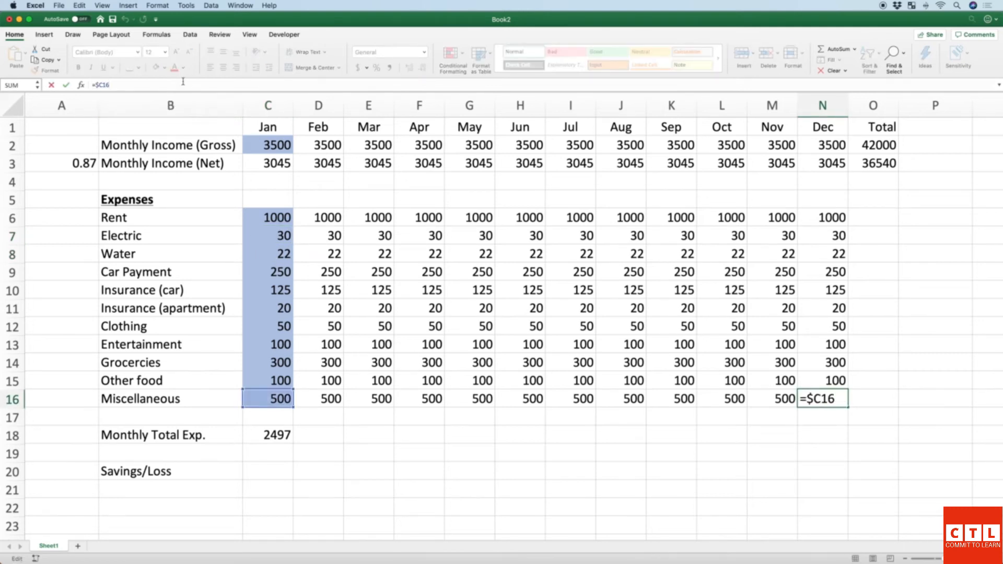
{"action": "key", "text": "Return"}
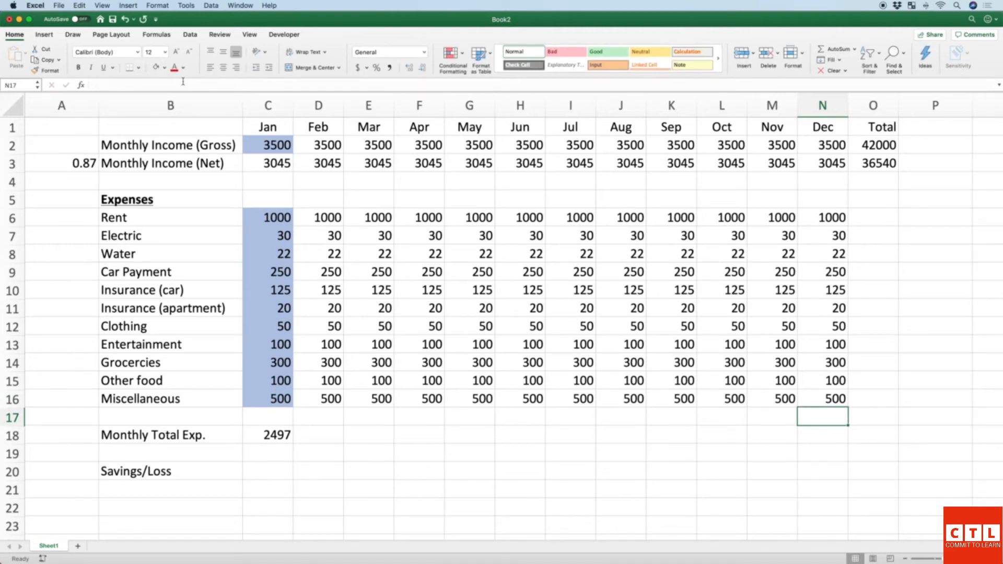
{"action": "left_click", "coordinate": [872, 165]}
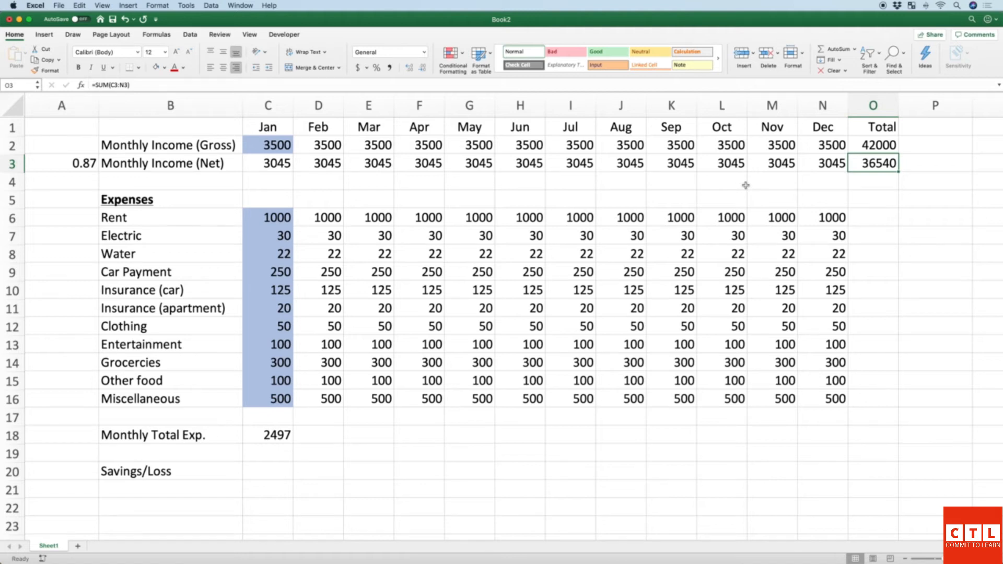
Step: Copy the yearly total formula from O3 to the expense rows O6:O16 and check the summed range in O16
{"action": "key", "text": "super+c"}
{"action": "left_click", "coordinate": [873, 219]}
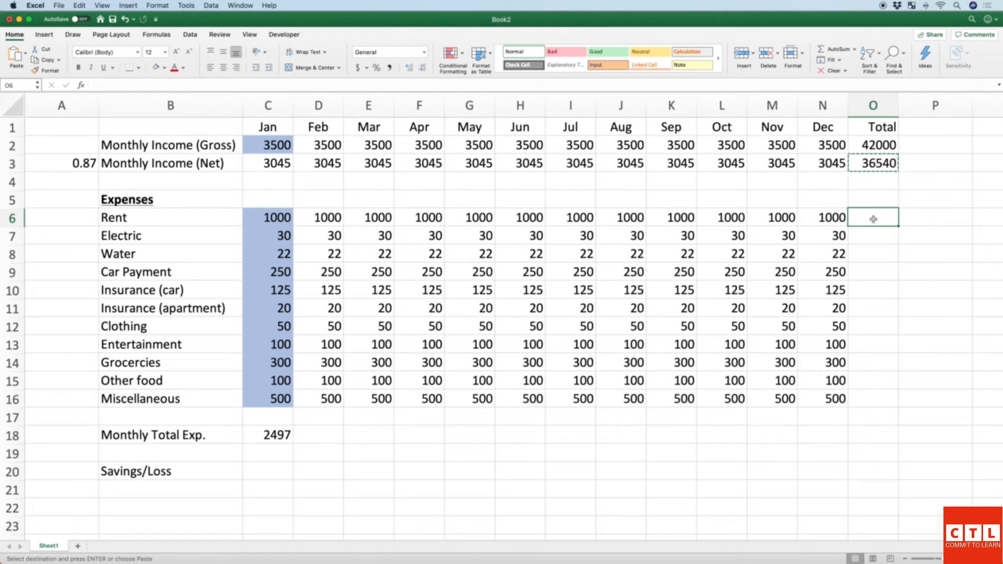
{"action": "left_click", "coordinate": [872, 399], "text": "shift"}
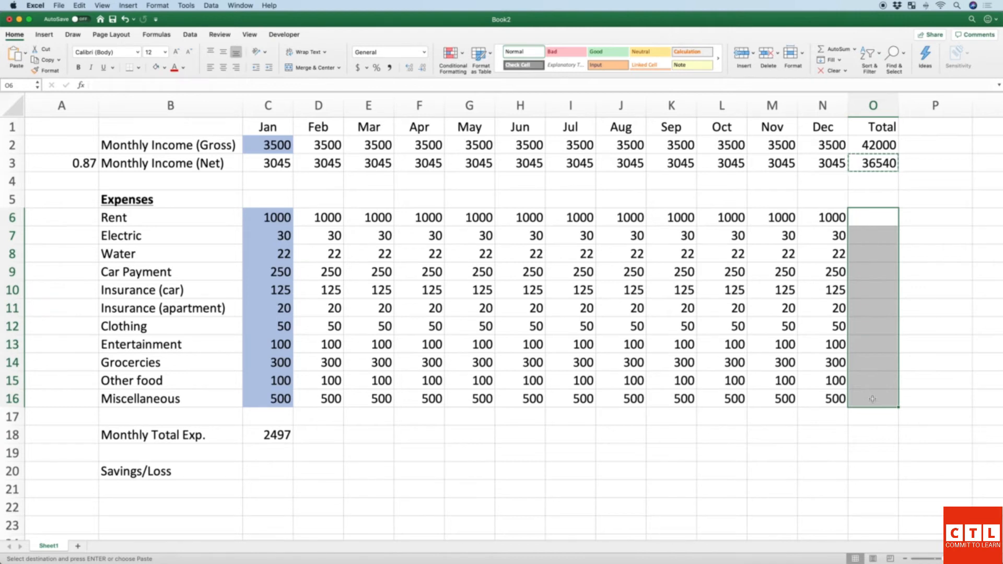
{"action": "key", "text": "super+v"}
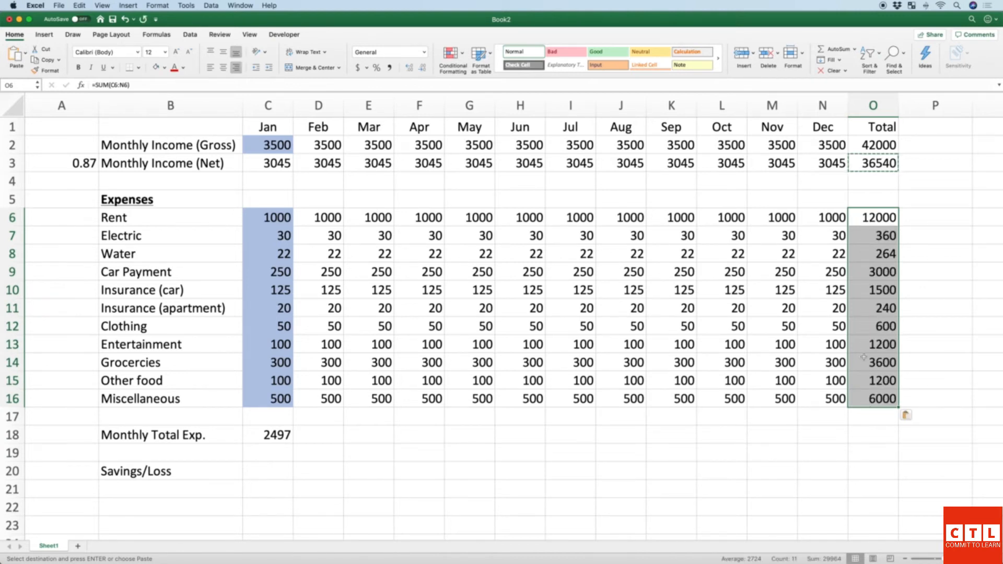
{"action": "left_click", "coordinate": [881, 400]}
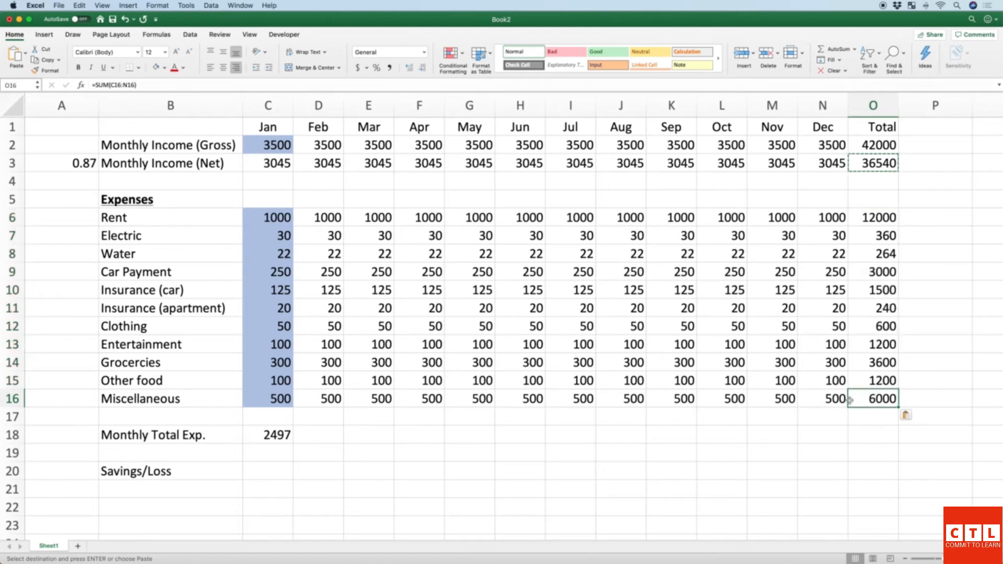
{"action": "left_click", "coordinate": [198, 84]}
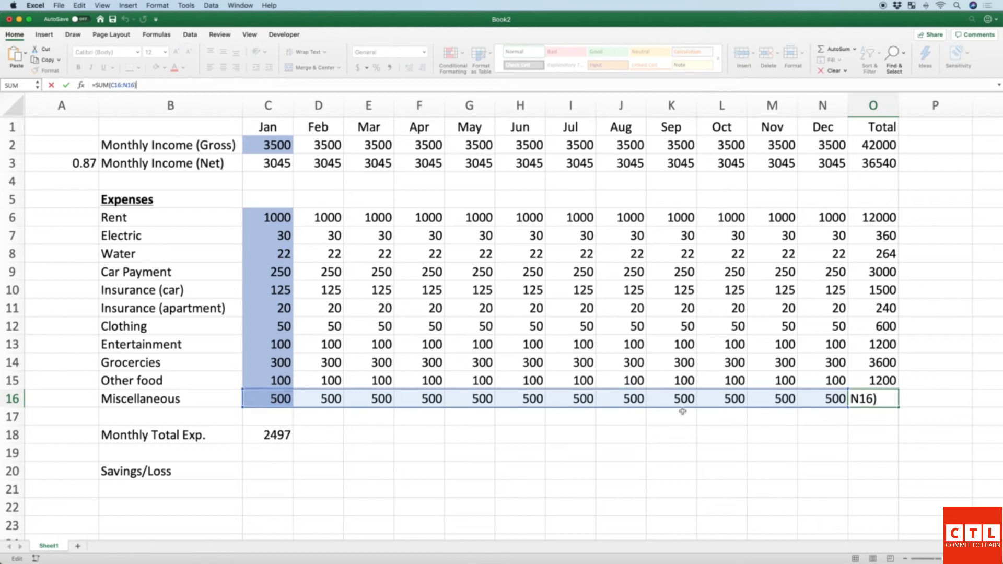
{"action": "key", "text": "Return"}
{"action": "left_click", "coordinate": [888, 400]}
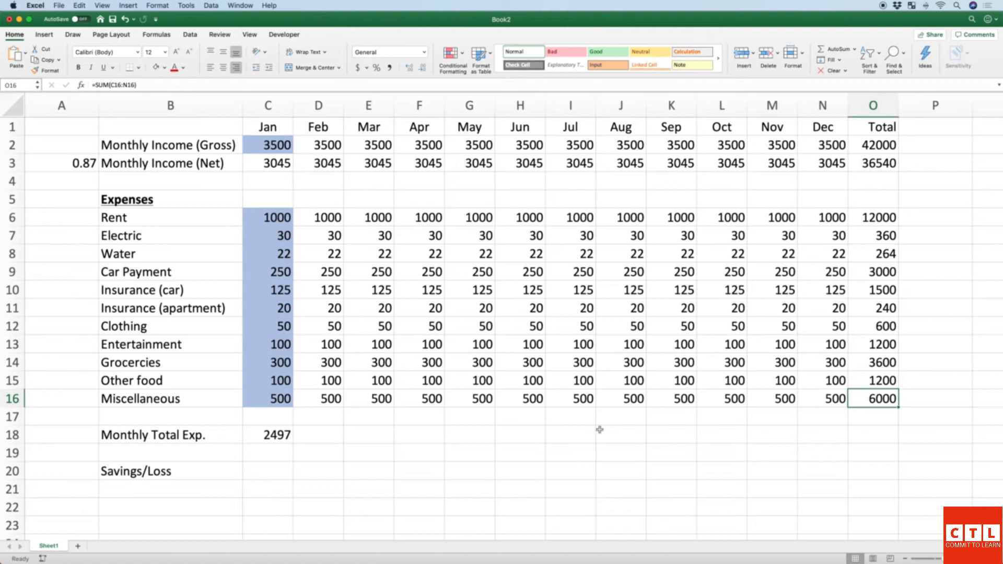
Step: Check the January Monthly Total Exp. formula in C18 and fill it across through December in N18
{"action": "left_click", "coordinate": [275, 435]}
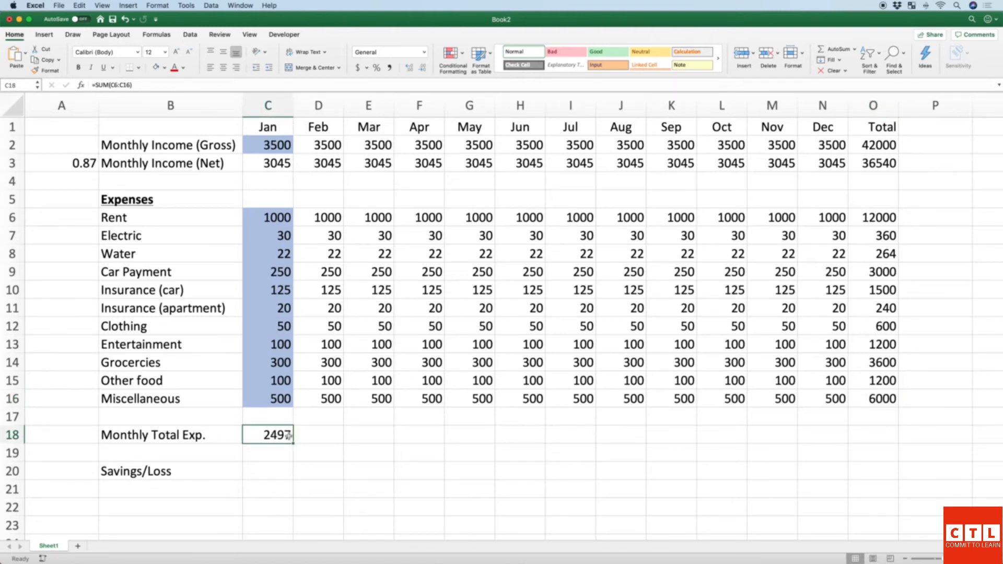
{"action": "left_click", "coordinate": [142, 84]}
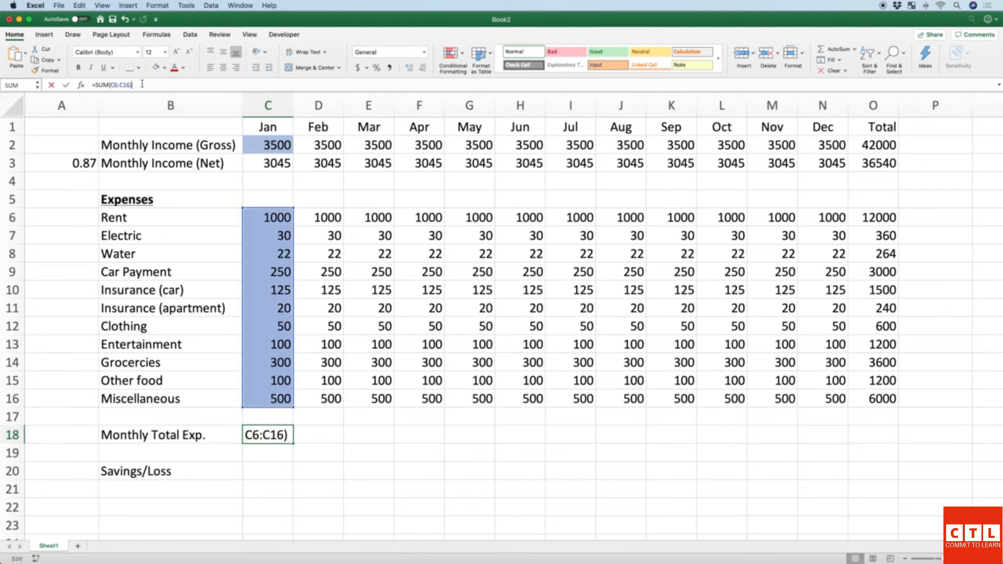
{"action": "key", "text": "Return"}
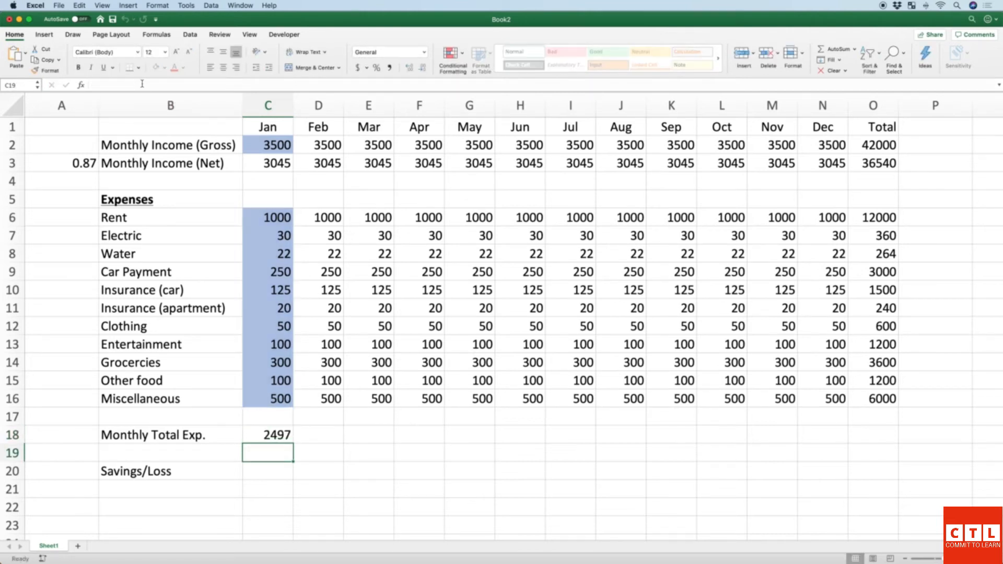
{"action": "key", "text": "Up"}
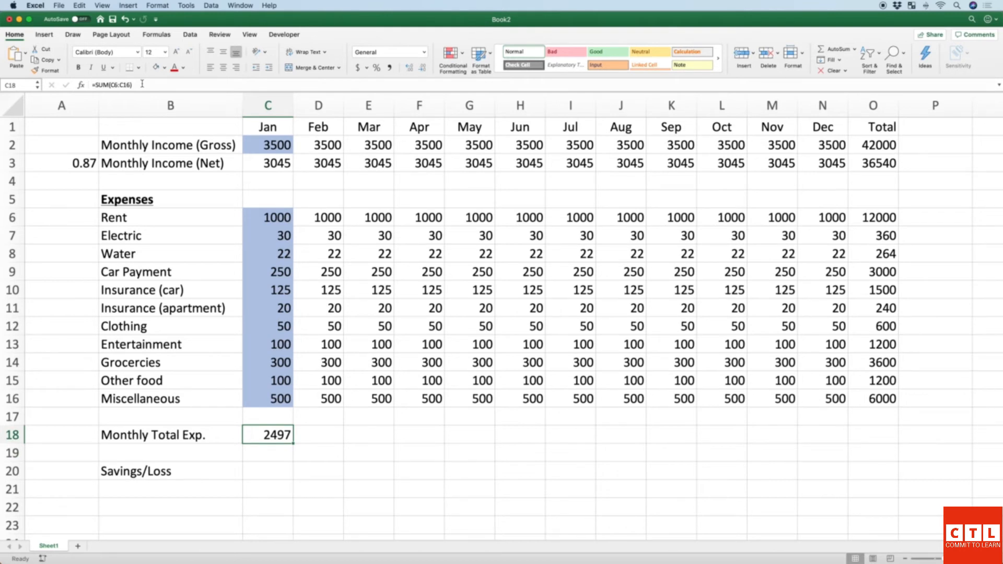
{"action": "key", "text": "shift+Right"}
{"action": "key", "text": "shift+Right"}
{"action": "key", "text": "shift+Right"}
{"action": "key", "text": "shift+Right"}
{"action": "key", "text": "shift+Right"}
{"action": "key", "text": "shift+Right"}
{"action": "key", "text": "shift+Right"}
{"action": "key", "text": "shift+Right"}
{"action": "key", "text": "shift+Right"}
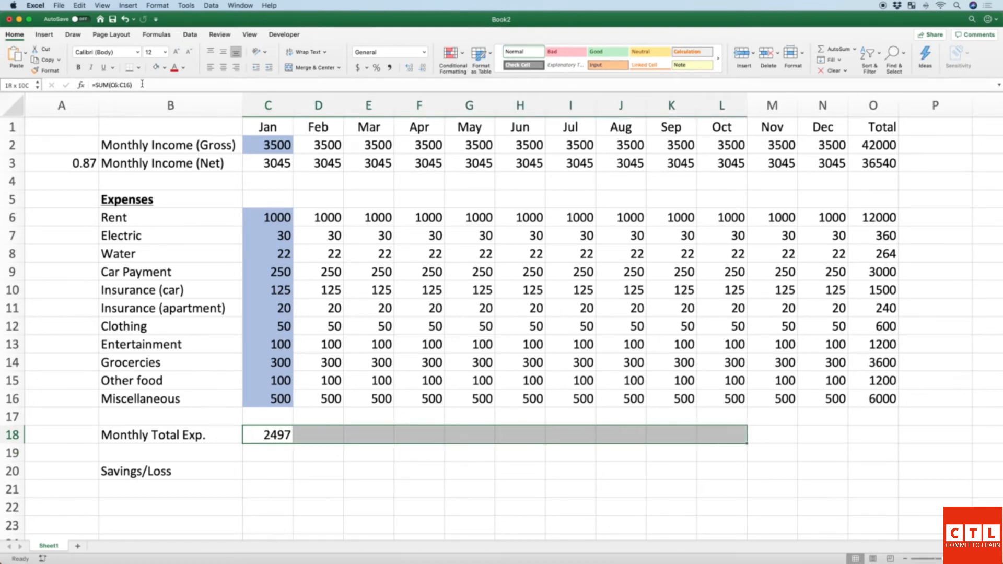
{"action": "key", "text": "shift+Right"}
{"action": "key", "text": "shift+Right"}
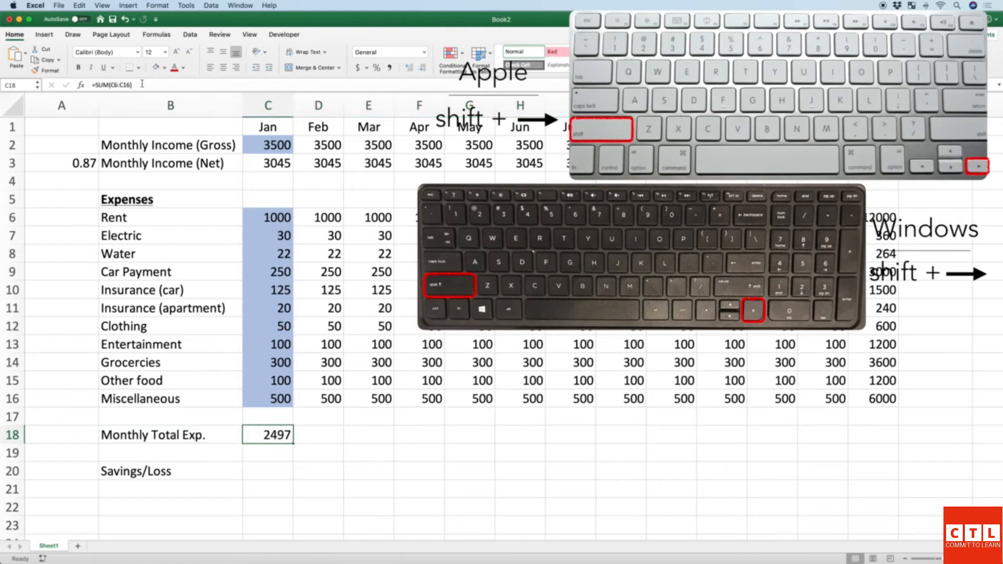
{"action": "key", "text": "shift+Right"}
{"action": "key", "text": "shift+Right"}
{"action": "key", "text": "shift+Right"}
{"action": "key", "text": "shift+Right"}
{"action": "key", "text": "shift+Right"}
{"action": "key", "text": "shift+Right"}
{"action": "key", "text": "shift+Right"}
{"action": "key", "text": "shift+Right"}
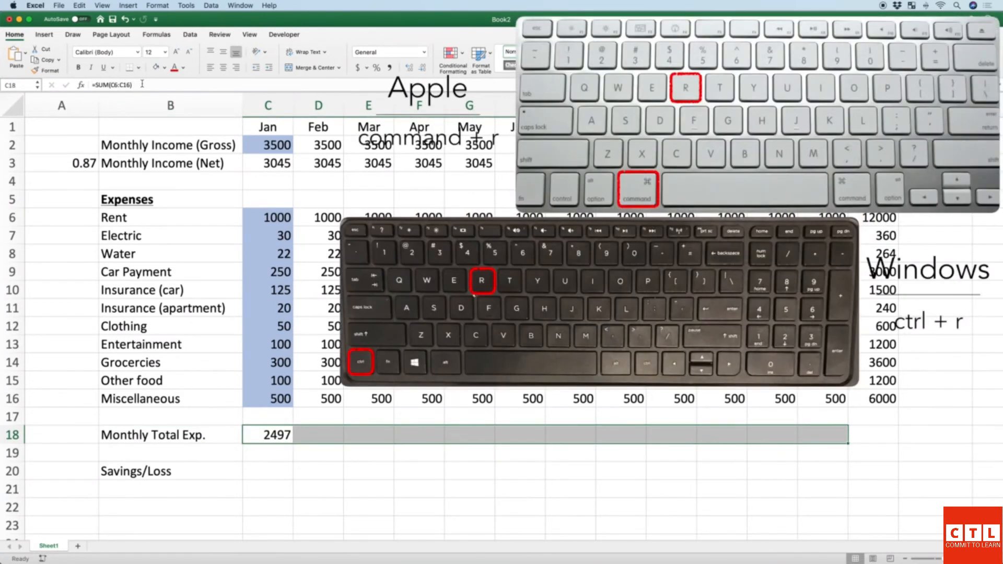
{"action": "key", "text": "super+r"}
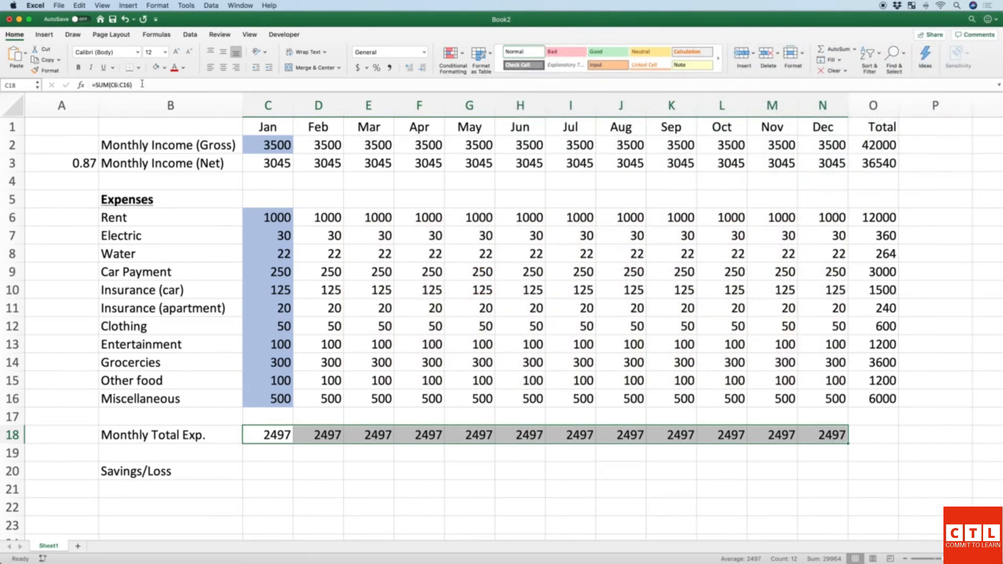
Step: Inspect the December Monthly Total Exp. formula in N18 and the range it sums
{"action": "key", "text": "Right"}
{"action": "key", "text": "Right"}
{"action": "key", "text": "Right"}
{"action": "key", "text": "Right"}
{"action": "key", "text": "Right"}
{"action": "key", "text": "Right"}
{"action": "key", "text": "Right"}
{"action": "key", "text": "Right"}
{"action": "key", "text": "Right"}
{"action": "key", "text": "Right"}
{"action": "key", "text": "Right"}
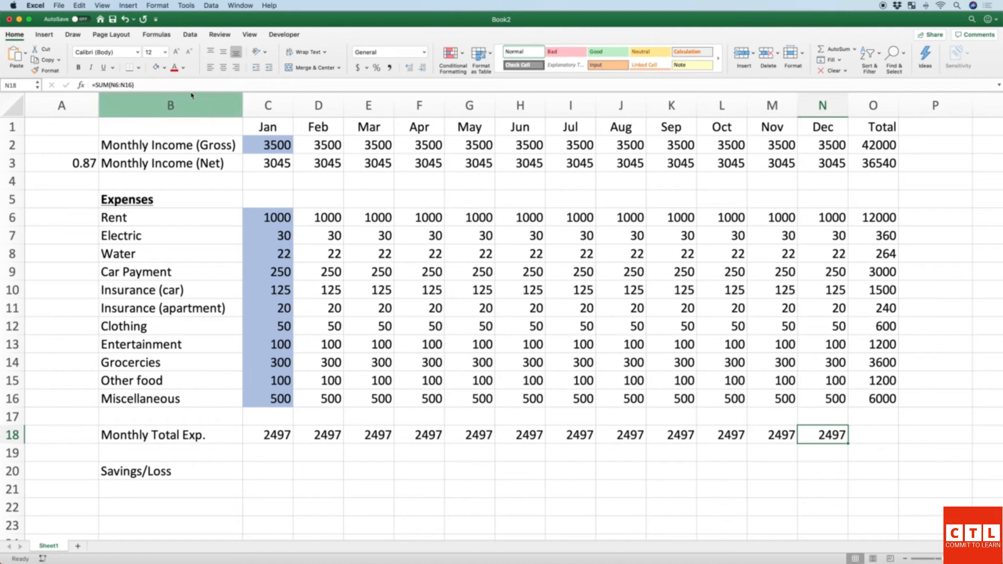
{"action": "left_click", "coordinate": [171, 86]}
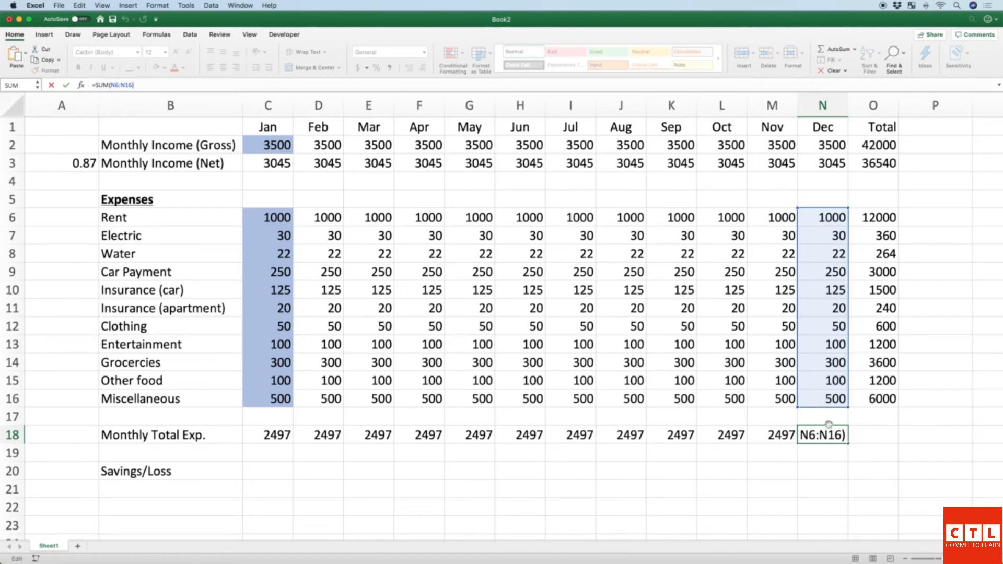
{"action": "key", "text": "Return"}
{"action": "key", "text": "Up"}
Step: Copy the yearly Miscellaneous total formula from O16 to O18 for the yearly total of Monthly Total Exp
{"action": "key", "text": "Right"}
{"action": "key", "text": "Up"}
{"action": "key", "text": "Up"}
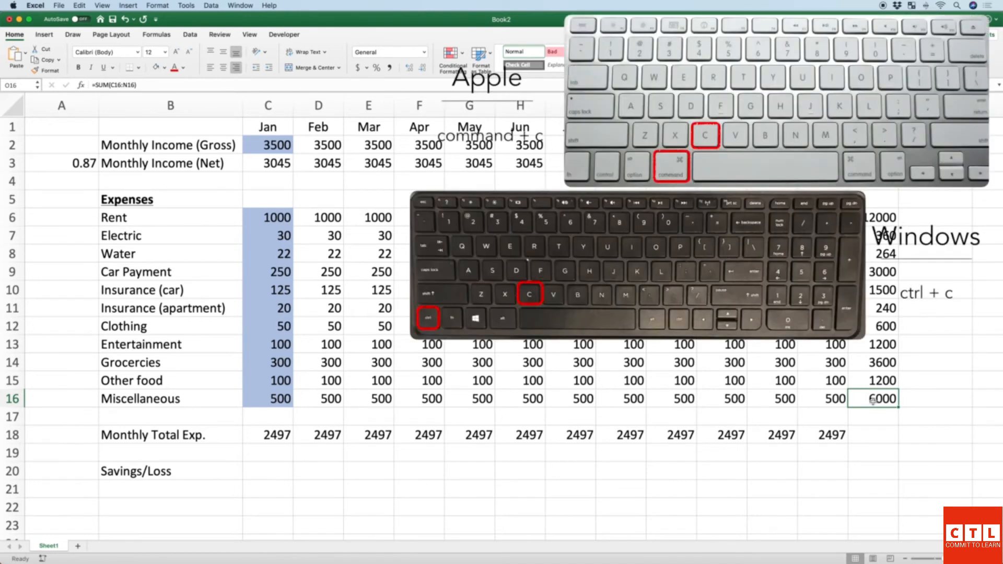
{"action": "key", "text": "super+c"}
{"action": "left_click", "coordinate": [875, 435]}
{"action": "key", "text": "super+v"}
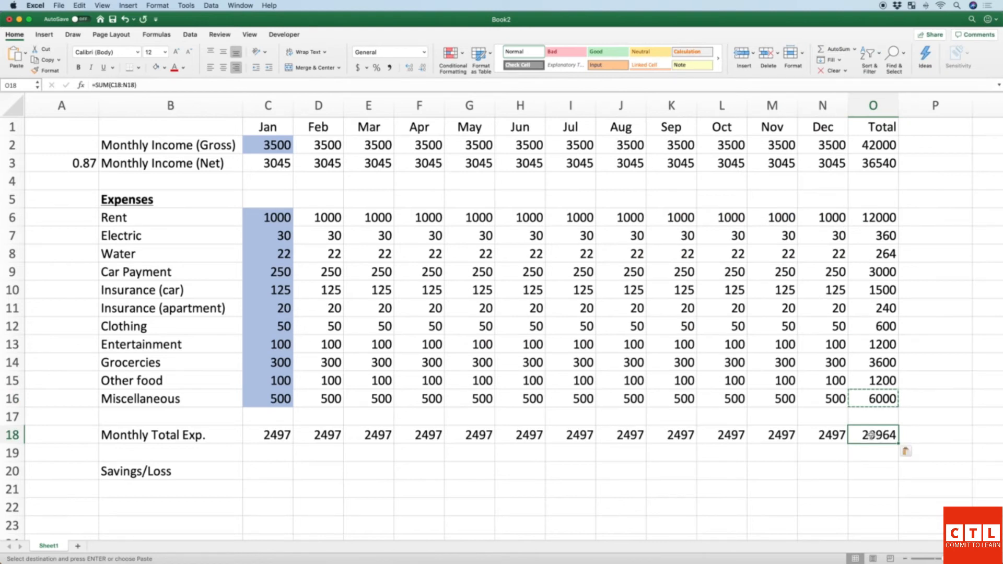
Step: Calculate January Savings/Loss in C20 with =C3-C18 and check the two cells it references
{"action": "left_click", "coordinate": [278, 470]}
{"action": "type", "text": "="}
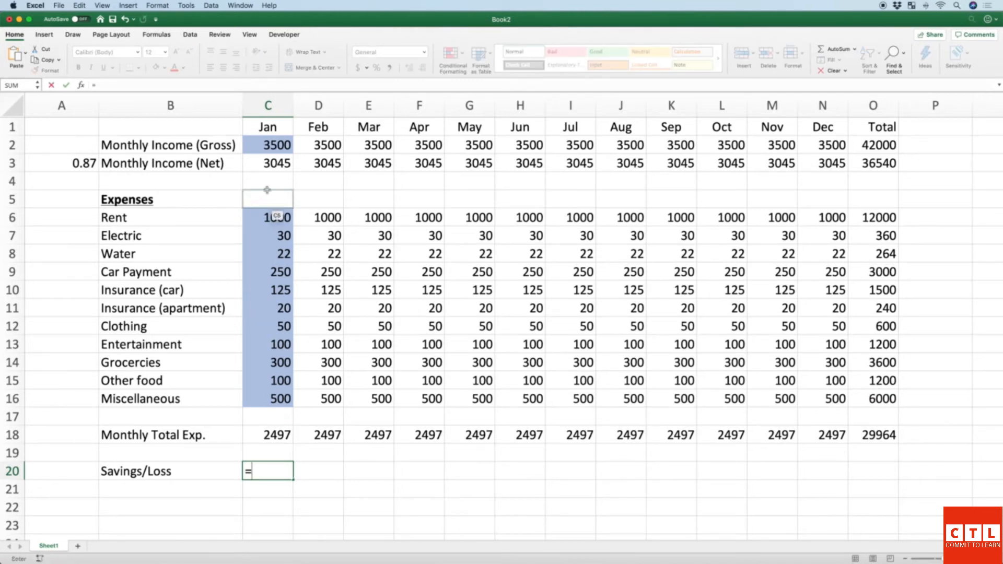
{"action": "left_click", "coordinate": [269, 163]}
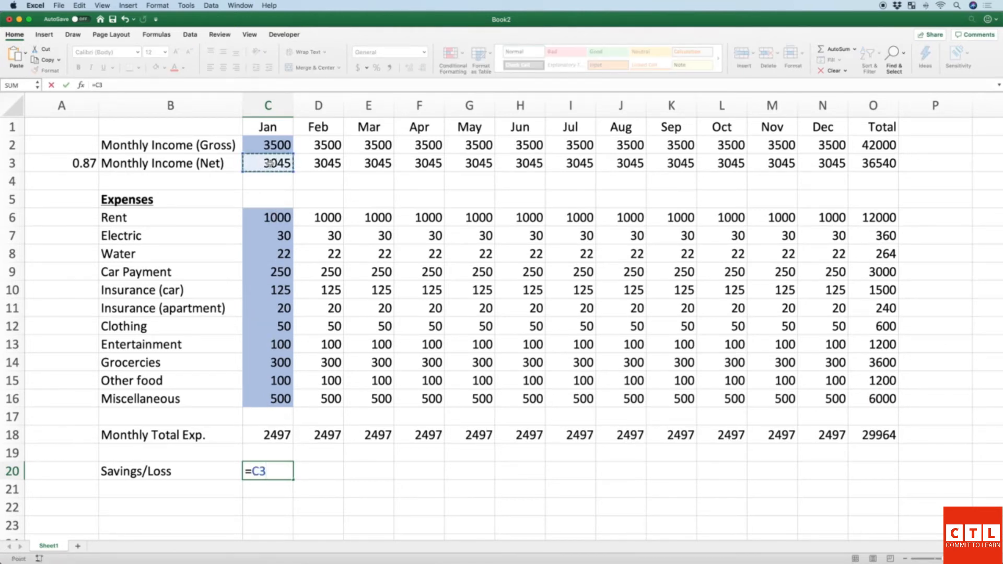
{"action": "type", "text": "-"}
{"action": "left_click", "coordinate": [273, 437]}
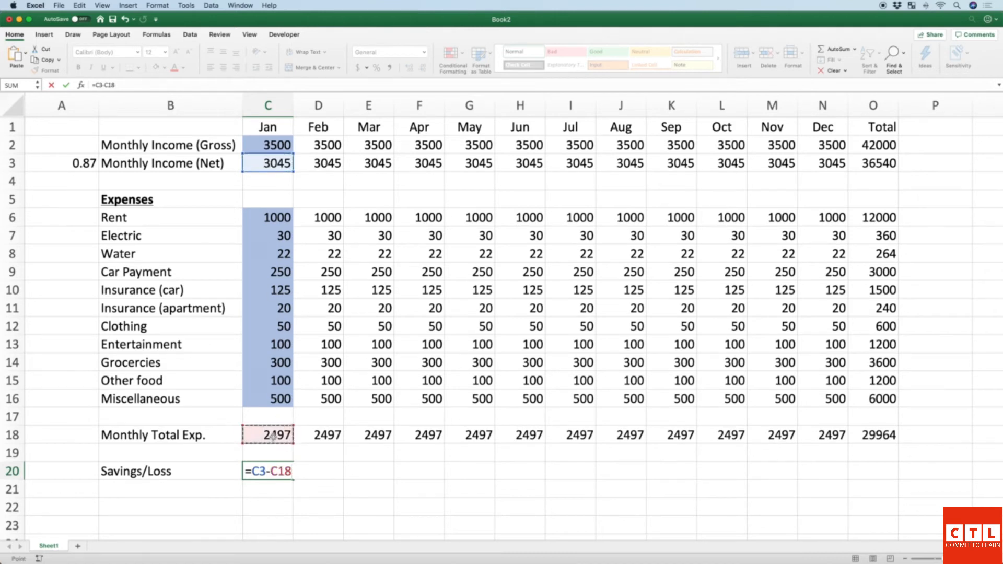
{"action": "key", "text": "Return"}
{"action": "key", "text": "Up"}
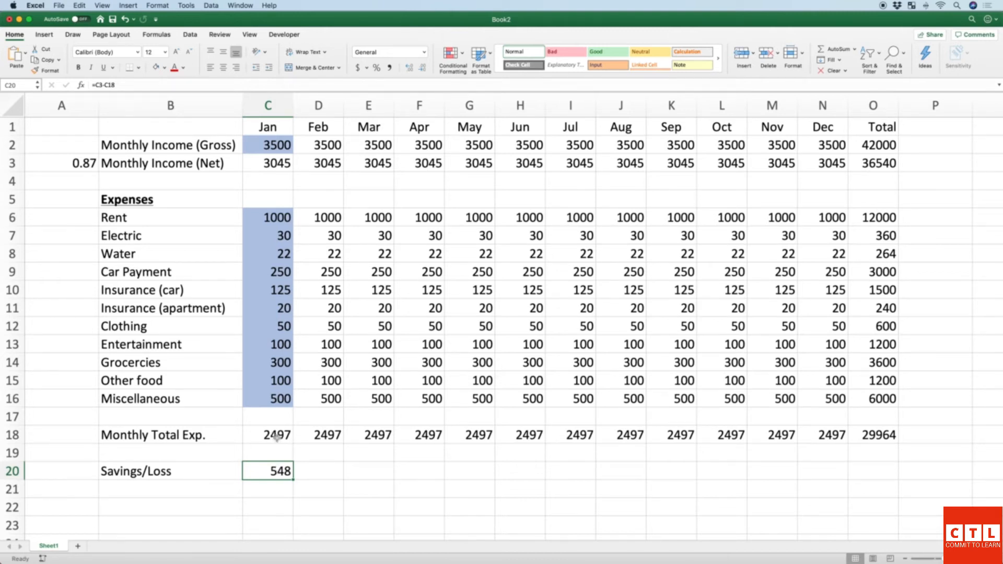
{"action": "left_click", "coordinate": [276, 165]}
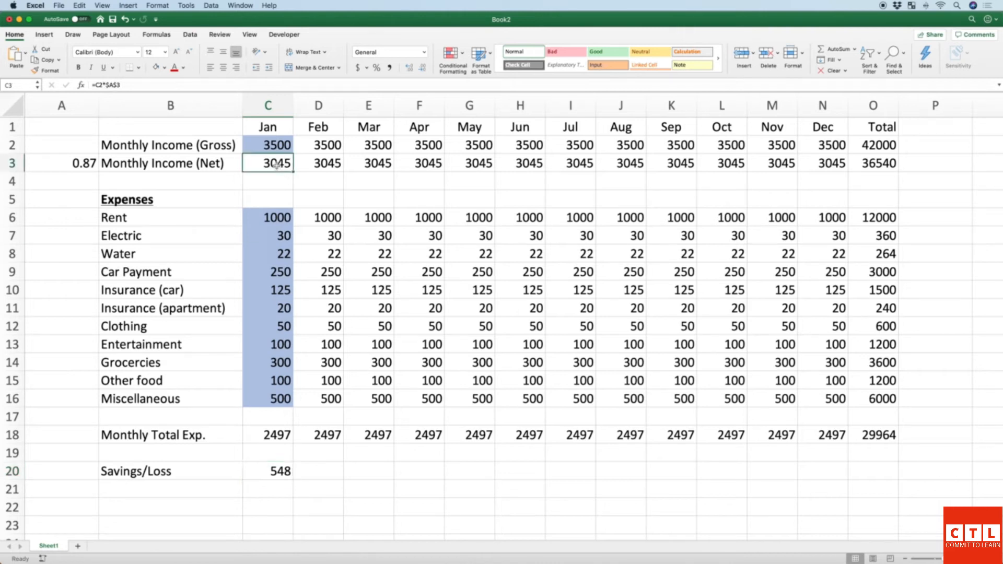
{"action": "left_click", "coordinate": [273, 433]}
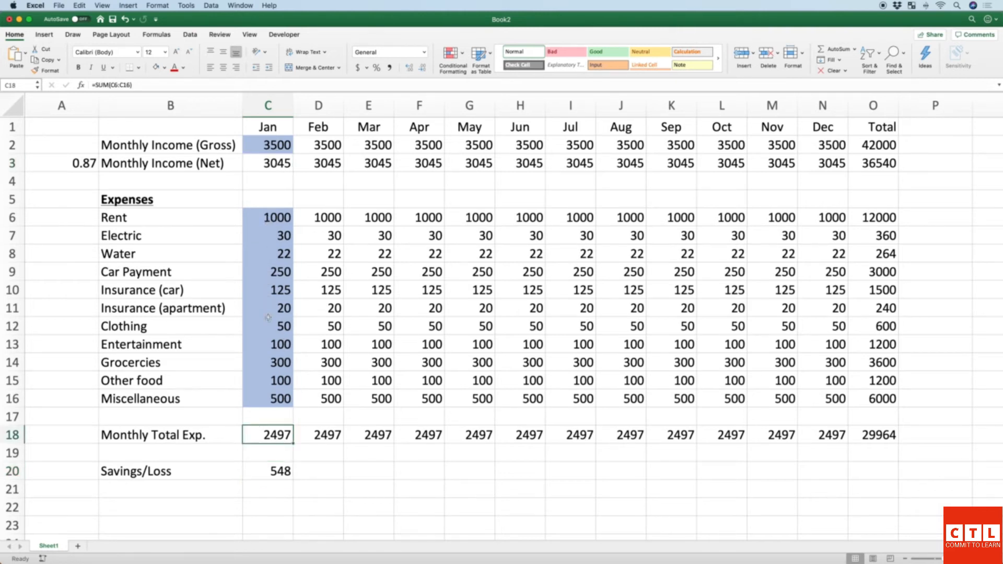
{"action": "left_click", "coordinate": [275, 470]}
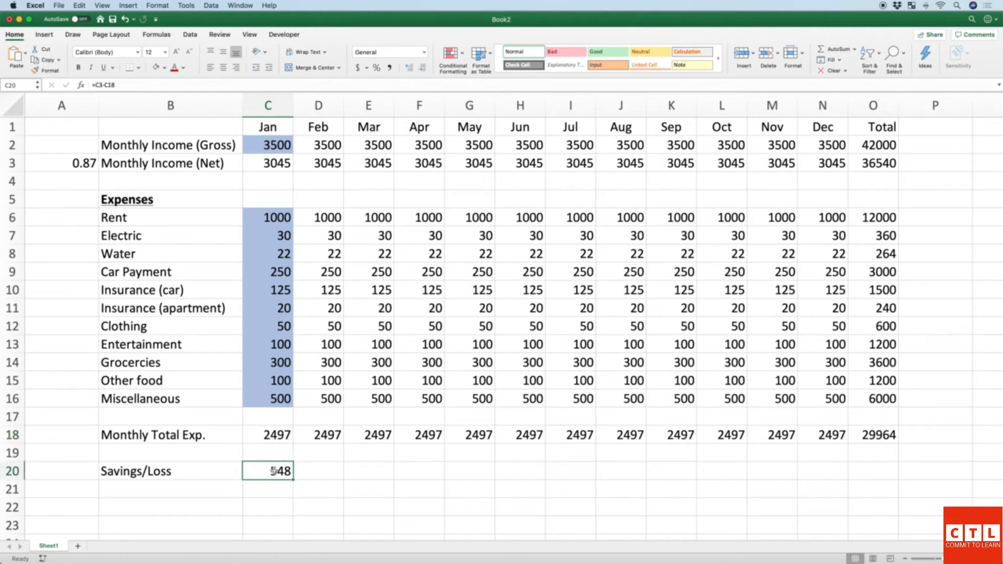
{"action": "left_click", "coordinate": [136, 87]}
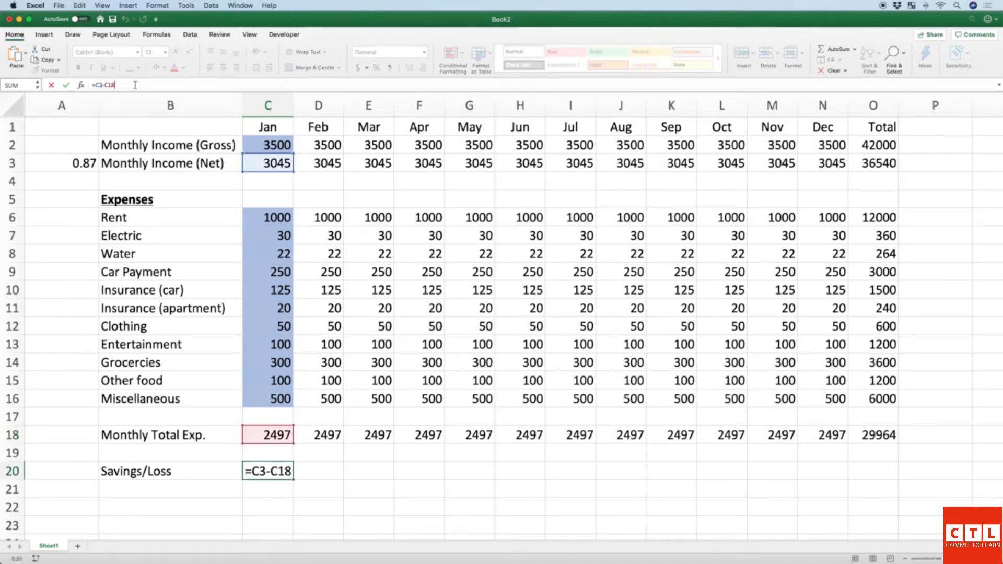
{"action": "key", "text": "Return"}
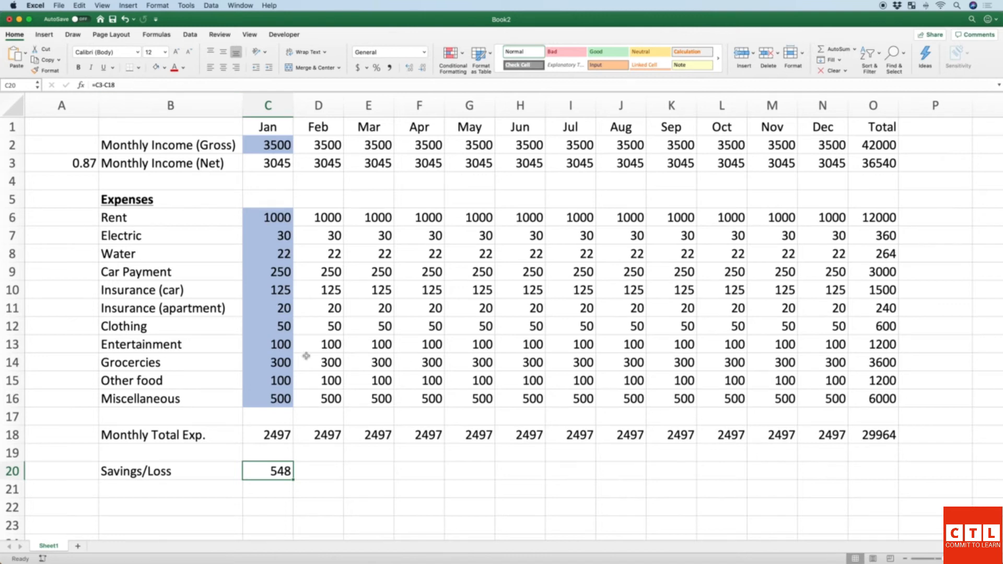
Step: Fill the January Savings/Loss formula in C20 across through the Total column in O20 and check the references in O20
{"action": "key", "text": "shift+Right"}
{"action": "key", "text": "shift+Right"}
{"action": "key", "text": "shift+Right"}
{"action": "key", "text": "shift+Right"}
{"action": "key", "text": "shift+Right"}
{"action": "key", "text": "shift+Right"}
{"action": "key", "text": "shift+Right"}
{"action": "key", "text": "shift+Right"}
{"action": "key", "text": "shift+Right"}
{"action": "key", "text": "shift+Right"}
{"action": "key", "text": "shift+Right"}
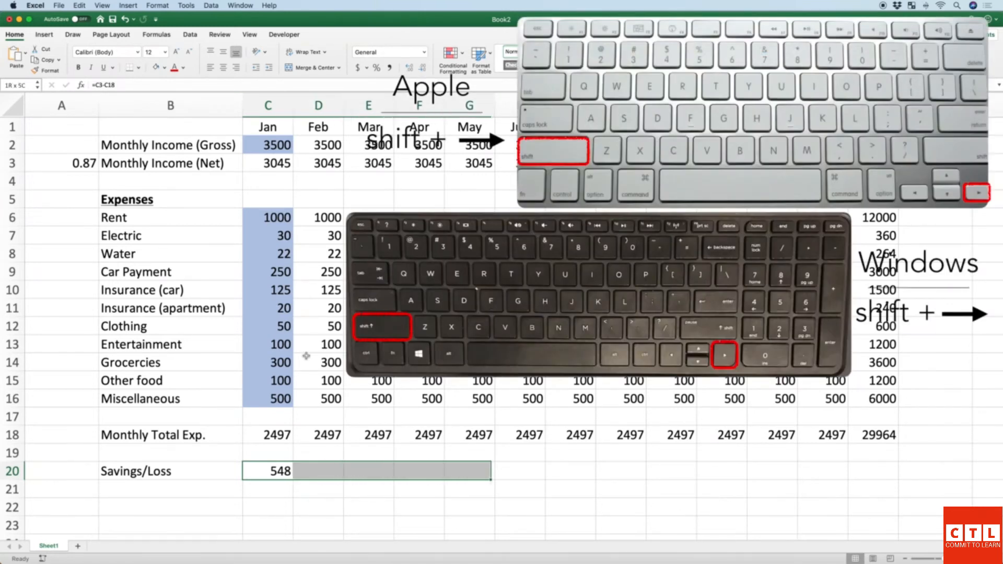
{"action": "key", "text": "shift+Right"}
{"action": "key", "text": "shift+Right"}
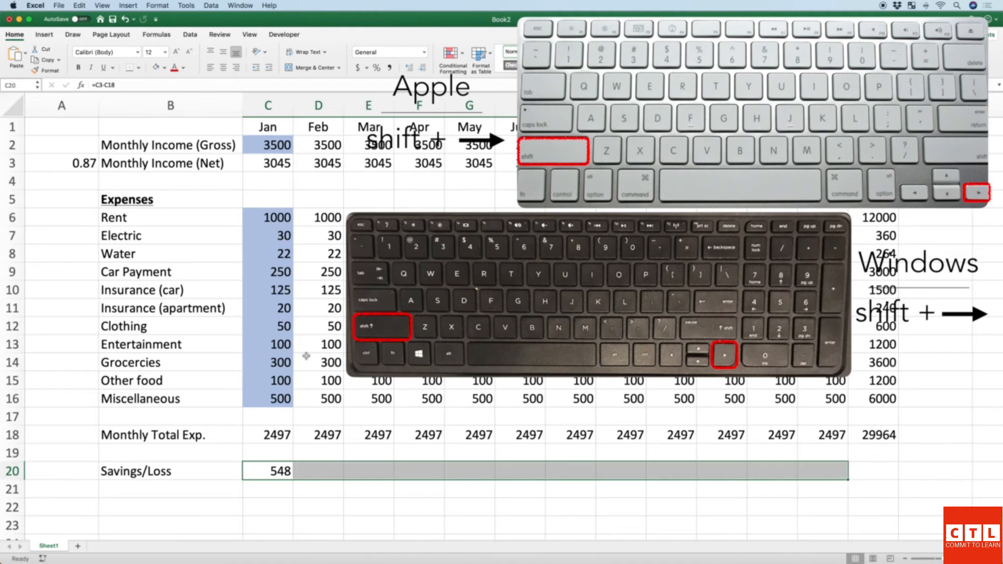
{"action": "key", "text": "shift+Right"}
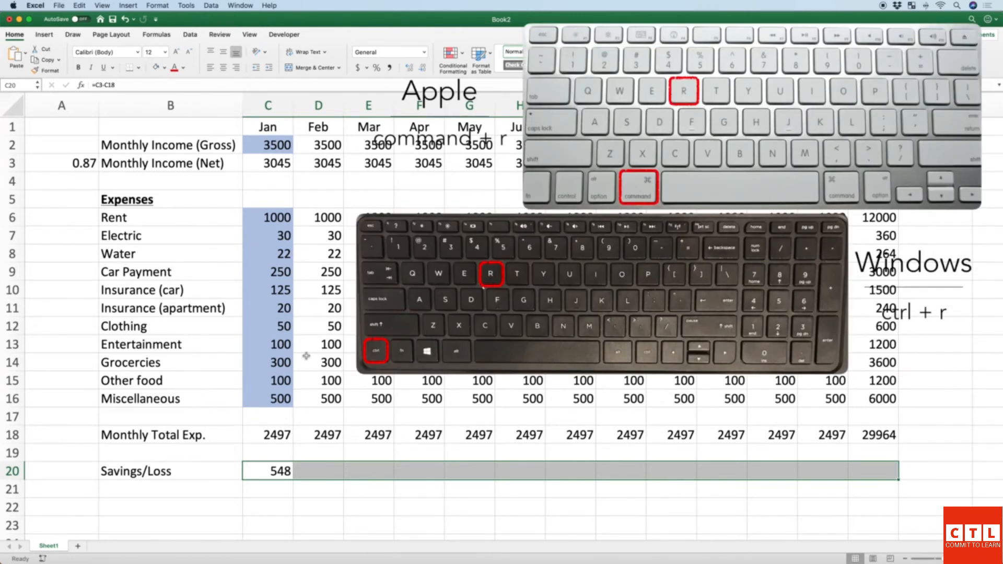
{"action": "key", "text": "super+r"}
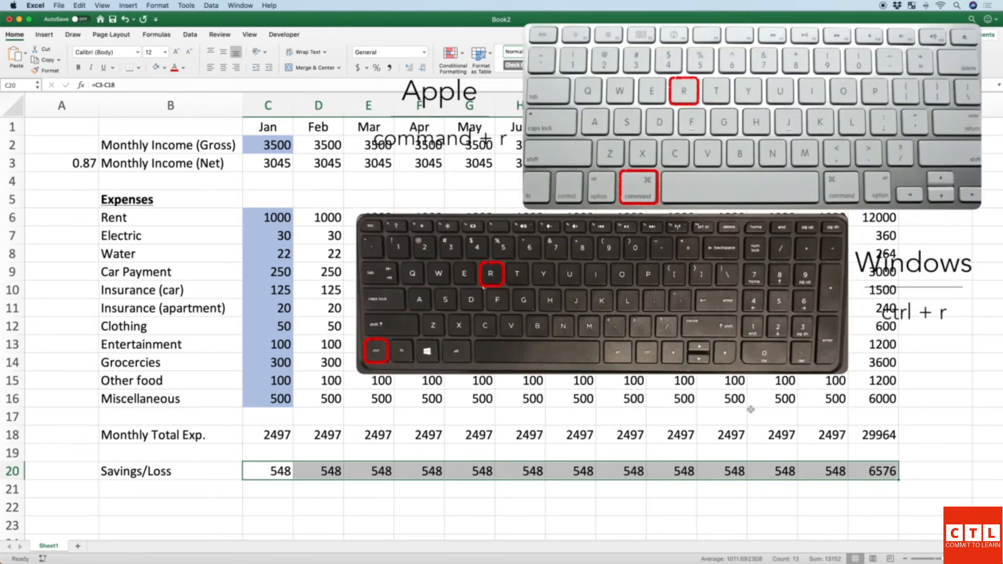
{"action": "left_click", "coordinate": [888, 473]}
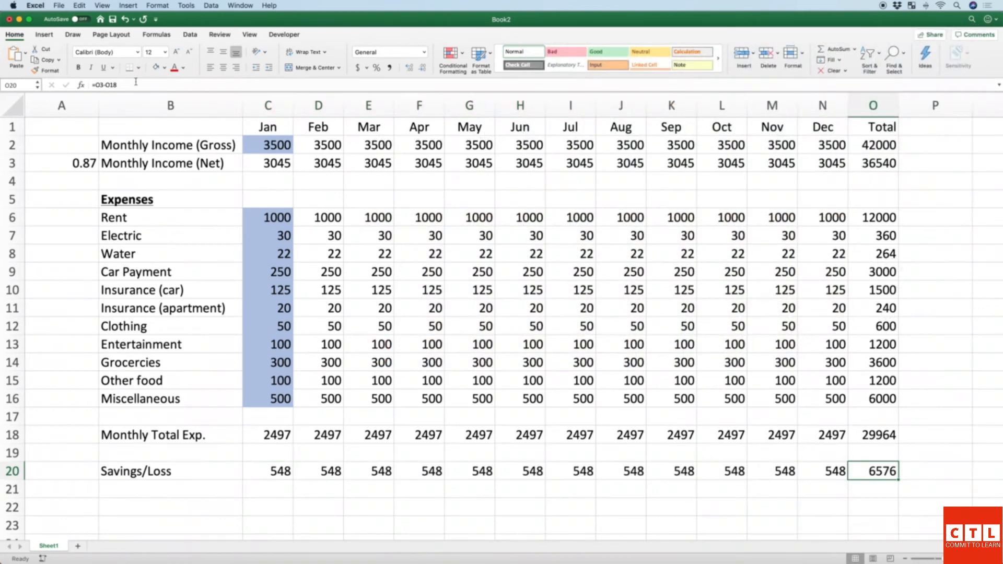
{"action": "left_click", "coordinate": [136, 85]}
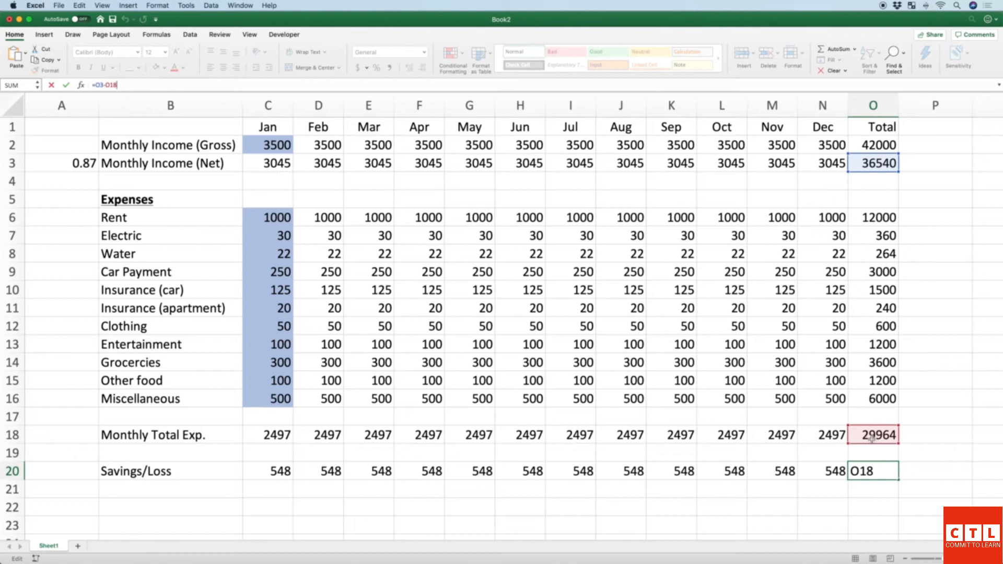
{"action": "scroll", "coordinate": [871, 438], "scroll_direction": "down", "scroll_amount": 1}
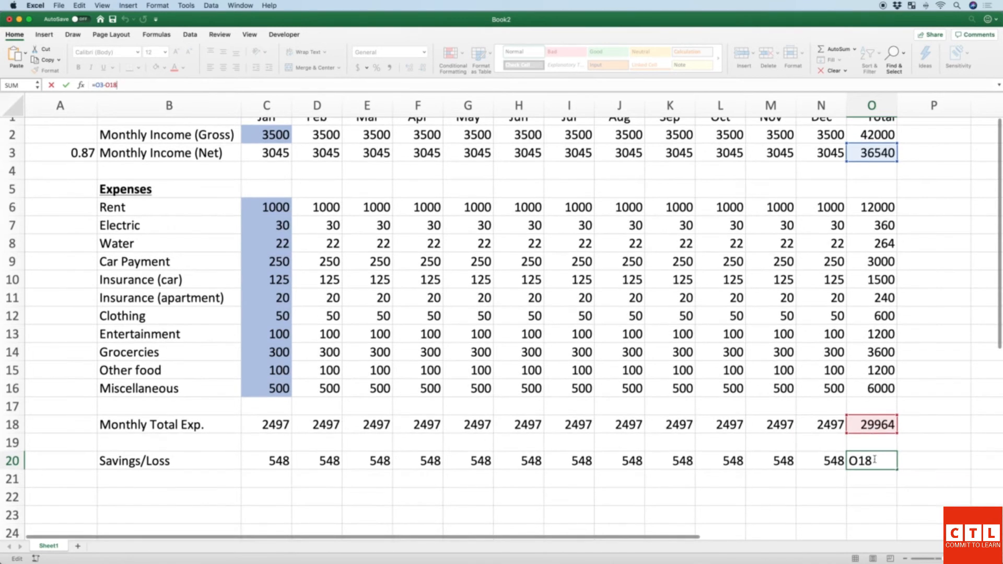
{"action": "key", "text": "Return"}
{"action": "left_click", "coordinate": [873, 462]}
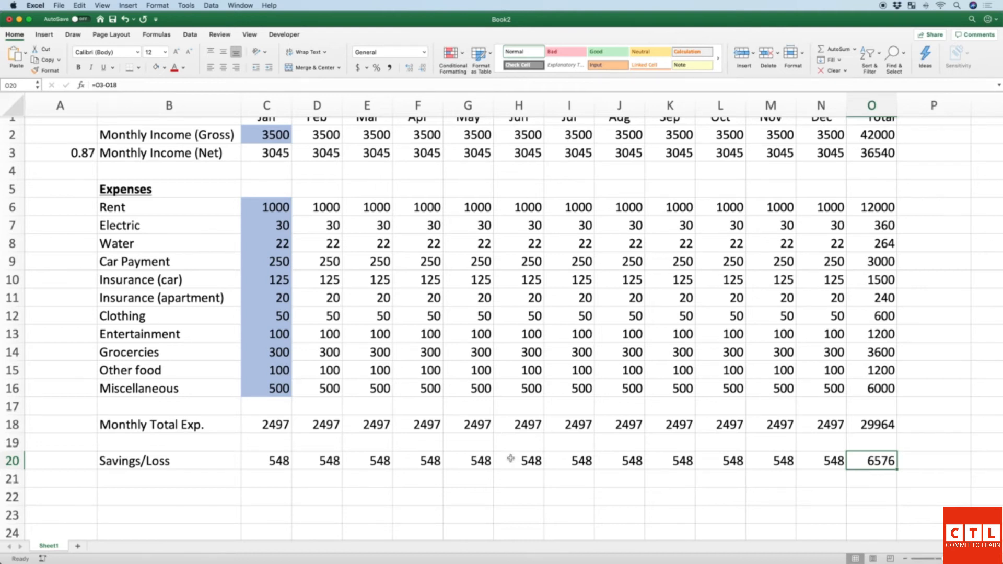
Step: Enter the headings Savings, Earnings and % Saved in cells Q19, R19 and S19
{"action": "scroll", "coordinate": [865, 437], "scroll_direction": "right", "scroll_amount": 2}
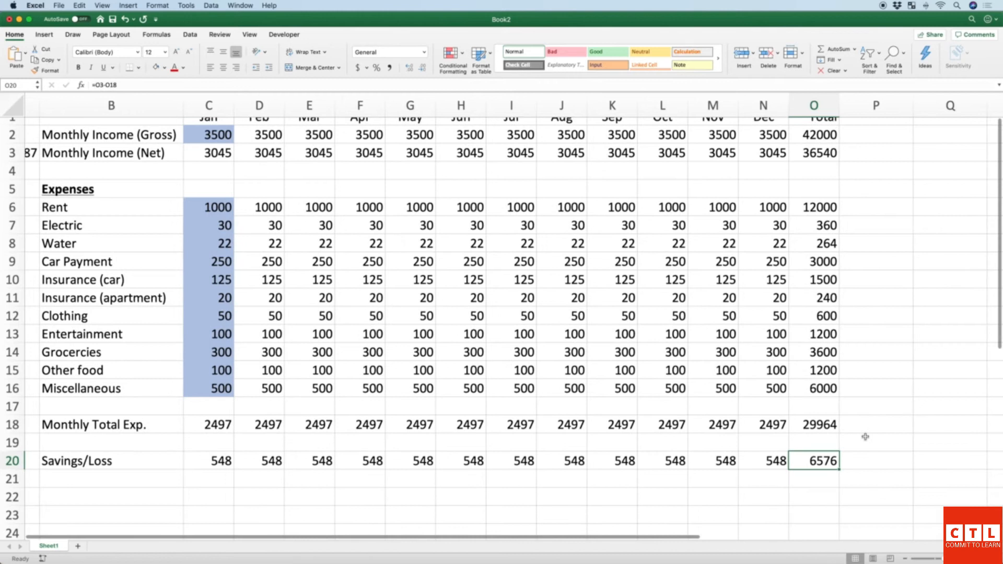
{"action": "left_click", "coordinate": [927, 443]}
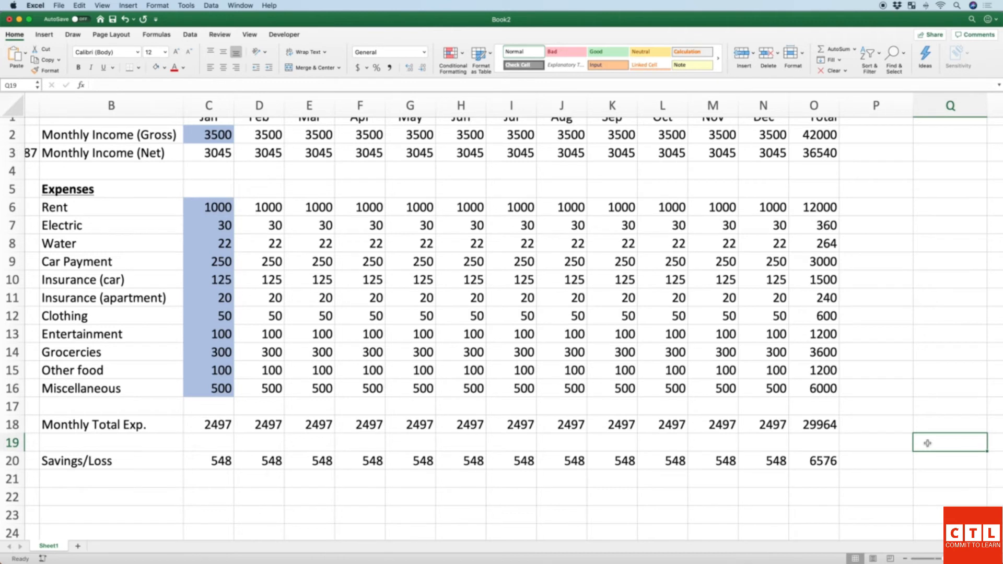
{"action": "type", "text": "Savings"}
{"action": "key", "text": "Tab"}
{"action": "type", "text": "Earnings"}
{"action": "key", "text": "Tab"}
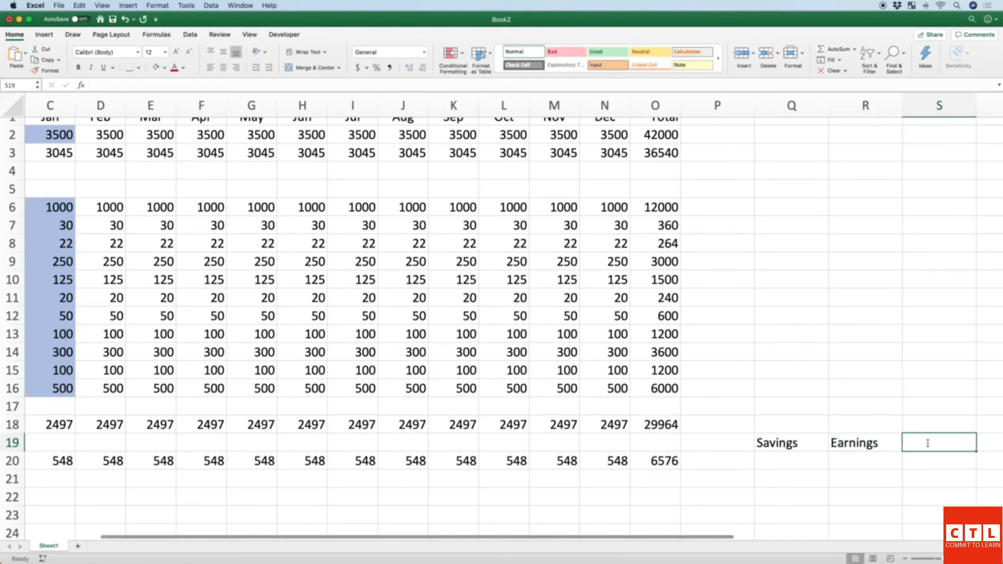
{"action": "type", "text": "% Saved"}
{"action": "key", "text": "Return"}
Step: Link the Savings cell Q20 to the yearly Savings/Loss total with =O20
{"action": "type", "text": "="}
{"action": "key", "text": "Left"}
{"action": "key", "text": "Left"}
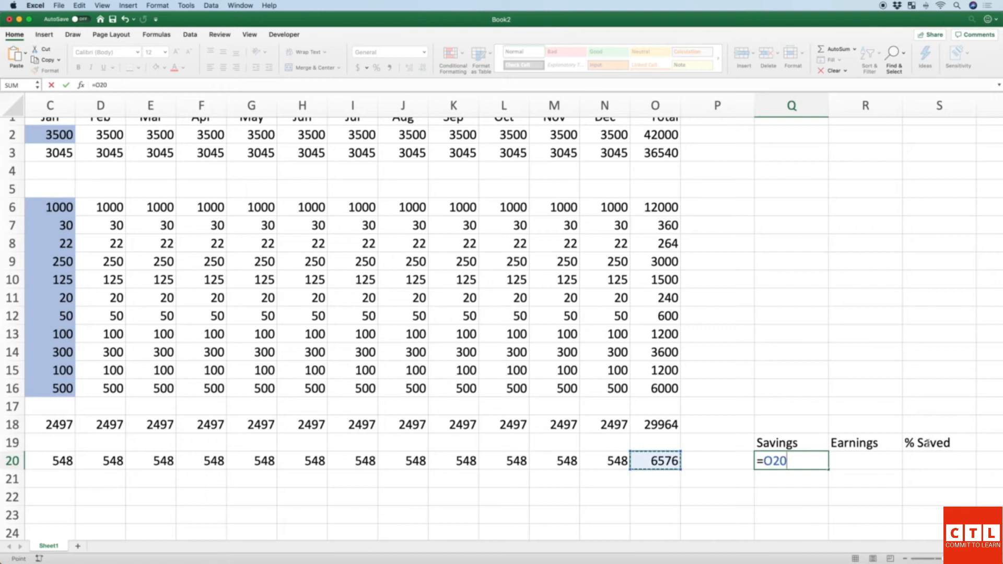
{"action": "key", "text": "Return"}
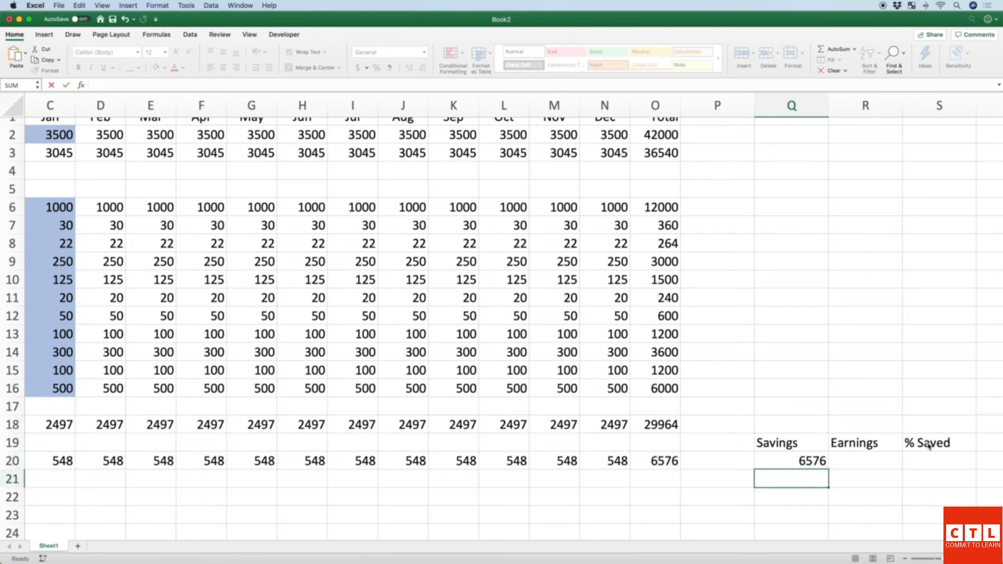
Step: Link the Earnings cell R20 to the yearly net income total with =O3
{"action": "key", "text": "Up"}
{"action": "key", "text": "Right"}
{"action": "type", "text": "="}
{"action": "key", "text": "Left"}
{"action": "key", "text": "Up"}
{"action": "key", "text": "Left"}
{"action": "key", "text": "Up"}
{"action": "key", "text": "Up"}
{"action": "key", "text": "Left"}
{"action": "key", "text": "Up"}
{"action": "key", "text": "Up"}
{"action": "key", "text": "Up"}
{"action": "key", "text": "Up"}
{"action": "key", "text": "Up"}
{"action": "key", "text": "Up"}
{"action": "key", "text": "Up"}
{"action": "key", "text": "Up"}
{"action": "key", "text": "Up"}
{"action": "key", "text": "Up"}
{"action": "key", "text": "Up"}
{"action": "key", "text": "Up"}
{"action": "key", "text": "Up"}
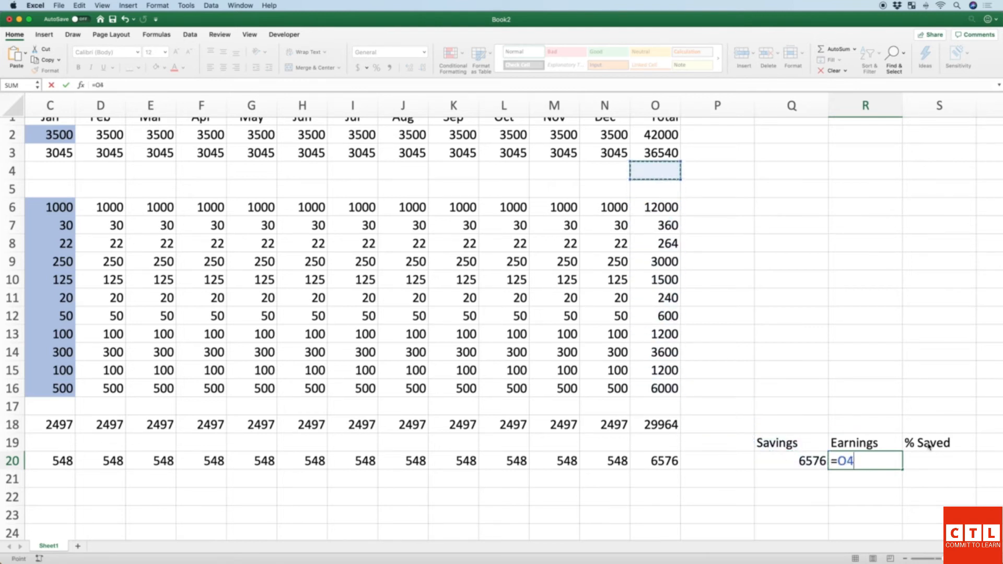
{"action": "key", "text": "Up"}
{"action": "key", "text": "Return"}
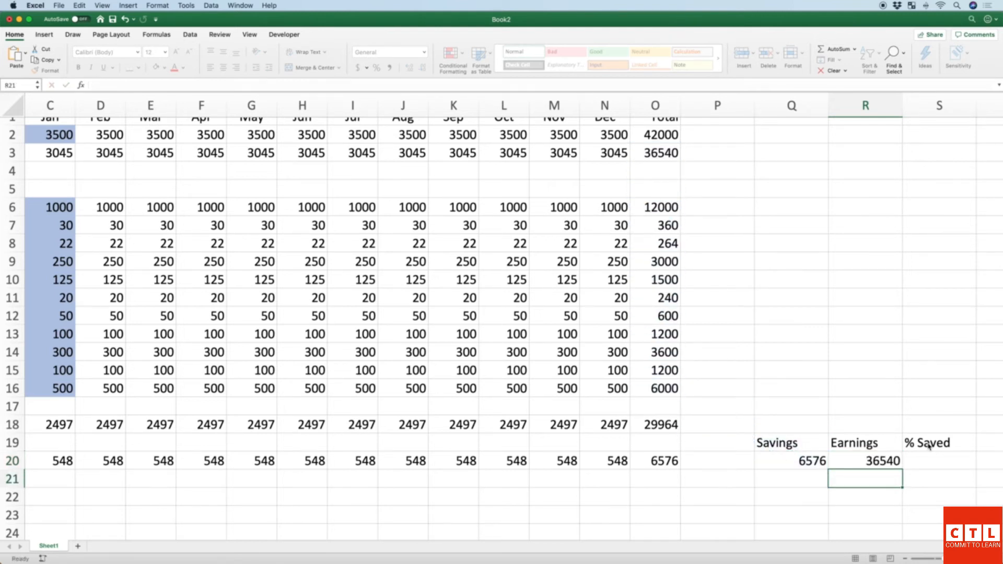
Step: Calculate the saved share in S20 by dividing savings by earnings with =Q20/R20
{"action": "key", "text": "Up"}
{"action": "key", "text": "Right"}
{"action": "type", "text": "="}
{"action": "key", "text": "Left"}
{"action": "key", "text": "Left"}
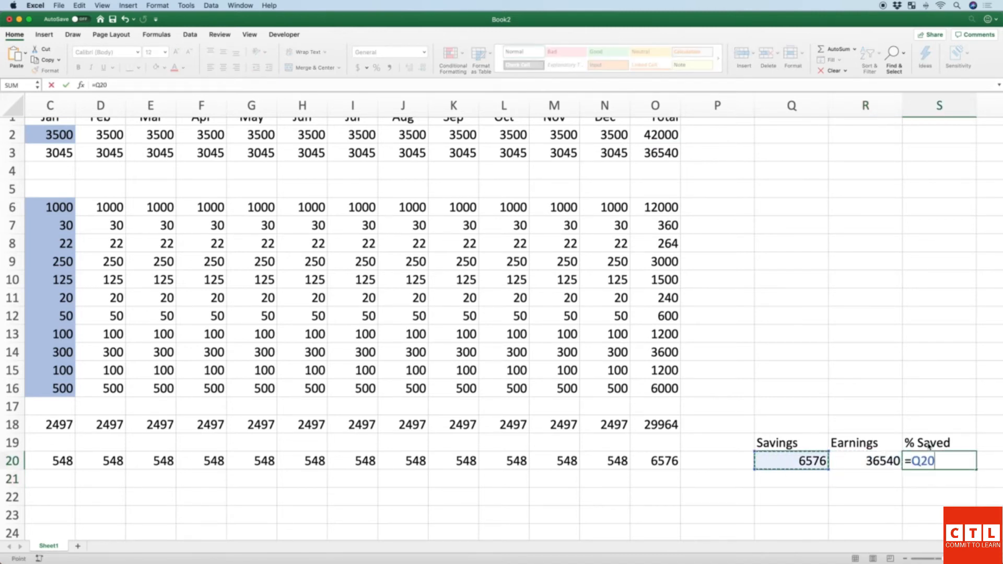
{"action": "type", "text": "/"}
{"action": "key", "text": "Left"}
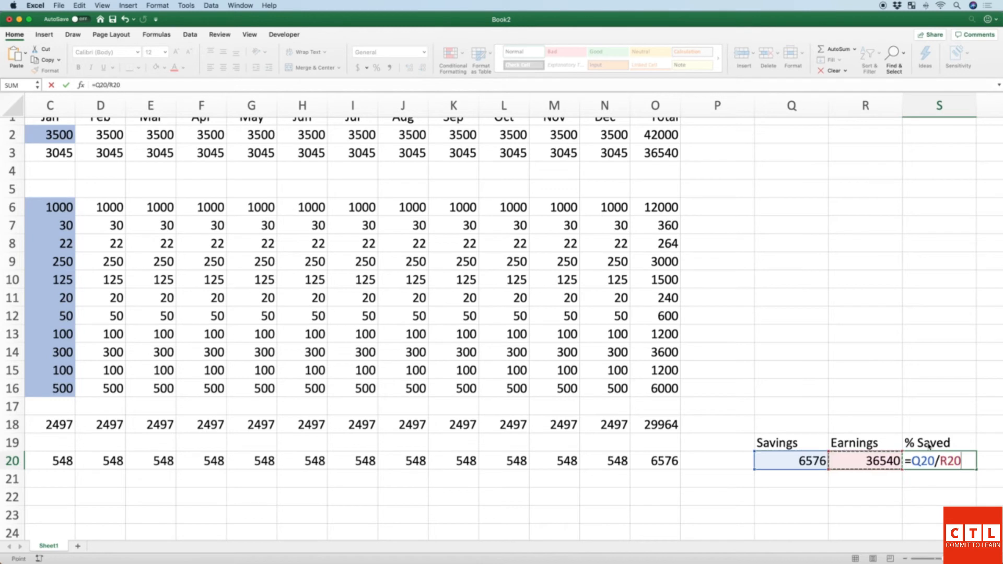
{"action": "key", "text": "Return"}
Step: Format the % Saved result in S20 as Percentage with 1 decimal place
{"action": "key", "text": "Up"}
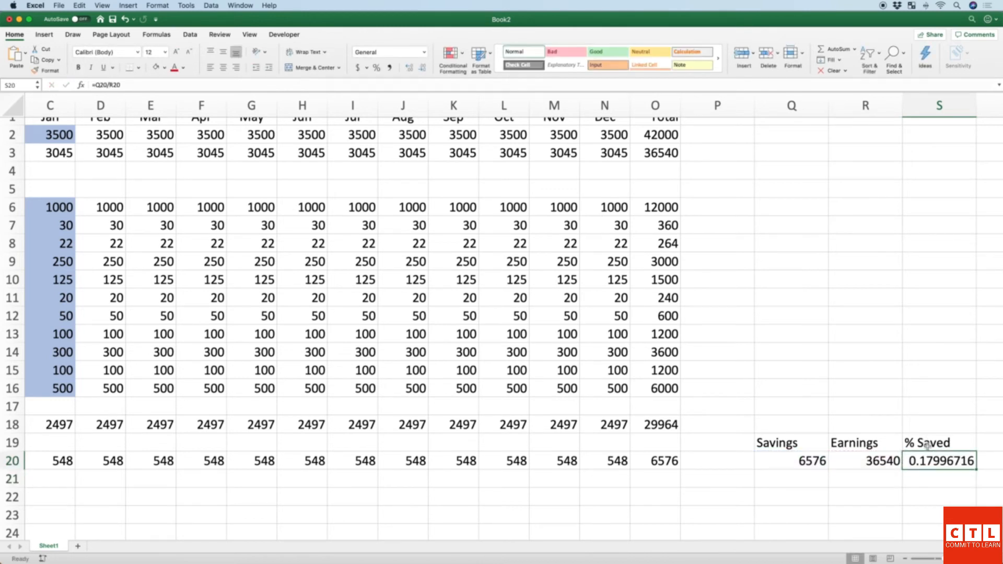
{"action": "right_click", "coordinate": [926, 461]}
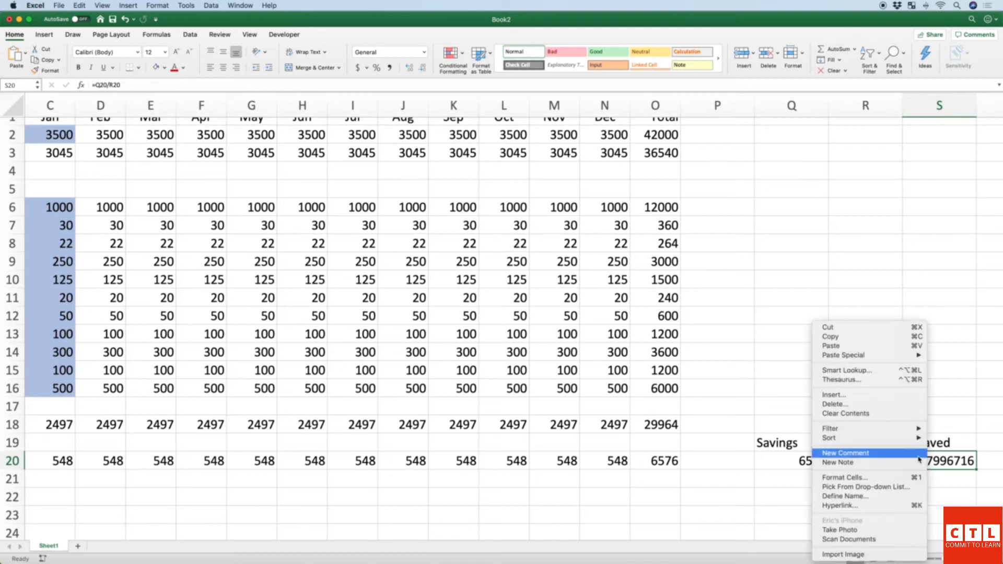
{"action": "key", "text": "Escape"}
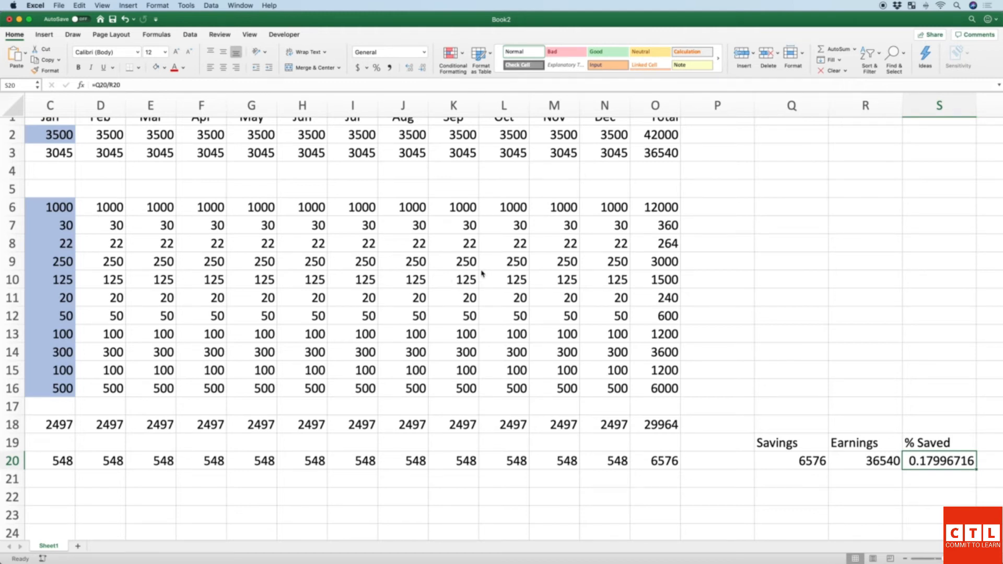
{"action": "key", "text": "super+1"}
{"action": "left_click_drag", "start_coordinate": [772, 284], "coordinate": [422, 193]}
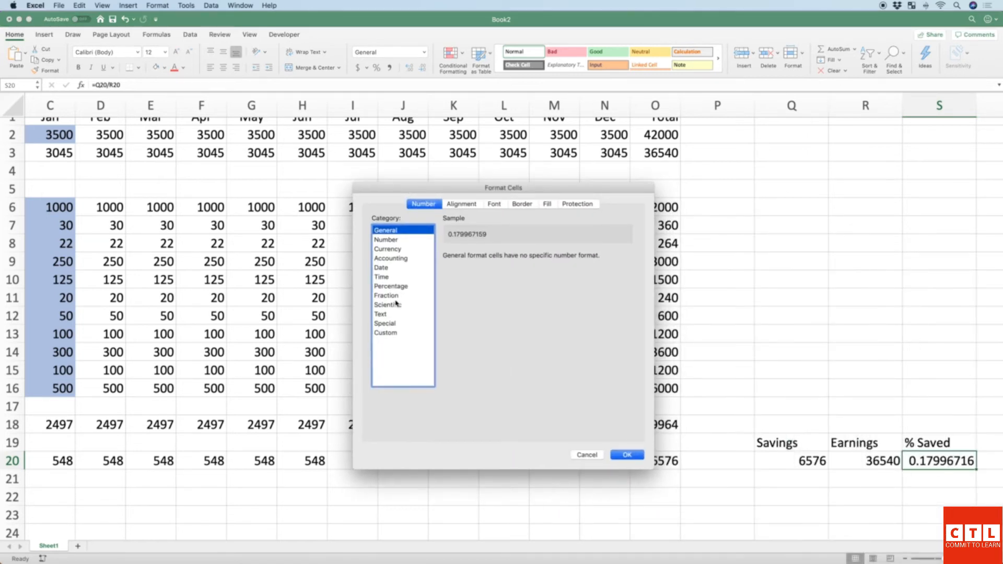
{"action": "left_click", "coordinate": [398, 249]}
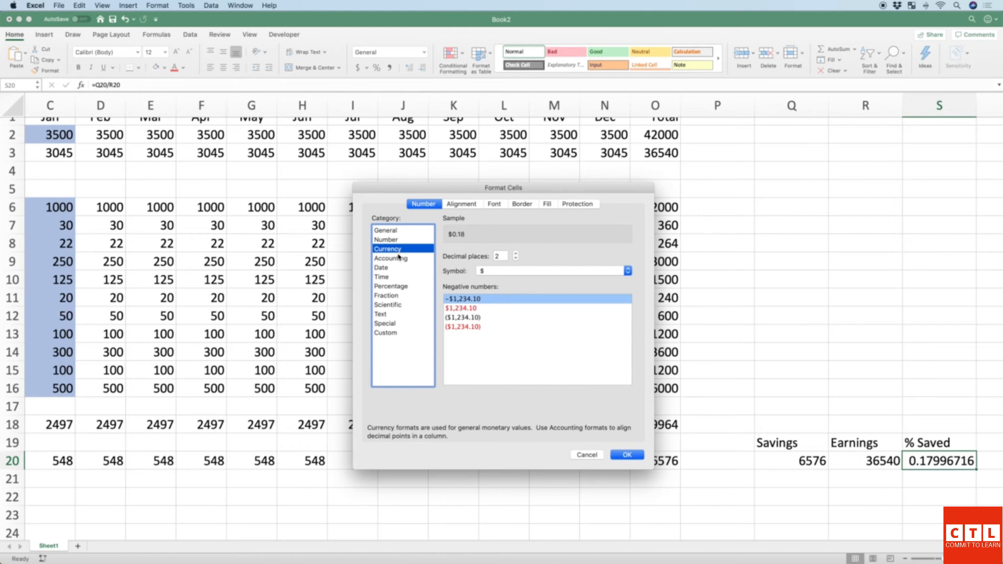
{"action": "left_click", "coordinate": [399, 286]}
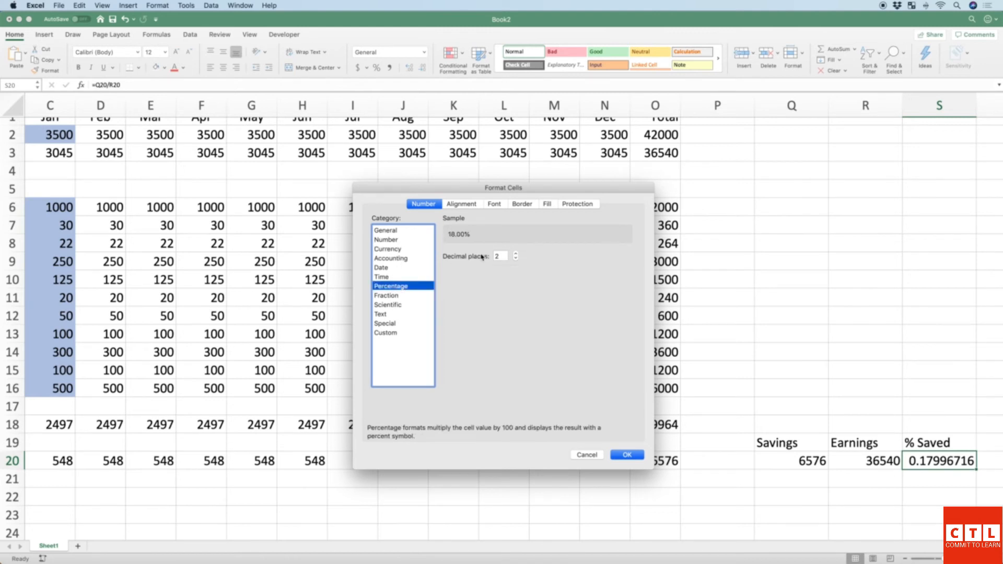
{"action": "left_click", "coordinate": [516, 259]}
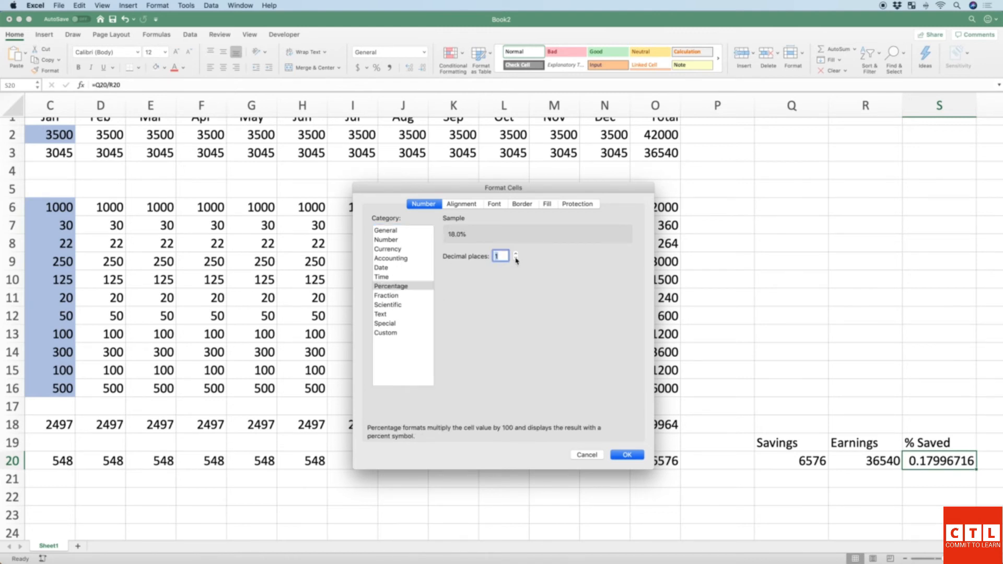
{"action": "left_click", "coordinate": [629, 454]}
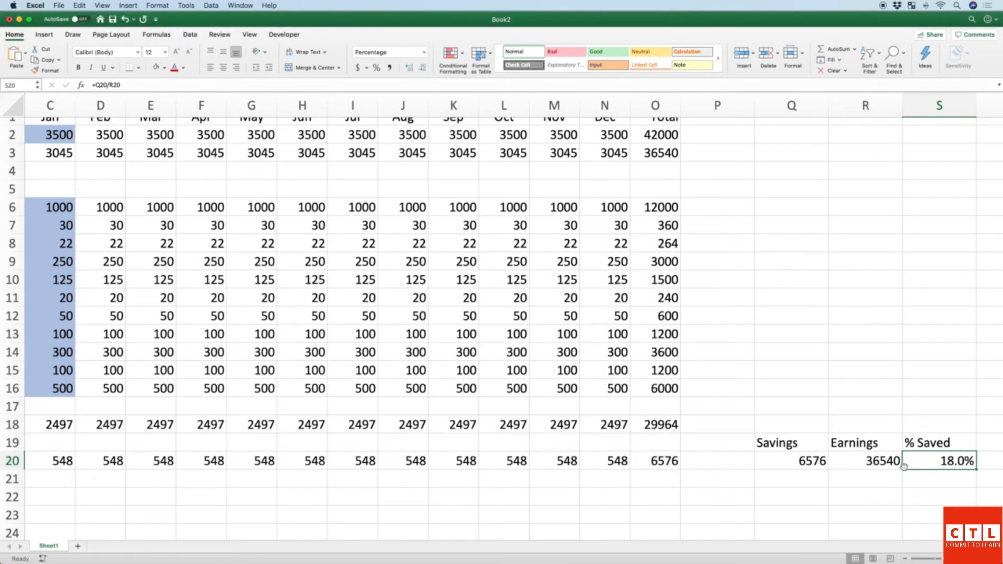
Step: Center the savings summary headings and values in Q19:S20
{"action": "left_click", "coordinate": [793, 443]}
{"action": "left_click_drag", "start_coordinate": [793, 443], "coordinate": [927, 460]}
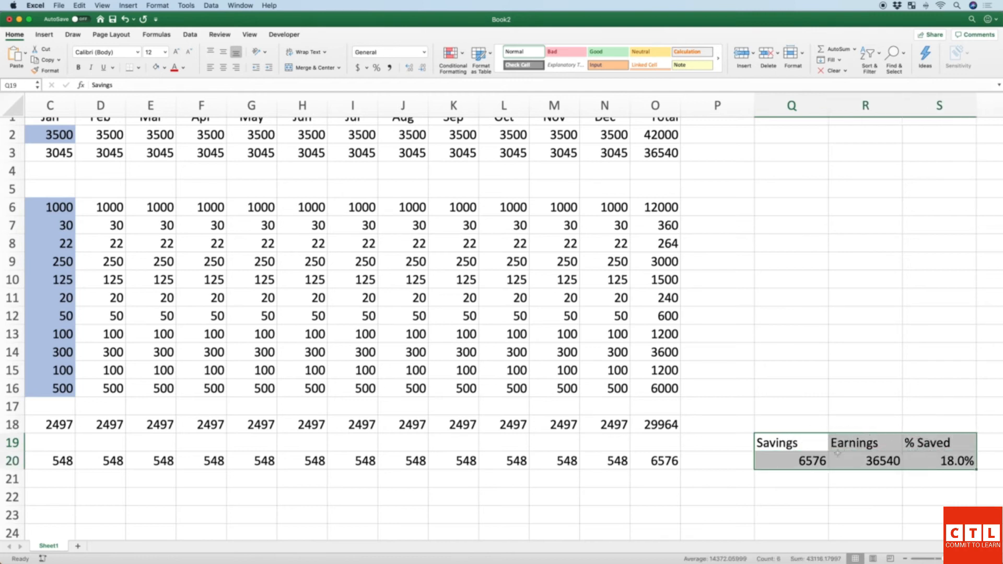
{"action": "left_click_drag", "start_coordinate": [789, 443], "coordinate": [926, 466]}
{"action": "left_click", "coordinate": [224, 68]}
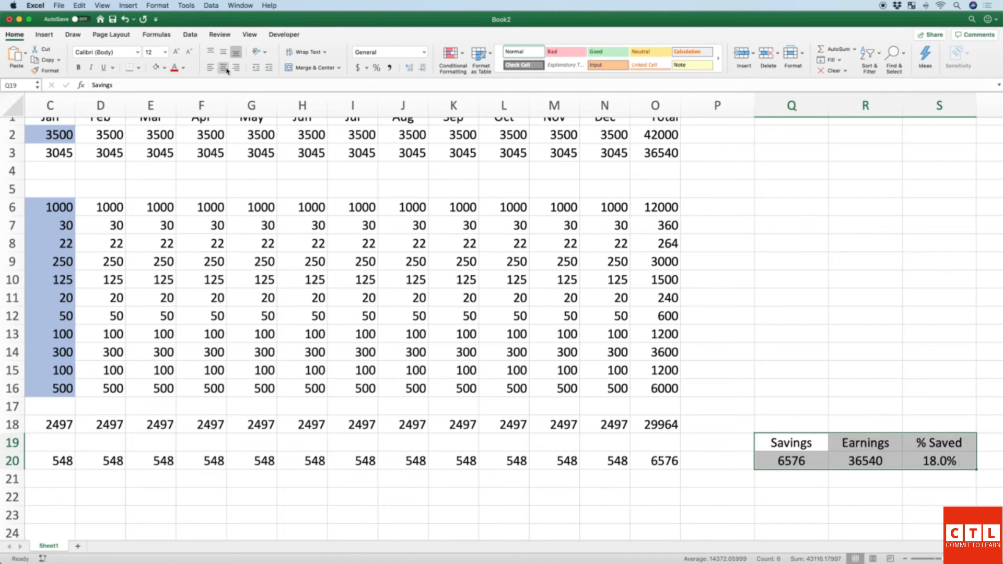
{"action": "left_click", "coordinate": [703, 414]}
Step: Format all income, expense and savings amounts in C2:O20 as Currency with the $ symbol and 0 decimal places
{"action": "scroll", "coordinate": [687, 387], "scroll_direction": "left", "scroll_amount": 3}
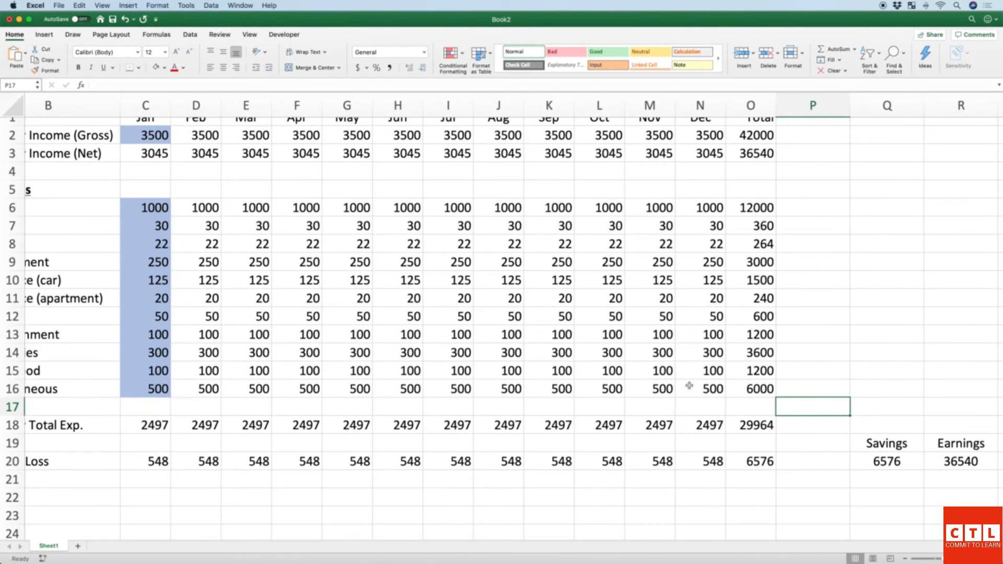
{"action": "scroll", "coordinate": [689, 386], "scroll_direction": "left", "scroll_amount": 3}
{"action": "scroll", "coordinate": [689, 385], "scroll_direction": "left", "scroll_amount": 2}
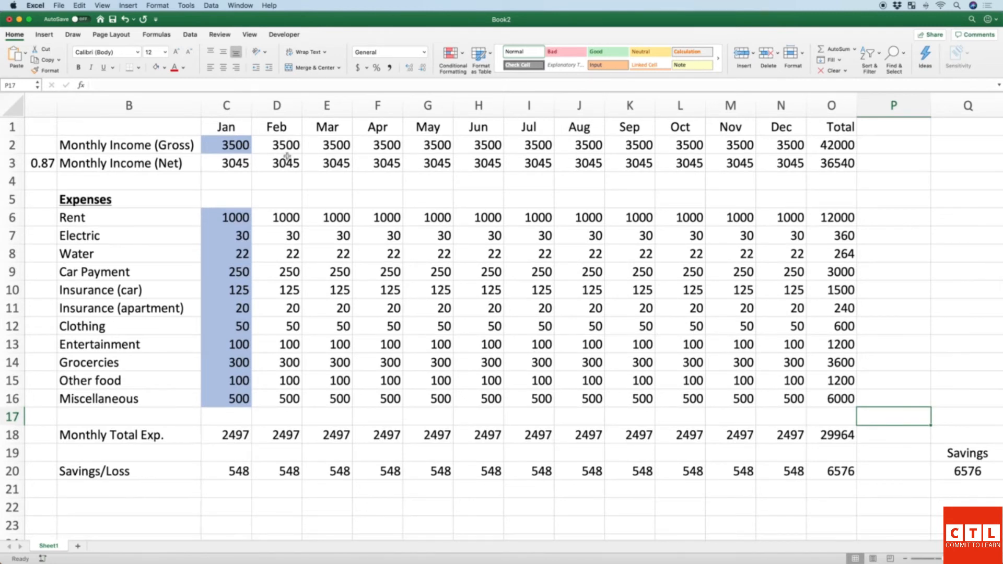
{"action": "left_click_drag", "start_coordinate": [227, 148], "coordinate": [833, 470]}
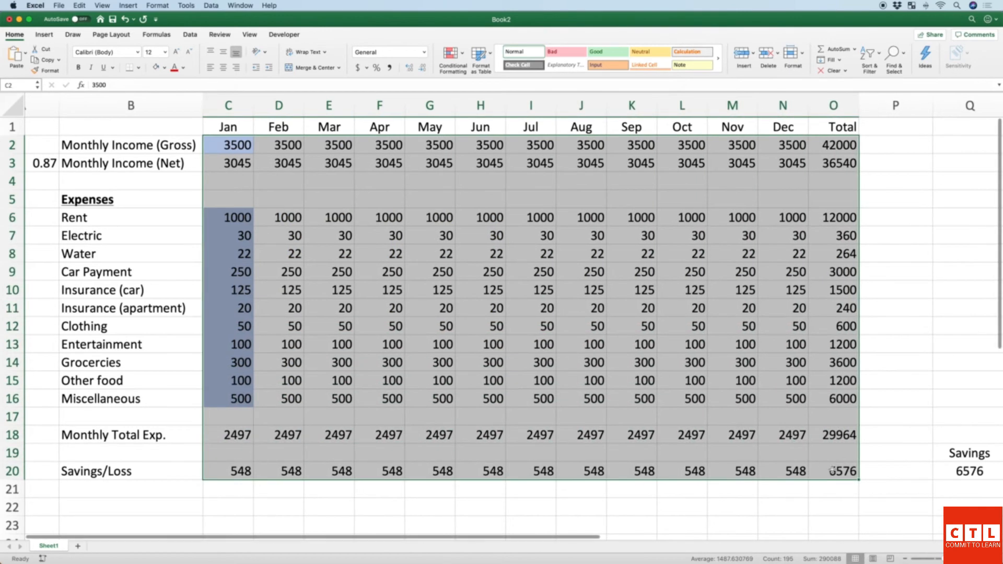
{"action": "right_click", "coordinate": [375, 278]}
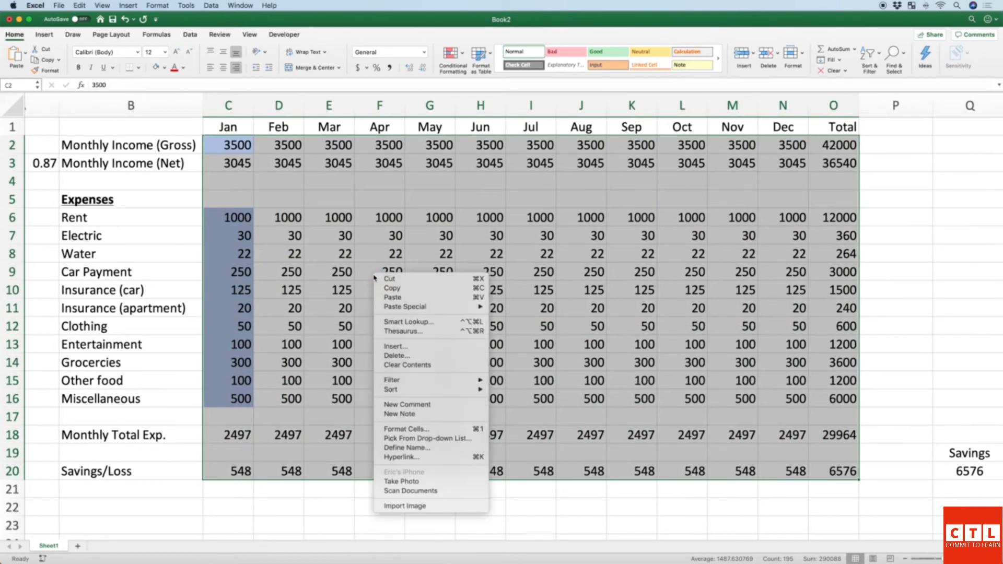
{"action": "left_click", "coordinate": [424, 430]}
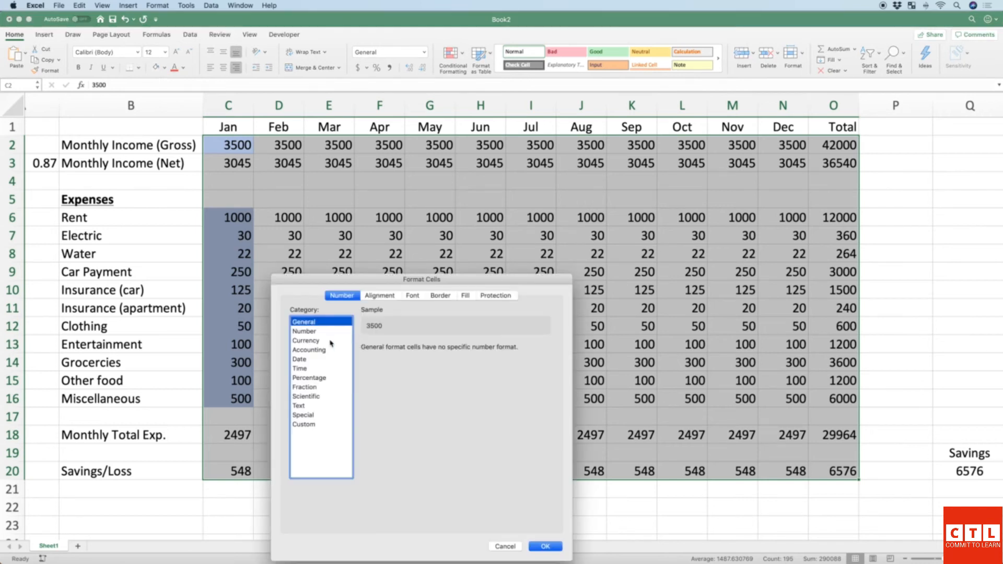
{"action": "left_click", "coordinate": [311, 341]}
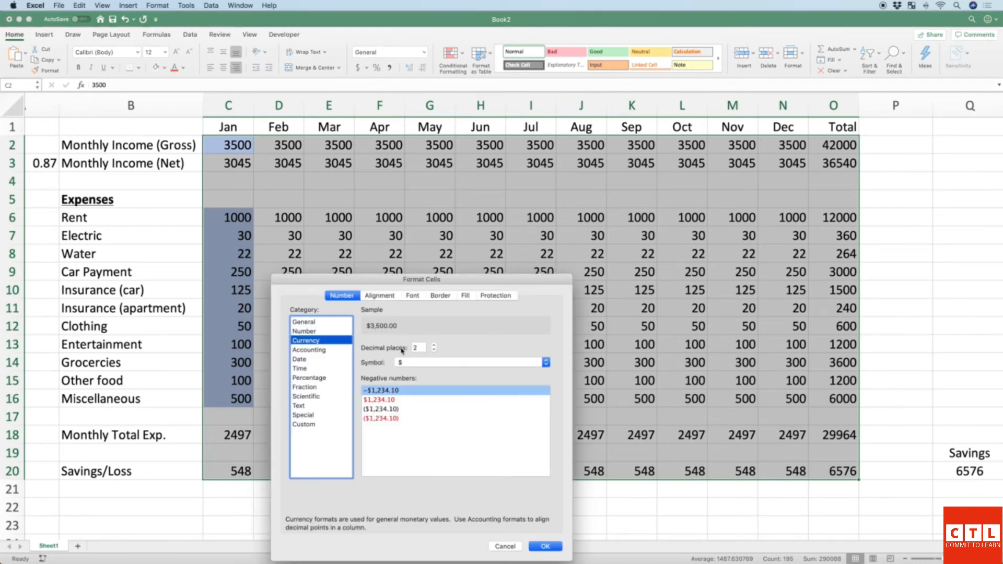
{"action": "left_click", "coordinate": [434, 351]}
{"action": "left_click", "coordinate": [434, 352]}
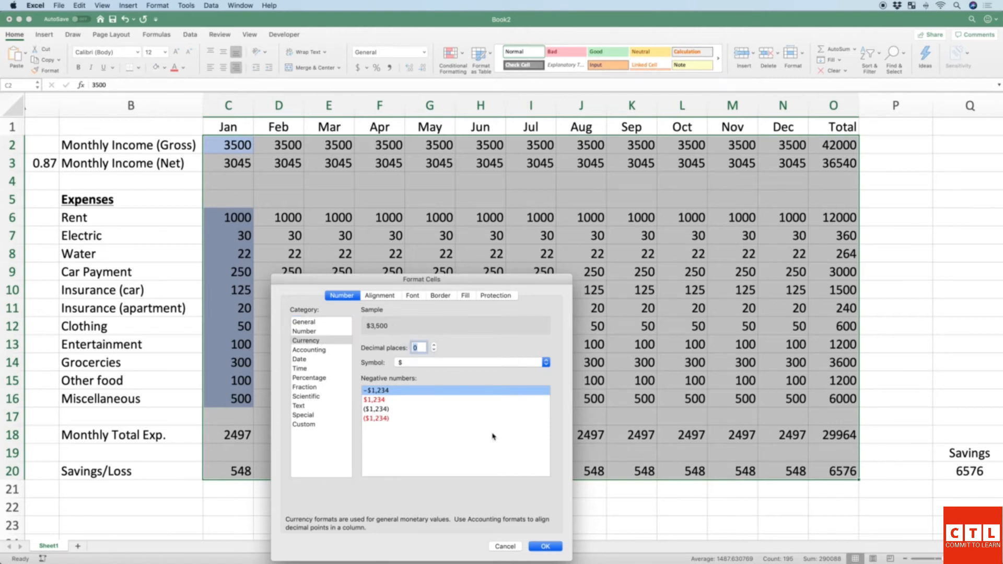
{"action": "left_click", "coordinate": [545, 546]}
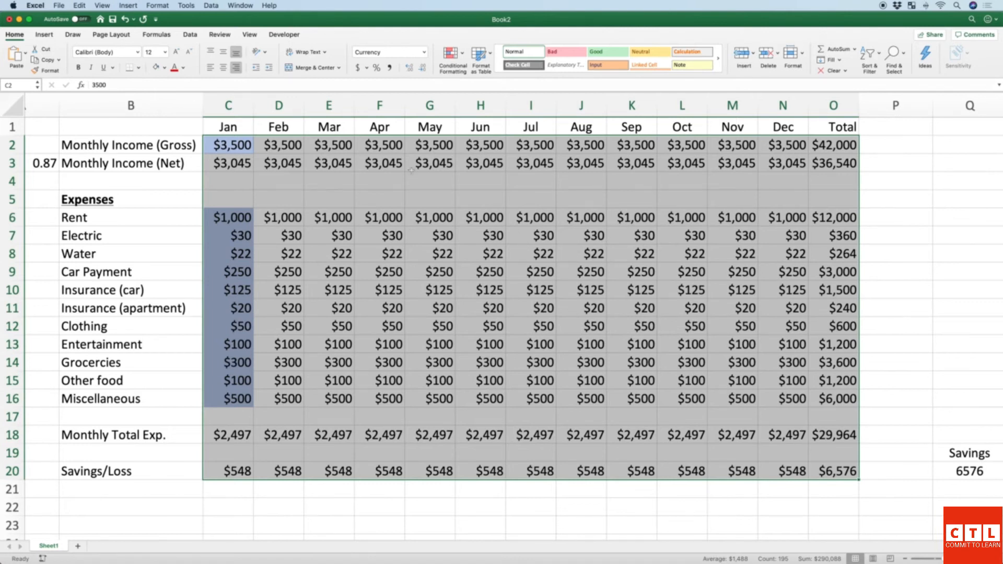
{"action": "left_click", "coordinate": [598, 309]}
Step: Narrow column A, which holds the net income factor
{"action": "scroll", "coordinate": [599, 309], "scroll_direction": "left", "scroll_amount": 2}
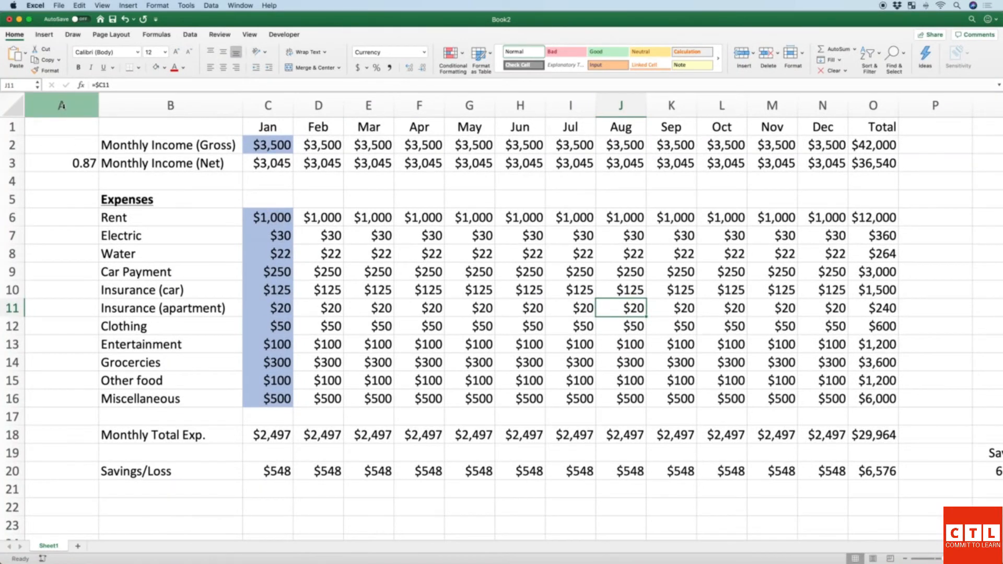
{"action": "left_click", "coordinate": [61, 106]}
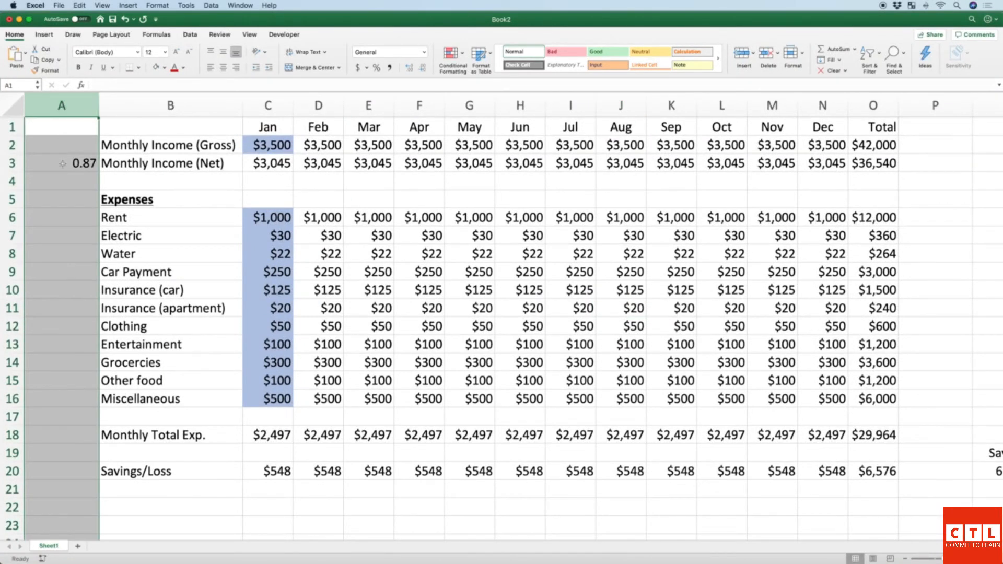
{"action": "left_click_drag", "start_coordinate": [99, 106], "coordinate": [71, 110]}
Step: Inspect the January net income formula in C3 and the two cells it references
{"action": "left_click", "coordinate": [241, 163]}
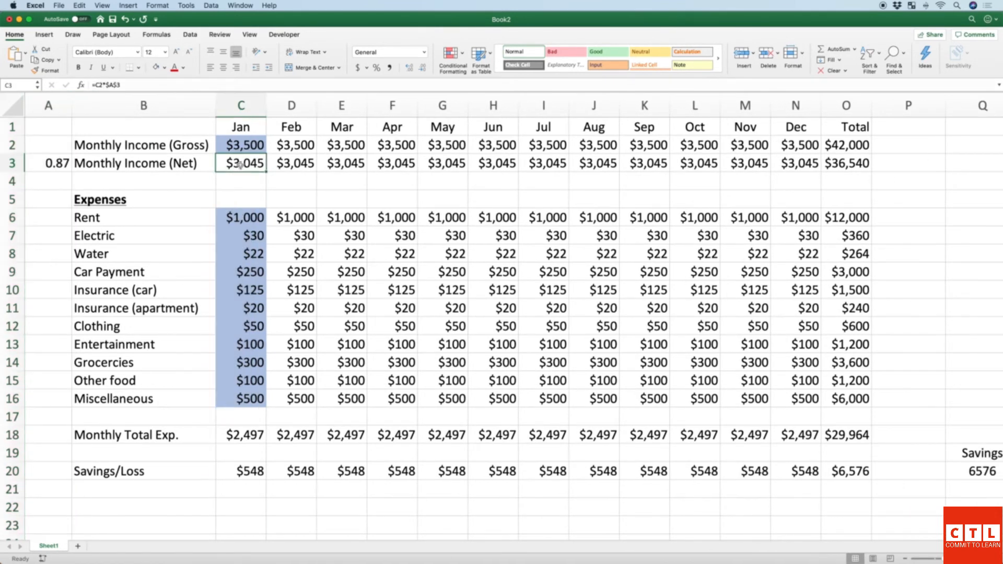
{"action": "key", "text": "F2"}
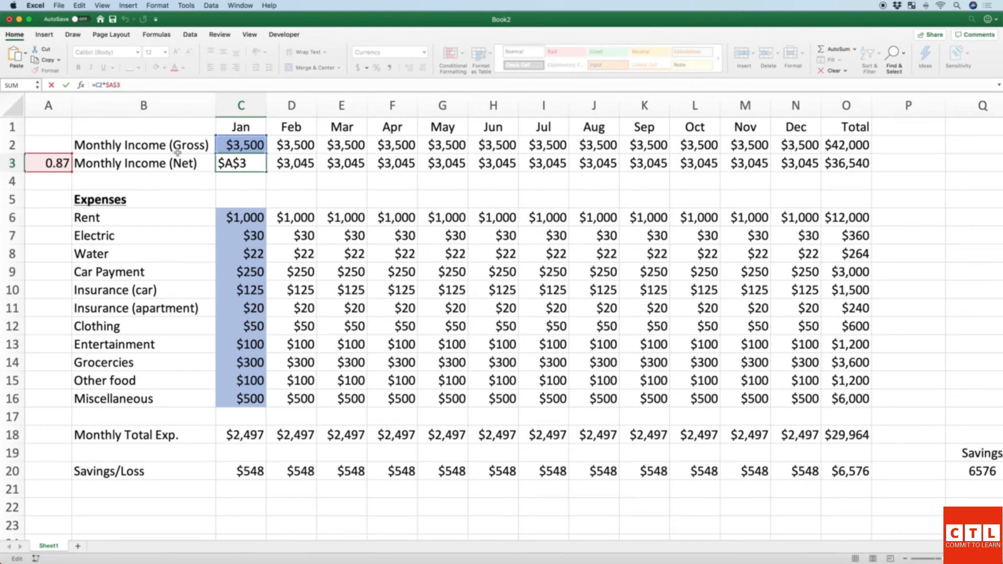
{"action": "key", "text": "Return"}
Step: Try a net income factor of .85 in A3 and undo the change
{"action": "key", "text": "Up"}
{"action": "key", "text": "Left"}
{"action": "key", "text": "Left"}
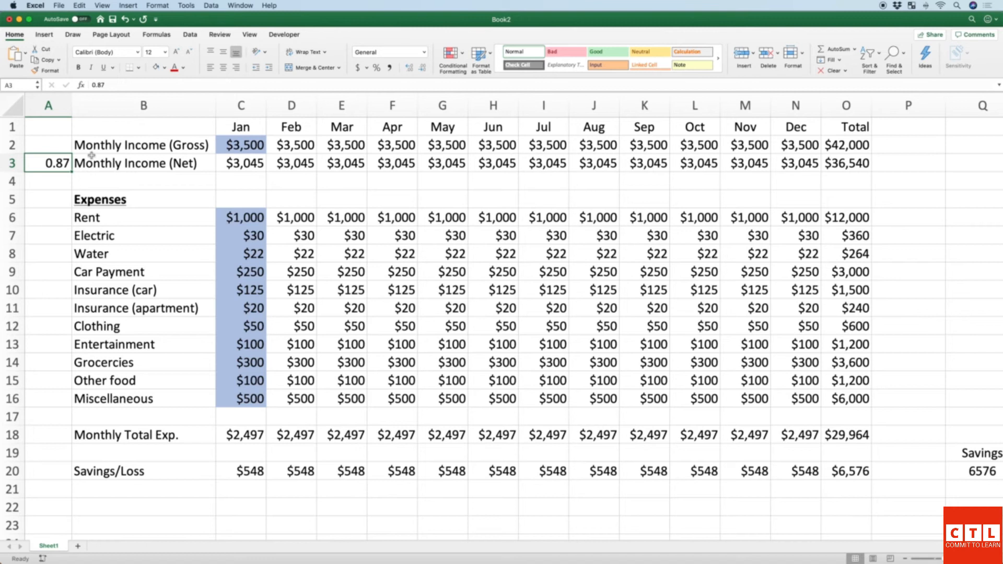
{"action": "type", "text": ".86"}
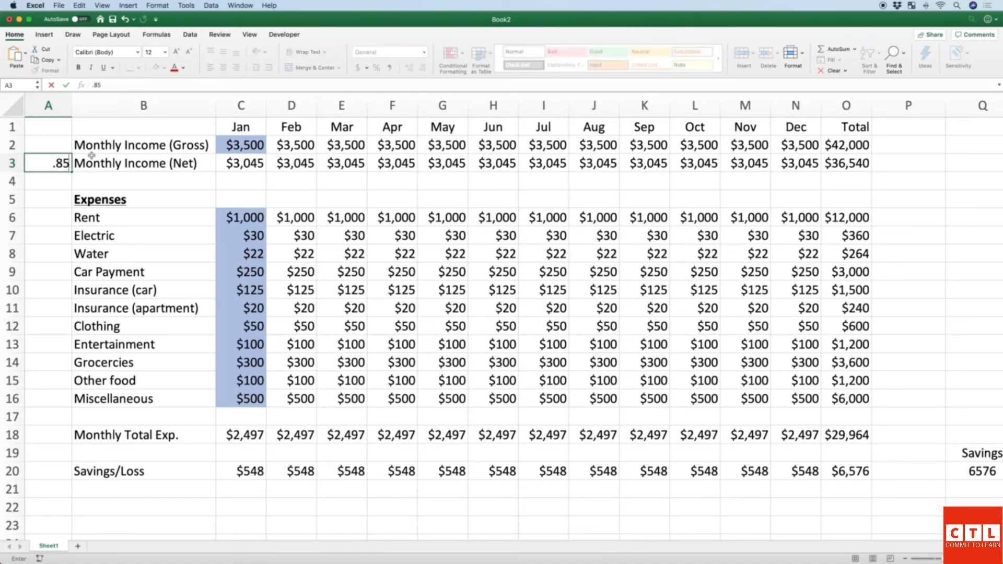
{"action": "key", "text": "Return"}
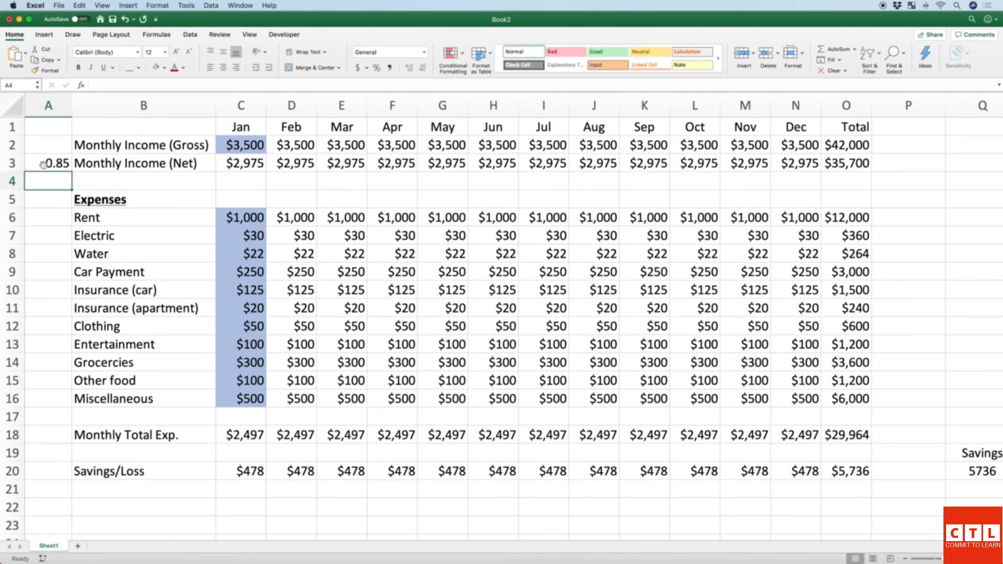
{"action": "key", "text": "super+z"}
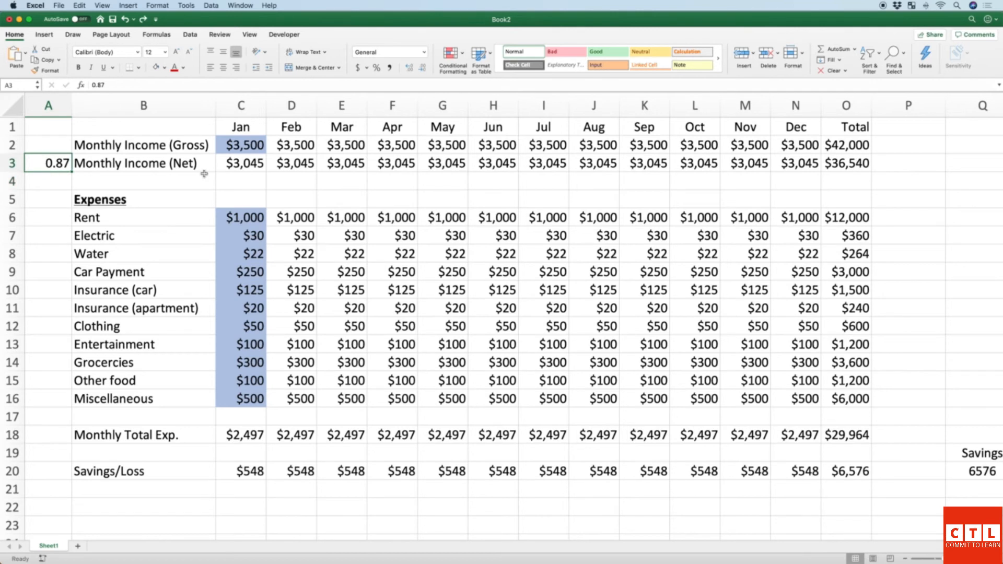
Step: Format the Savings and Earnings summary amounts in Q20:R20 as Currency with the $ symbol and 0 decimal places
{"action": "scroll", "coordinate": [272, 178], "scroll_direction": "up", "scroll_amount": 1}
{"action": "scroll", "coordinate": [272, 178], "scroll_direction": "down", "scroll_amount": 1}
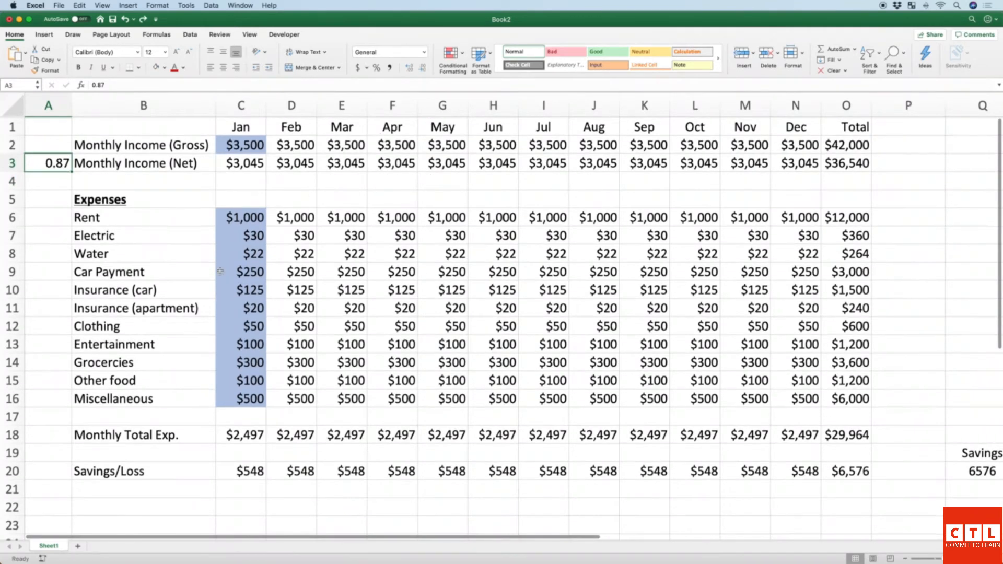
{"action": "scroll", "coordinate": [653, 401], "scroll_direction": "right", "scroll_amount": 5}
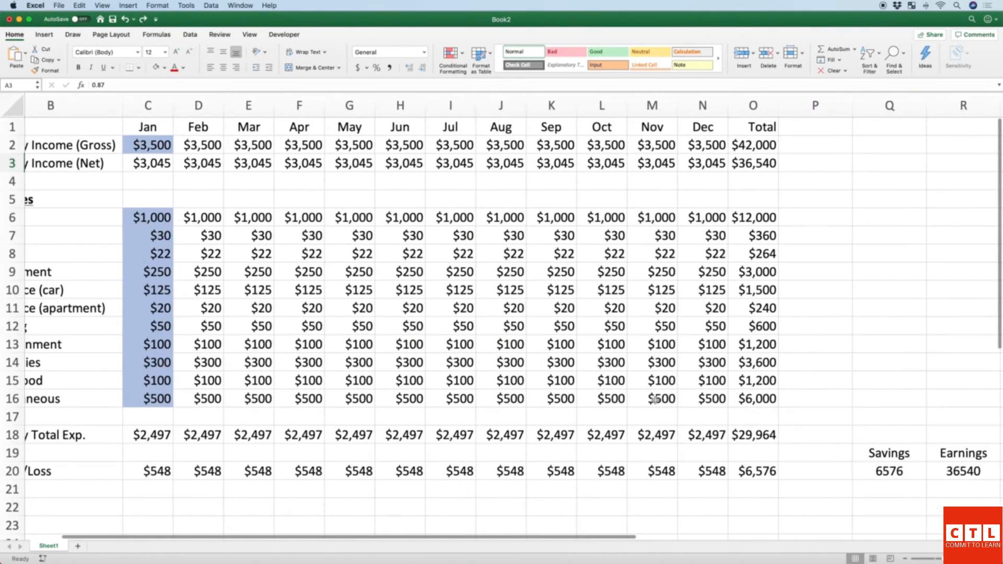
{"action": "scroll", "coordinate": [651, 399], "scroll_direction": "right", "scroll_amount": 1}
{"action": "left_click", "coordinate": [922, 471]}
{"action": "left_click_drag", "start_coordinate": [779, 472], "coordinate": [838, 476]}
{"action": "right_click", "coordinate": [837, 476]}
{"action": "left_click", "coordinate": [850, 477]}
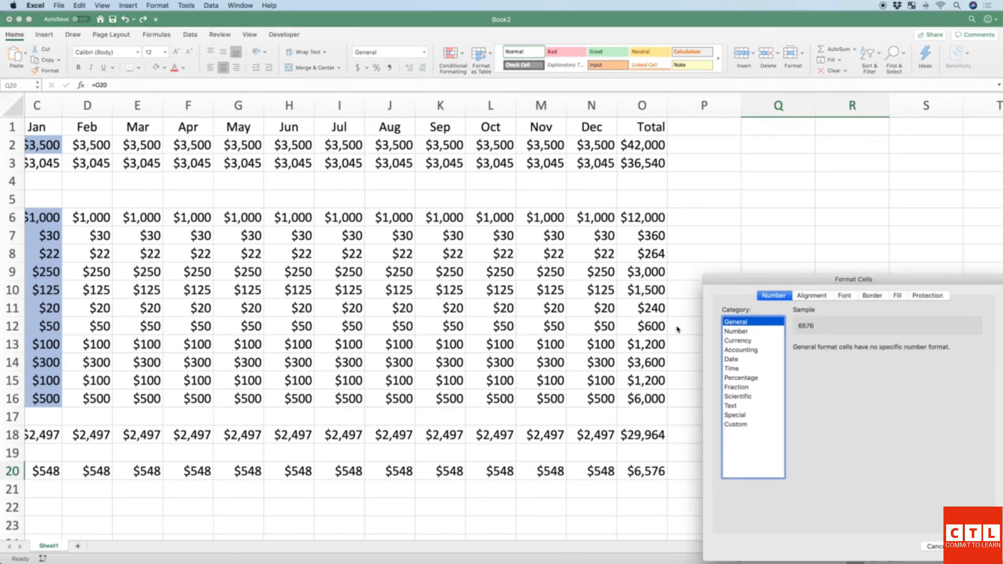
{"action": "left_click", "coordinate": [749, 341]}
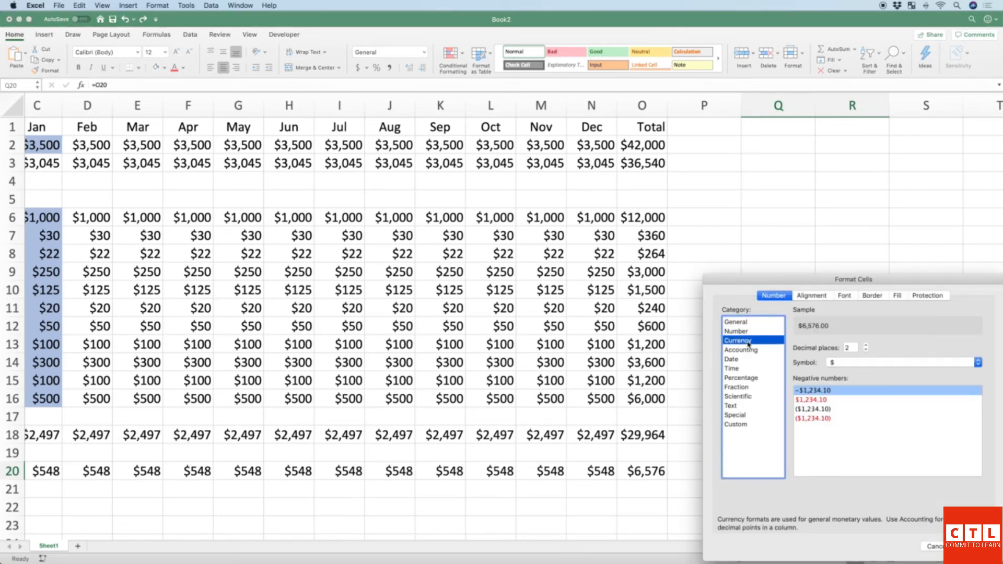
{"action": "left_click", "coordinate": [866, 350]}
{"action": "left_click", "coordinate": [866, 350]}
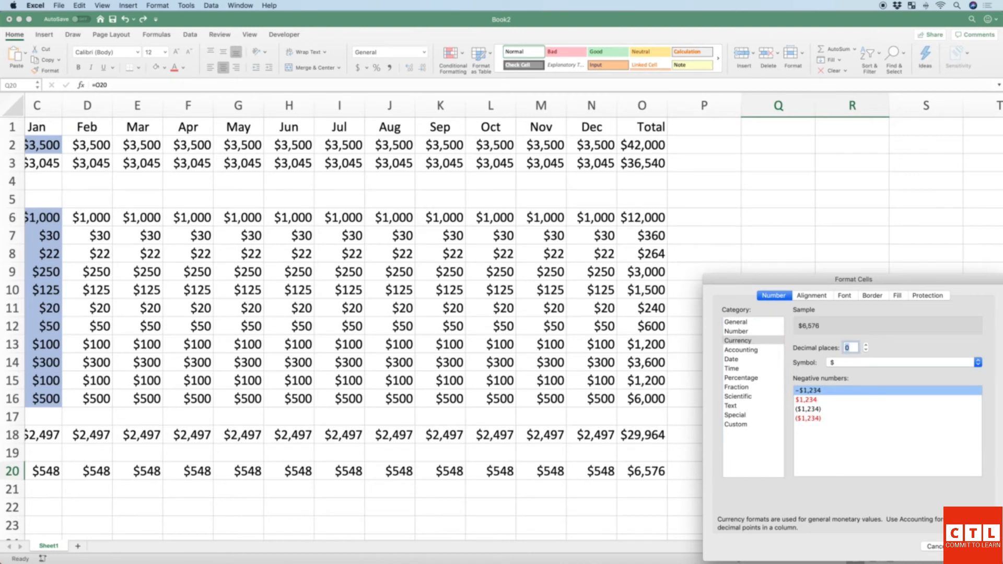
{"action": "key", "text": "Return"}
{"action": "left_click", "coordinate": [790, 437]}
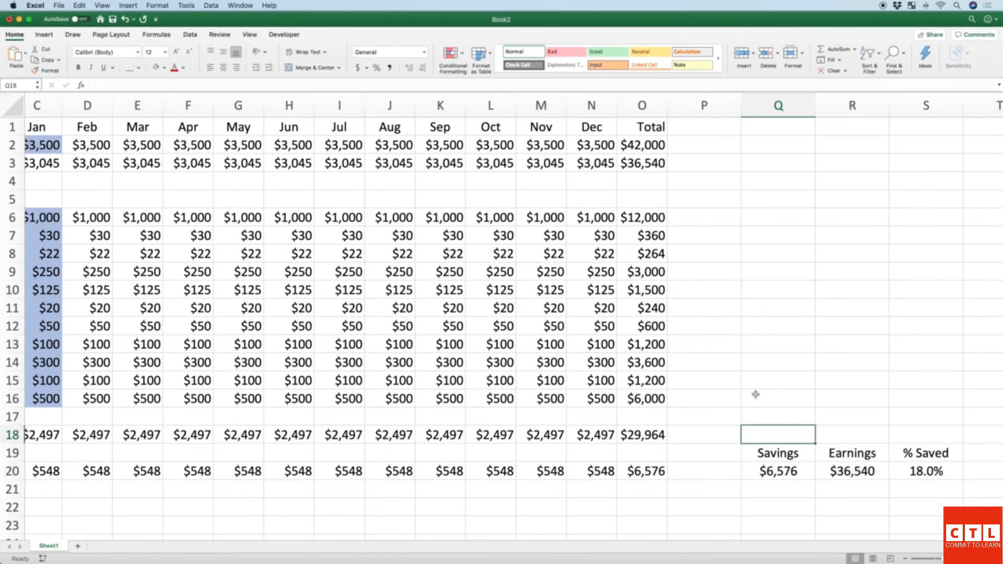
Step: Apply All Borders to the Savings, Earnings and % Saved summary table in Q19:S20
{"action": "scroll", "coordinate": [747, 386], "scroll_direction": "right", "scroll_amount": 2}
{"action": "left_click_drag", "start_coordinate": [703, 455], "coordinate": [821, 465]}
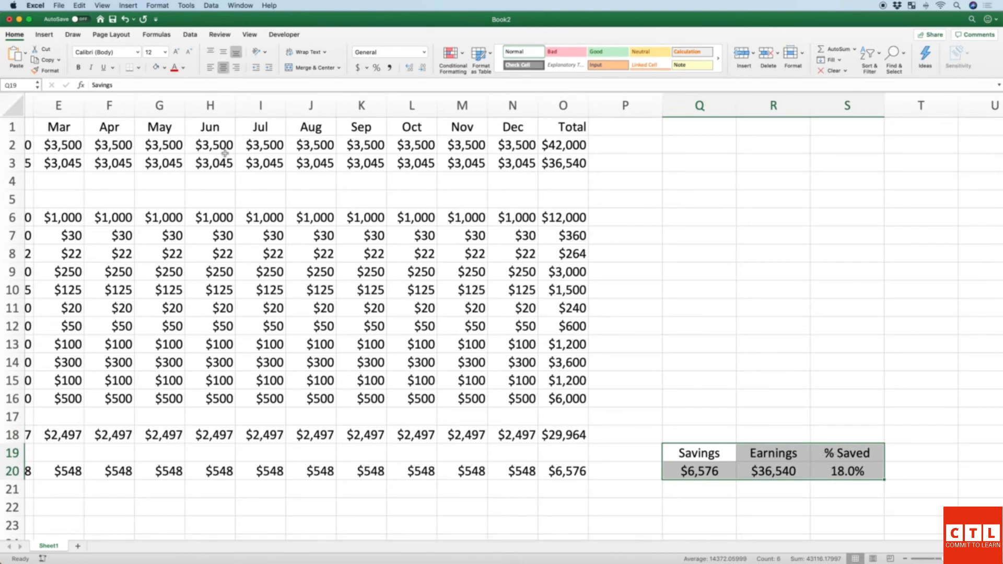
{"action": "left_click", "coordinate": [139, 68]}
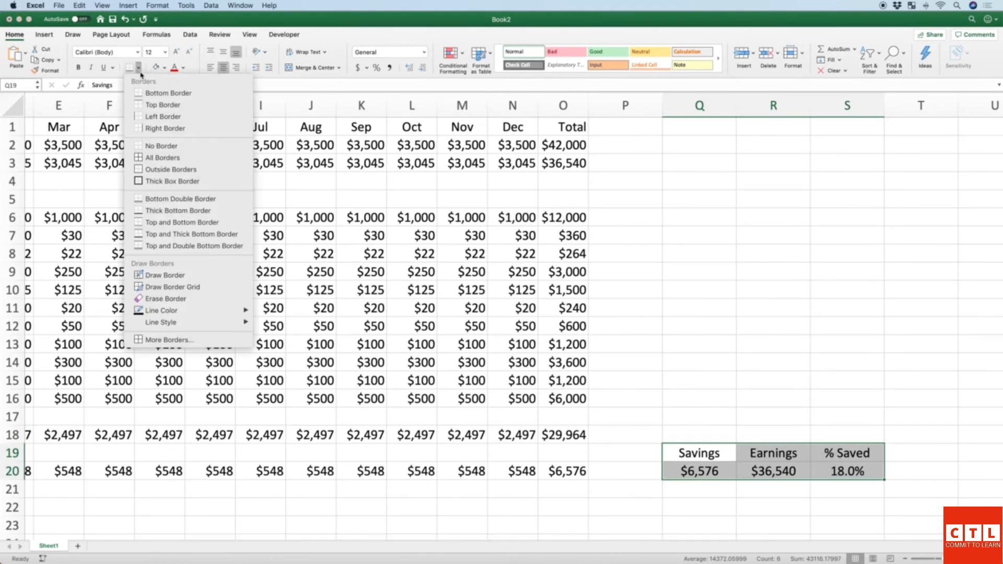
{"action": "left_click", "coordinate": [167, 158]}
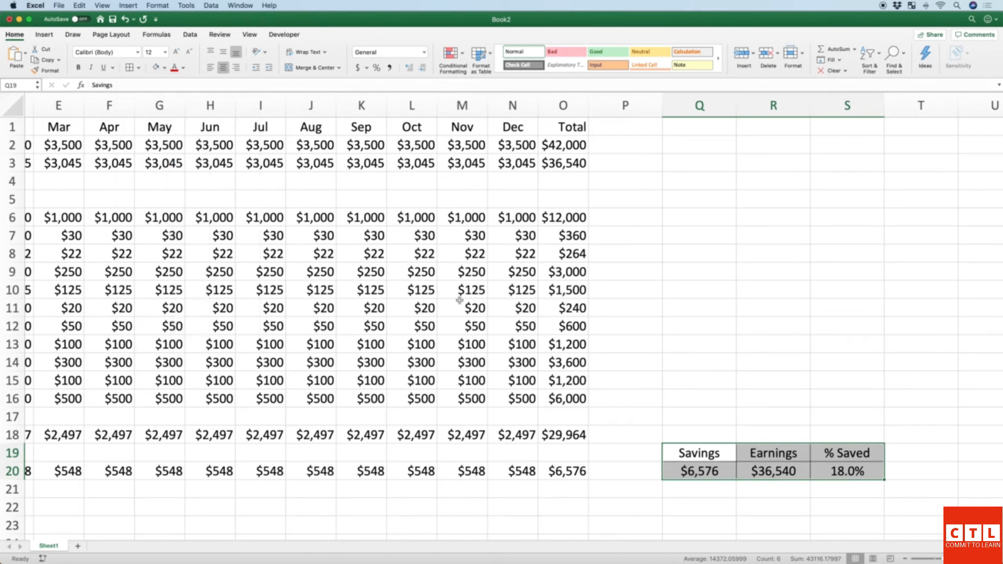
{"action": "left_click", "coordinate": [603, 439]}
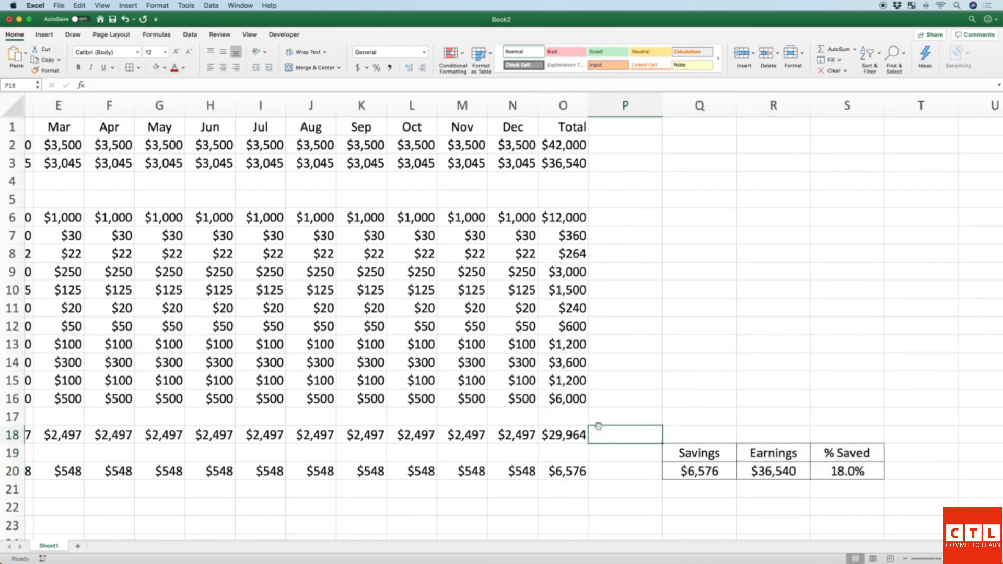
Step: Fill the % Saved value cell S20 with a light green theme color
{"action": "scroll", "coordinate": [392, 348], "scroll_direction": "left", "scroll_amount": 3}
{"action": "scroll", "coordinate": [392, 348], "scroll_direction": "left", "scroll_amount": 2}
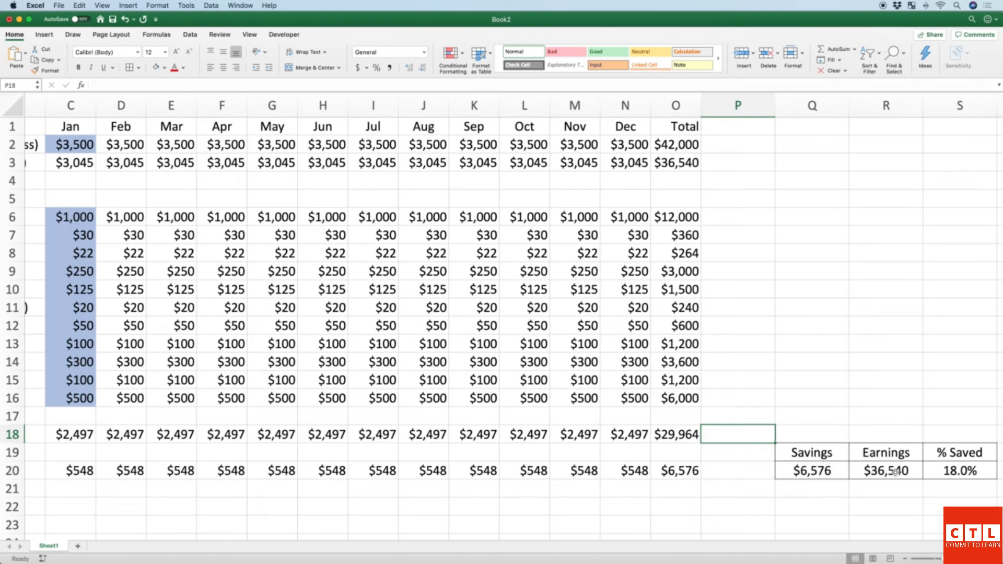
{"action": "left_click", "coordinate": [957, 470]}
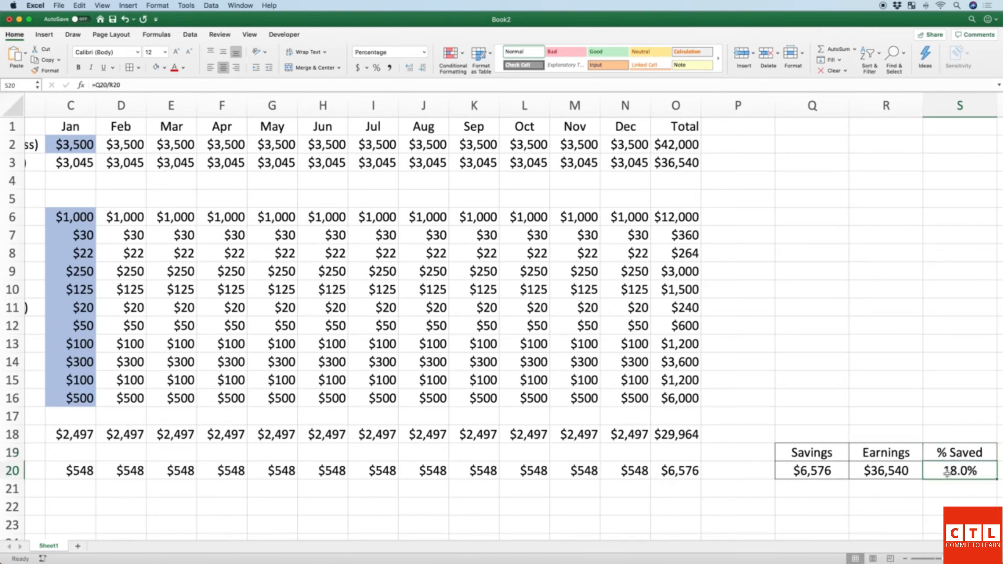
{"action": "left_click", "coordinate": [184, 68]}
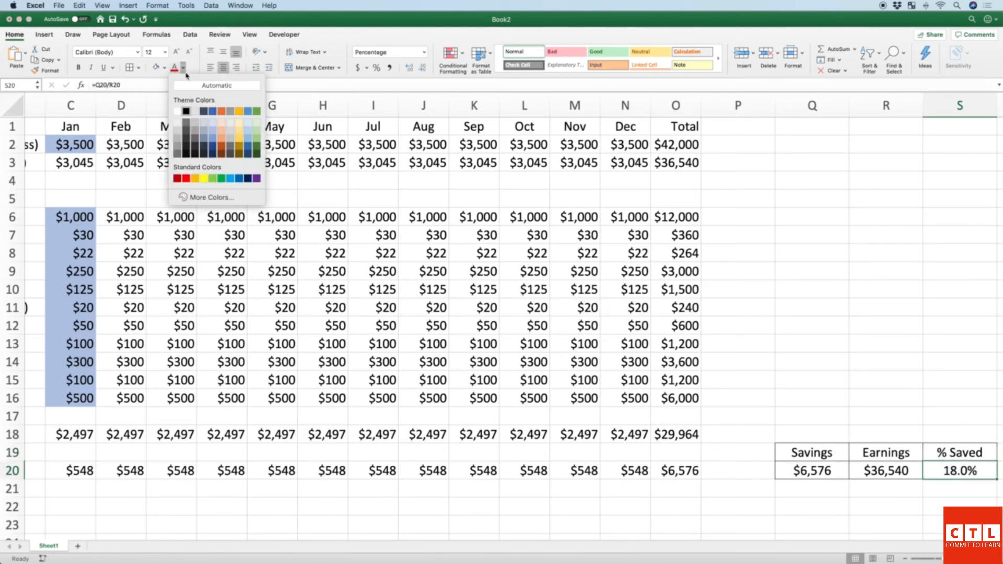
{"action": "left_click", "coordinate": [164, 67]}
{"action": "left_click", "coordinate": [164, 67]}
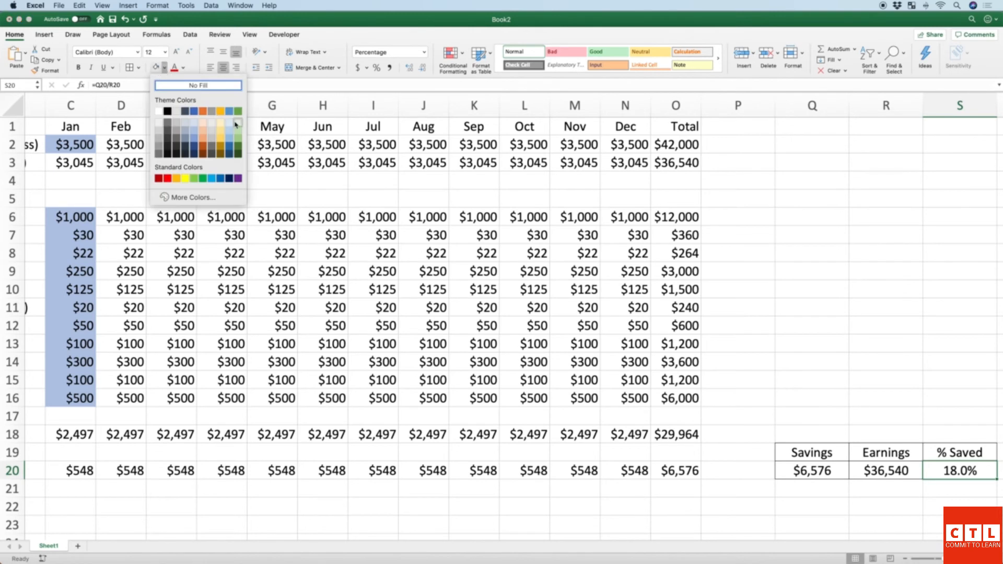
{"action": "left_click", "coordinate": [238, 131]}
{"action": "left_click", "coordinate": [718, 376]}
{"action": "left_click", "coordinate": [941, 472]}
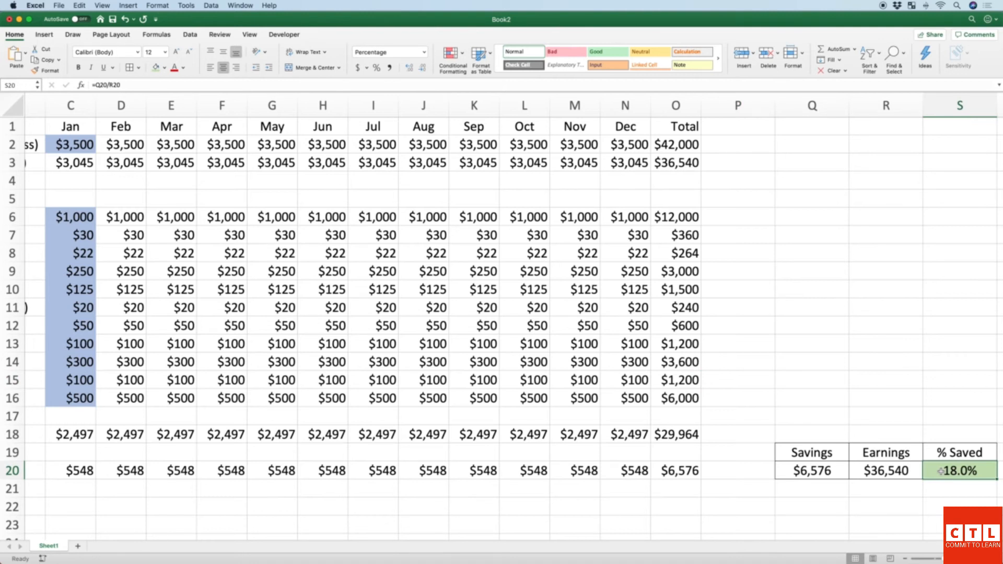
Step: Enter the header % of Income in P5, beside the yearly expense totals
{"action": "scroll", "coordinate": [571, 374], "scroll_direction": "left", "scroll_amount": 5}
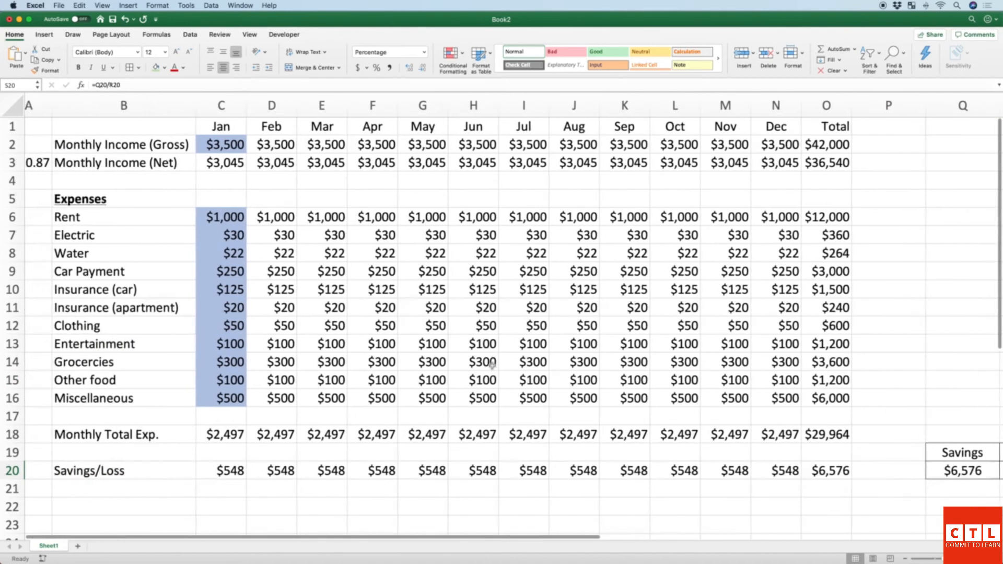
{"action": "scroll", "coordinate": [766, 281], "scroll_direction": "right", "scroll_amount": 5}
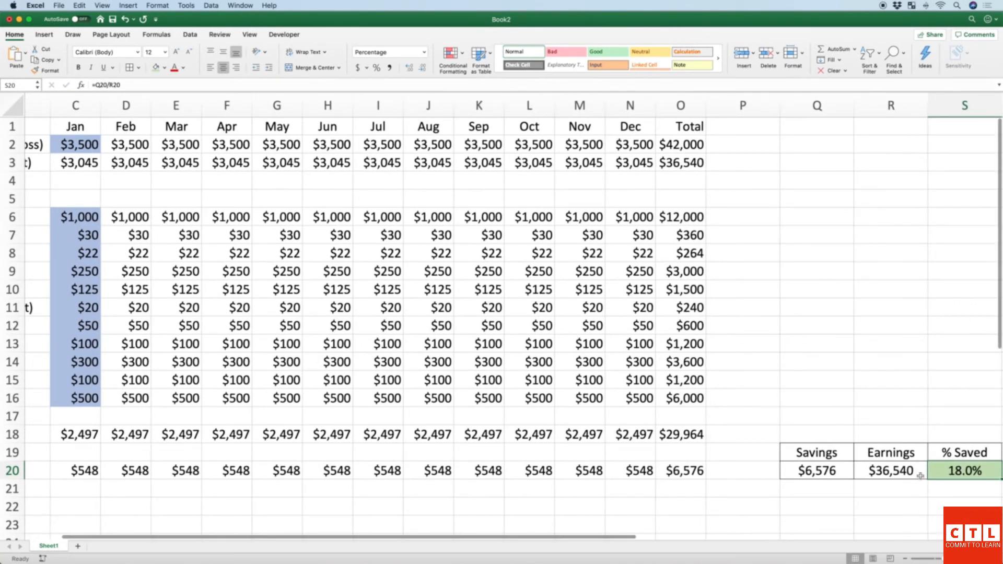
{"action": "scroll", "coordinate": [661, 336], "scroll_direction": "left", "scroll_amount": 1}
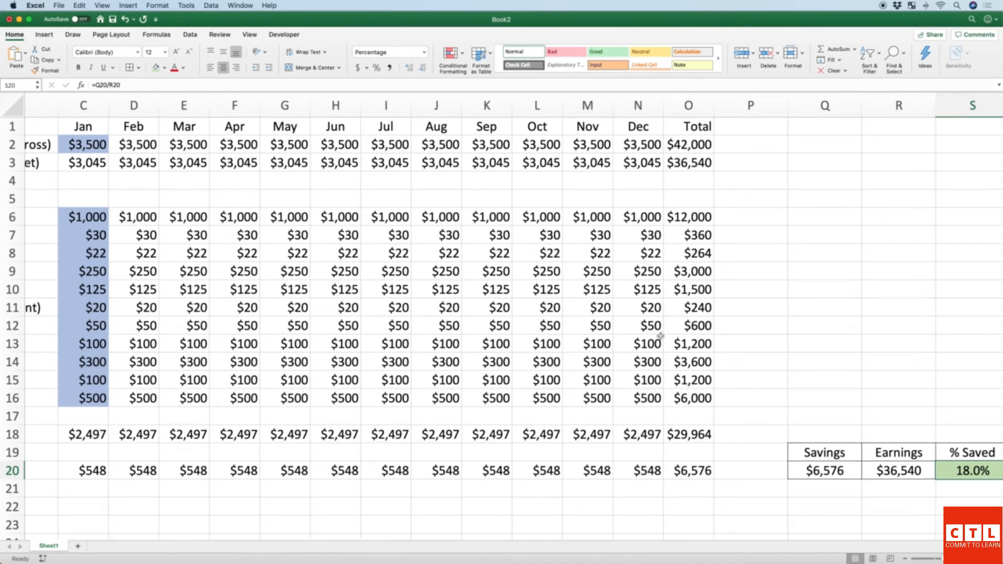
{"action": "left_click", "coordinate": [749, 216]}
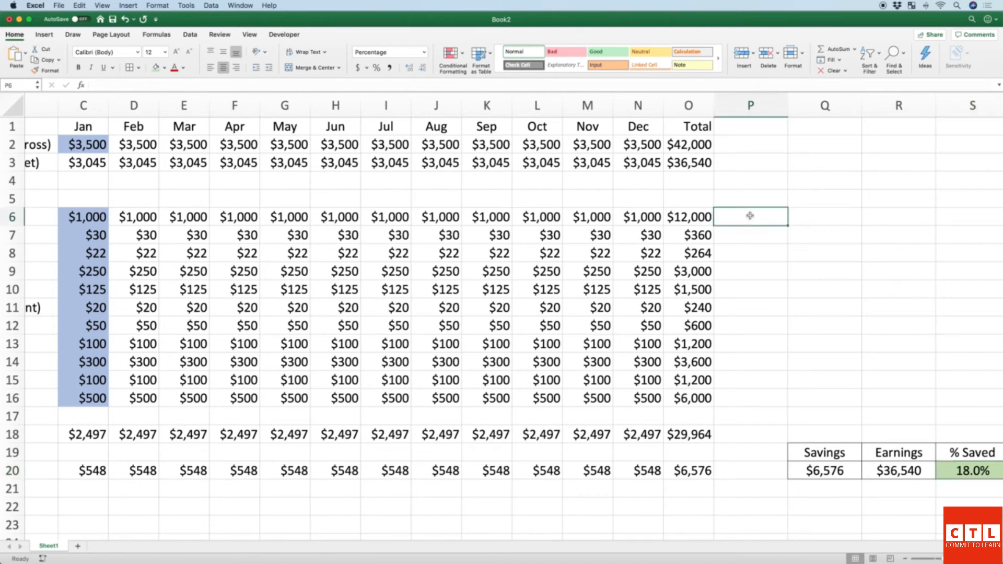
{"action": "key", "text": "Up"}
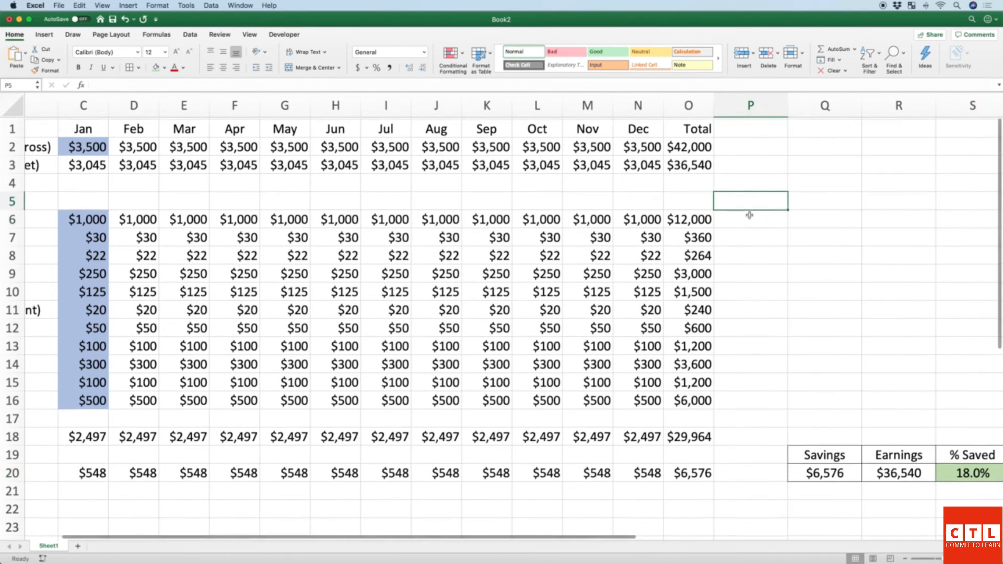
{"action": "scroll", "coordinate": [750, 216], "scroll_direction": "left", "scroll_amount": 5}
{"action": "scroll", "coordinate": [749, 215], "scroll_direction": "right", "scroll_amount": 1}
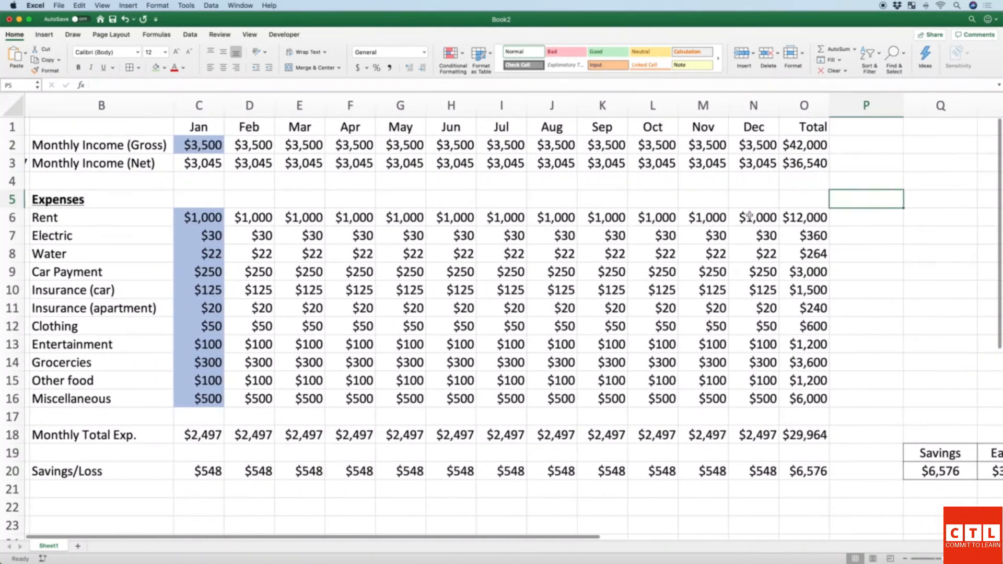
{"action": "type", "text": "% of"}
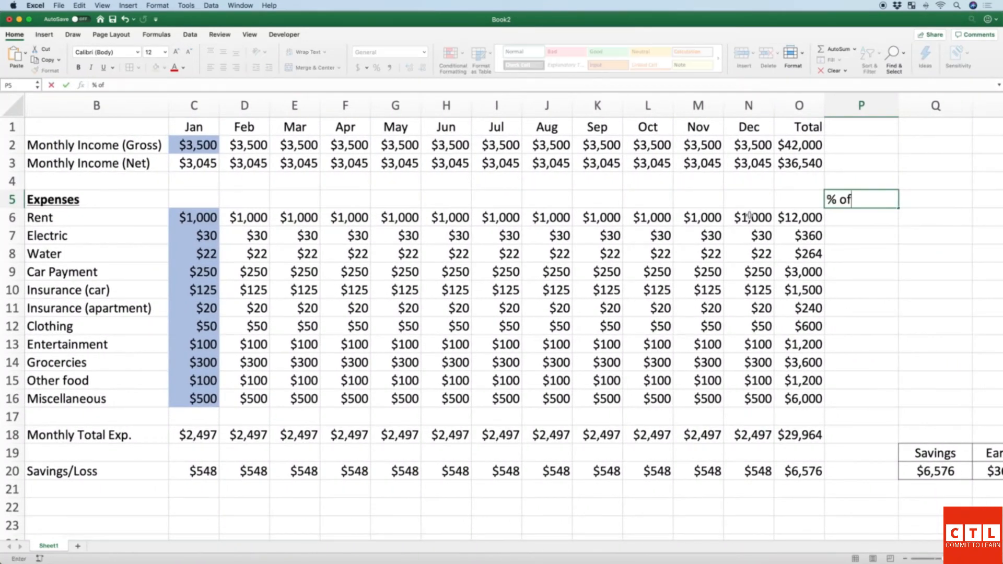
{"action": "type", "text": " Income"}
{"action": "key", "text": "Return"}
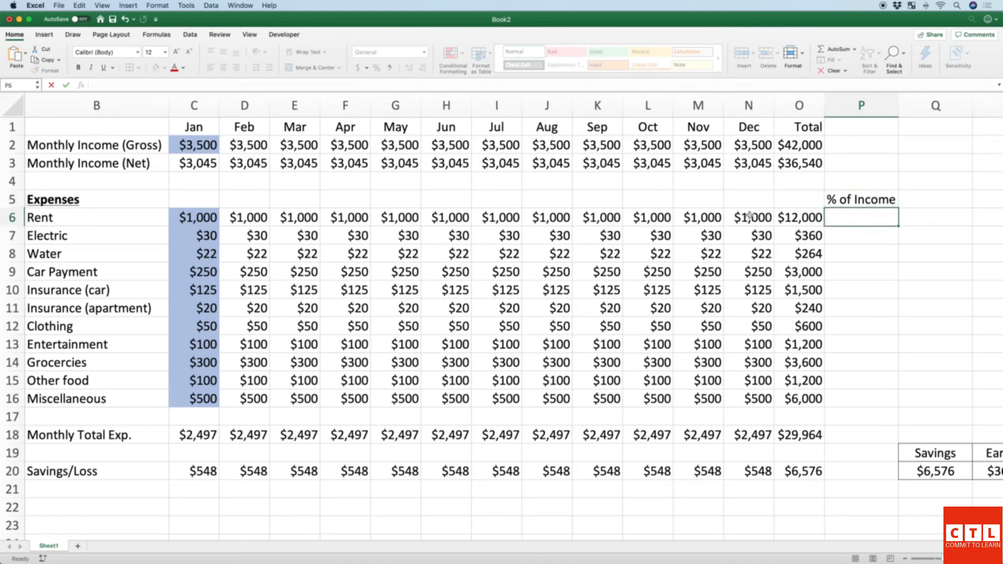
Step: Enter =O6/$O$3 in P6 to divide the yearly rent by total net income with an absolute reference
{"action": "type", "text": "="}
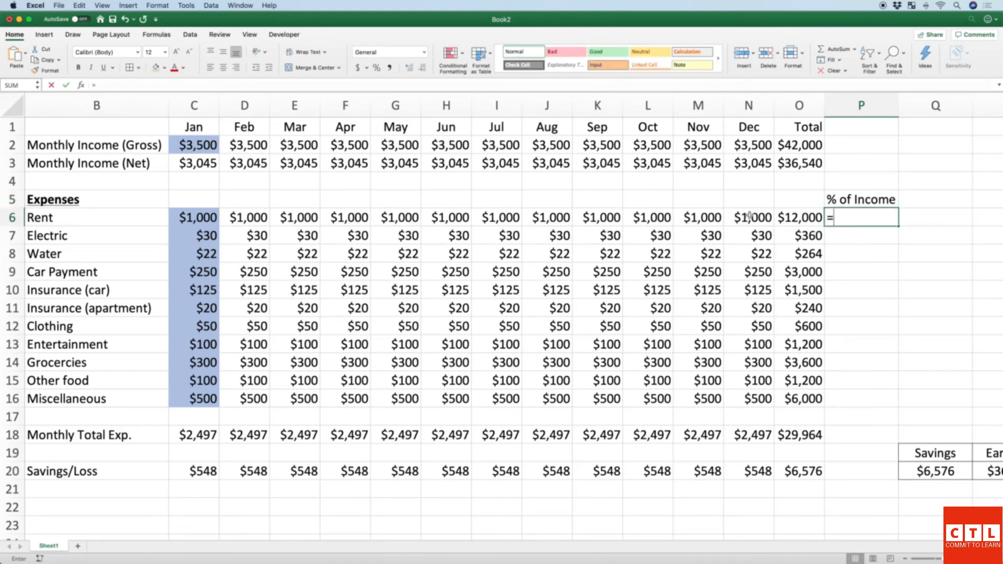
{"action": "key", "text": "Left"}
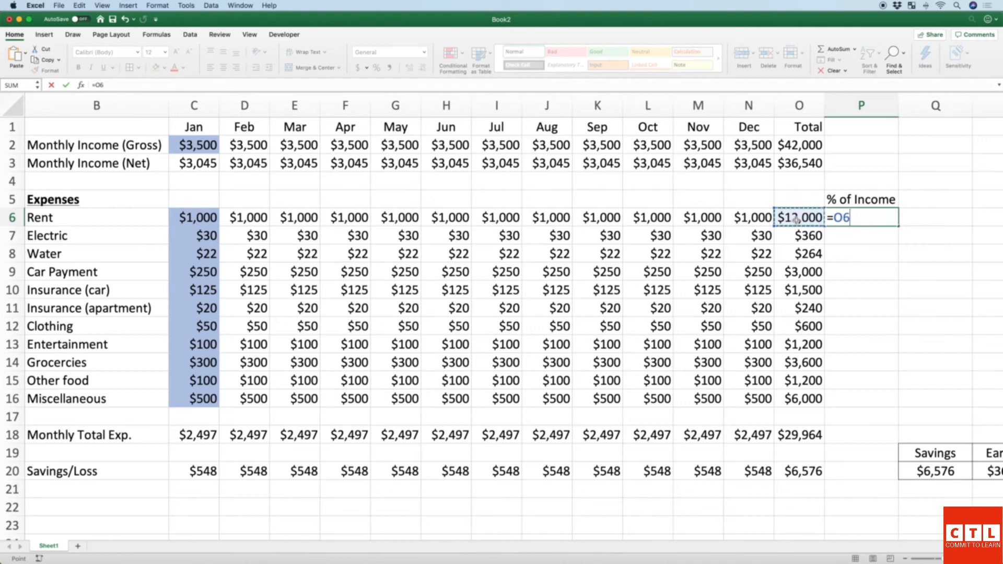
{"action": "type", "text": "/"}
{"action": "left_click", "coordinate": [801, 165]}
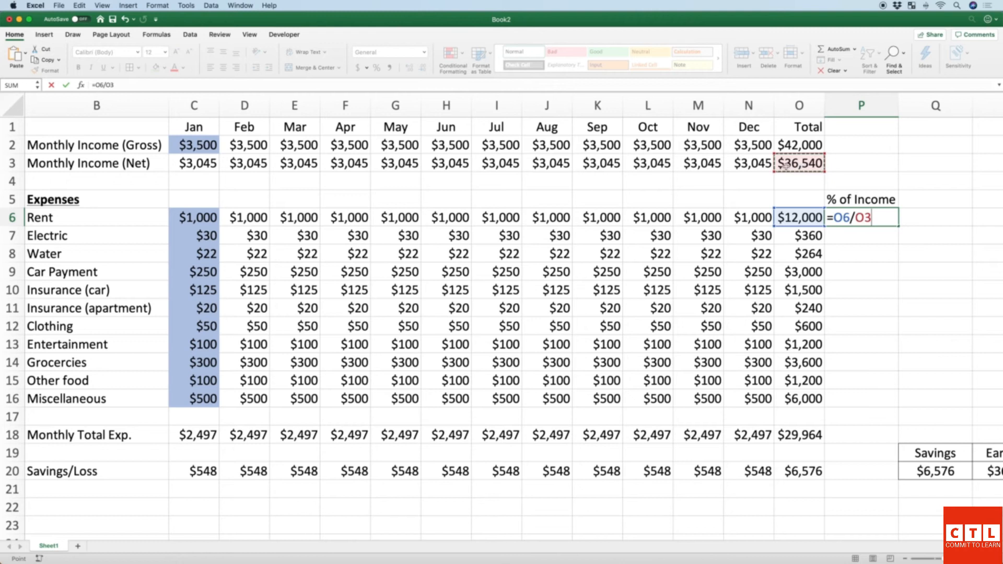
{"action": "left_click", "coordinate": [108, 85]}
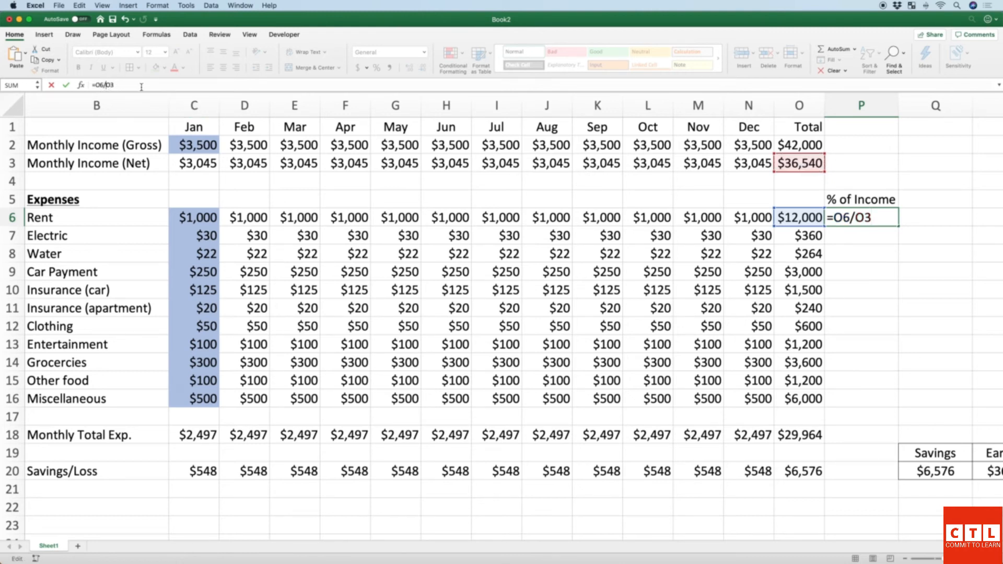
{"action": "type", "text": "$"}
{"action": "key", "text": "Right"}
{"action": "type", "text": "$"}
{"action": "key", "text": "Return"}
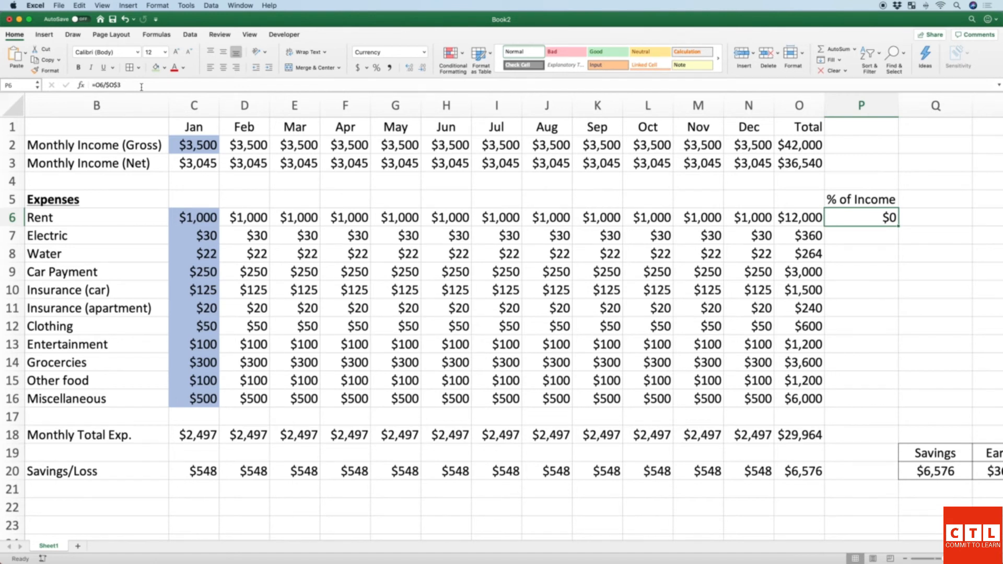
Step: Fill the % of Income formula from P6 down through P16 for all expense rows
{"action": "key", "text": "shift+Down"}
{"action": "key", "text": "shift+Down"}
{"action": "key", "text": "shift+Down"}
{"action": "key", "text": "shift+Down"}
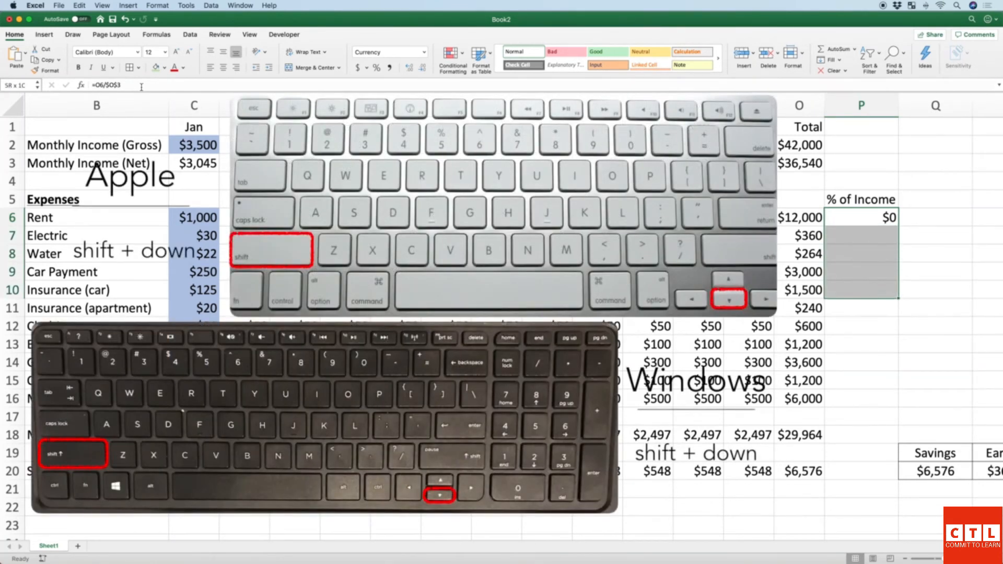
{"action": "key", "text": "shift+Down"}
{"action": "key", "text": "shift+Down"}
{"action": "key", "text": "shift+Down"}
{"action": "key", "text": "shift+Down"}
{"action": "key", "text": "shift+Down"}
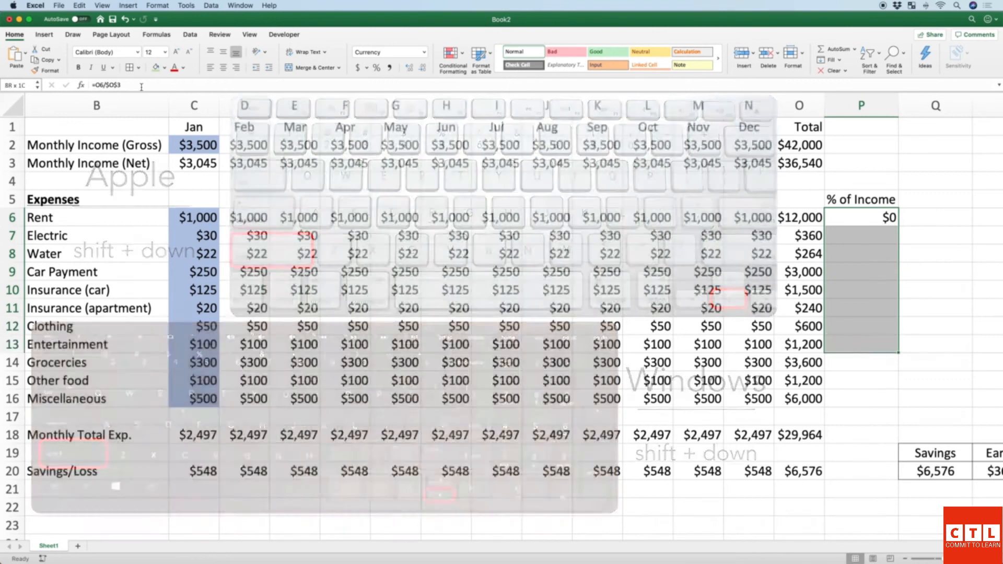
{"action": "key", "text": "shift+Down"}
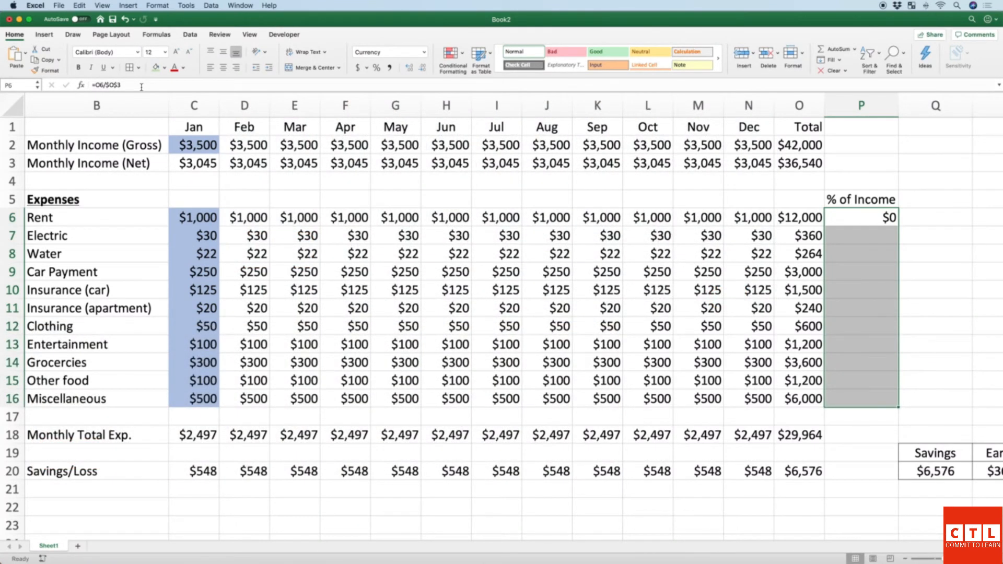
{"action": "key", "text": "super+d"}
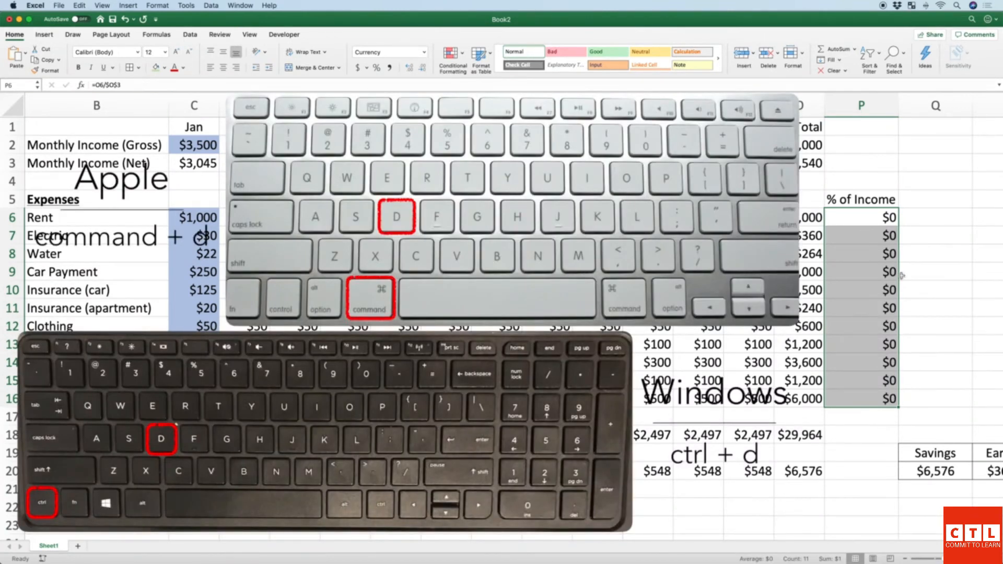
Step: Format the % of Income values in P6:P16 as percentages with one decimal place
{"action": "right_click", "coordinate": [867, 279]}
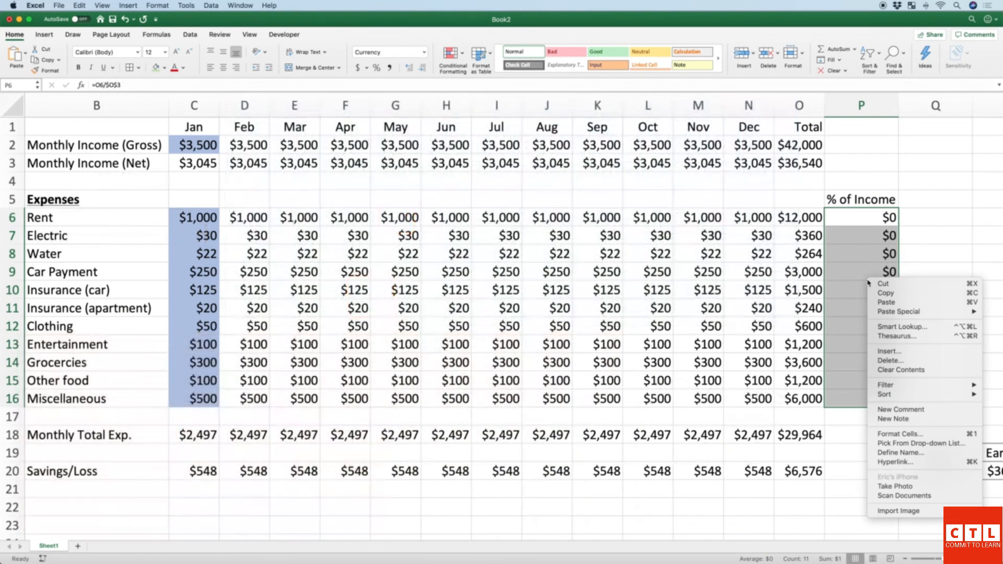
{"action": "left_click", "coordinate": [908, 432]}
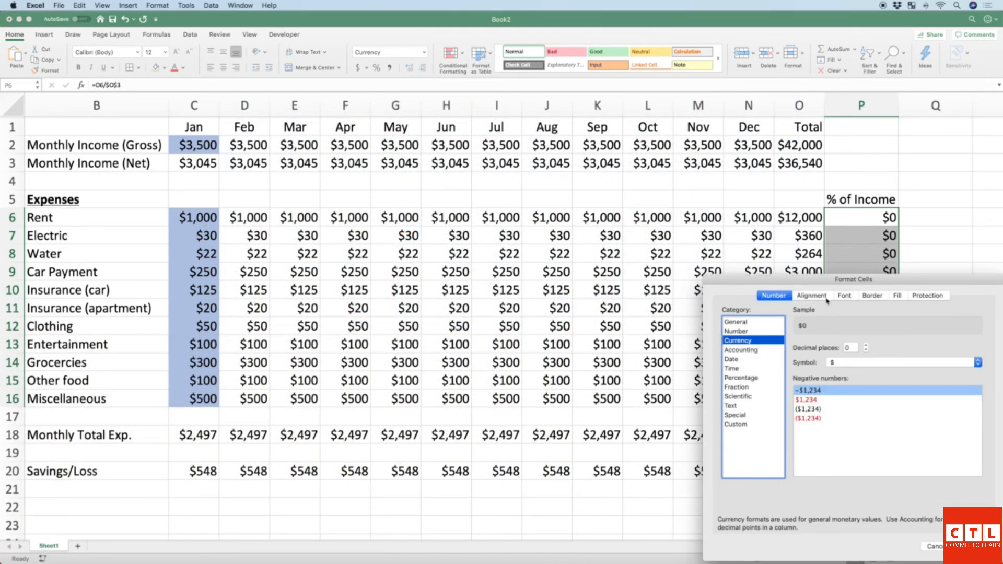
{"action": "left_click_drag", "start_coordinate": [824, 284], "coordinate": [532, 202]}
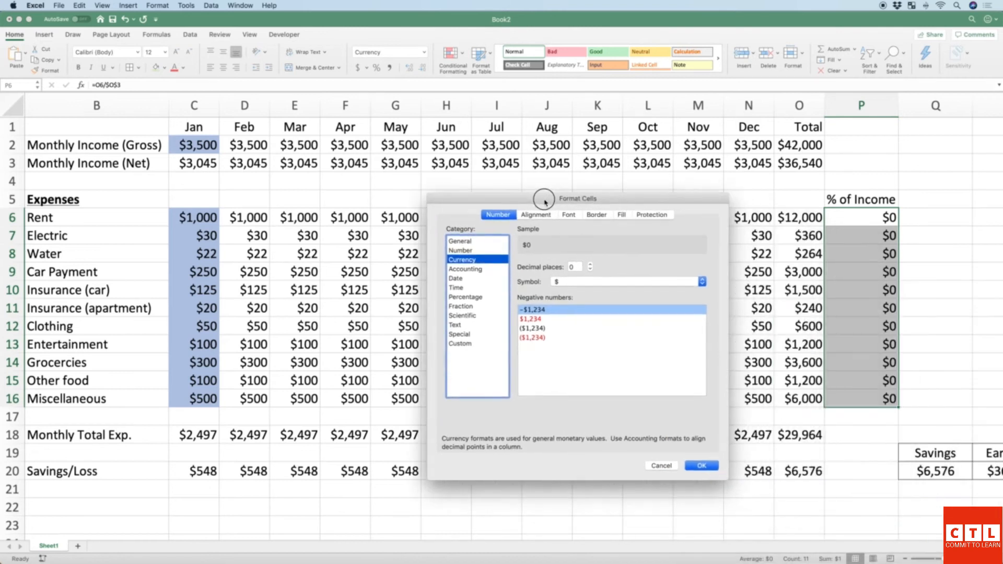
{"action": "left_click", "coordinate": [462, 295]}
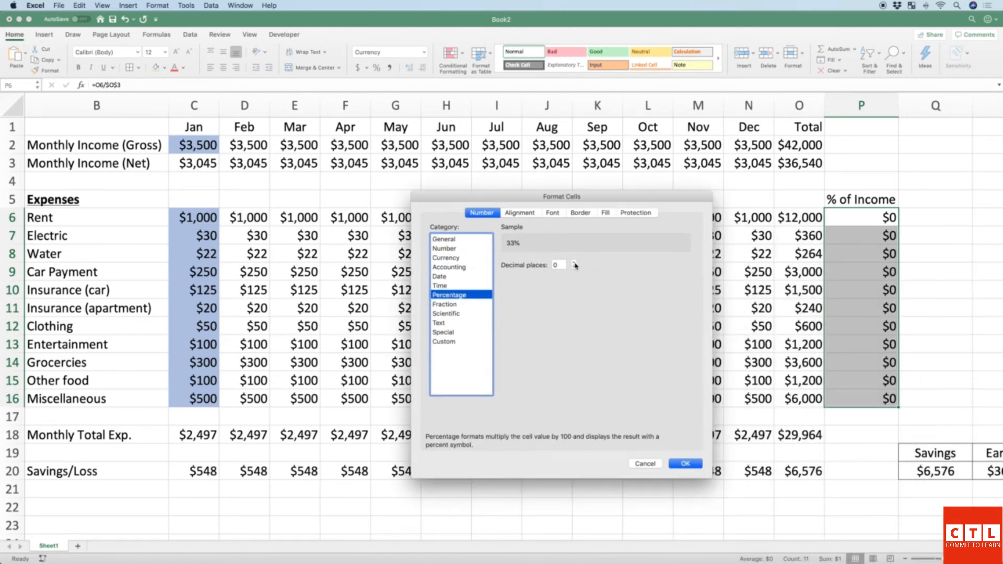
{"action": "left_click", "coordinate": [574, 264]}
{"action": "left_click", "coordinate": [686, 464]}
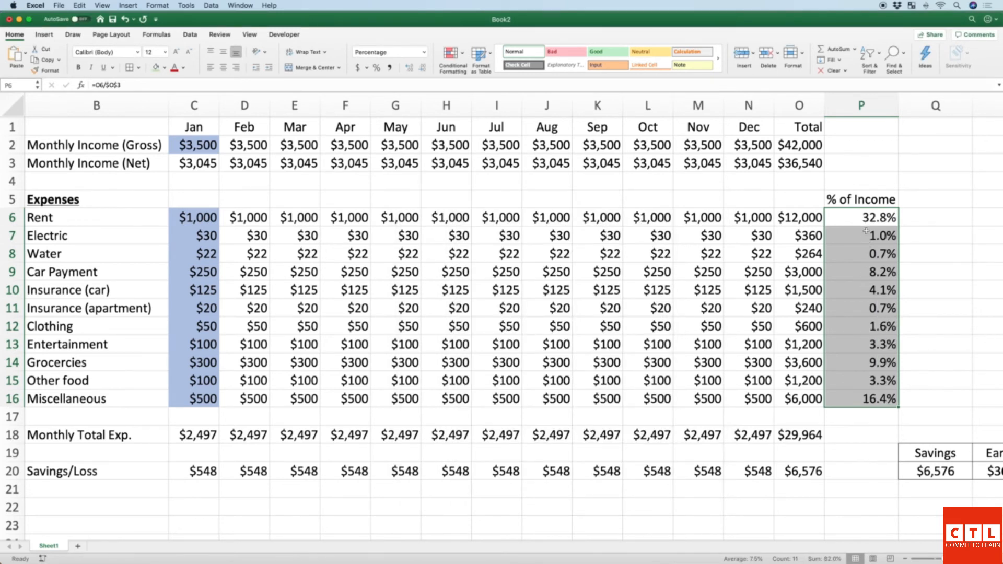
Step: Examine the % of Income formulas and the totals they reference, from rent in P6 down to miscellaneous in P16
{"action": "left_click", "coordinate": [858, 219]}
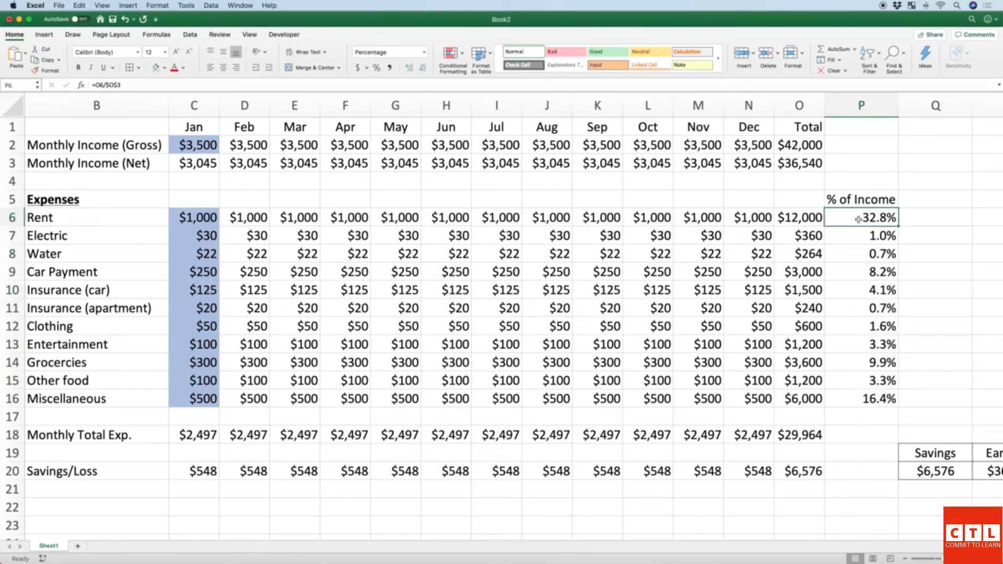
{"action": "left_click", "coordinate": [270, 85]}
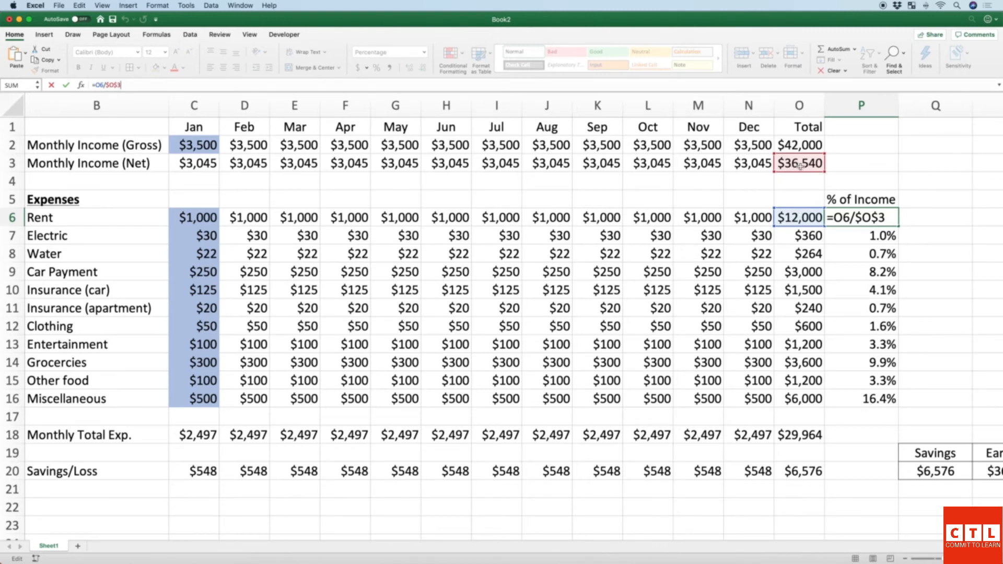
{"action": "key", "text": "Return"}
{"action": "key", "text": "Up"}
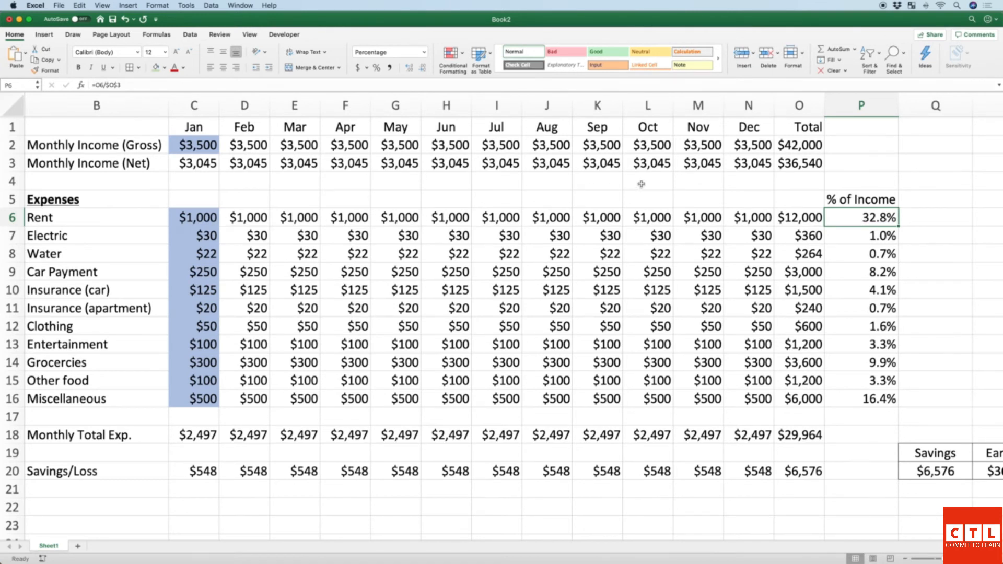
{"action": "left_click", "coordinate": [789, 168]}
{"action": "left_click", "coordinate": [798, 217]}
{"action": "key", "text": "Right"}
{"action": "left_click", "coordinate": [795, 165]}
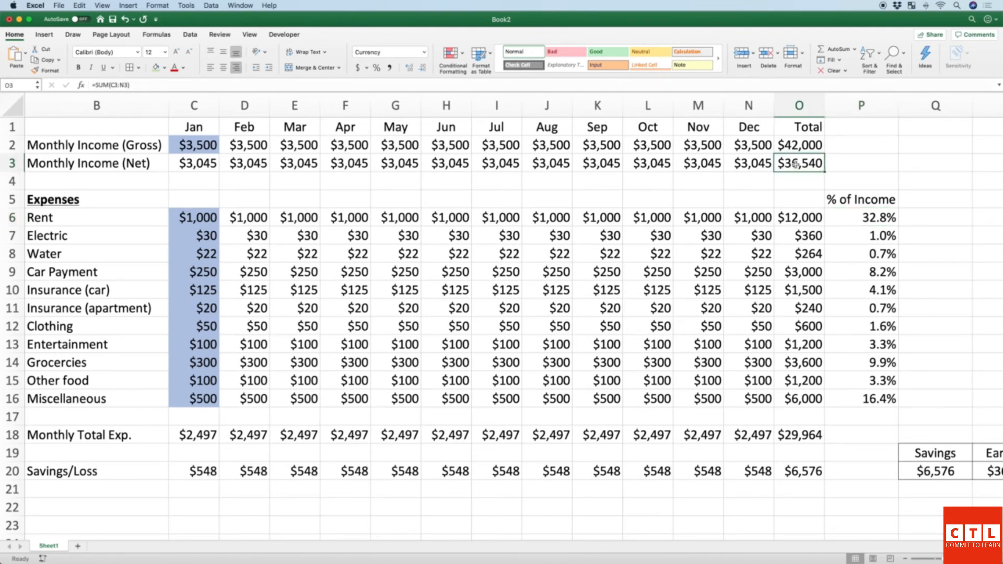
{"action": "left_click", "coordinate": [865, 240]}
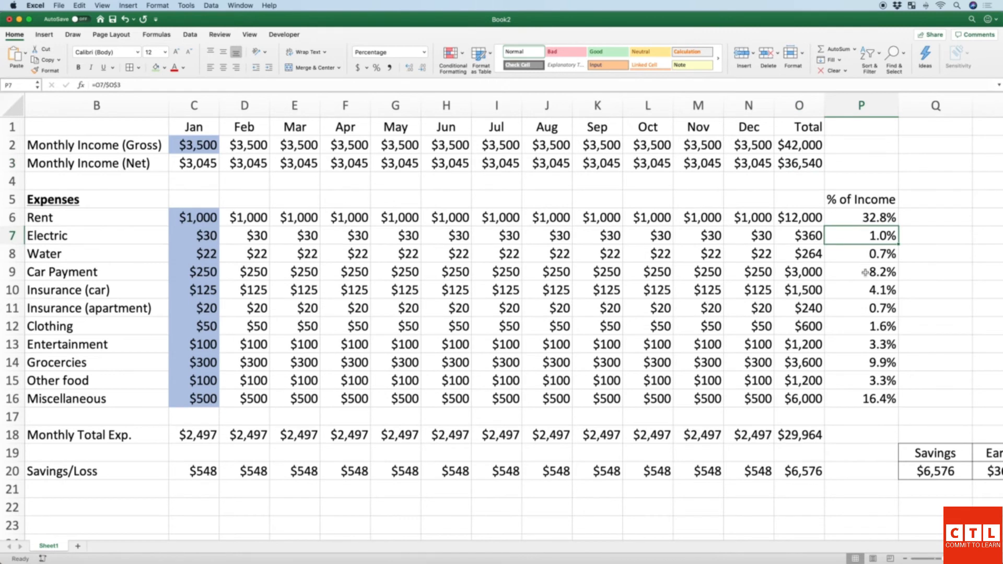
{"action": "scroll", "coordinate": [867, 340], "scroll_direction": "down", "scroll_amount": 1}
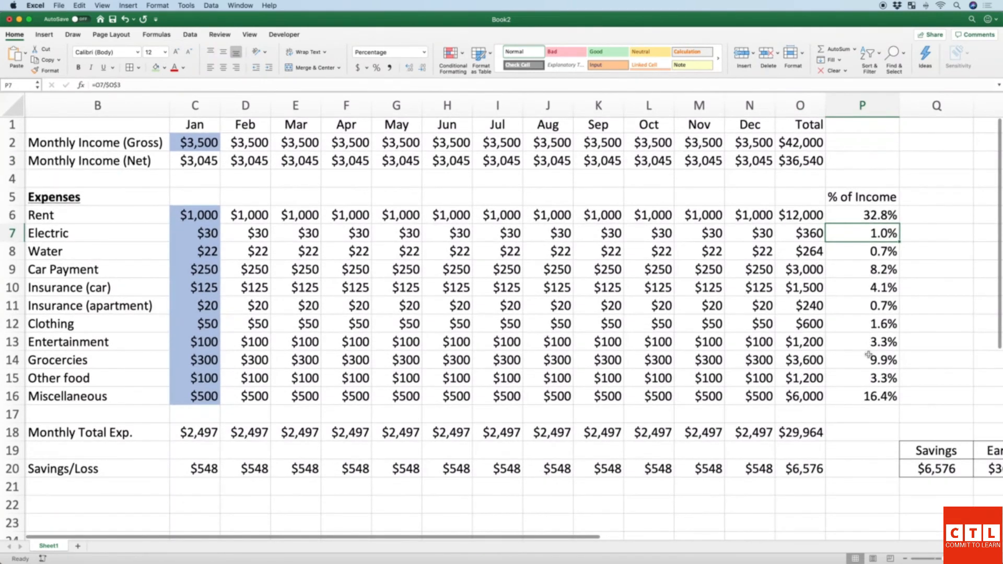
{"action": "left_click", "coordinate": [865, 361]}
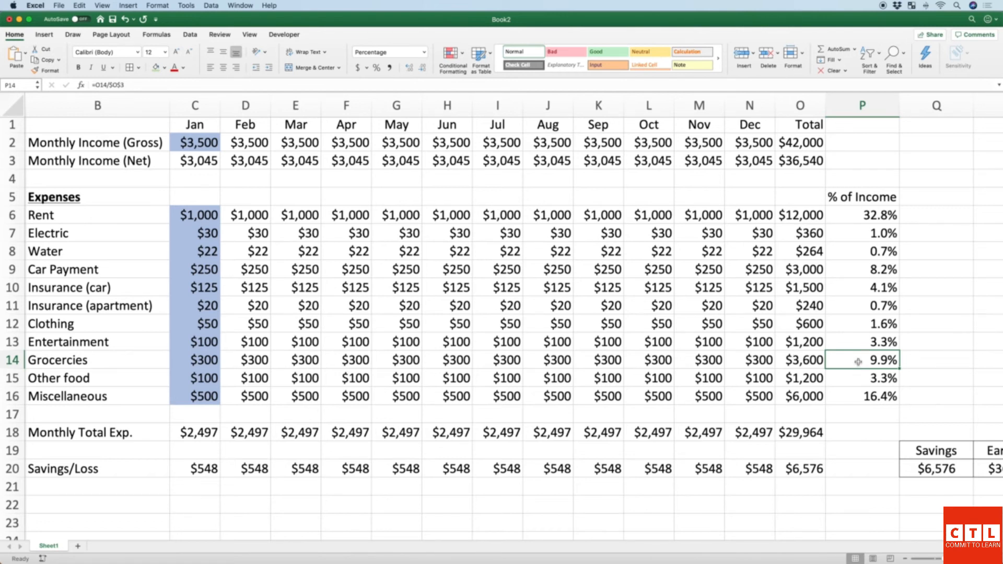
{"action": "left_click", "coordinate": [860, 397]}
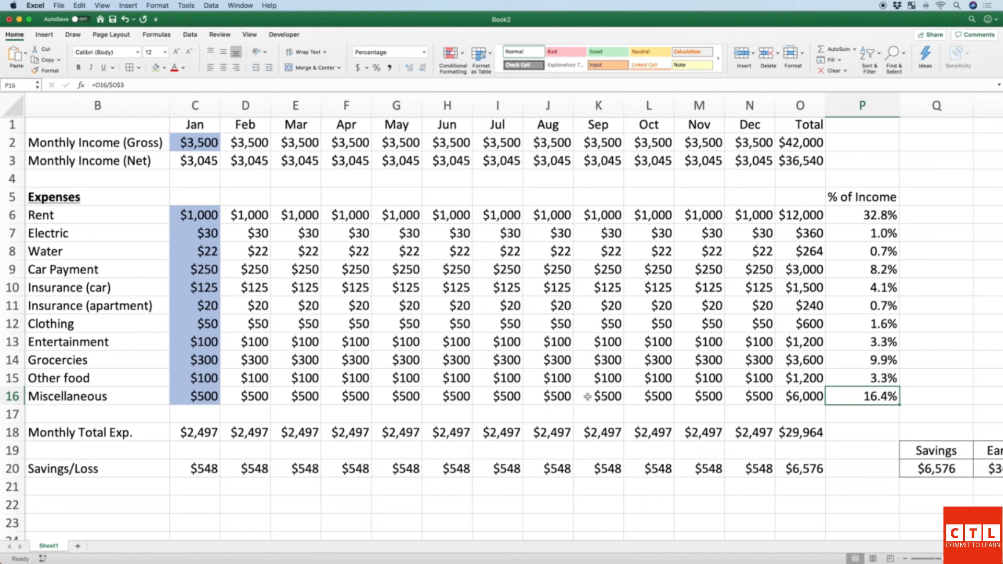
{"action": "scroll", "coordinate": [420, 296], "scroll_direction": "up", "scroll_amount": 1}
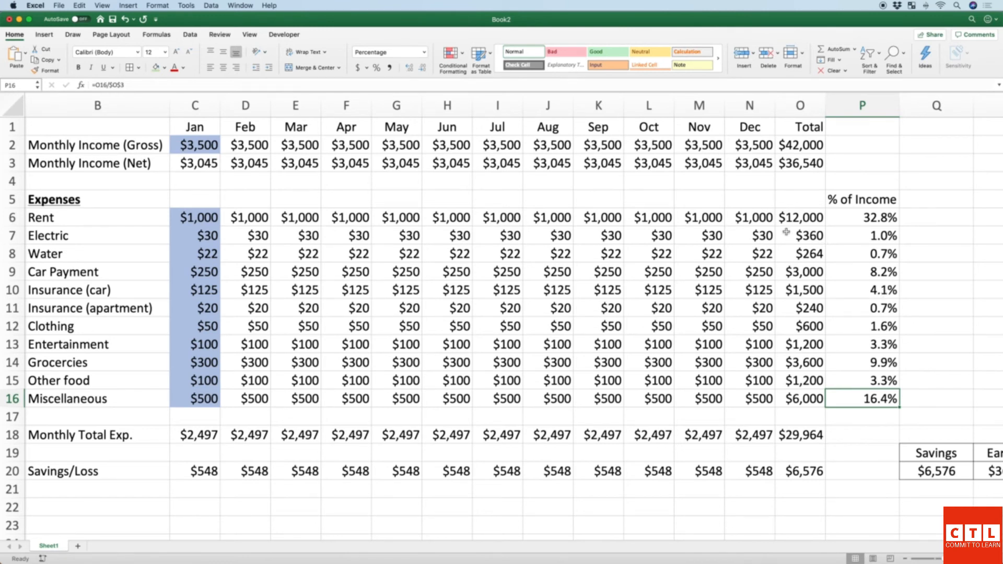
Step: Widen the Total column O and insert a blank column between Dec and Total
{"action": "left_click_drag", "start_coordinate": [776, 109], "coordinate": [841, 114]}
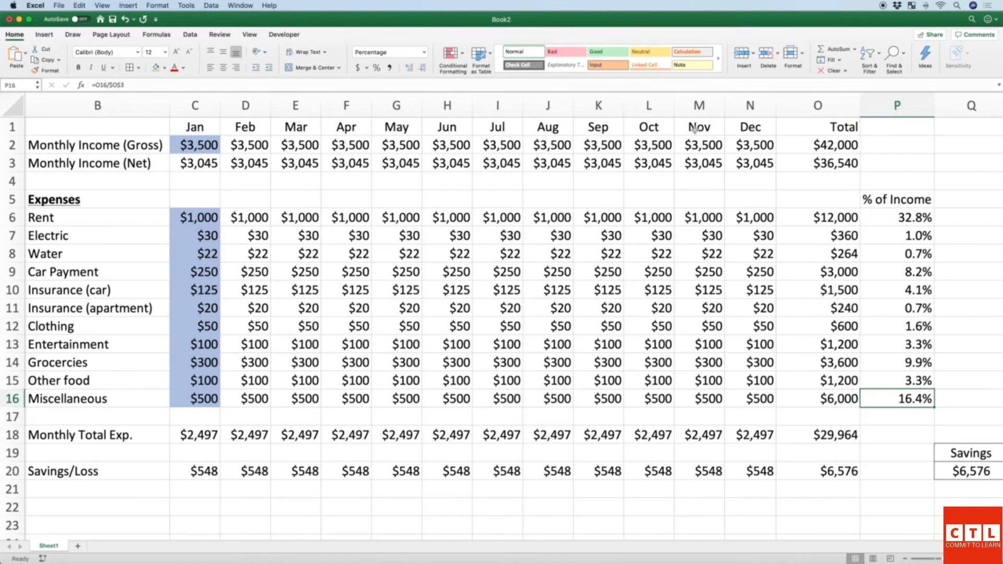
{"action": "left_click", "coordinate": [818, 105]}
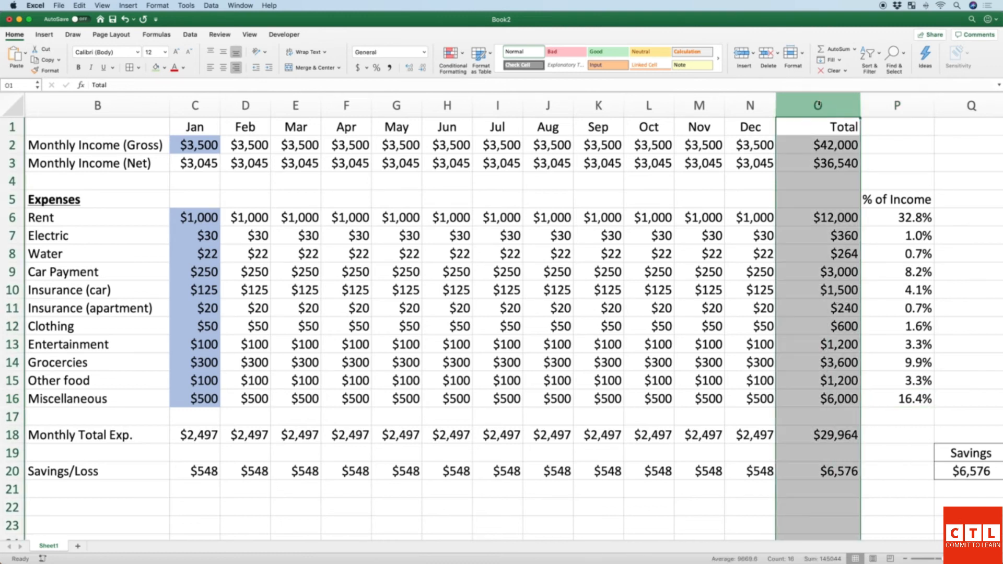
{"action": "right_click", "coordinate": [818, 105]}
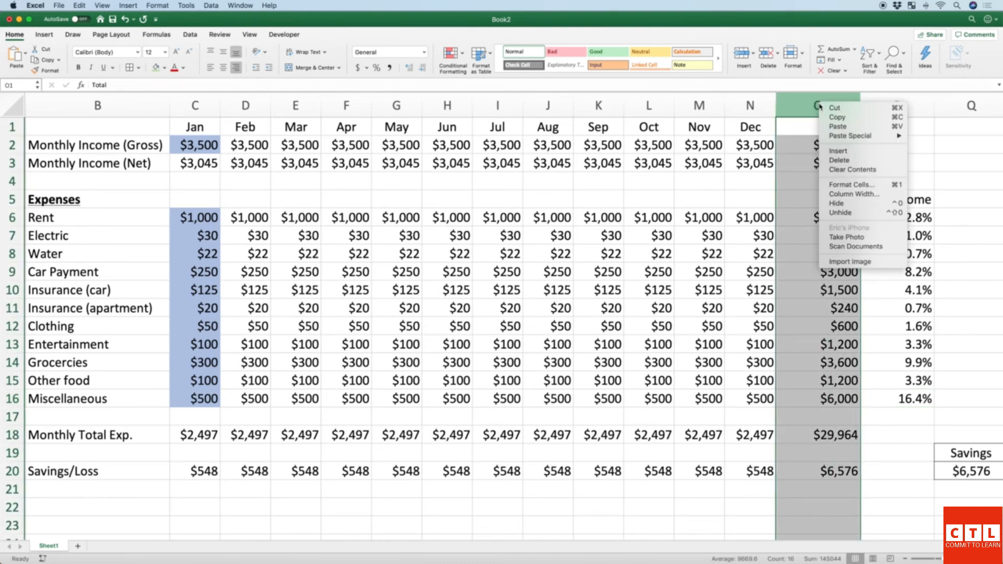
{"action": "left_click", "coordinate": [847, 152]}
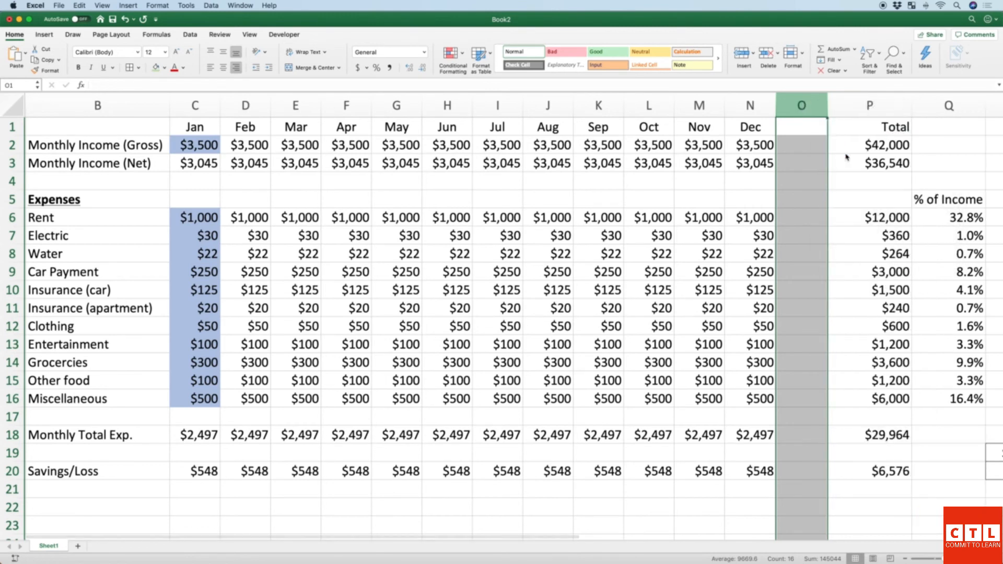
Step: Narrow the new column O to a thin strip and fill O1:O20 black as a divider
{"action": "left_click_drag", "start_coordinate": [827, 105], "coordinate": [779, 477]}
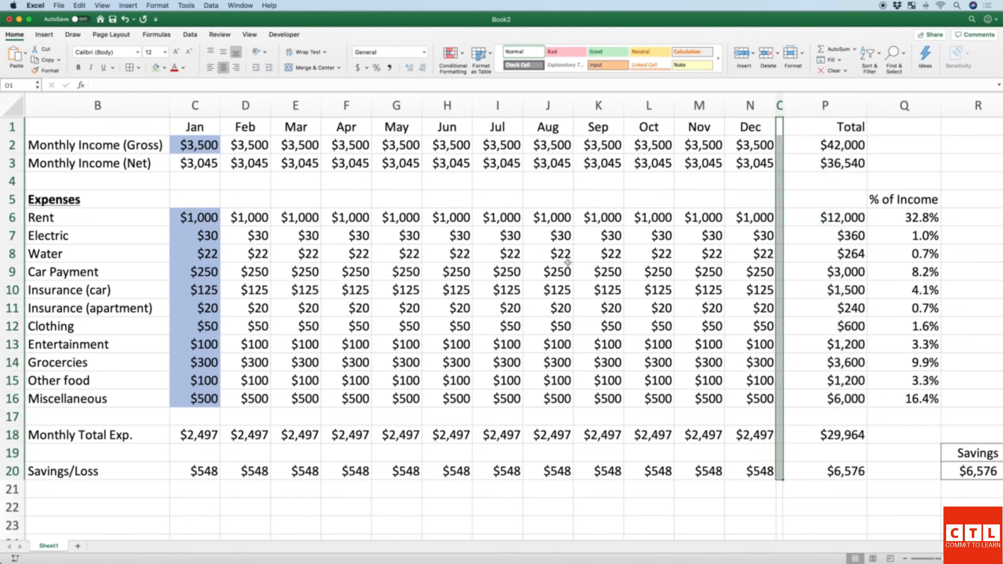
{"action": "left_click", "coordinate": [164, 67]}
{"action": "left_click", "coordinate": [168, 112]}
{"action": "left_click", "coordinate": [606, 272]}
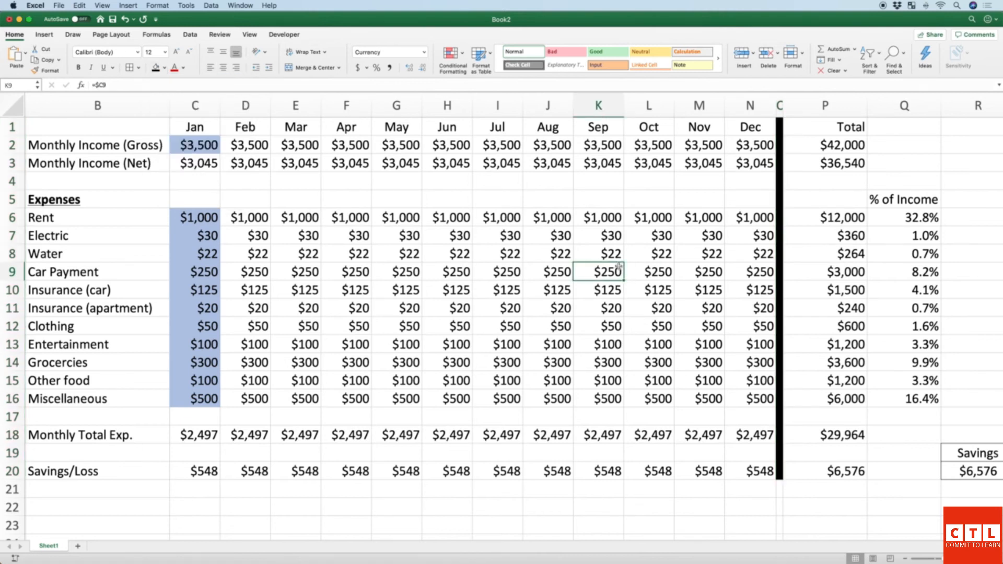
Step: Narrow the Total column P slightly and check the formulas behind the yearly income totals and December net income
{"action": "left_click_drag", "start_coordinate": [868, 107], "coordinate": [845, 111]}
{"action": "left_click", "coordinate": [819, 146]}
{"action": "left_click", "coordinate": [821, 165]}
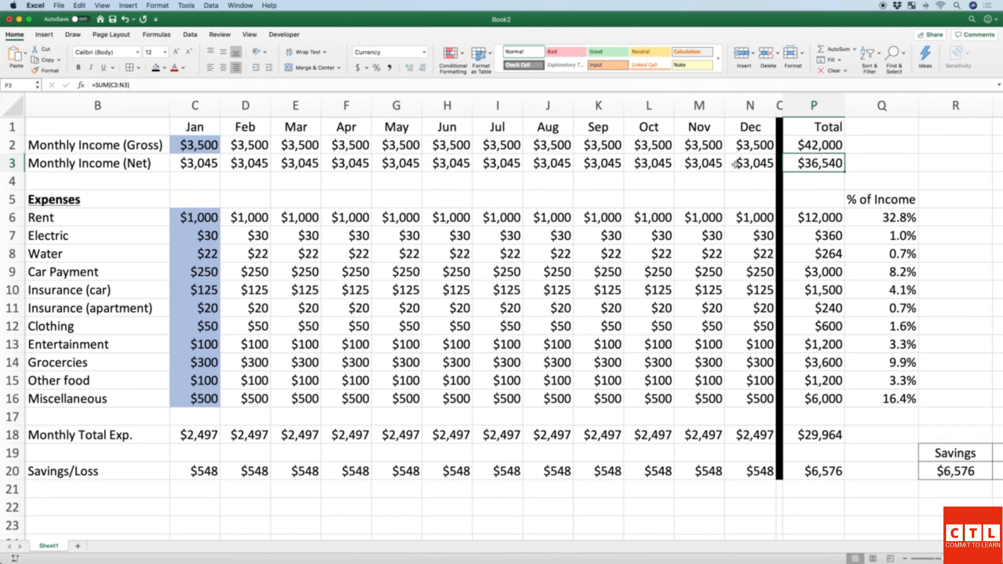
{"action": "left_click", "coordinate": [749, 165]}
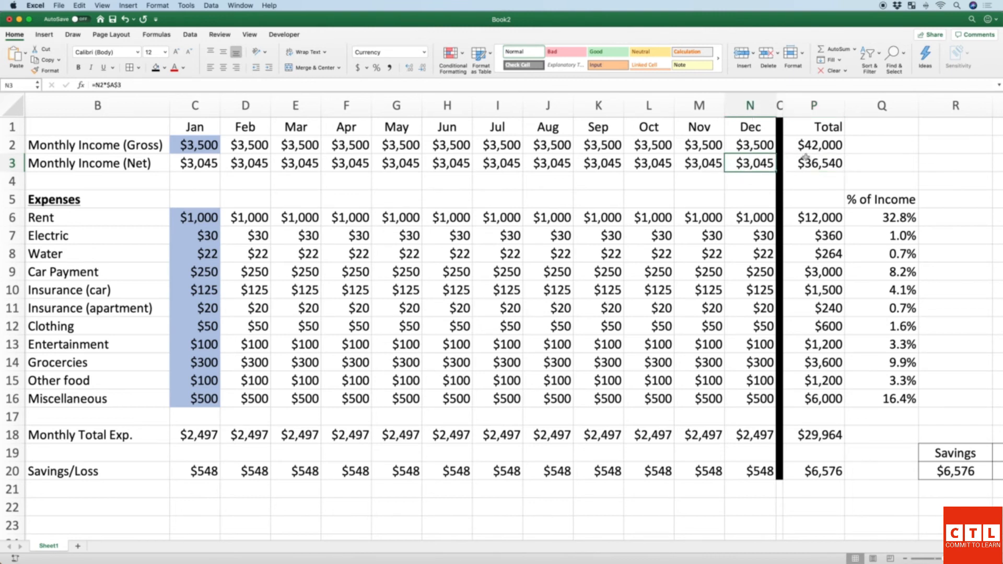
Step: Enter the label 2019-2020 in B1 above the income rows
{"action": "left_click", "coordinate": [809, 130]}
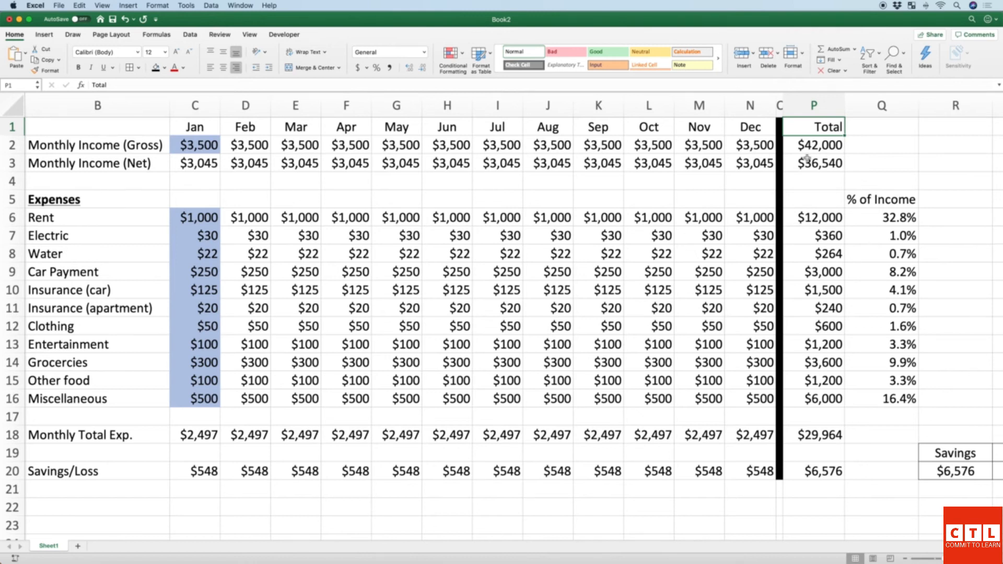
{"action": "left_click", "coordinate": [104, 141]}
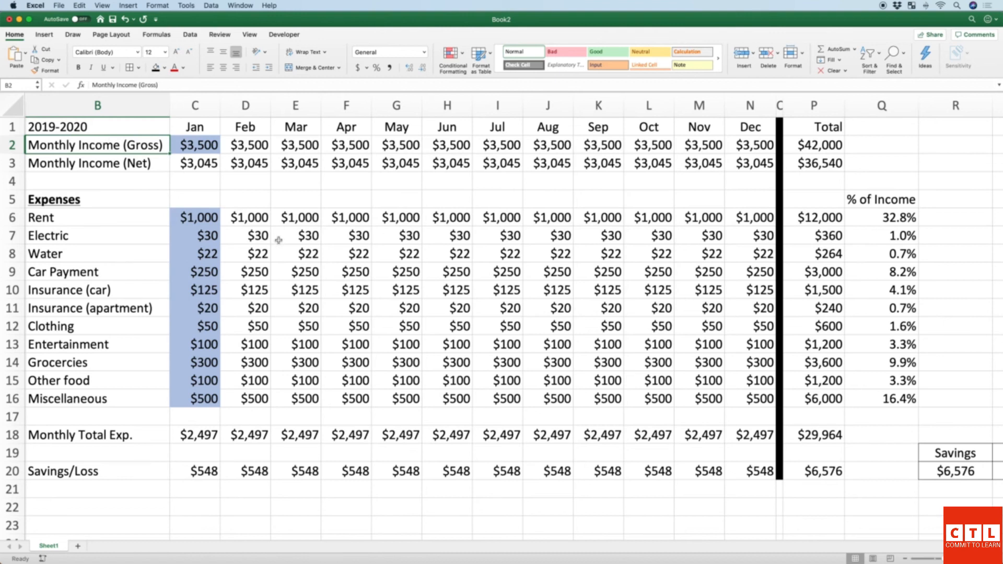
Step: Set the Electric expense to 50 for June, 75 for July and 100 for August in H7:J7
{"action": "left_click", "coordinate": [399, 254]}
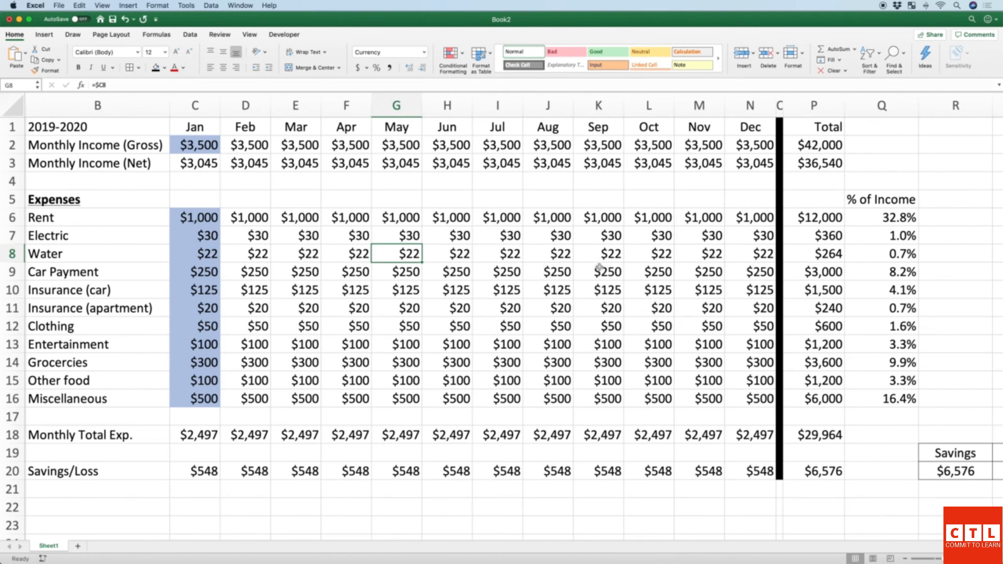
{"action": "left_click", "coordinate": [410, 236]}
{"action": "left_click", "coordinate": [448, 236]}
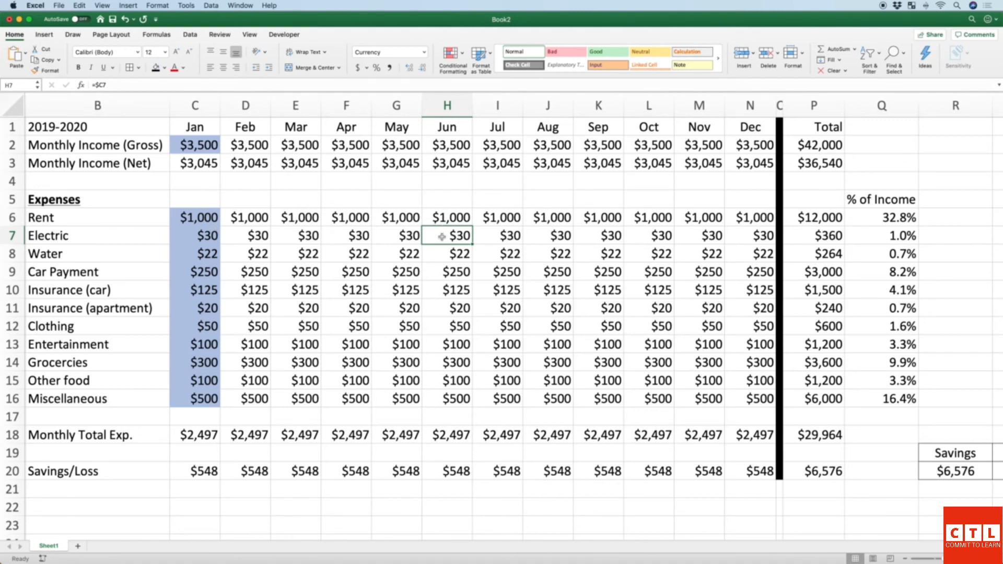
{"action": "type", "text": "5"}
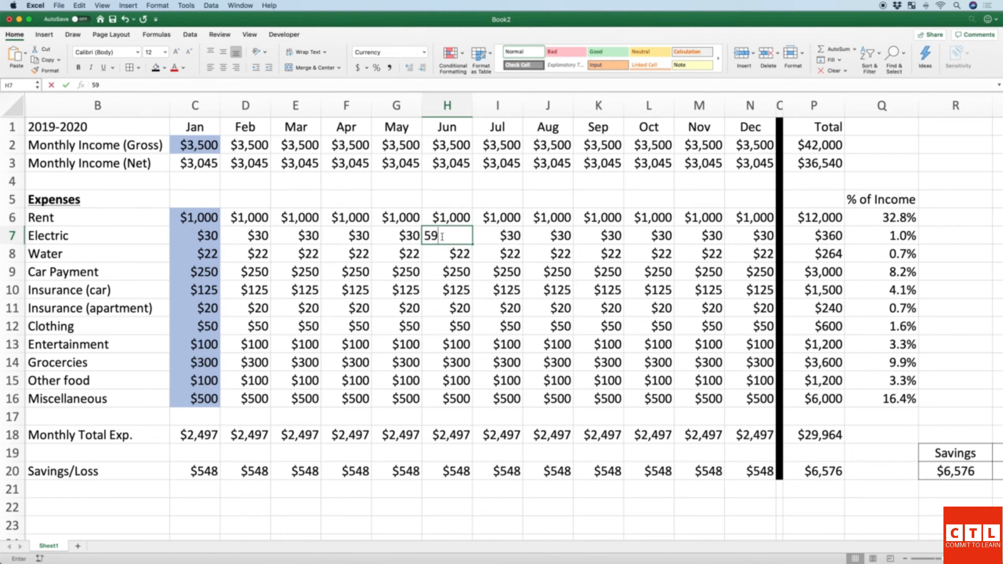
{"action": "type", "text": "0"}
{"action": "key", "text": "Tab"}
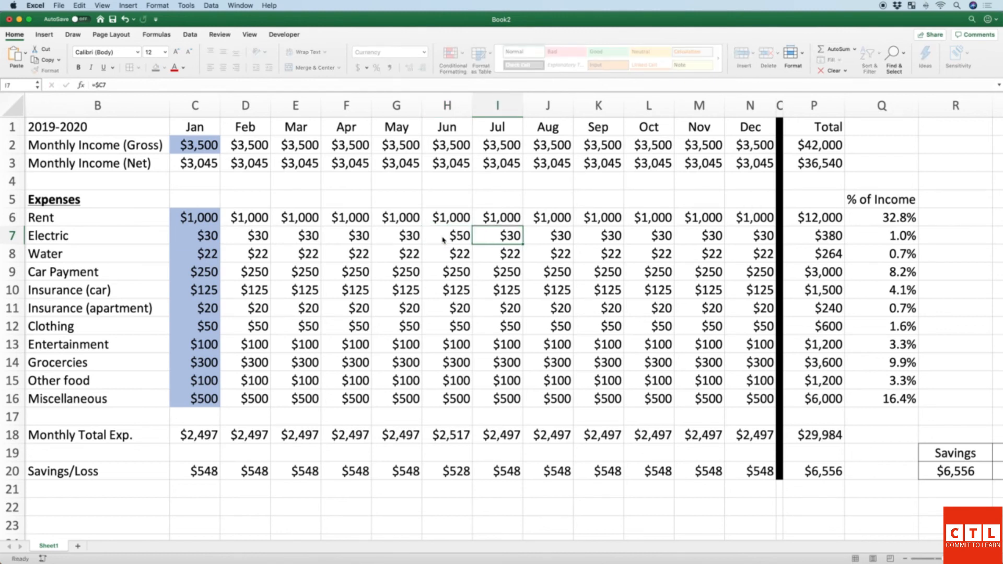
{"action": "type", "text": "75"}
{"action": "key", "text": "Tab"}
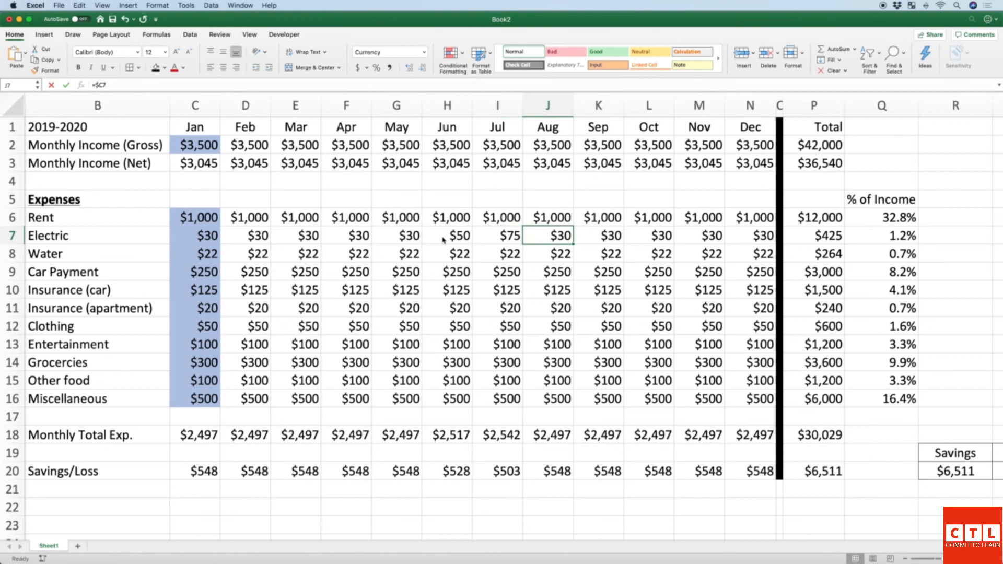
{"action": "type", "text": "100"}
{"action": "key", "text": "BackSpace"}
{"action": "key", "text": "BackSpace"}
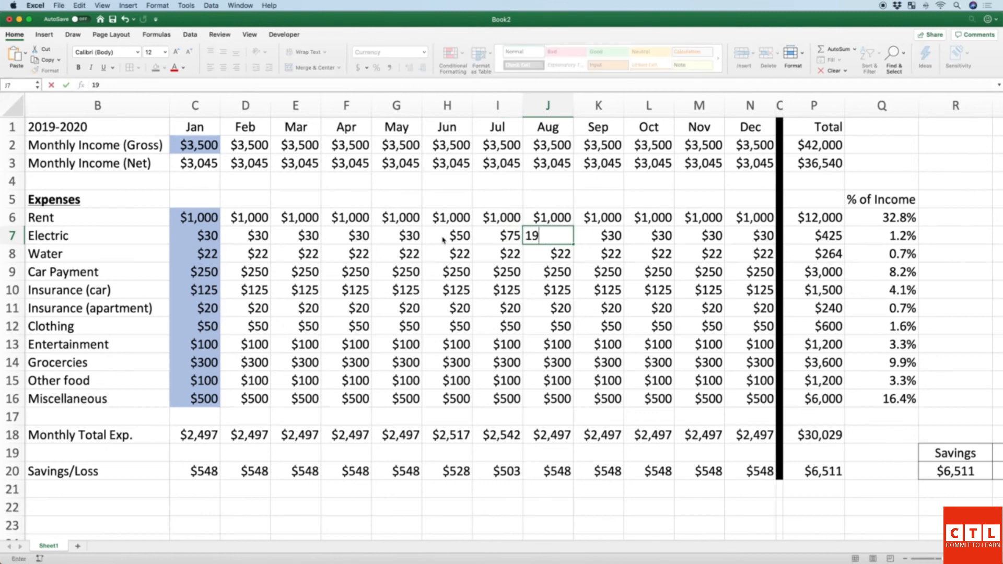
{"action": "type", "text": "00"}
{"action": "key", "text": "Tab"}
Step: Replace June's Electric amount in H7 with the formula =G7*2 to double the May amount
{"action": "key", "text": "Left"}
{"action": "key", "text": "Left"}
{"action": "key", "text": "Left"}
{"action": "key", "text": "Left"}
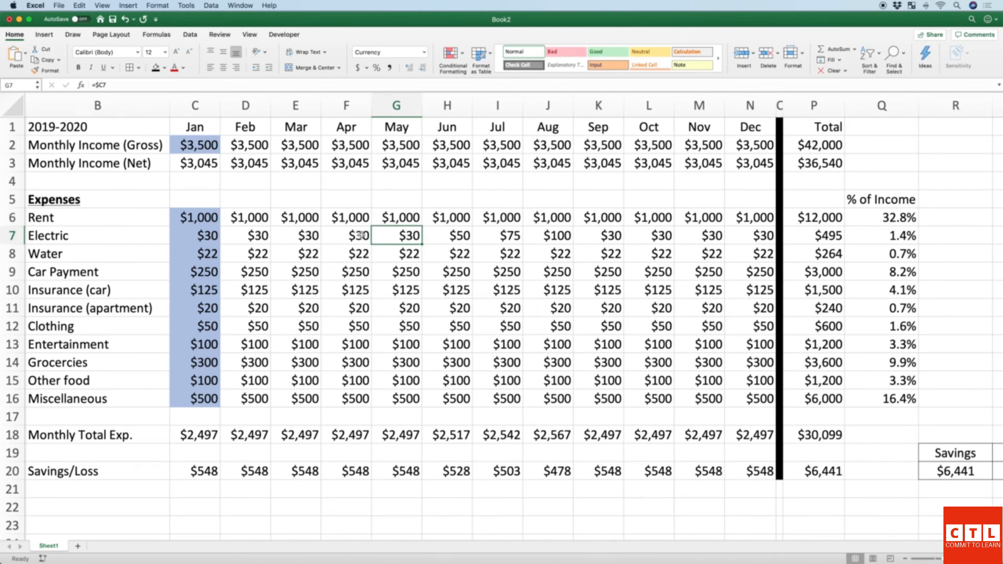
{"action": "left_click", "coordinate": [465, 236]}
{"action": "left_click", "coordinate": [502, 235]}
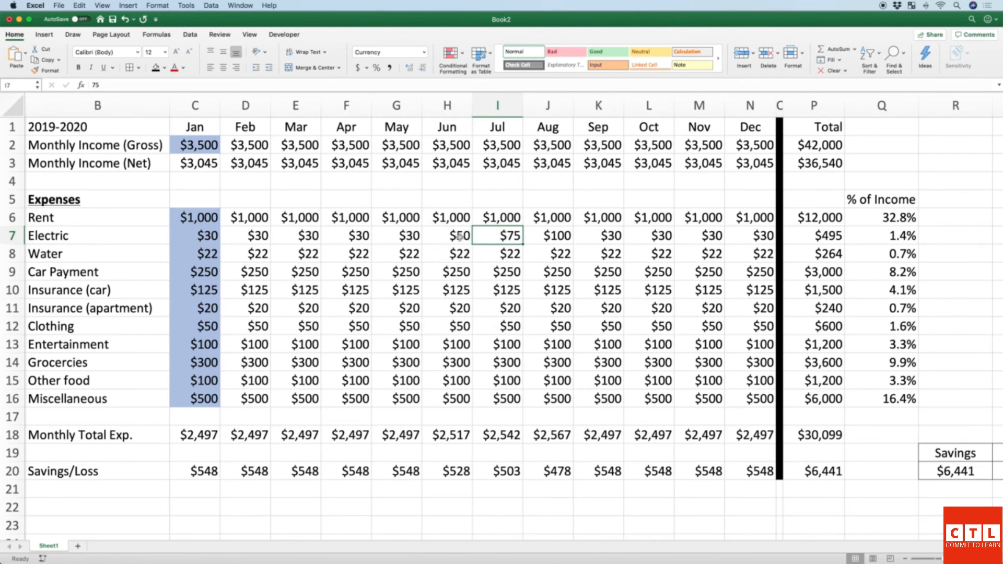
{"action": "left_click_drag", "start_coordinate": [453, 236], "coordinate": [540, 238]}
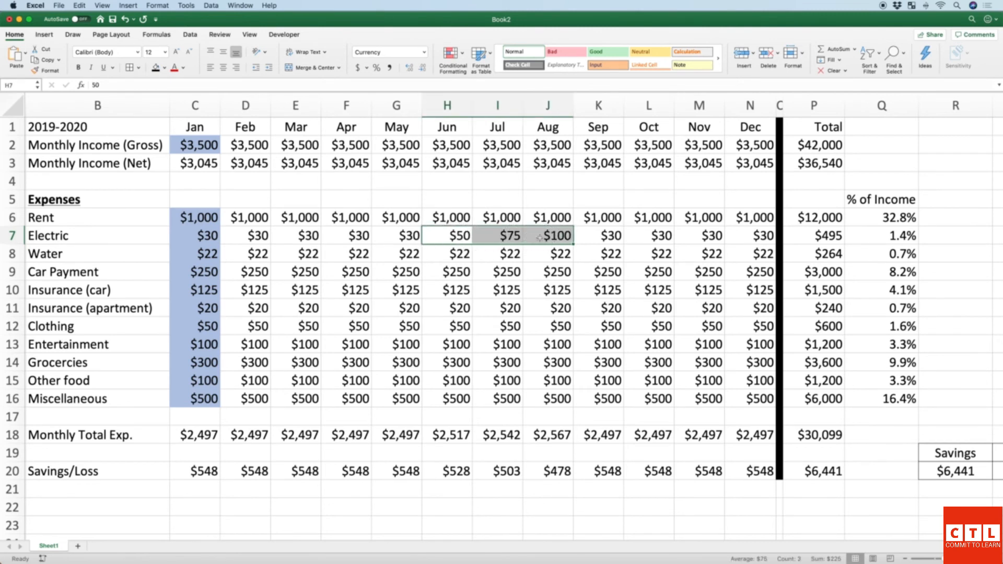
{"action": "left_click", "coordinate": [449, 236]}
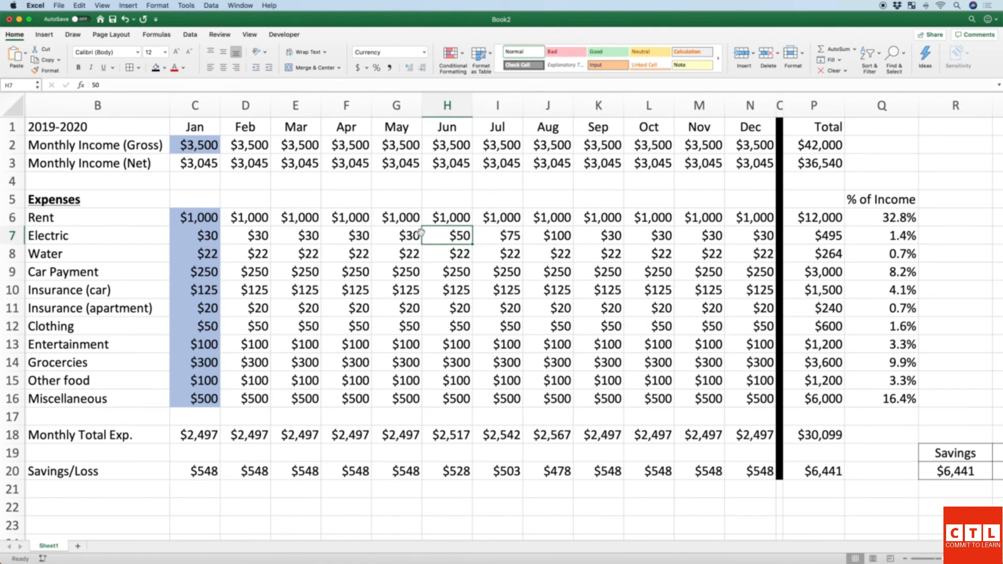
{"action": "type", "text": "="}
{"action": "key", "text": "Left"}
{"action": "type", "text": "*2"}
{"action": "key", "text": "Return"}
{"action": "left_click", "coordinate": [442, 236]}
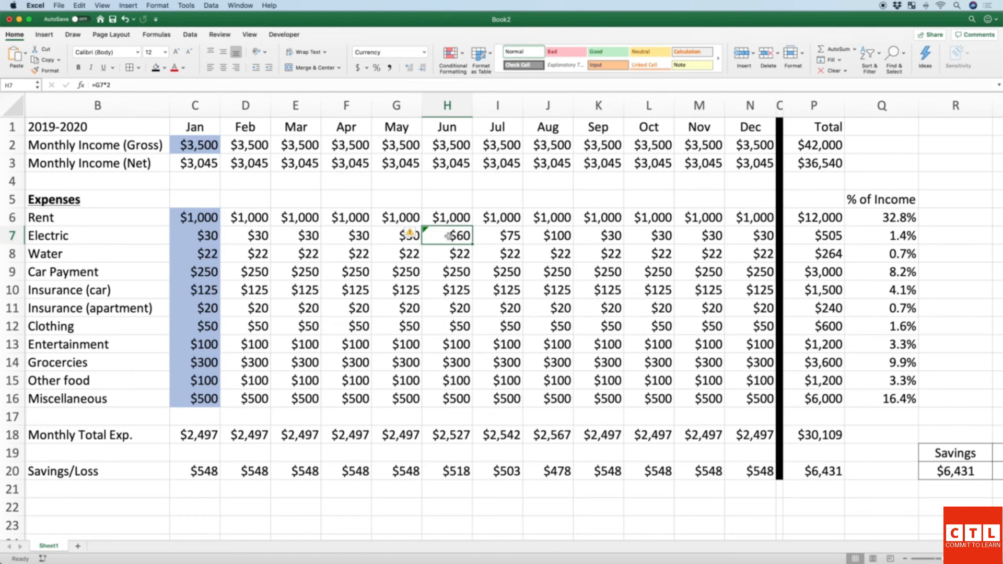
Step: Check the formula warning on June's Electric cell and replace July's Electric amount in I7 with the formula =G7*3
{"action": "left_click", "coordinate": [419, 236]}
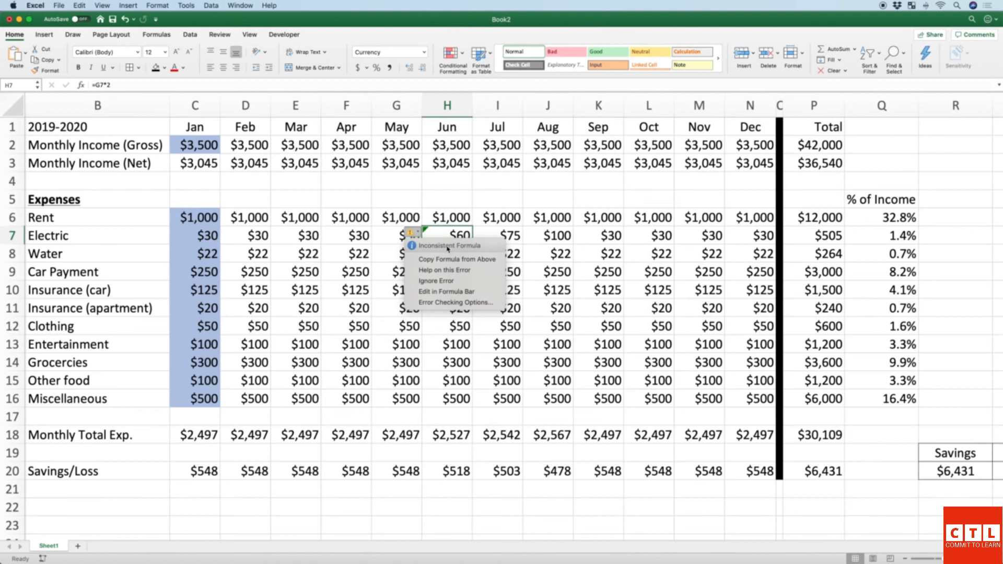
{"action": "left_click", "coordinate": [510, 238]}
{"action": "left_click", "coordinate": [512, 235]}
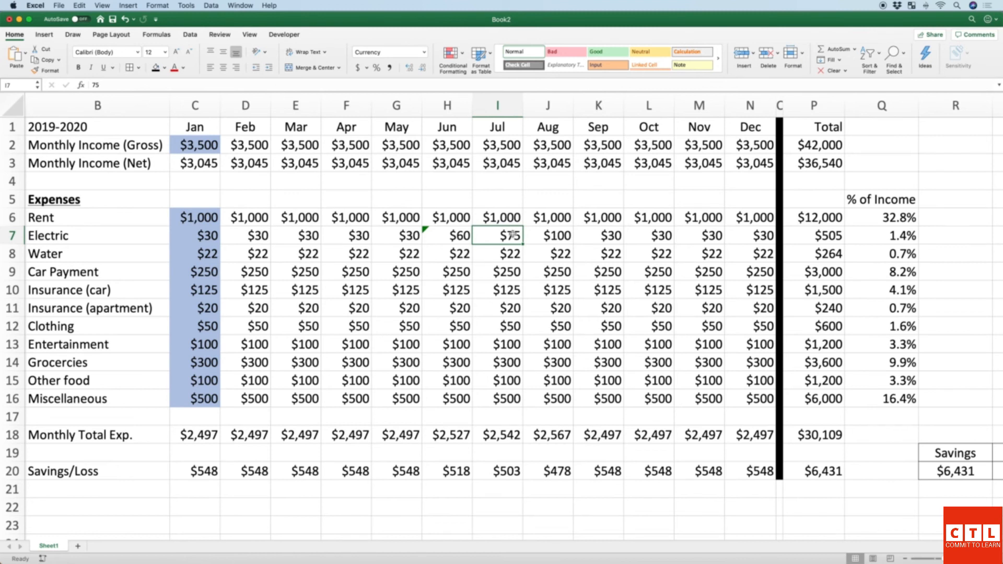
{"action": "type", "text": "="}
{"action": "key", "text": "Left"}
{"action": "key", "text": "Left"}
{"action": "type", "text": "*"}
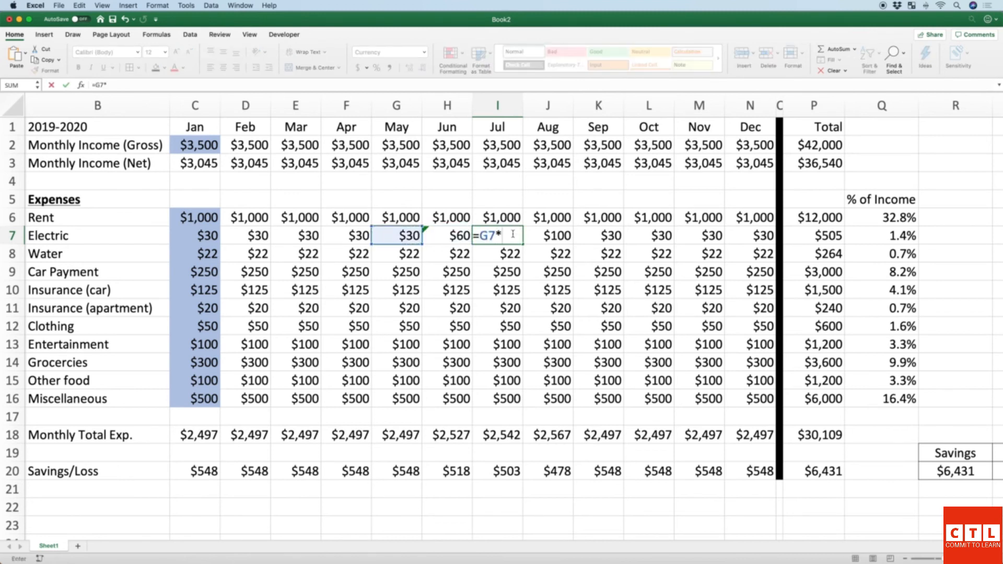
{"action": "type", "text": "3"}
{"action": "key", "text": "Return"}
Step: Replace August's Electric amount in J7 with the formula =G7*3.5
{"action": "key", "text": "Right"}
{"action": "key", "text": "Up"}
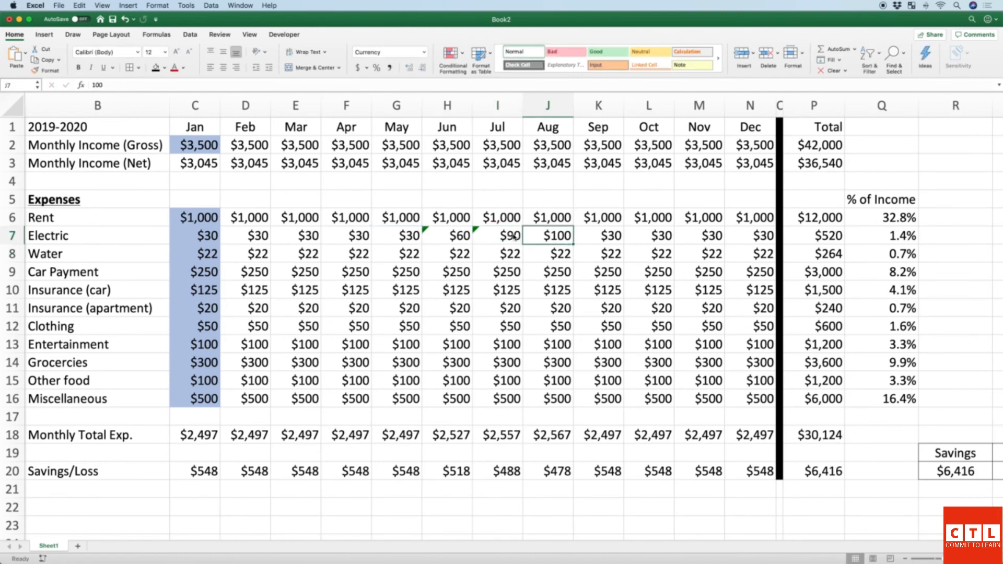
{"action": "type", "text": "="}
{"action": "key", "text": "Left"}
{"action": "key", "text": "Left"}
{"action": "key", "text": "Left"}
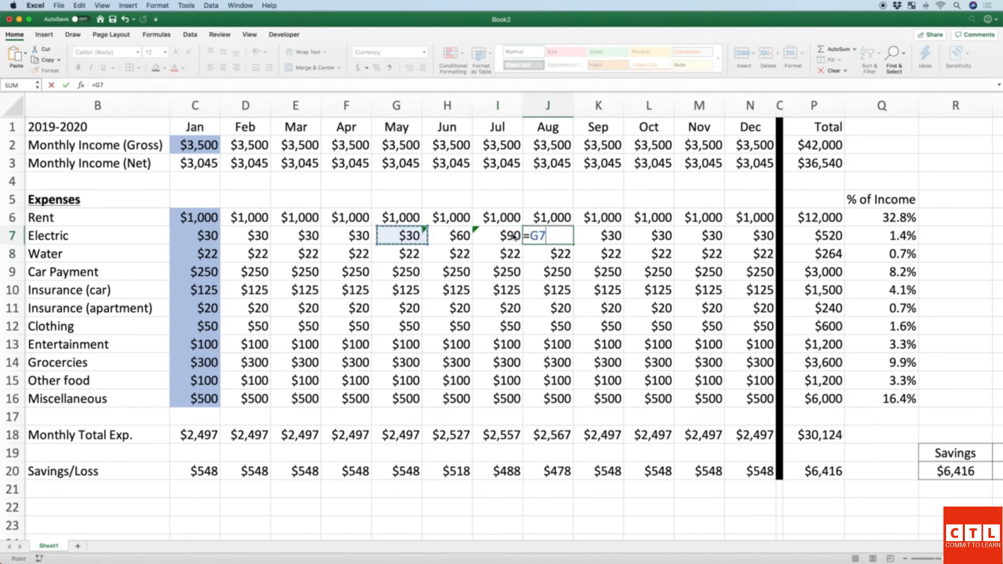
{"action": "type", "text": "*3.5"}
{"action": "key", "text": "Return"}
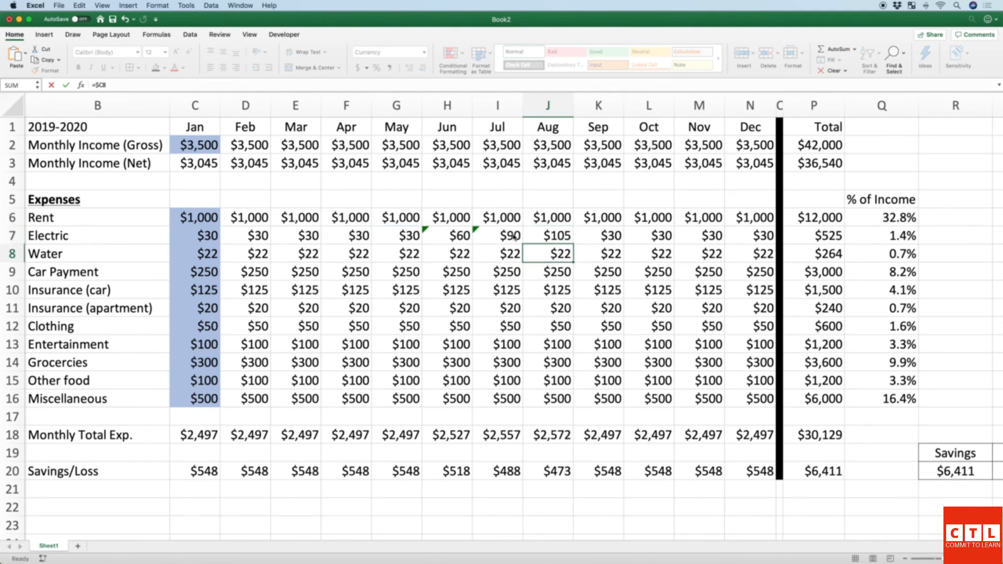
Step: Inspect the formulas behind June's Electric amount, monthly total expenses and savings in H7, H18 and H20
{"action": "key", "text": "Up"}
{"action": "key", "text": "Left"}
{"action": "key", "text": "Left"}
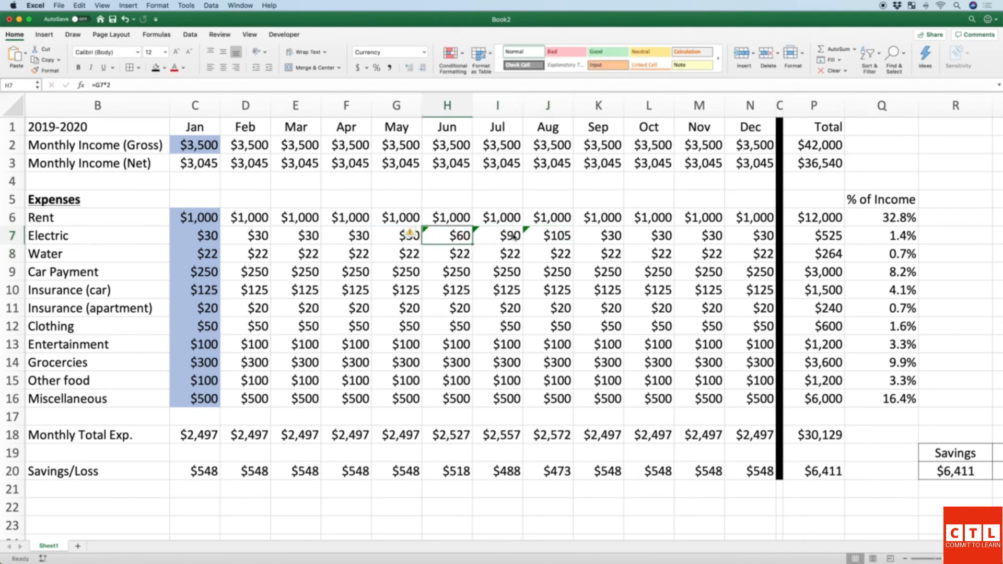
{"action": "key", "text": "Down"}
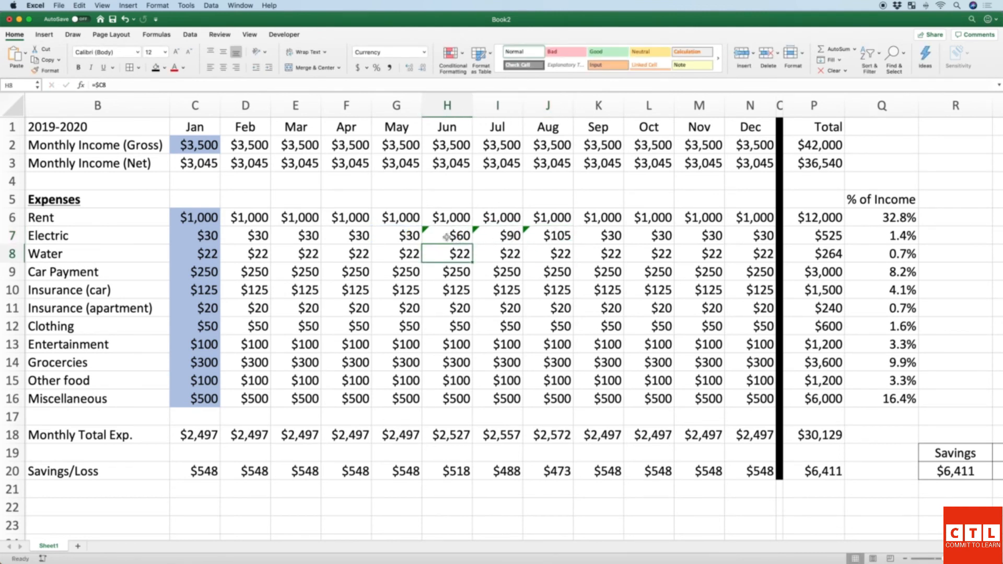
{"action": "left_click", "coordinate": [444, 236]}
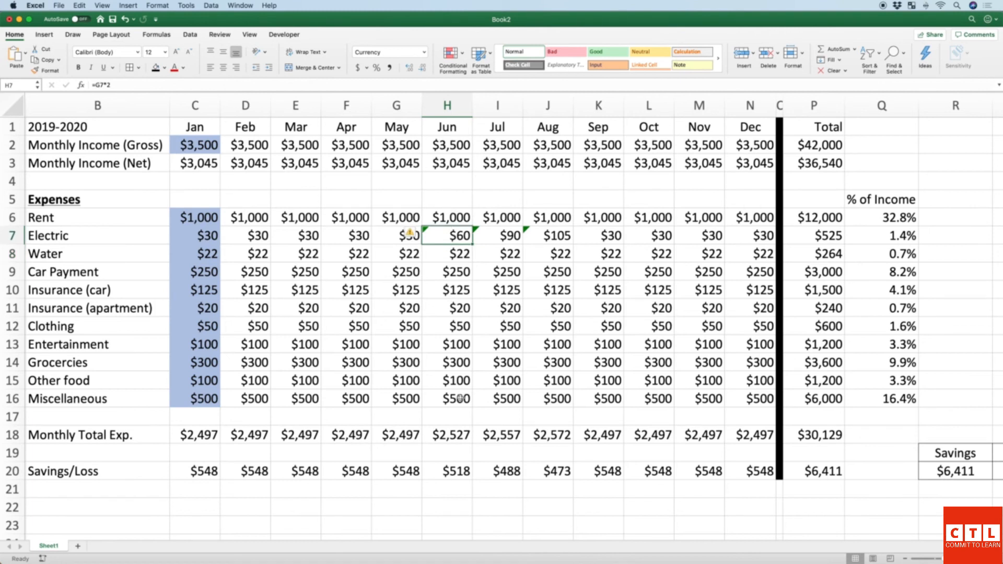
{"action": "left_click", "coordinate": [457, 437]}
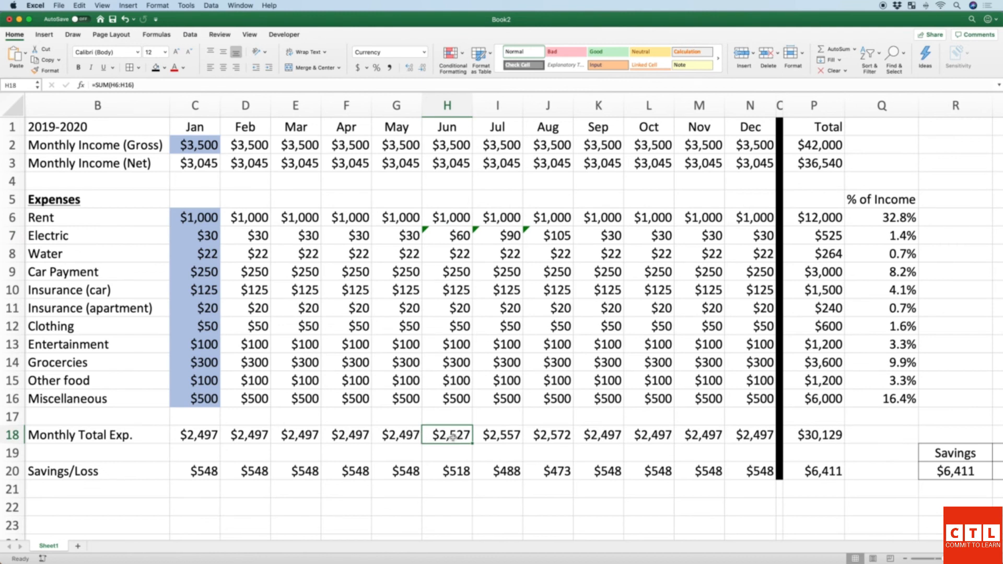
{"action": "left_click", "coordinate": [451, 474]}
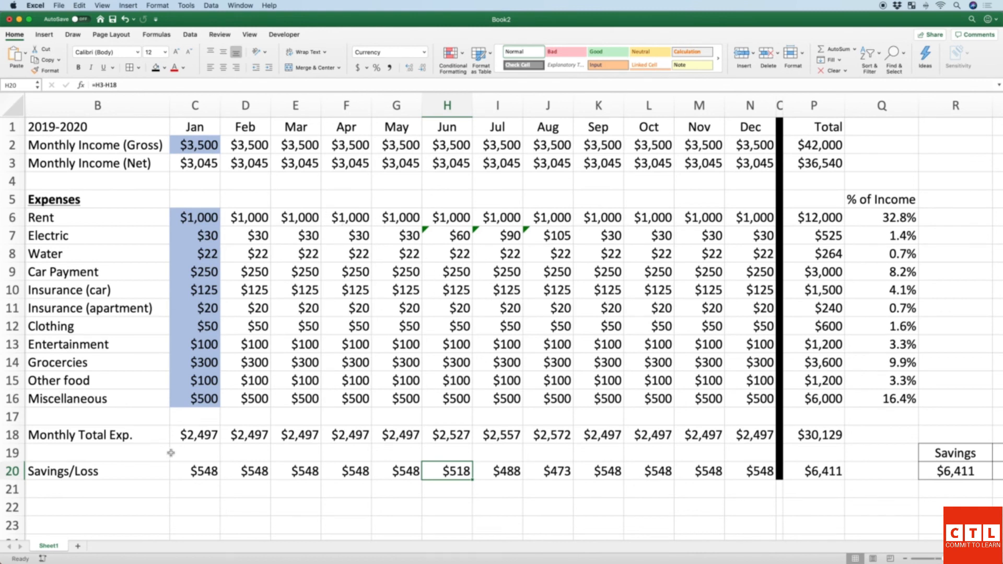
Step: Duplicate Sheet1 within the same workbook and rename the original sheet as Template
{"action": "left_click", "coordinate": [49, 546]}
{"action": "right_click", "coordinate": [52, 548]}
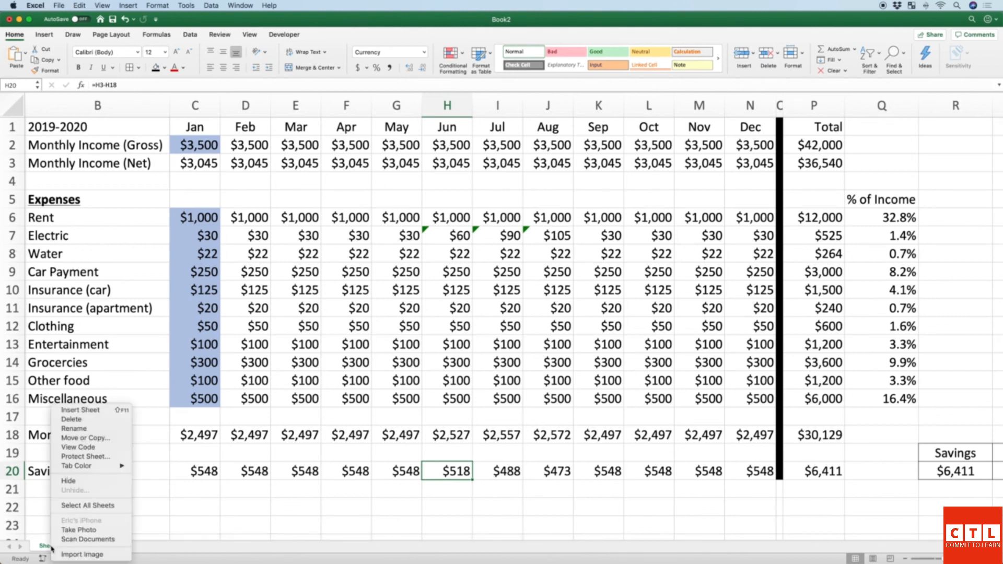
{"action": "left_click", "coordinate": [96, 439]}
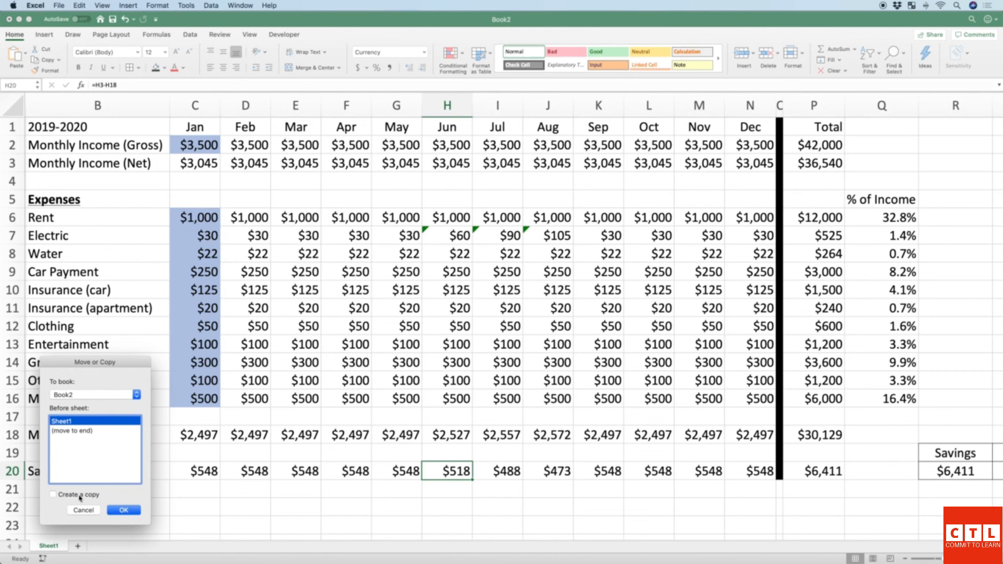
{"action": "left_click", "coordinate": [121, 510]}
{"action": "double_click", "coordinate": [94, 546]}
{"action": "type", "text": "Template"}
{"action": "key", "text": "Return"}
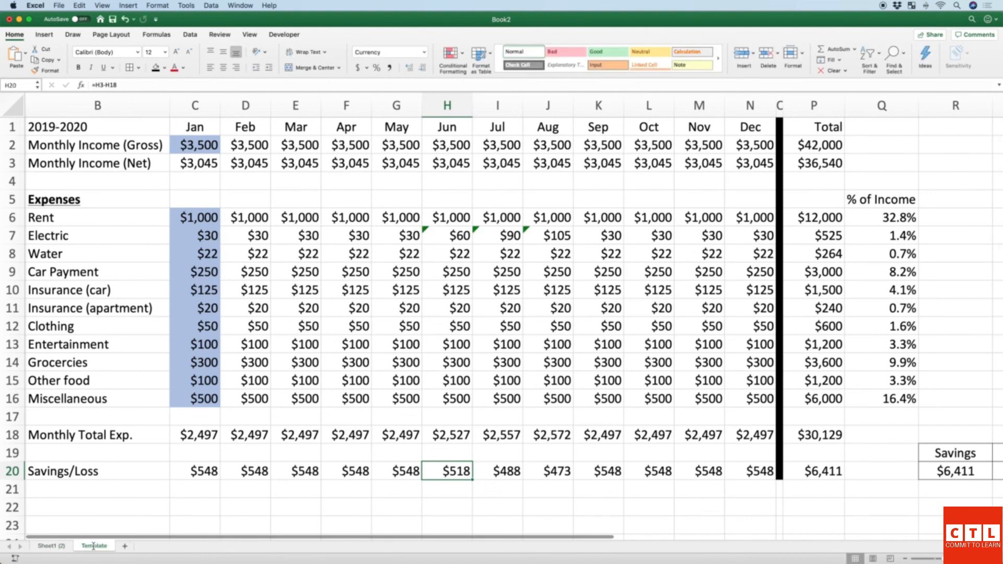
Step: Rename the duplicated budget sheet in front of Template as 2019
{"action": "double_click", "coordinate": [61, 546]}
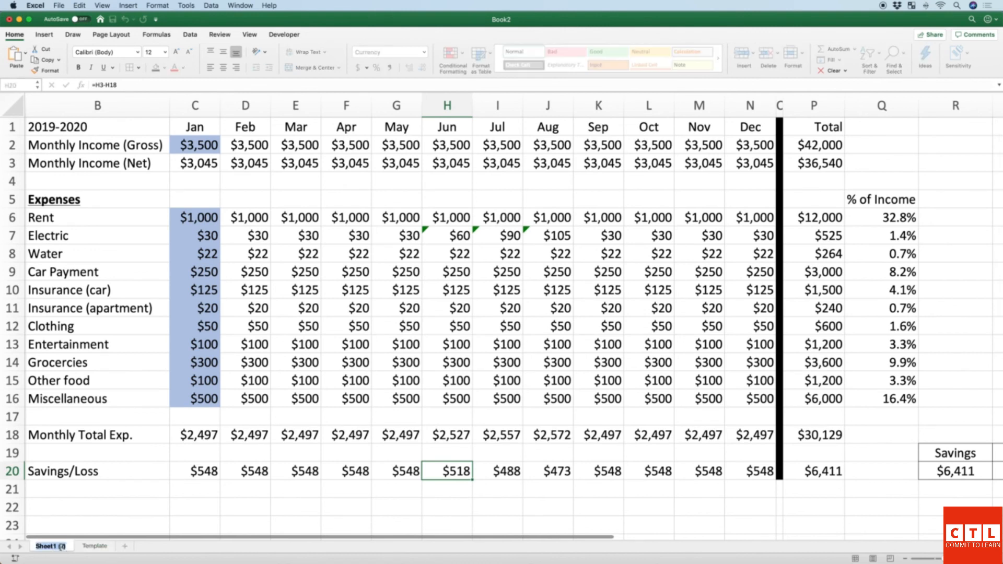
{"action": "key", "text": "BackSpace"}
{"action": "key", "text": "BackSpace"}
{"action": "key", "text": "BackSpace"}
{"action": "type", "text": "2019-2020"}
{"action": "key", "text": "Return"}
{"action": "double_click", "coordinate": [54, 546]}
{"action": "key", "text": "BackSpace"}
{"action": "key", "text": "BackSpace"}
{"action": "key", "text": "Return"}
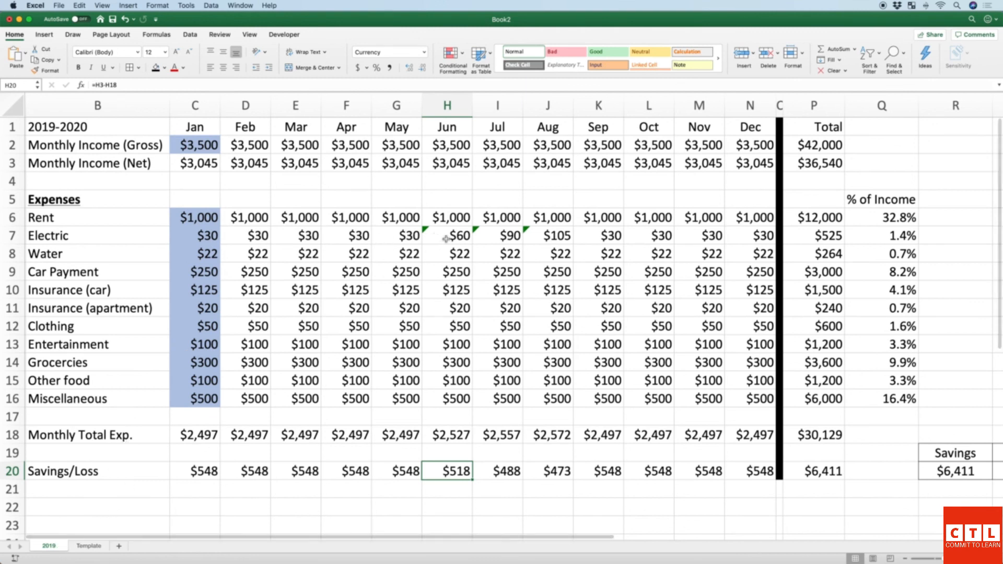
Step: Create a copy of the 2019 sheet placed before it and name the copy 2020
{"action": "left_click", "coordinate": [89, 547]}
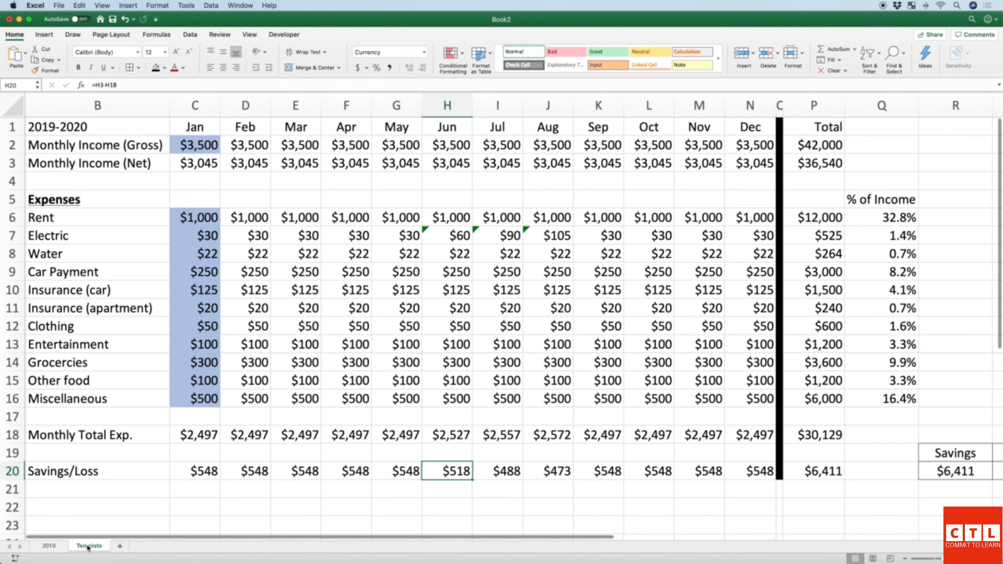
{"action": "left_click", "coordinate": [52, 547]}
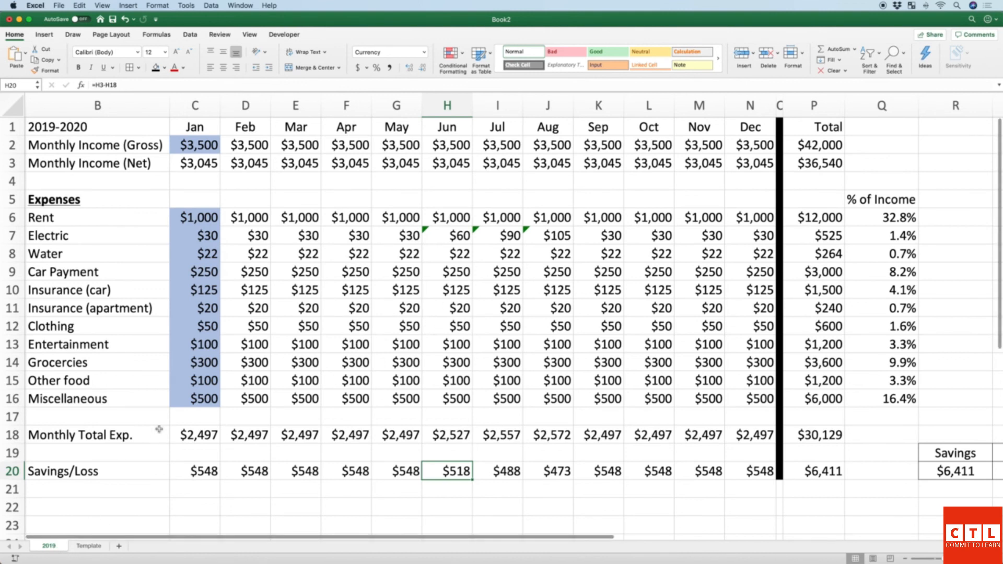
{"action": "right_click", "coordinate": [52, 548]}
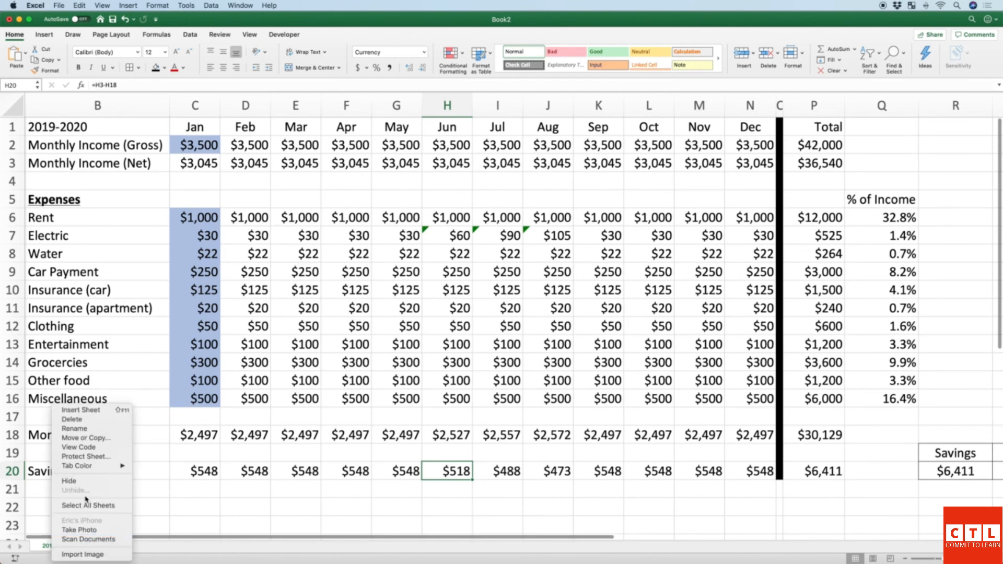
{"action": "left_click", "coordinate": [85, 437]}
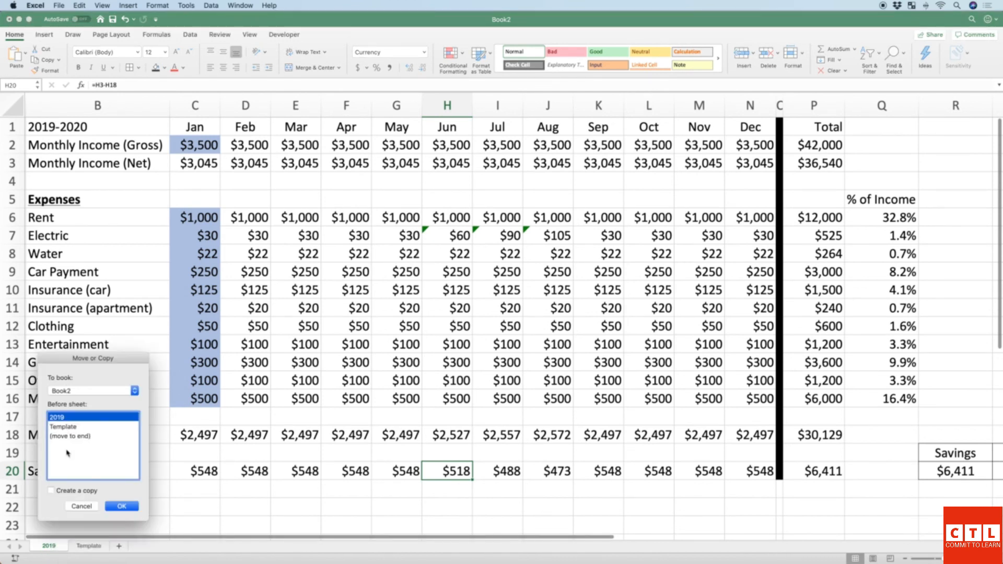
{"action": "left_click", "coordinate": [74, 492]}
{"action": "left_click", "coordinate": [121, 506]}
{"action": "double_click", "coordinate": [51, 546]}
{"action": "type", "text": "2020"}
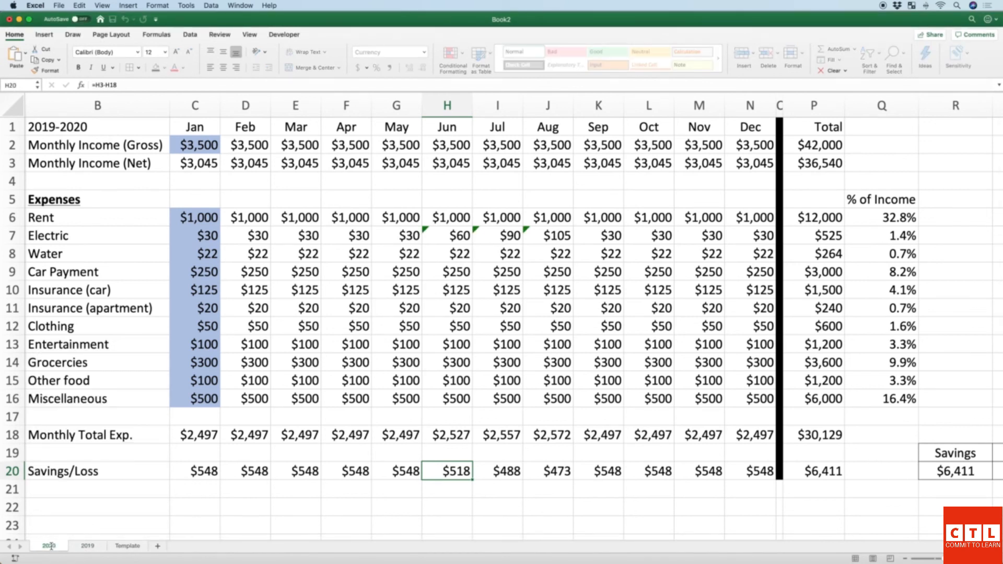
{"action": "key", "text": "Return"}
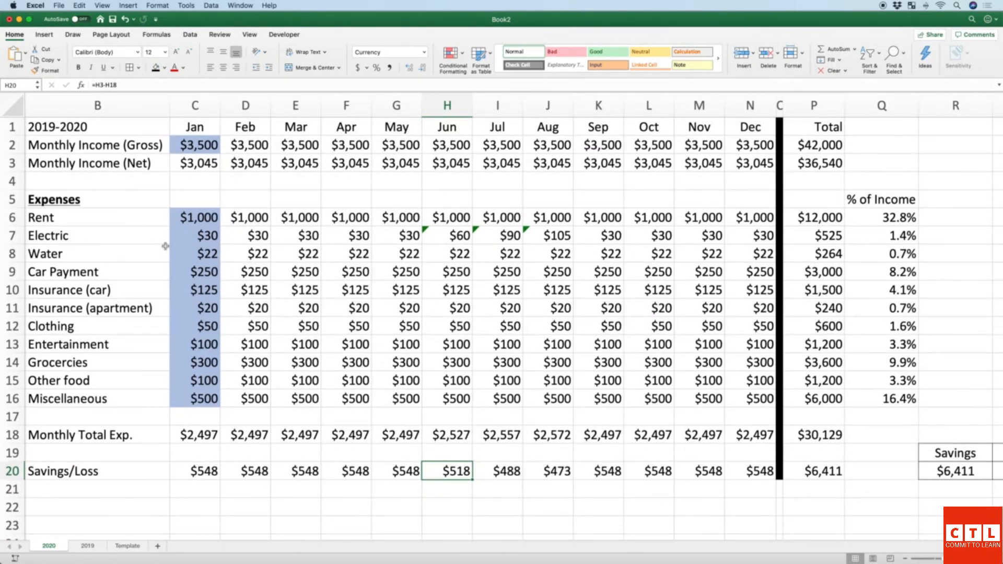
Step: Change the label in B1 of the 2020 sheet to 2020 and left-align it
{"action": "left_click", "coordinate": [125, 131]}
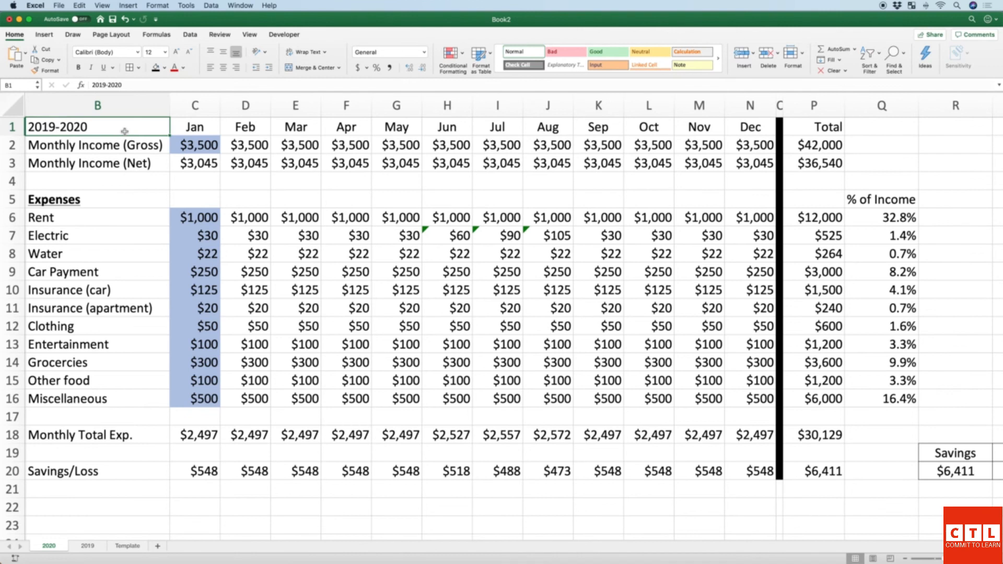
{"action": "type", "text": "2020"}
{"action": "key", "text": "Return"}
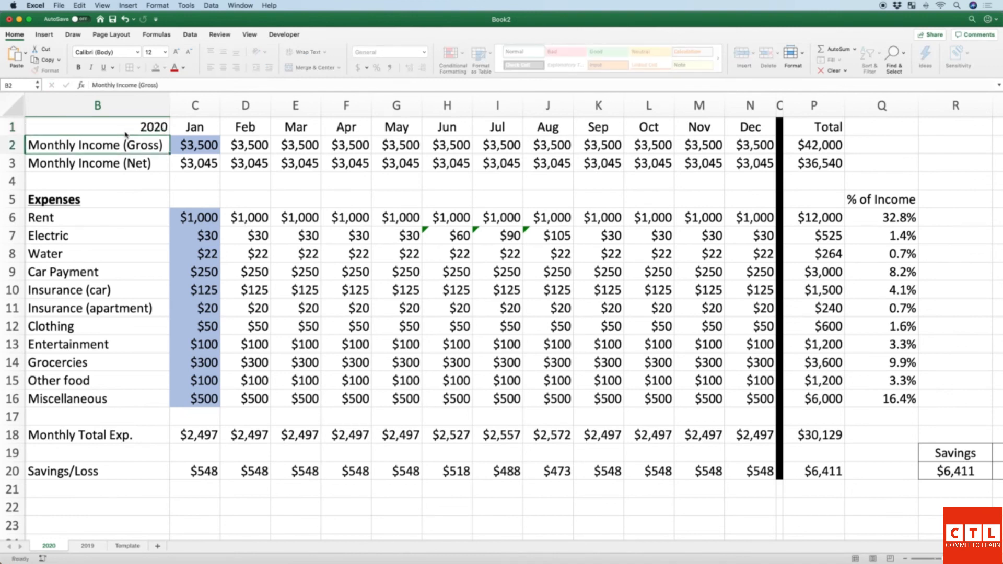
{"action": "left_click", "coordinate": [126, 133]}
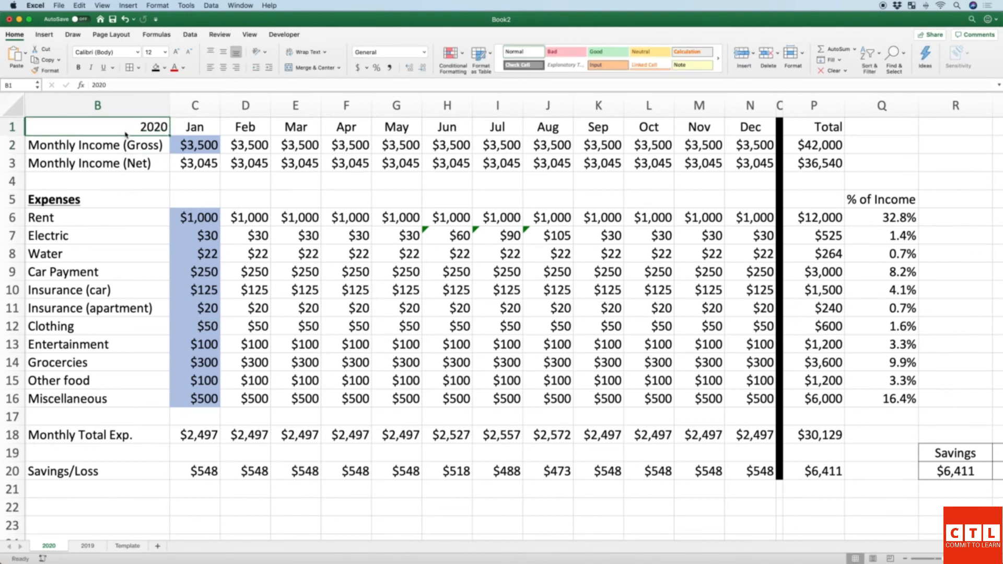
{"action": "left_click", "coordinate": [211, 68]}
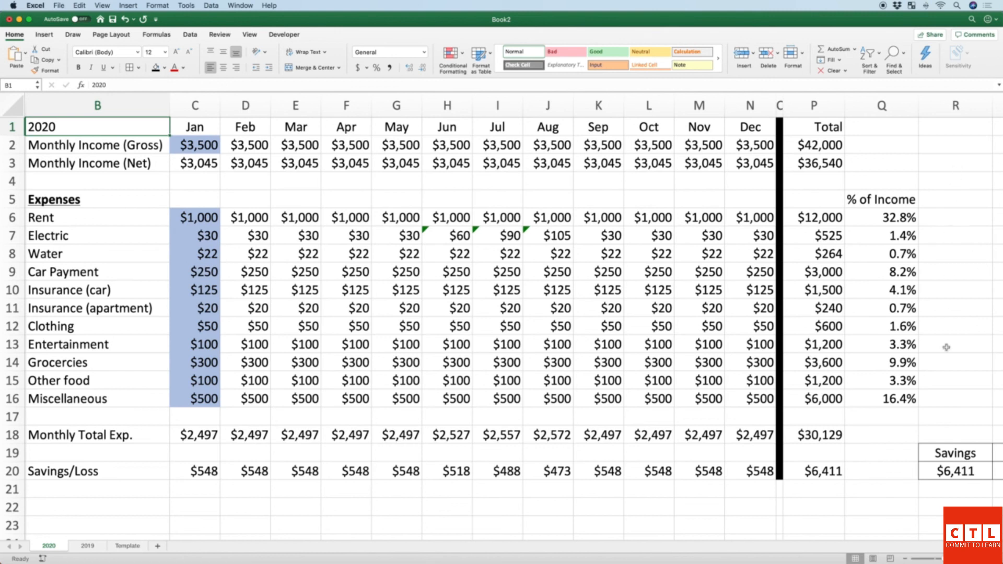
Step: Add a new blank worksheet and list the years 2019, 2020 and 2021 in A1:A3
{"action": "scroll", "coordinate": [955, 465], "scroll_direction": "right", "scroll_amount": 3}
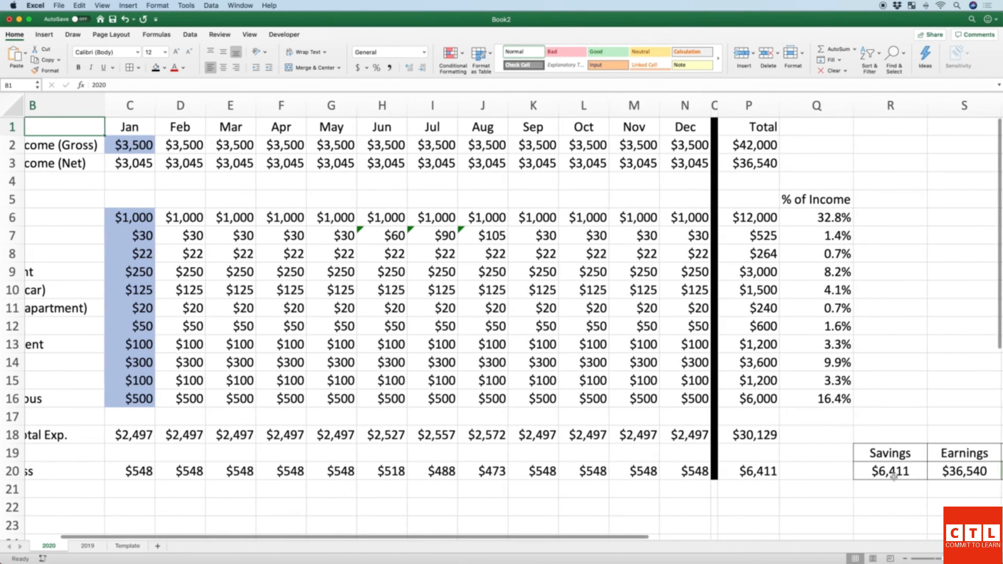
{"action": "scroll", "coordinate": [522, 460], "scroll_direction": "left", "scroll_amount": 5}
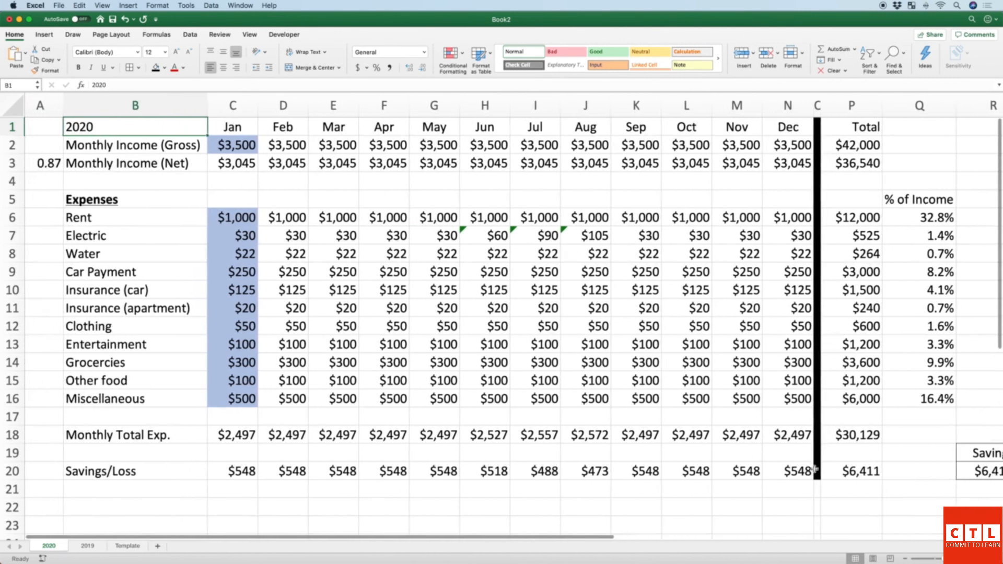
{"action": "left_click", "coordinate": [159, 546]}
{"action": "type", "text": "2019"}
{"action": "key", "text": "Return"}
{"action": "left_click_drag", "start_coordinate": [935, 559], "coordinate": [961, 560]}
{"action": "type", "text": "2"}
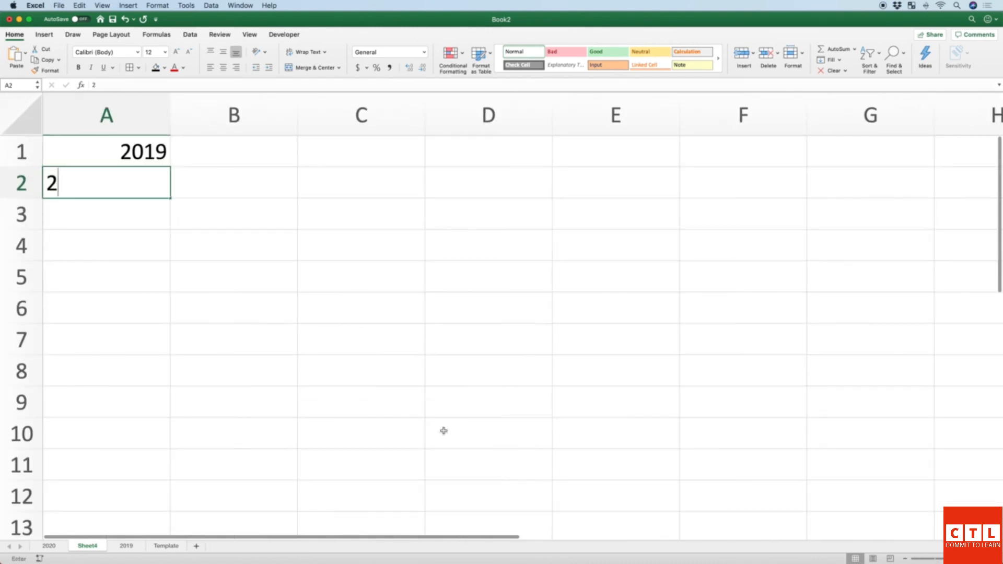
{"action": "type", "text": "020"}
{"action": "key", "text": "Return"}
{"action": "type", "text": "2021"}
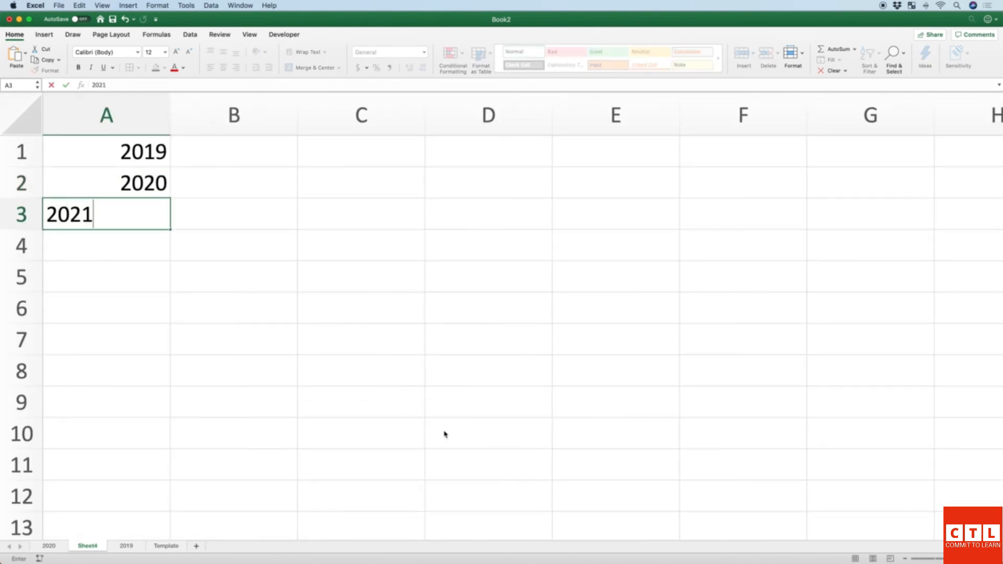
{"action": "key", "text": "Up"}
Step: Insert a blank row above the list of years and enter the heading Savings in B1
{"action": "key", "text": "Up"}
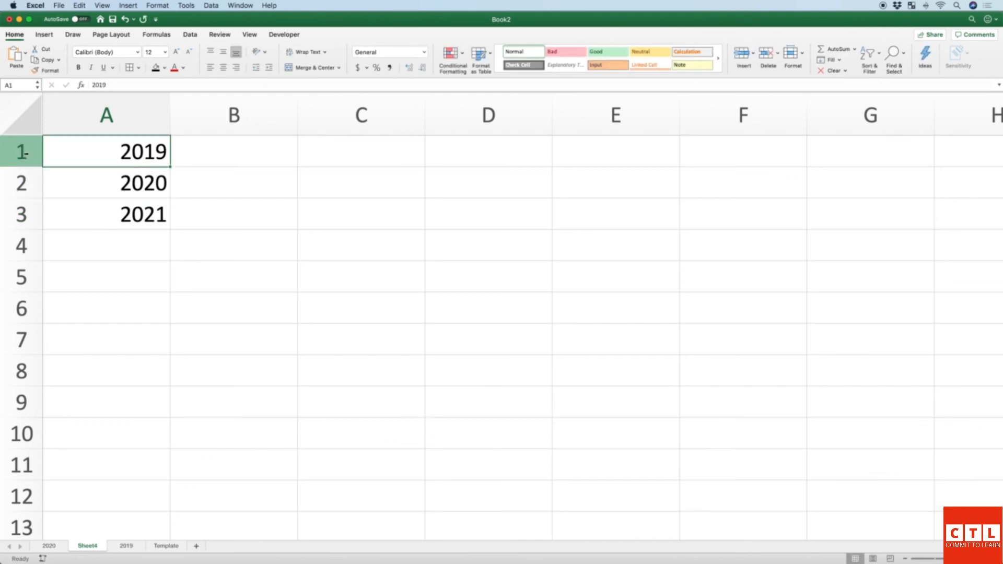
{"action": "right_click", "coordinate": [24, 153]}
{"action": "left_click", "coordinate": [50, 196]}
{"action": "left_click", "coordinate": [204, 156]}
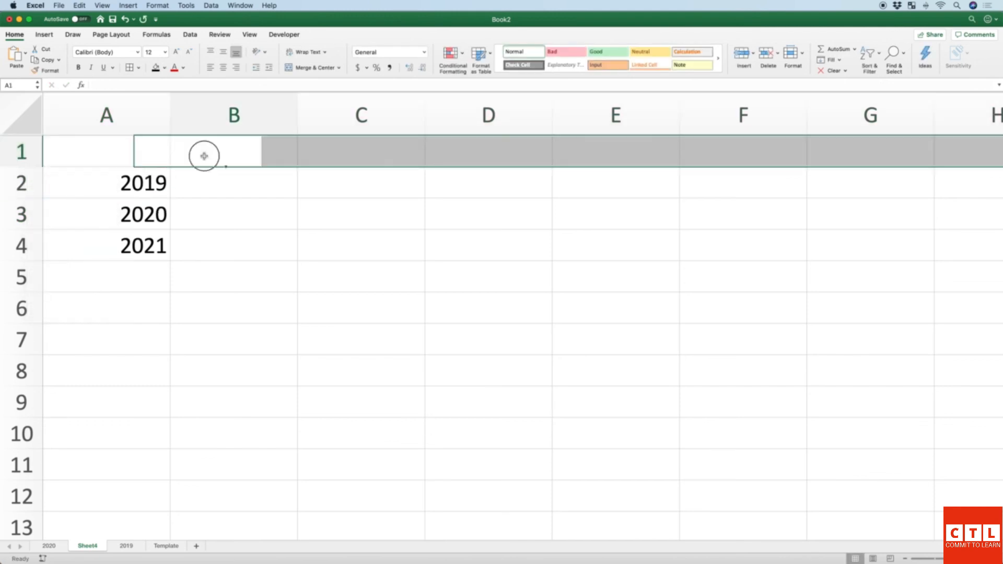
{"action": "type", "text": "Savings"}
{"action": "key", "text": "Return"}
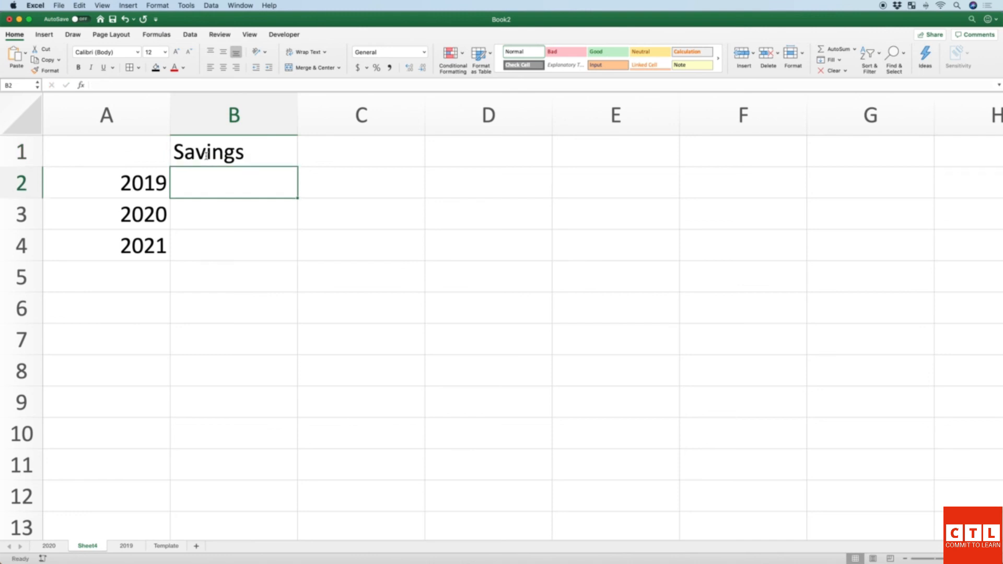
Step: Link B2 of the summary sheet to the 2019 sheet's savings total in R20 with ='2019'!R20
{"action": "type", "text": "="}
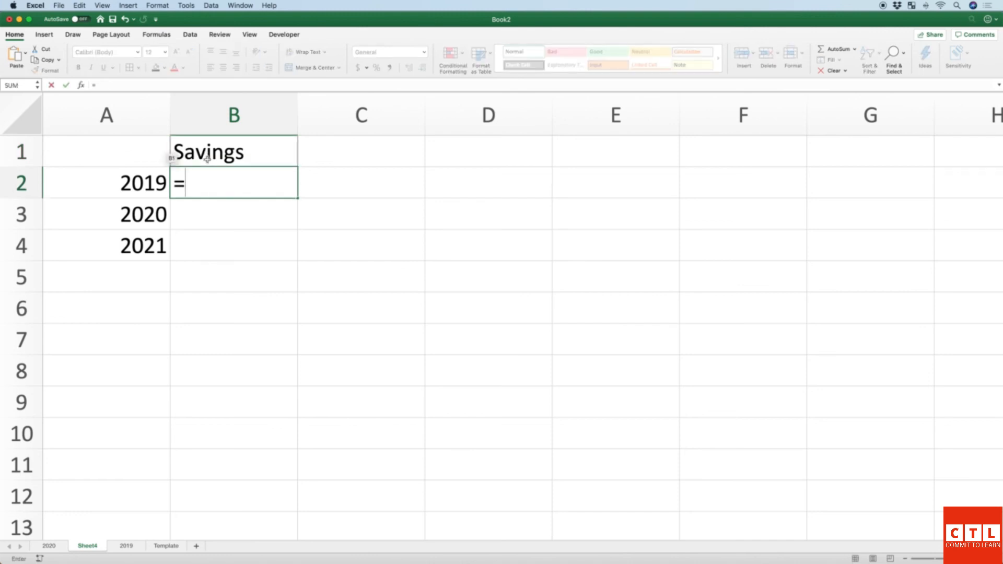
{"action": "left_click", "coordinate": [126, 545]}
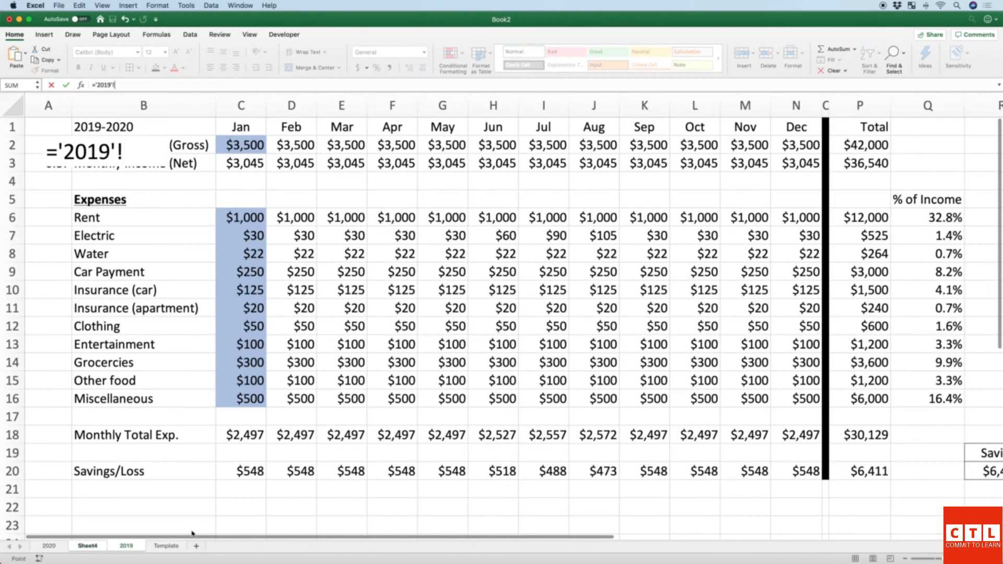
{"action": "left_click", "coordinate": [985, 471]}
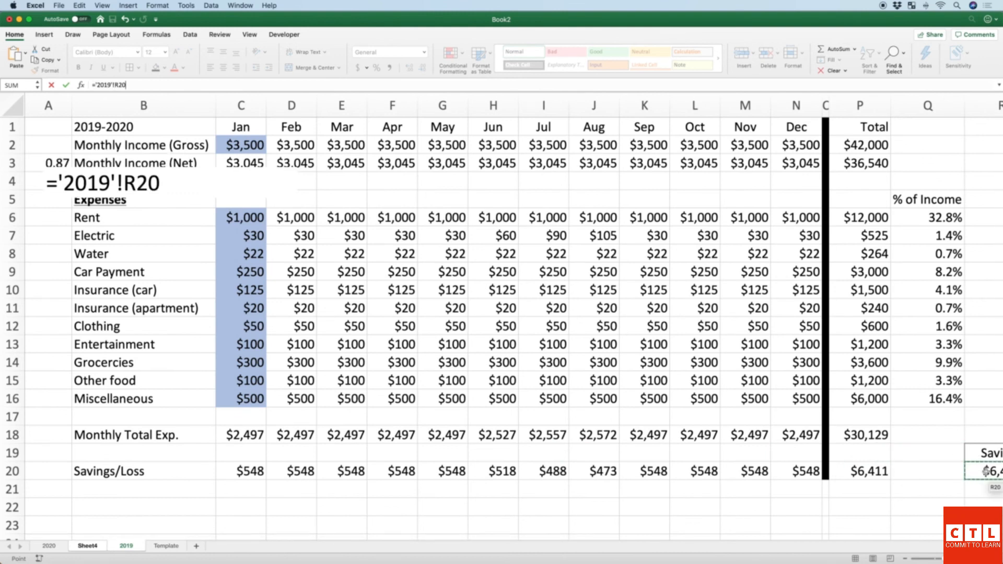
{"action": "key", "text": "Return"}
Step: Examine the formula in B2, highlighting its 2019 sheet reference, and leave the formula as it is
{"action": "left_click", "coordinate": [254, 184]}
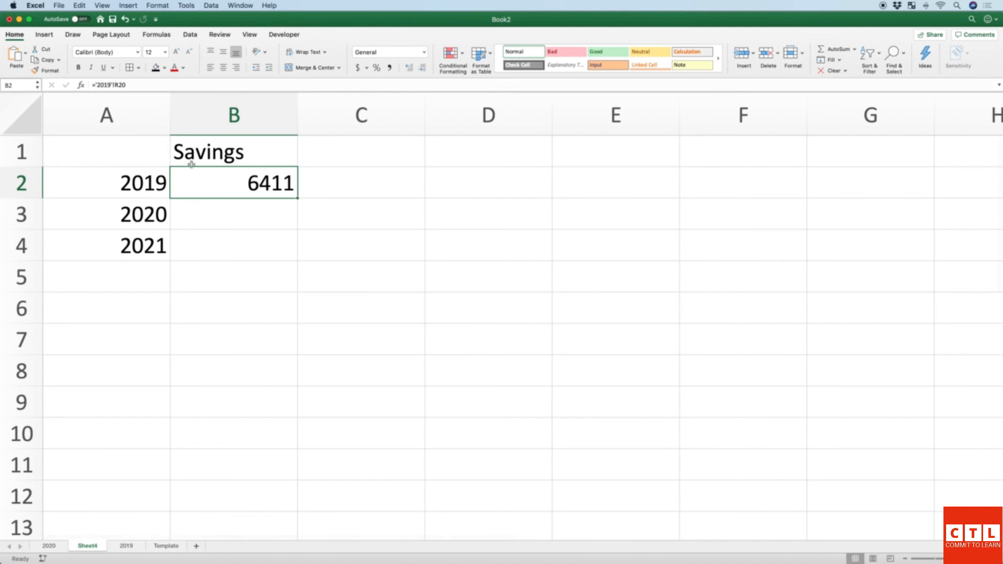
{"action": "left_click", "coordinate": [115, 85]}
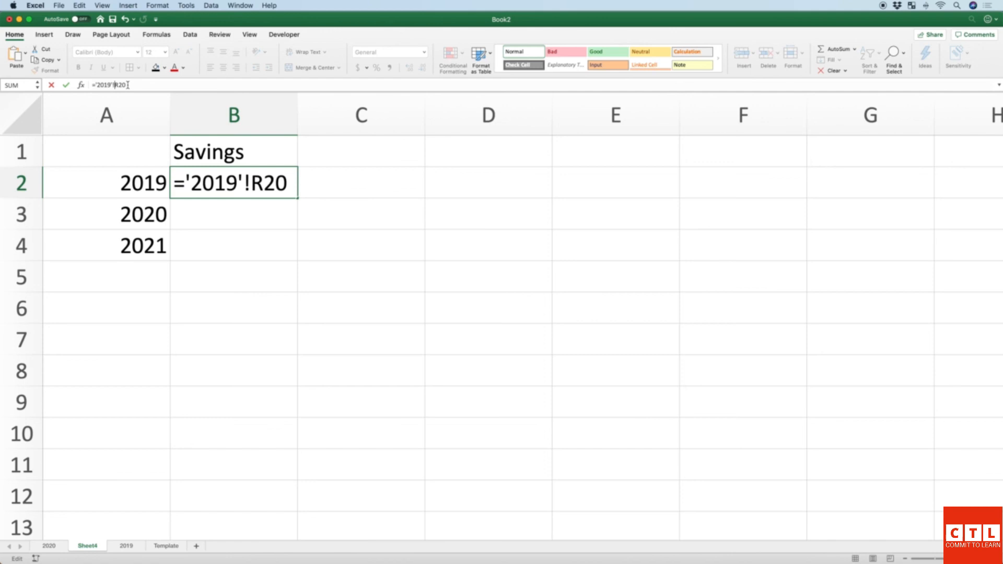
{"action": "key", "text": "shift+Left"}
{"action": "key", "text": "shift+Left"}
{"action": "key", "text": "shift+Left"}
{"action": "key", "text": "shift+Left"}
{"action": "key", "text": "shift+Left"}
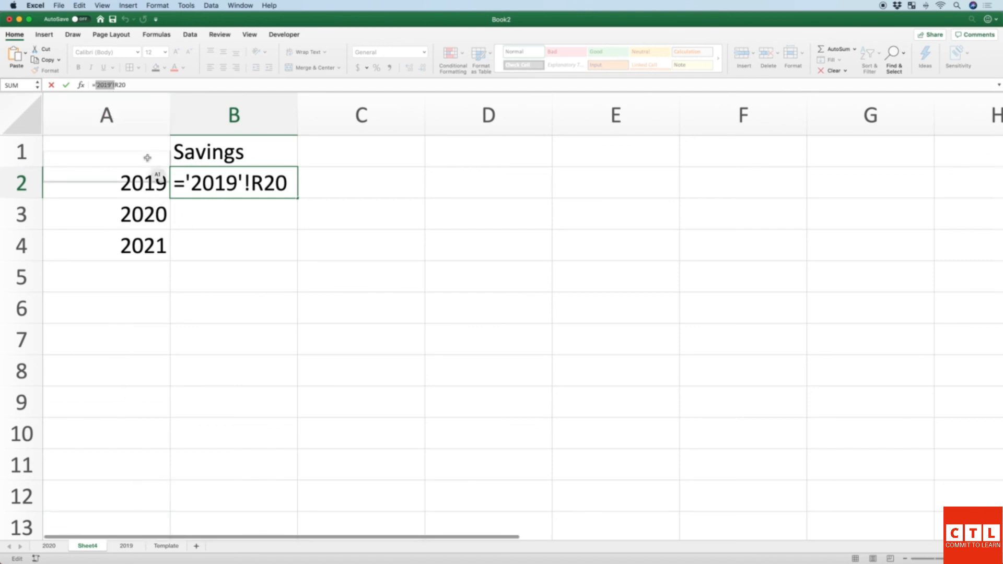
{"action": "left_click", "coordinate": [129, 85]}
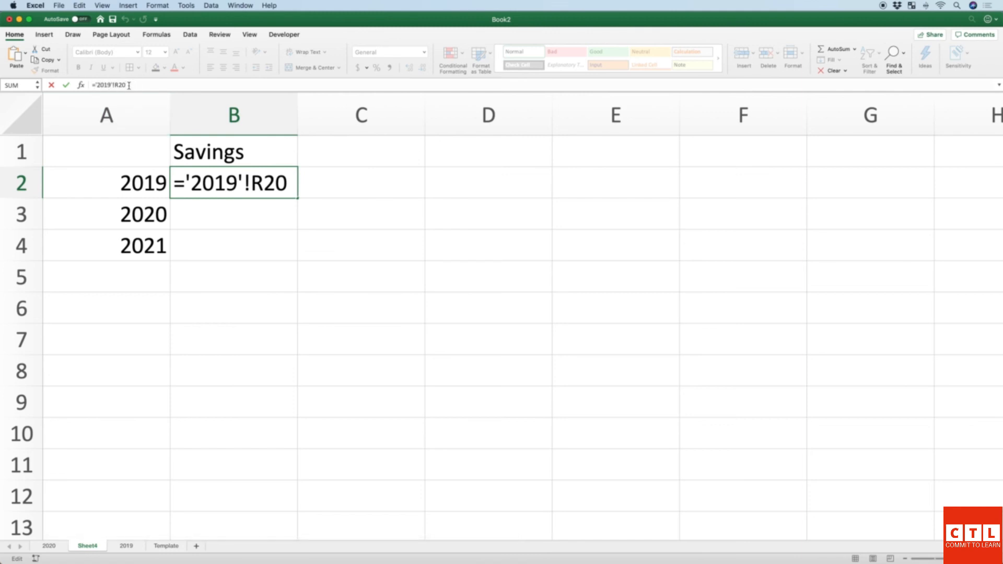
{"action": "key", "text": "Return"}
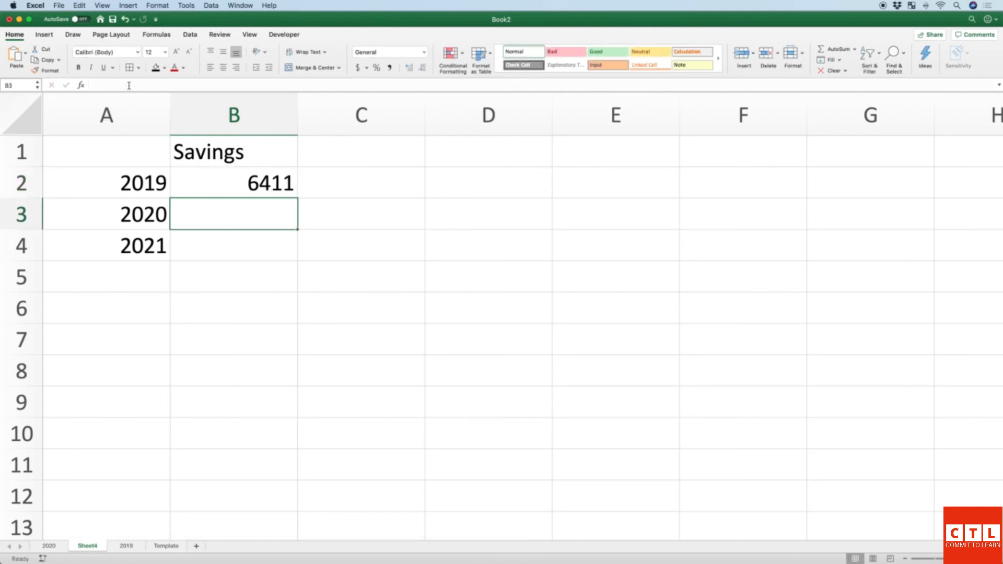
Step: Link B3 of the summary sheet to the savings total in R20 of the 2020 sheet
{"action": "type", "text": "="}
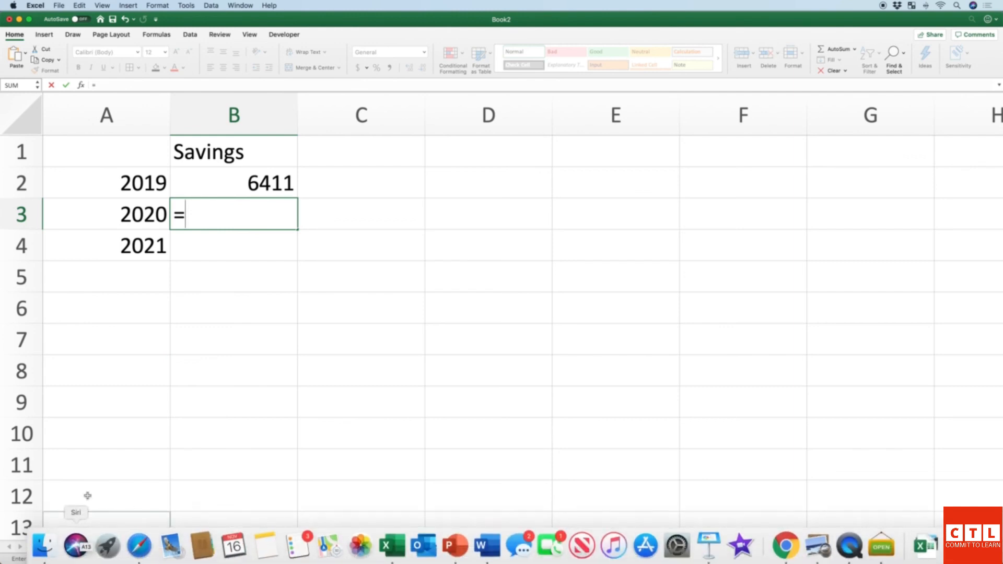
{"action": "left_click", "coordinate": [49, 546]}
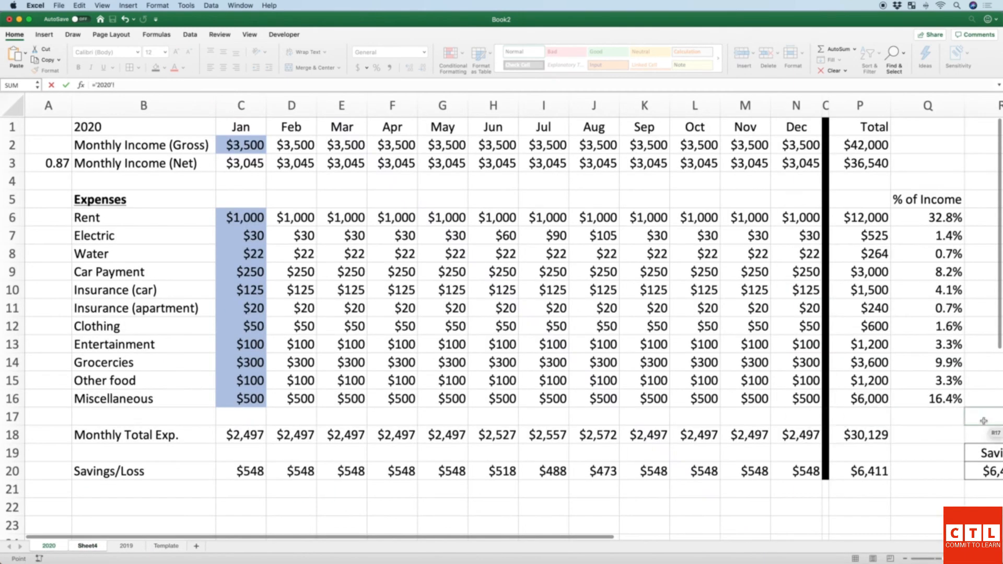
{"action": "left_click", "coordinate": [987, 473]}
{"action": "key", "text": "Return"}
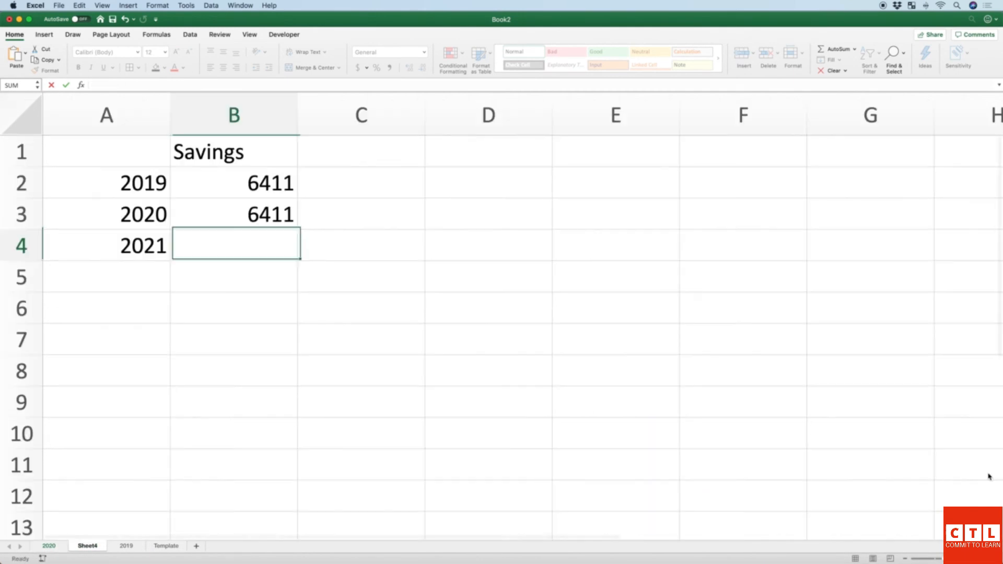
Step: Enter the heading Cumulative in C1, beside the Savings heading
{"action": "key", "text": "Up"}
{"action": "key", "text": "Up"}
{"action": "key", "text": "Down"}
{"action": "key", "text": "Down"}
{"action": "key", "text": "Right"}
{"action": "key", "text": "Up"}
{"action": "key", "text": "Up"}
{"action": "key", "text": "Up"}
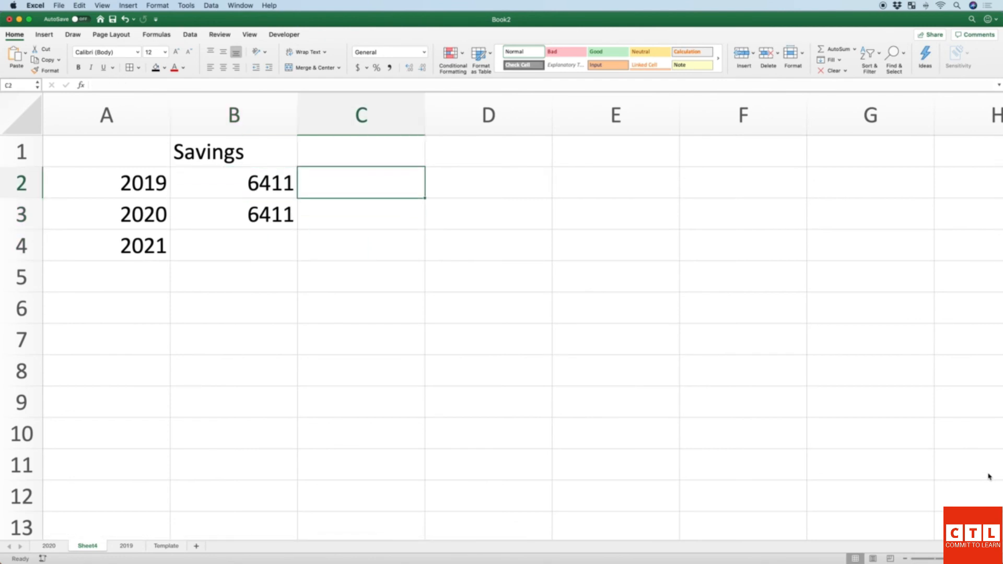
{"action": "type", "text": "Cumulative"}
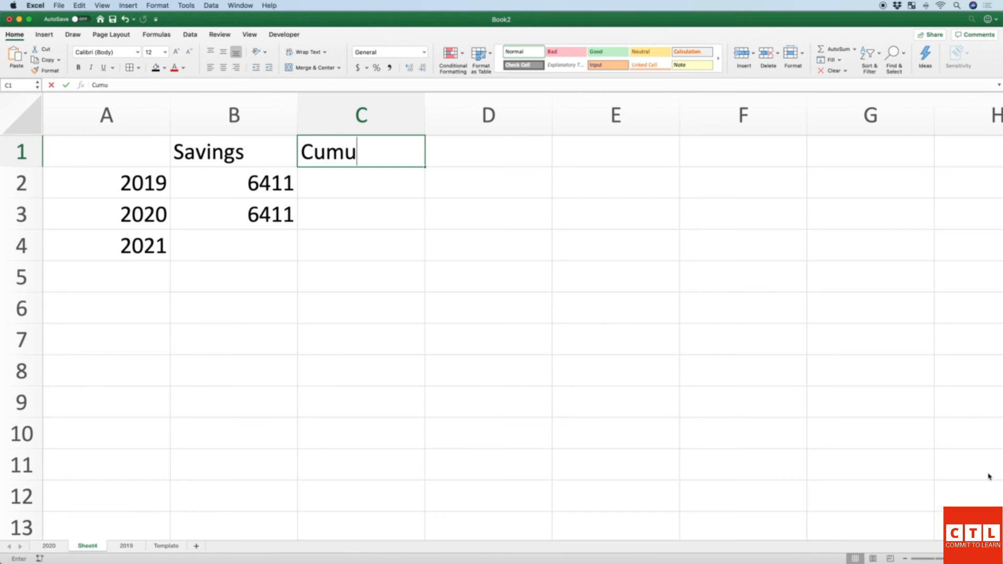
{"action": "key", "text": "Return"}
Step: Enter the formula =B3+B2 in C3 to add the 2019 and 2020 savings, and review it
{"action": "key", "text": "Down"}
{"action": "type", "text": "="}
{"action": "key", "text": "Left"}
{"action": "type", "text": "+"}
{"action": "key", "text": "Left"}
{"action": "key", "text": "Up"}
{"action": "key", "text": "Return"}
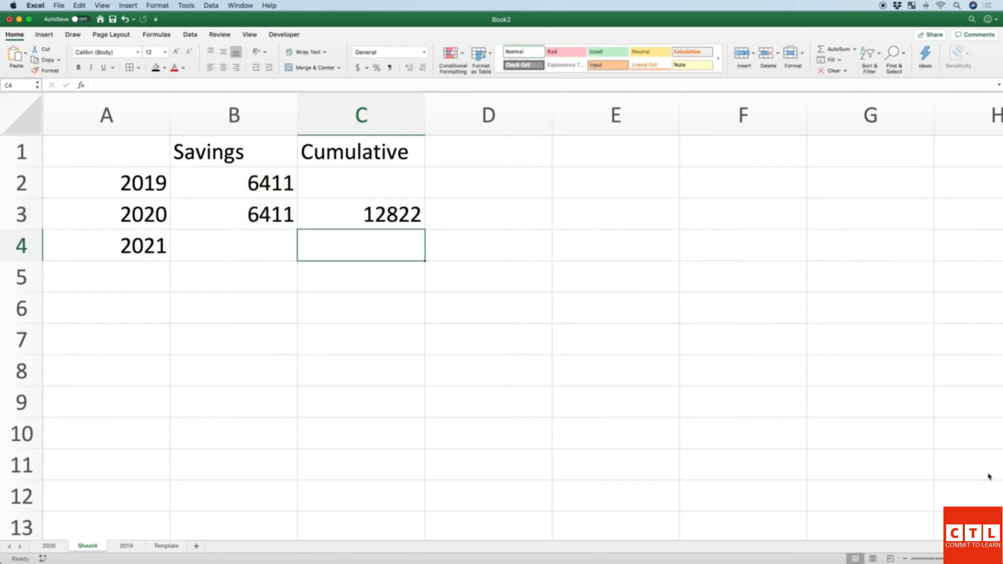
{"action": "left_click", "coordinate": [416, 228]}
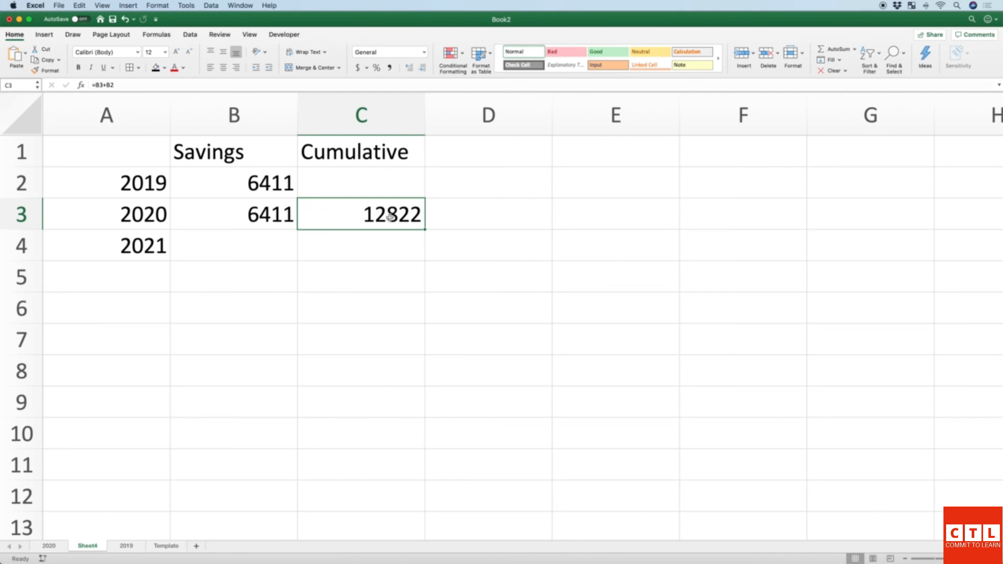
Step: Open the 2019 budget sheet
{"action": "left_click", "coordinate": [126, 546]}
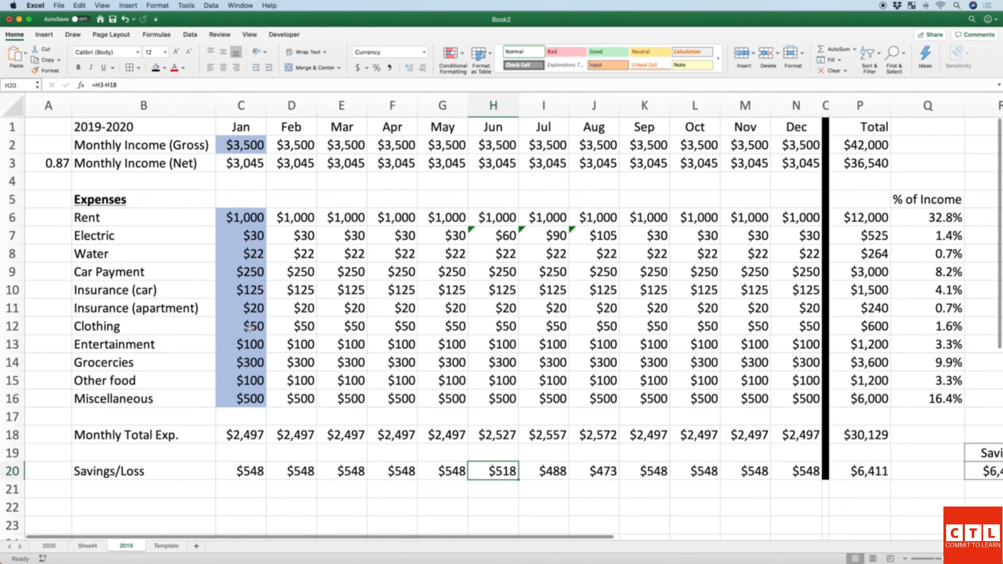